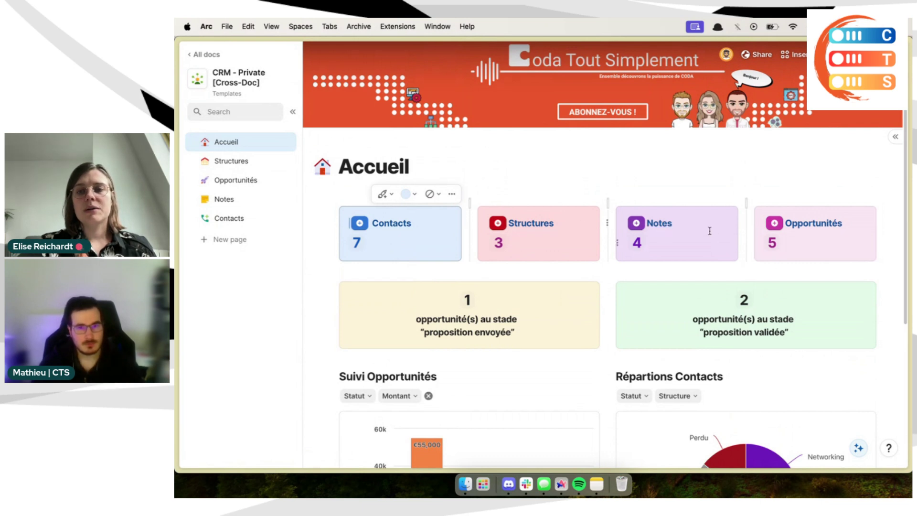
Step: Look over the Accueil dashboard's count cards, opportunity stage callouts, Suivi Opportunités bar chart and Répartions Contacts pie chart
scroll(774, 249, "down", 1)
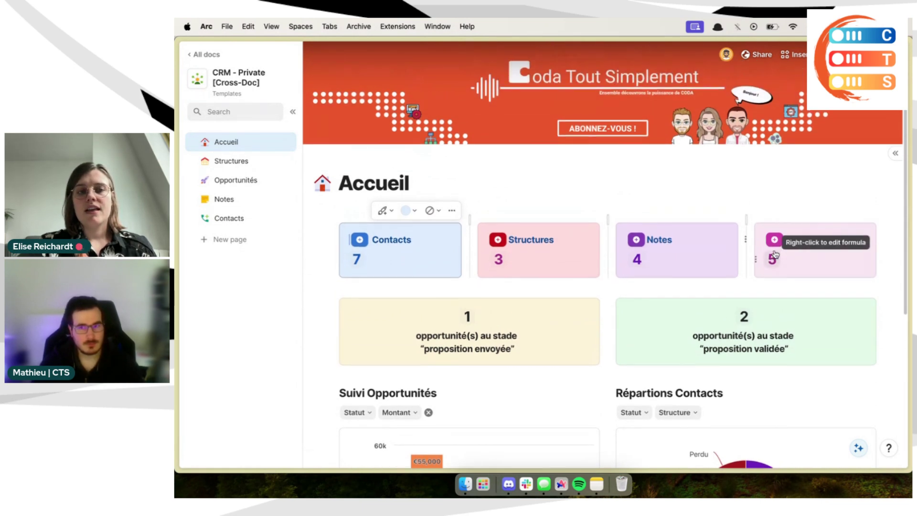
scroll(729, 278, "down", 1)
scroll(729, 278, "down", 2)
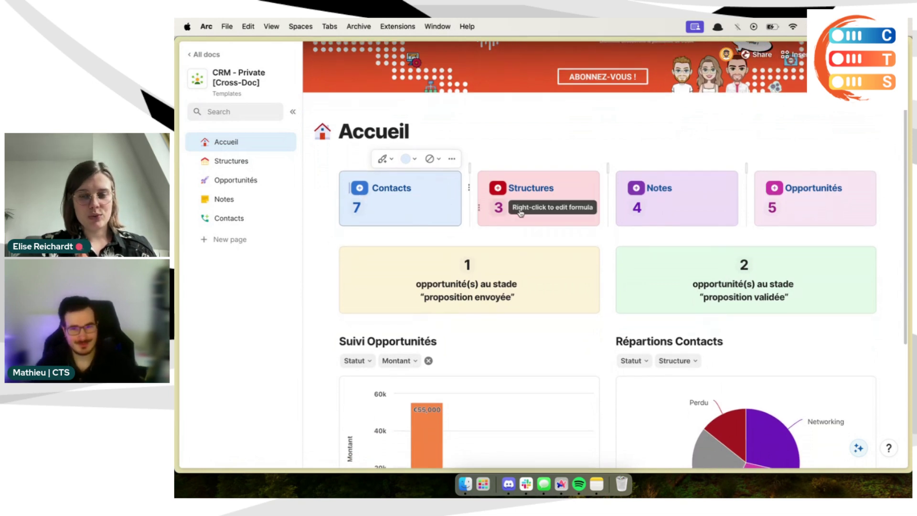
scroll(475, 258, "down", 5)
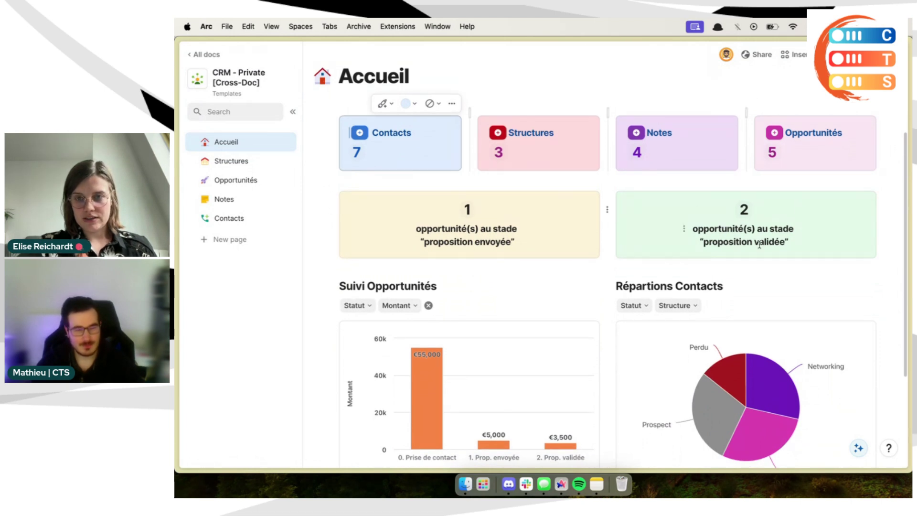
scroll(513, 264, "down", 2)
scroll(512, 264, "down", 3)
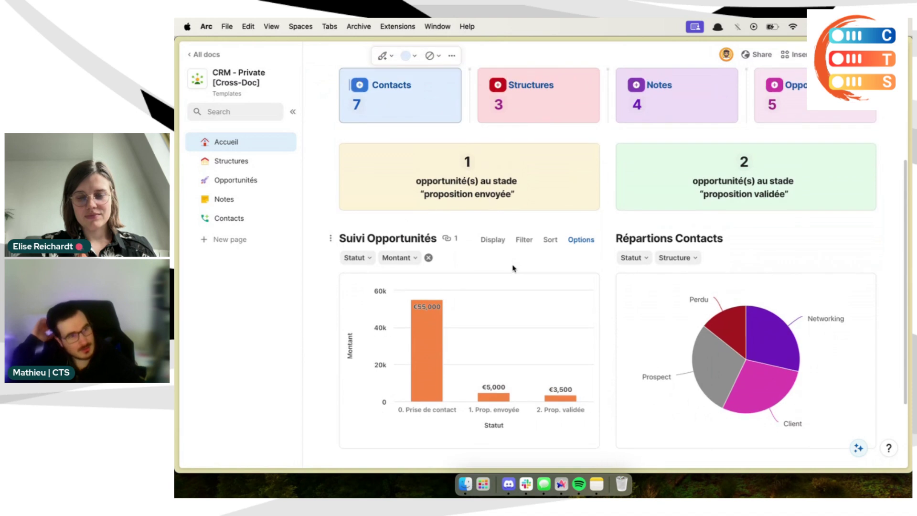
scroll(513, 268, "up", 3)
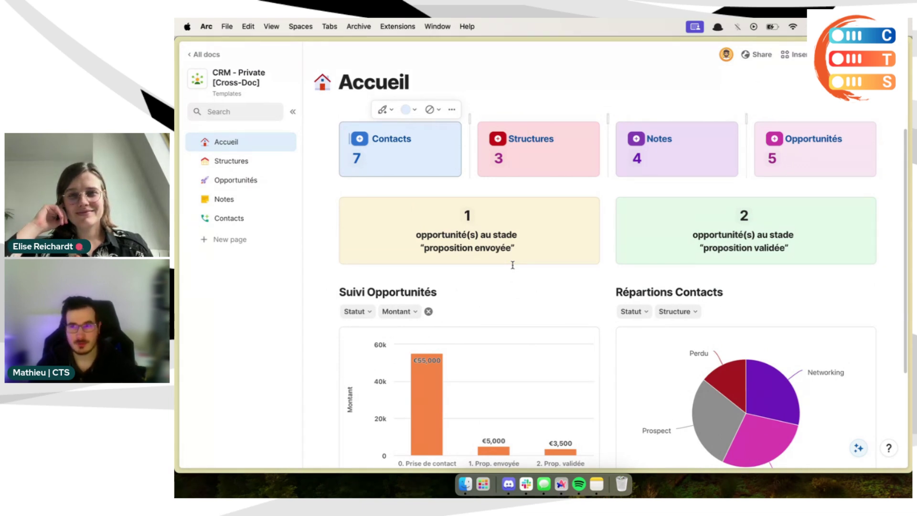
scroll(512, 264, "up", 2)
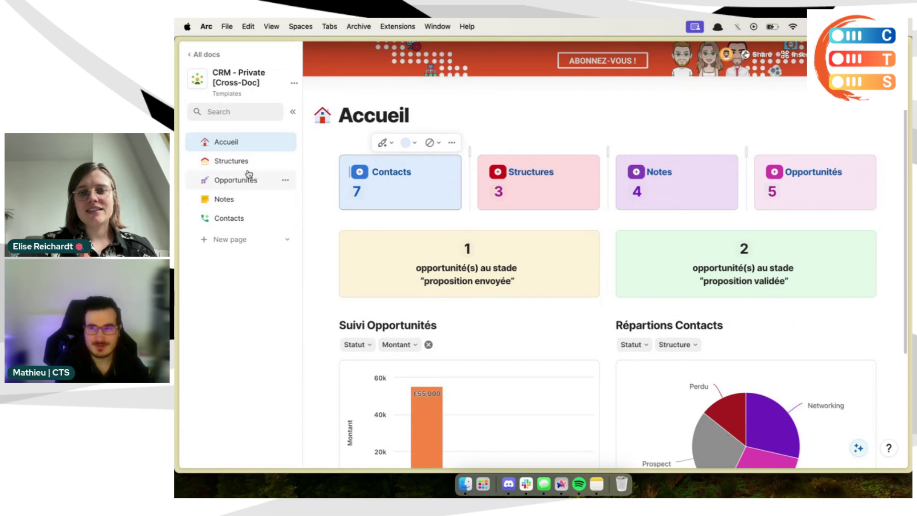
scroll(485, 235, "down", 2)
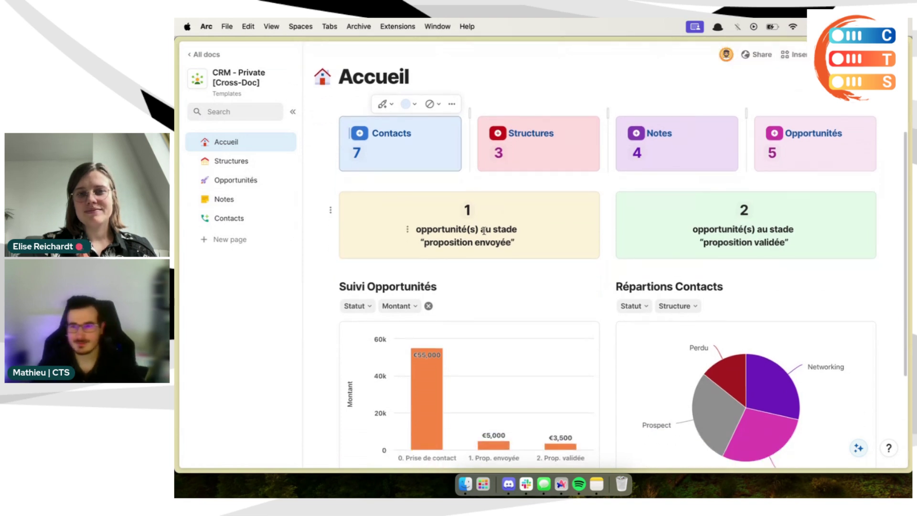
scroll(484, 231, "down", 3)
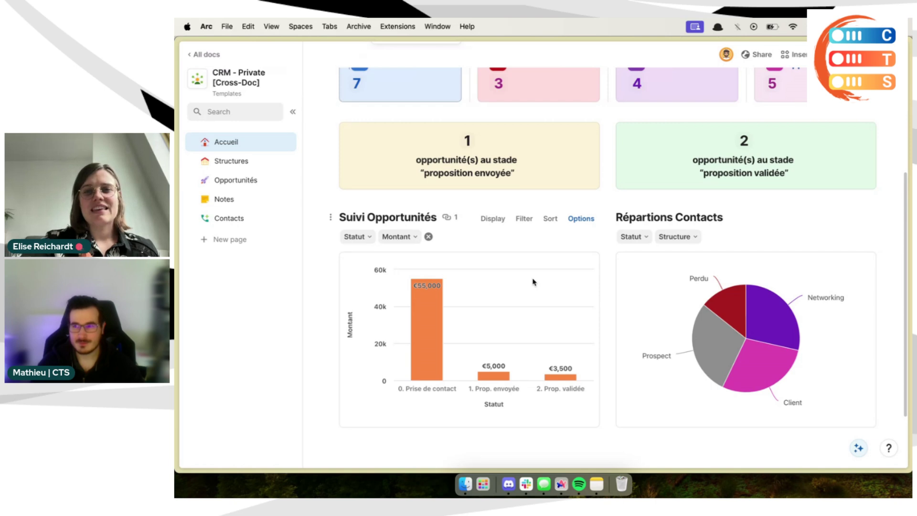
scroll(533, 282, "up", 5)
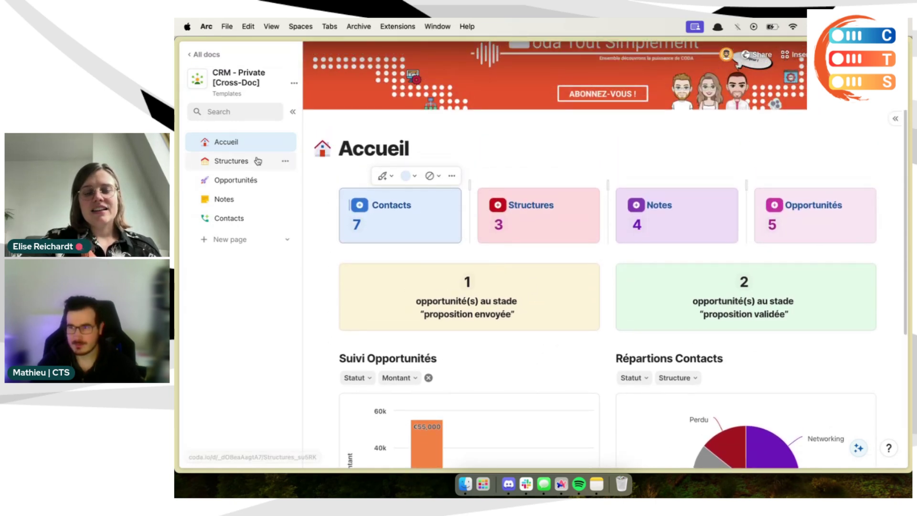
Step: Open the Opportunités page and read its pipeline board and the Live du 14 juin checklist
left_click(249, 180)
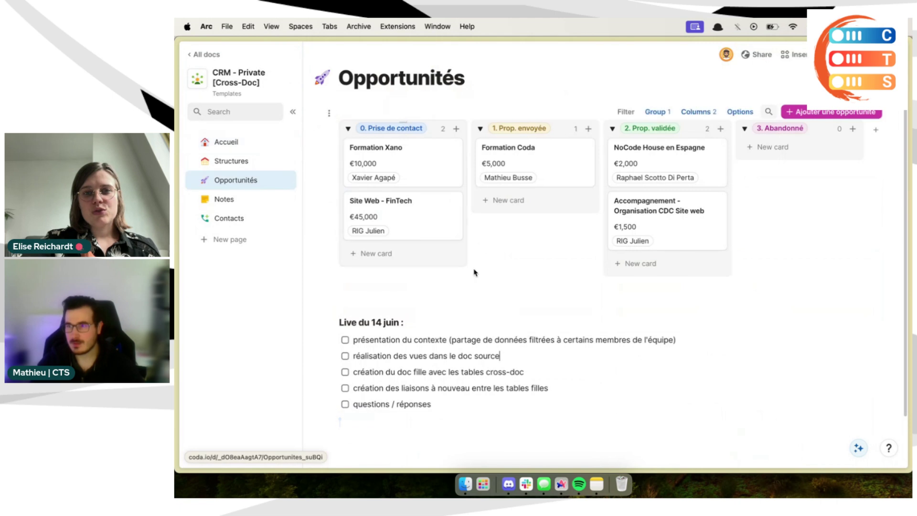
scroll(480, 355, "down", 1)
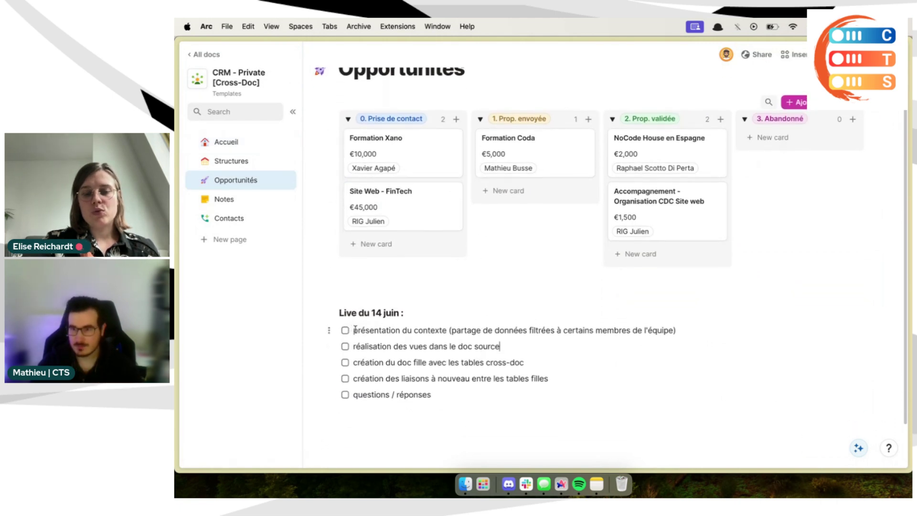
scroll(470, 351, "down", 1)
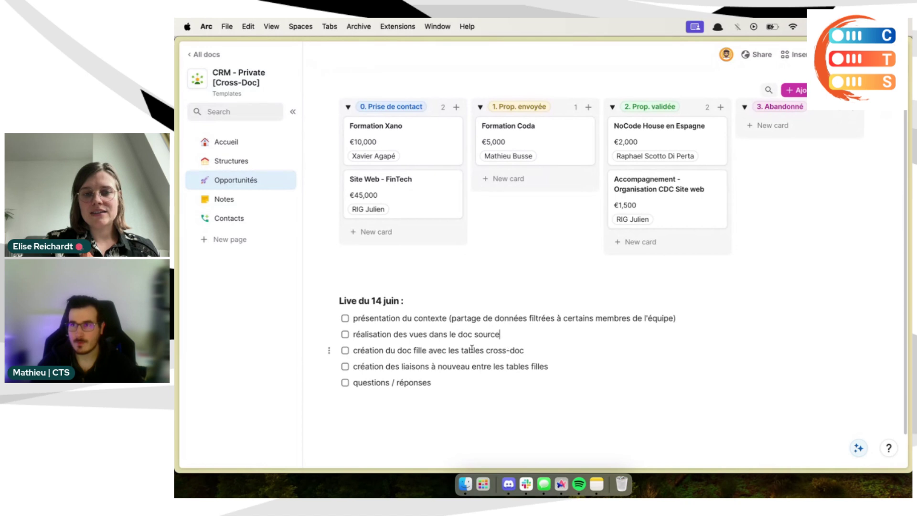
scroll(471, 349, "down", 3)
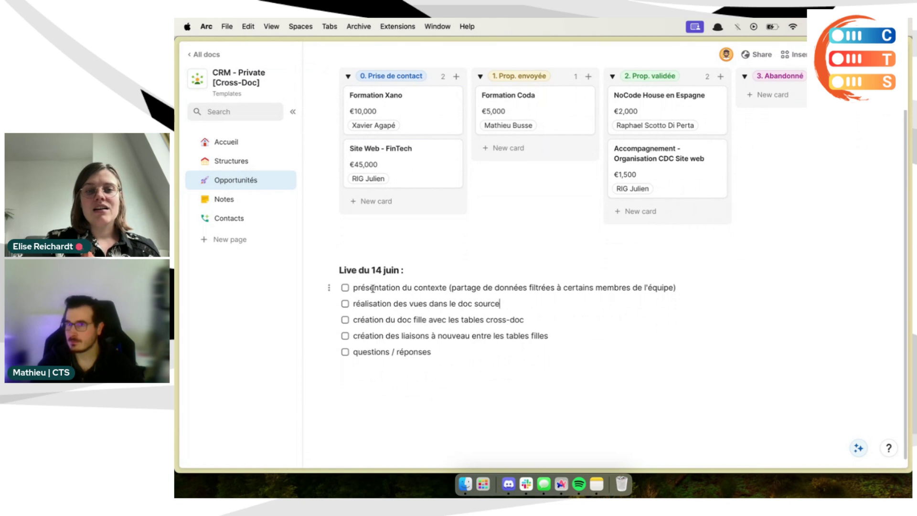
scroll(429, 311, "up", 3)
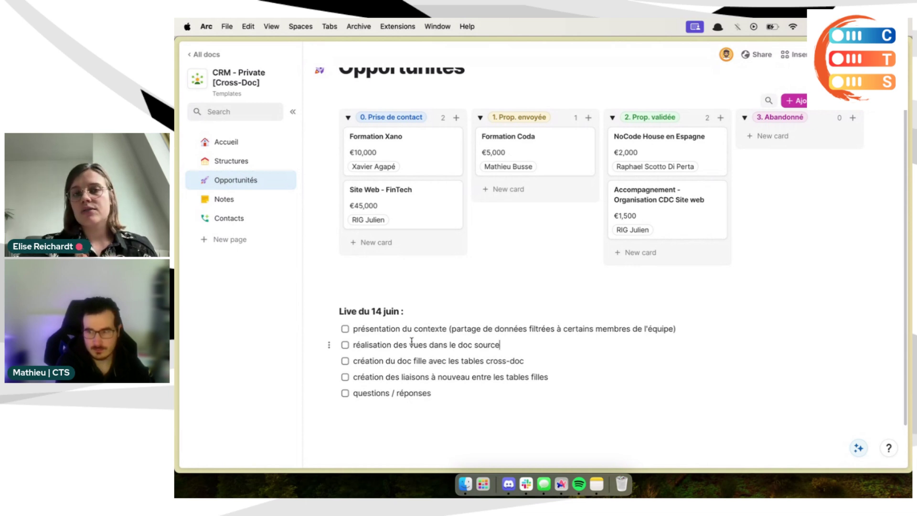
scroll(409, 370, "down", 1)
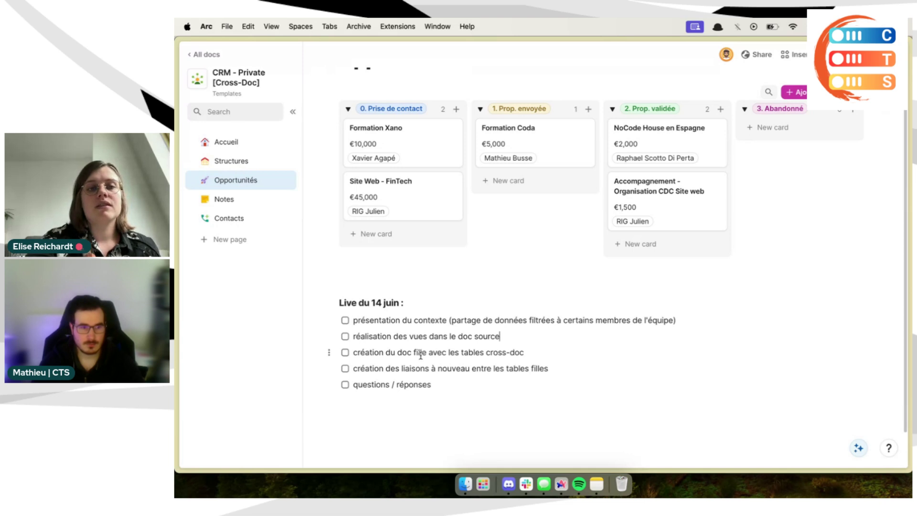
key("super+s")
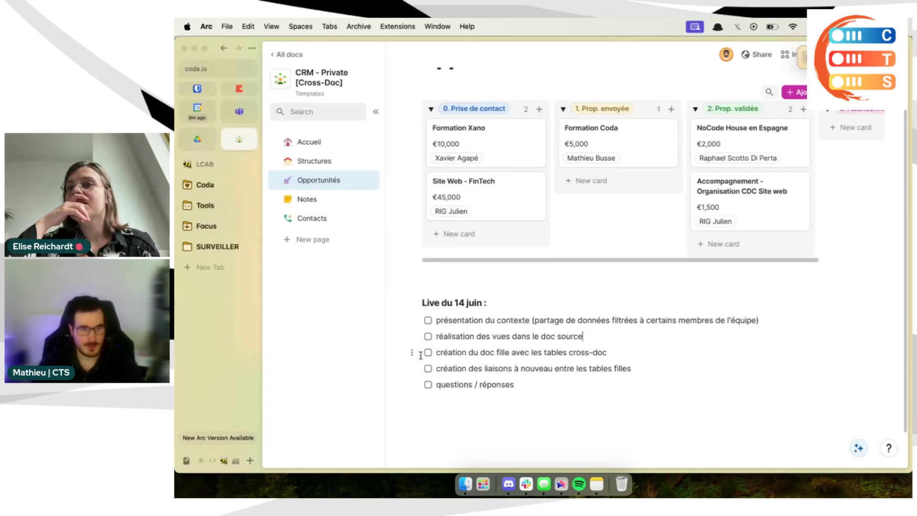
key("super+Tab")
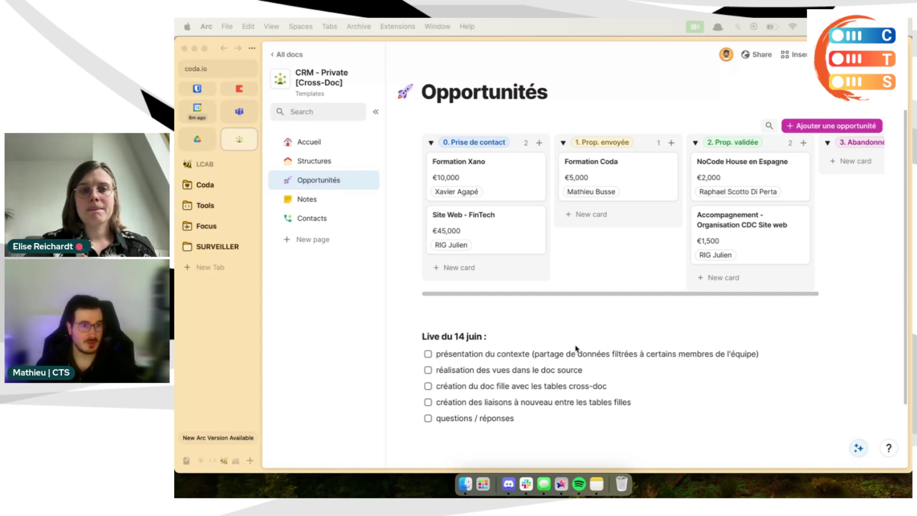
left_click(417, 354)
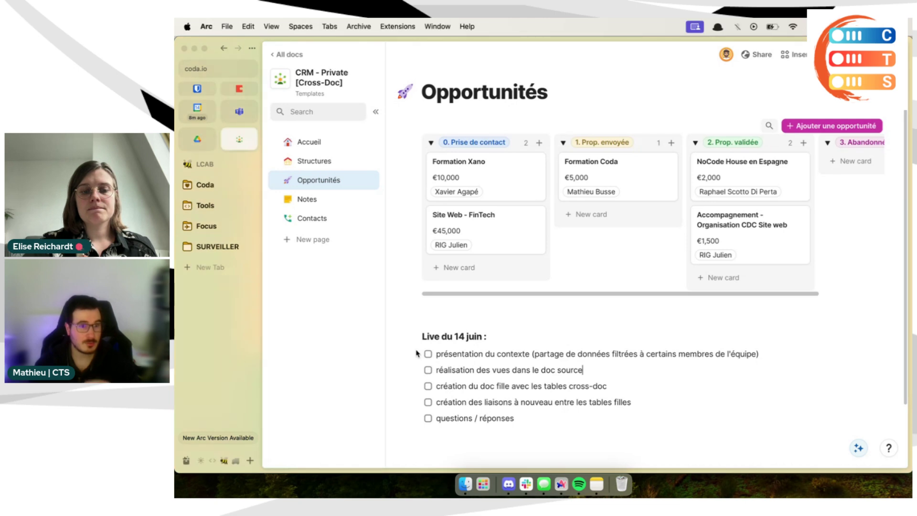
key("super+s")
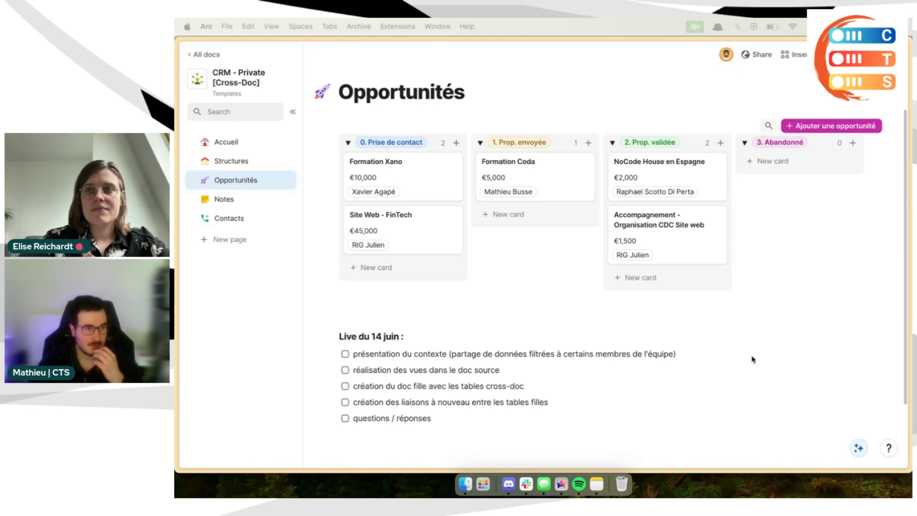
left_click(619, 374)
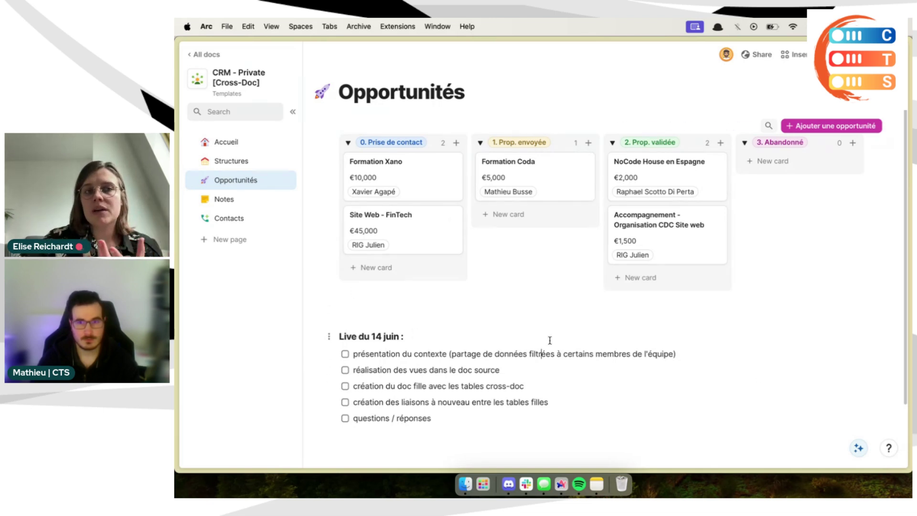
Step: Revisit the Accueil and Opportunités pages and view the special page types available when adding a page
left_click(224, 143)
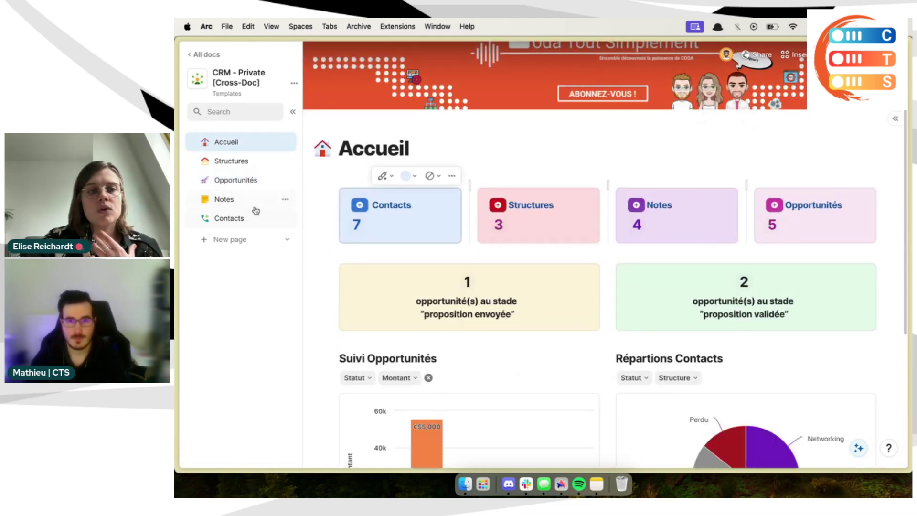
left_click(249, 182)
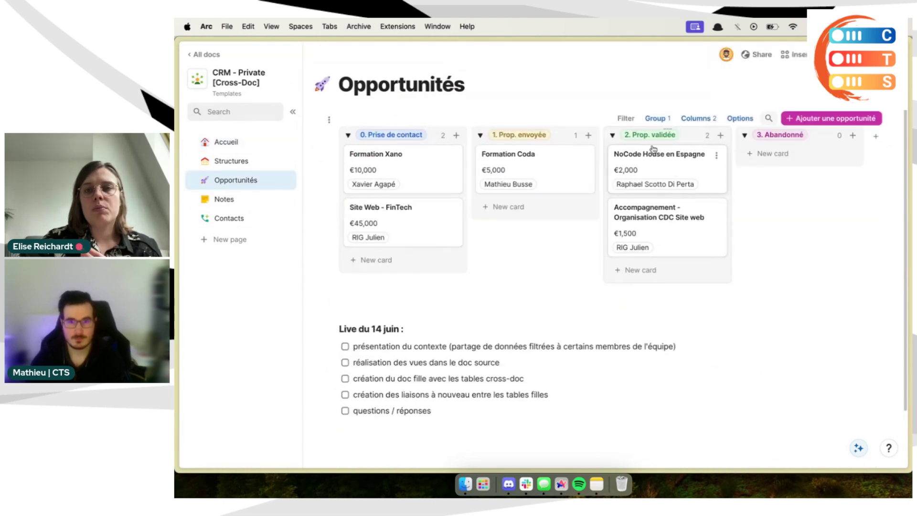
scroll(639, 298, "up", 1)
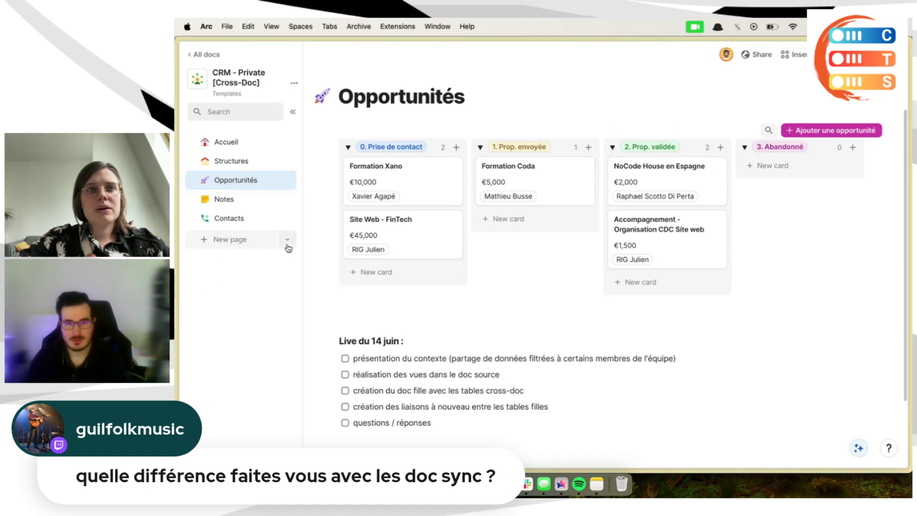
left_click(287, 240)
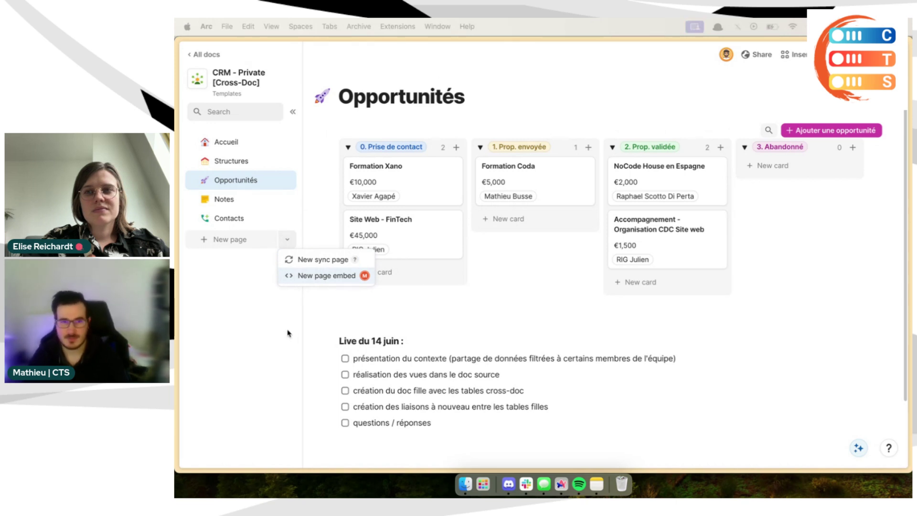
left_click(341, 303)
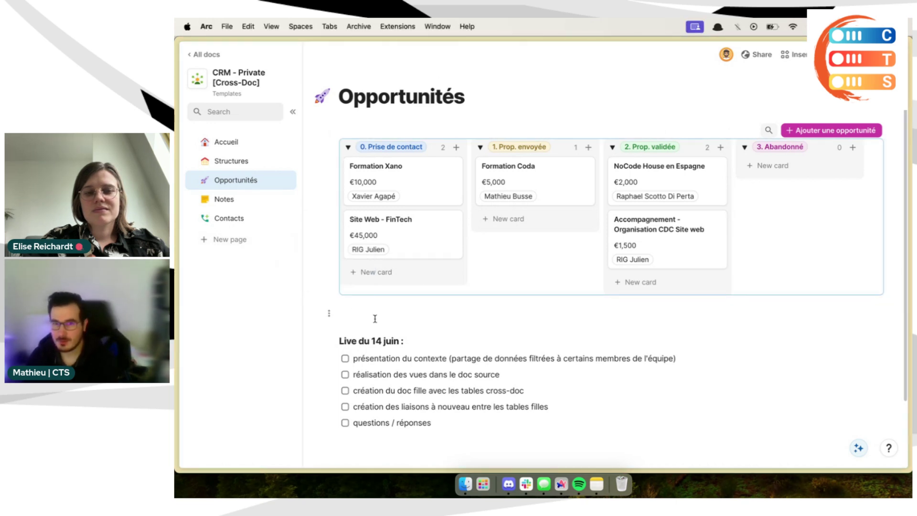
Step: Remove the blank line above the Live du 14 juin heading on the Opportunités page
key("BackSpace")
left_click(427, 350)
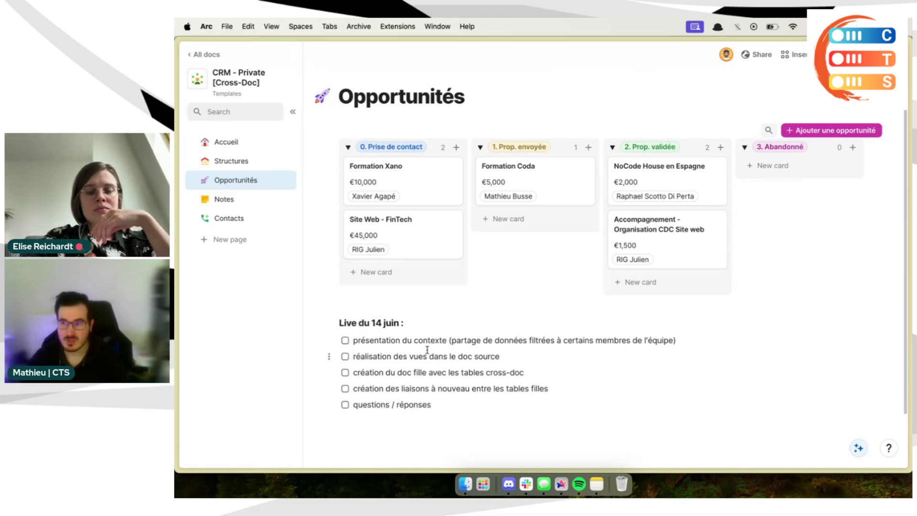
Step: Open the CRM - Shared [Cross-doc] document from the Templates folder
key("super+s")
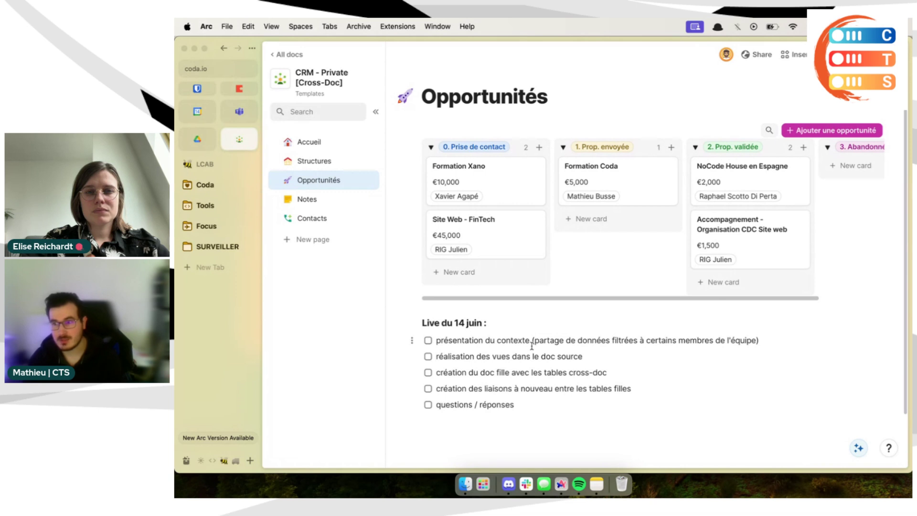
scroll(532, 345, "up", 1)
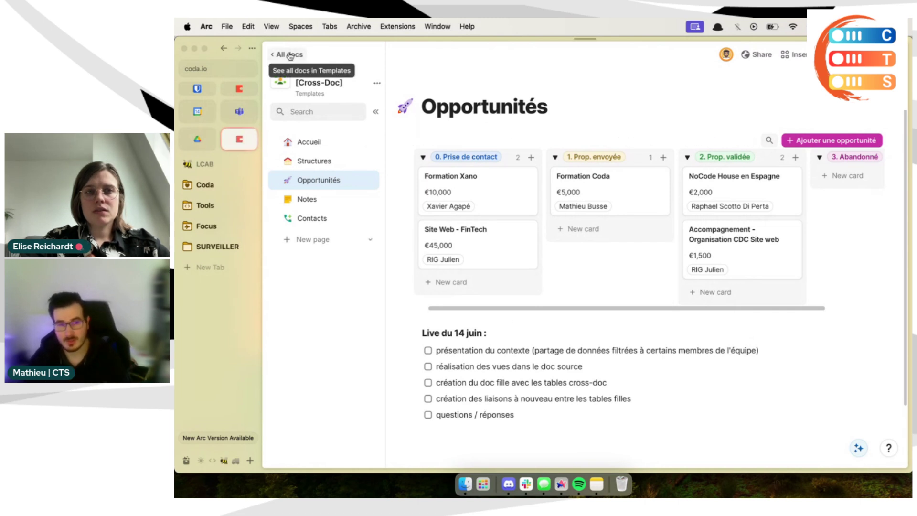
left_click(289, 55)
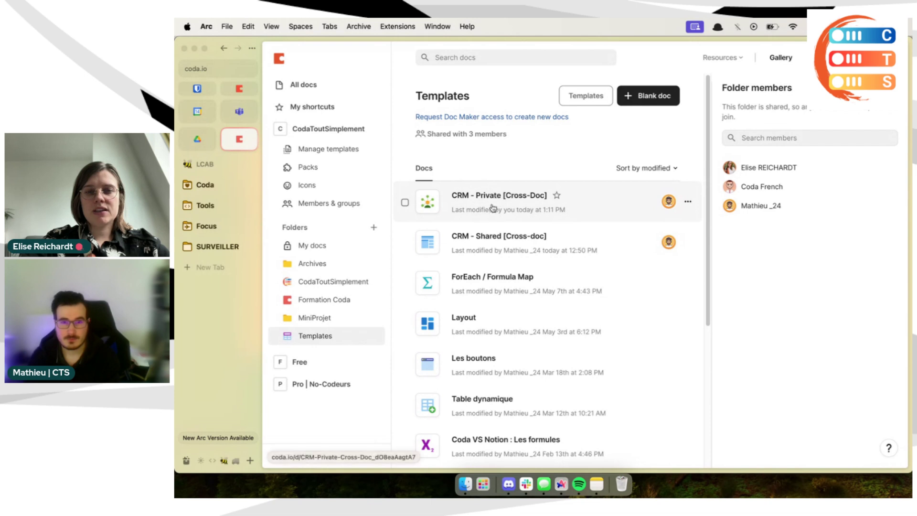
left_click(493, 246)
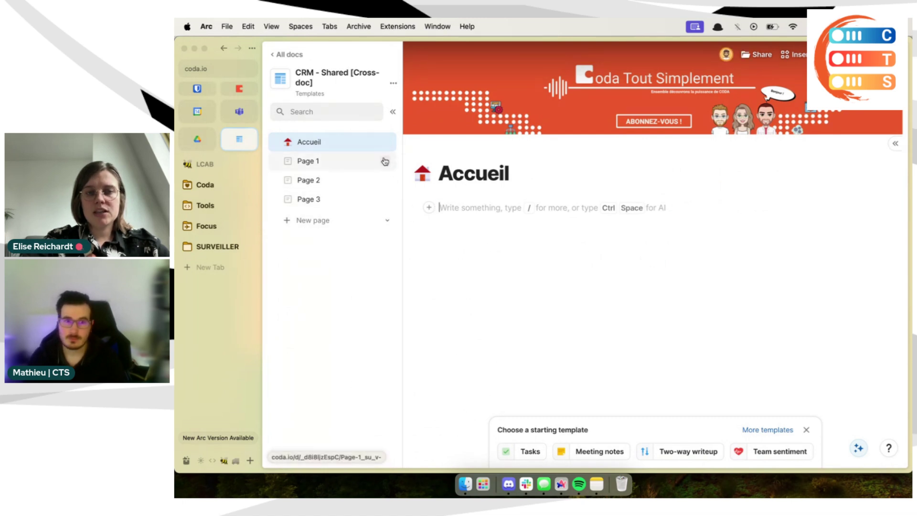
Step: View the special types for a new page in the shared document and slightly narrow its page list
left_click(387, 220)
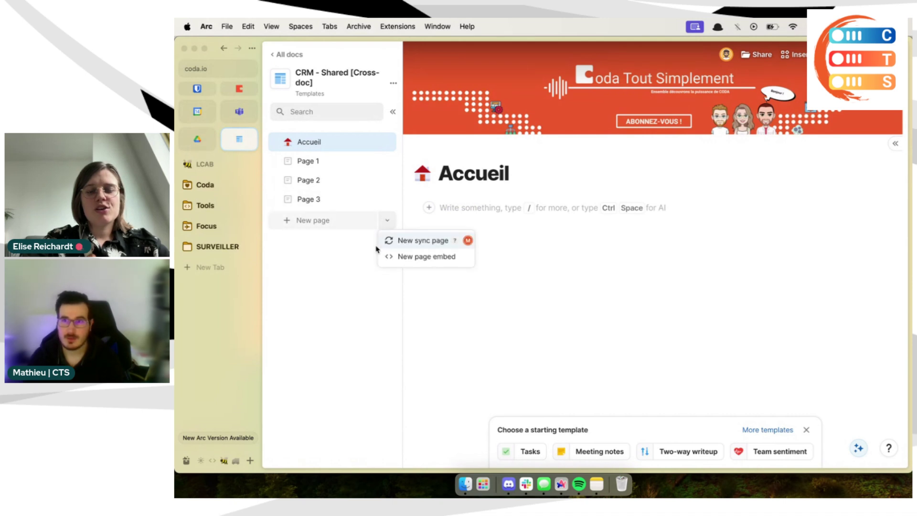
left_click(339, 273)
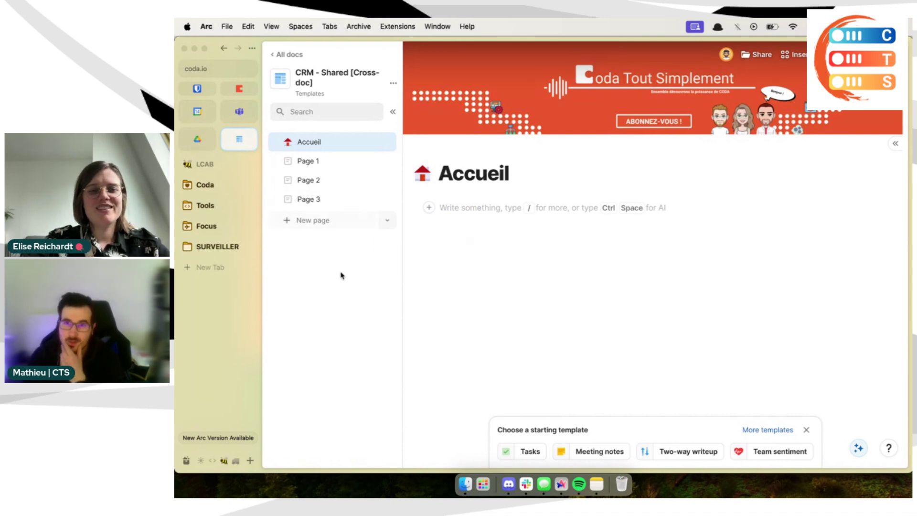
left_click_drag(400, 268, 394, 266)
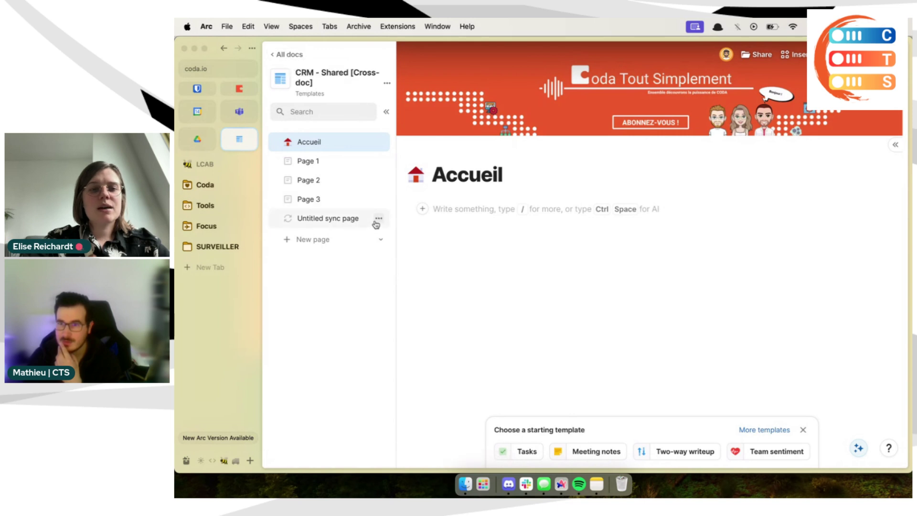
Step: Return to the Templates folder's document list and reopen CRM - Shared [Cross-doc]
left_click(287, 54)
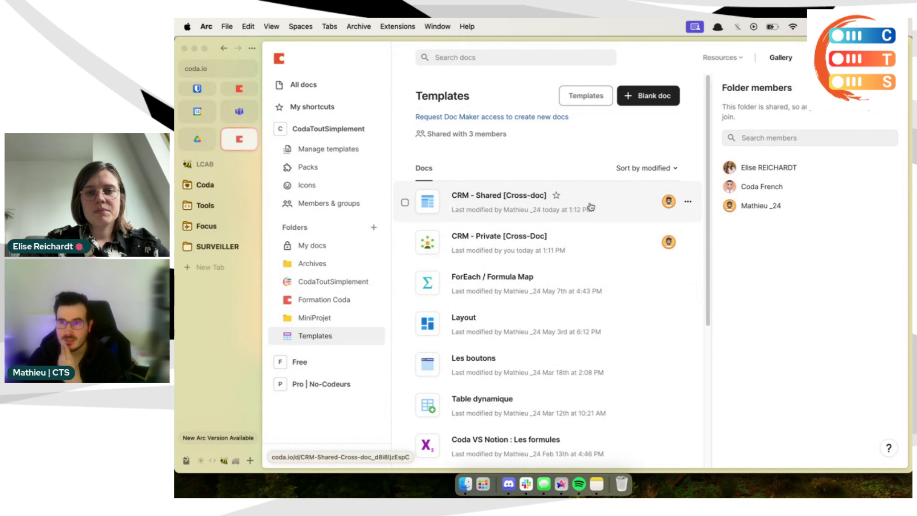
left_click(591, 206)
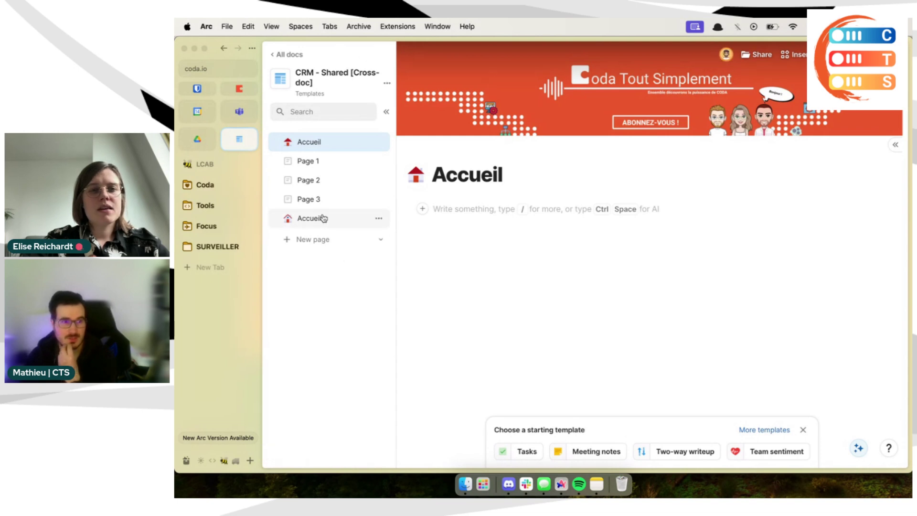
Step: Compare the blank Accueil page with the synced Accueil page in the shared document, hiding the browser sidebar for more room
left_click(323, 218)
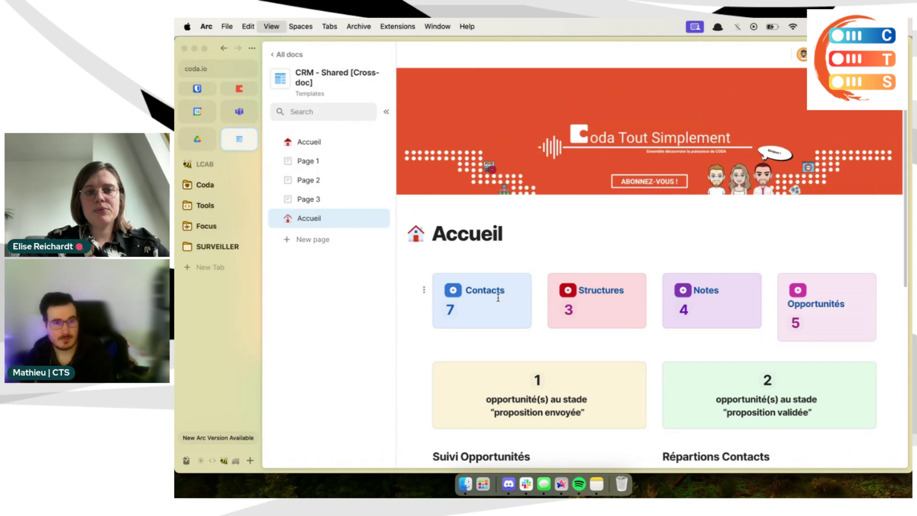
key("super+s")
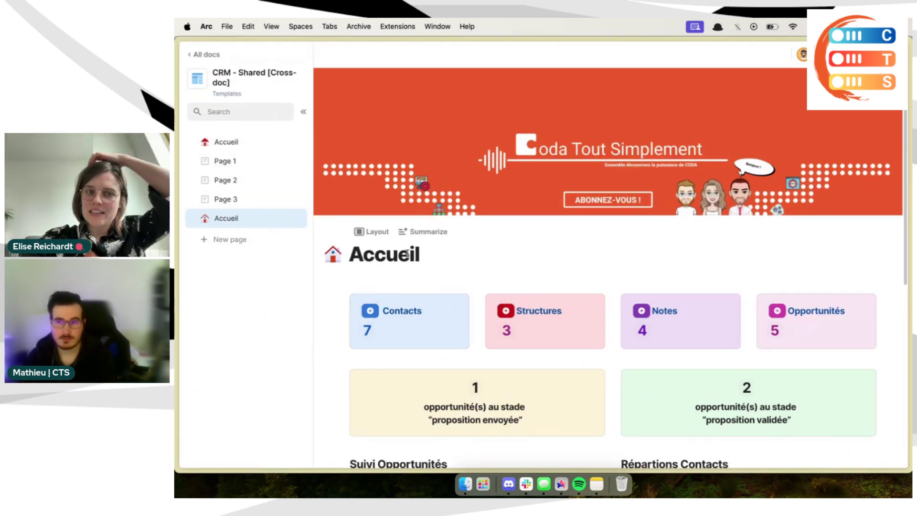
scroll(428, 230, "down", 2)
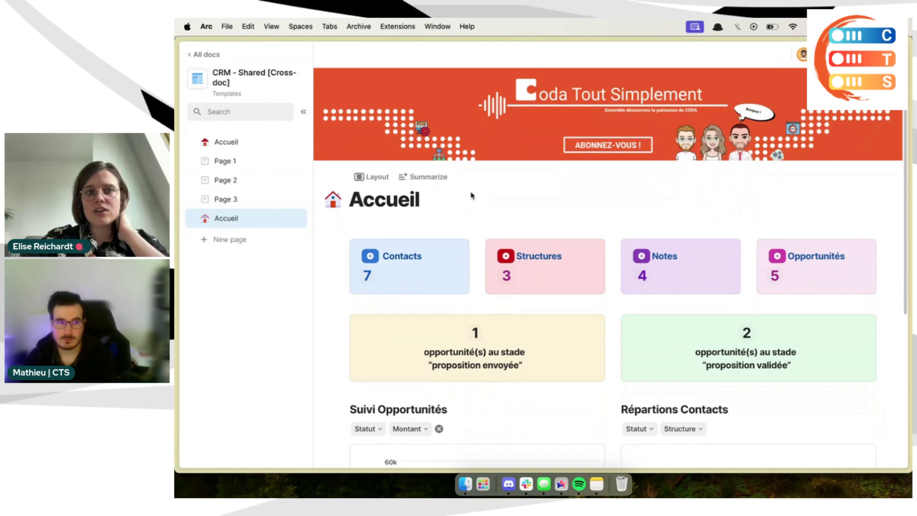
left_click(252, 142)
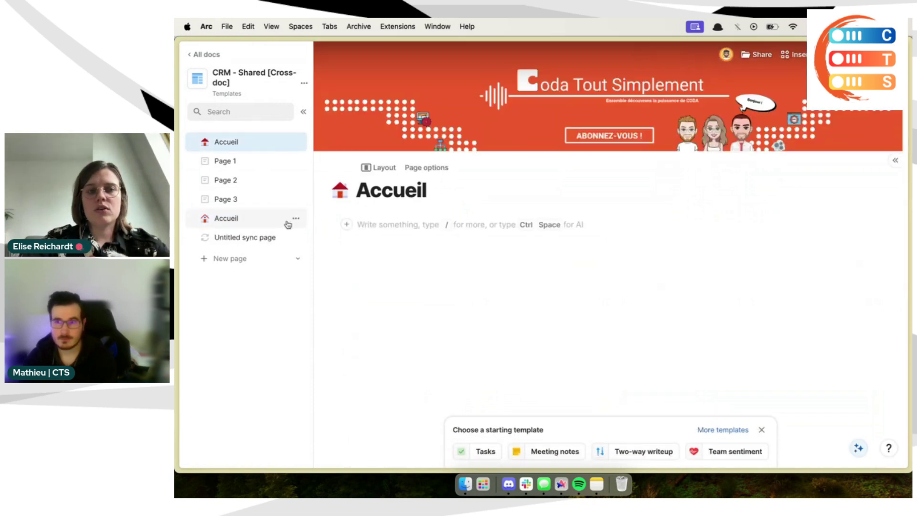
left_click(268, 221)
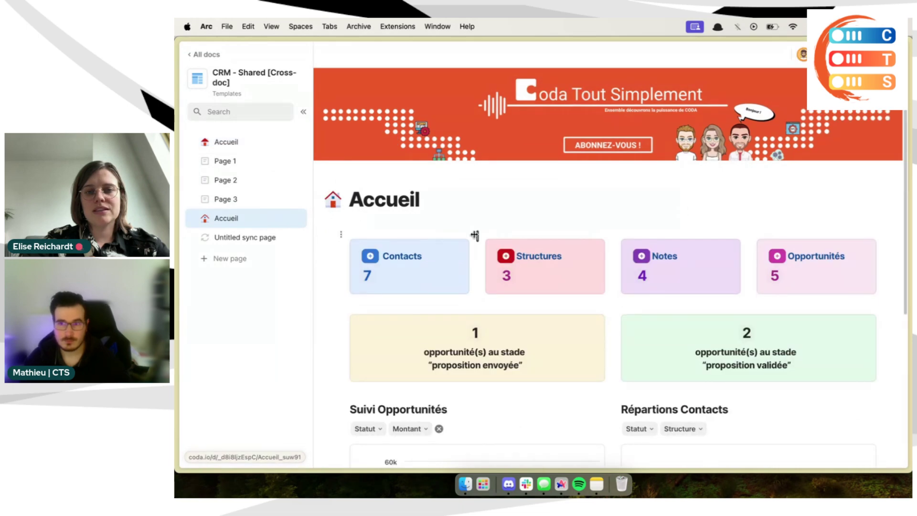
Step: Examine the synced Accueil page's counter cards and charts, and show the browser sidebar again
scroll(474, 237, "down", 5)
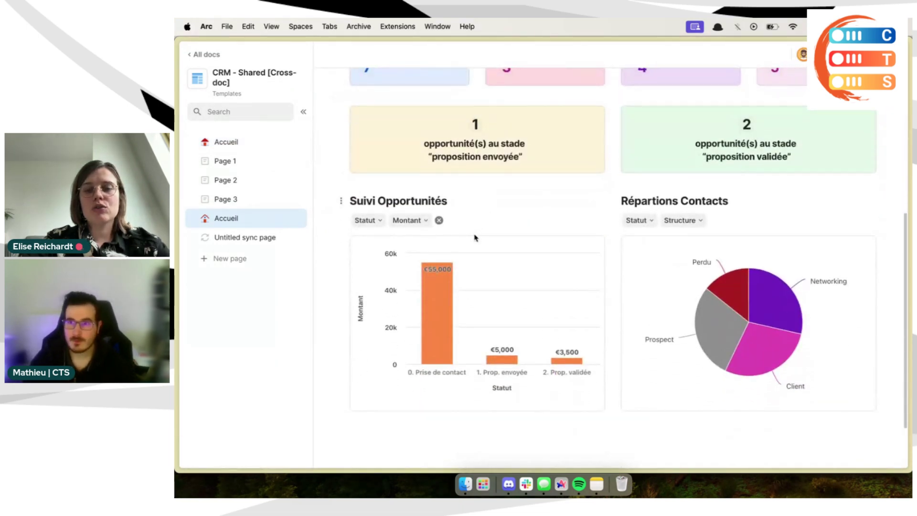
scroll(476, 237, "up", 5)
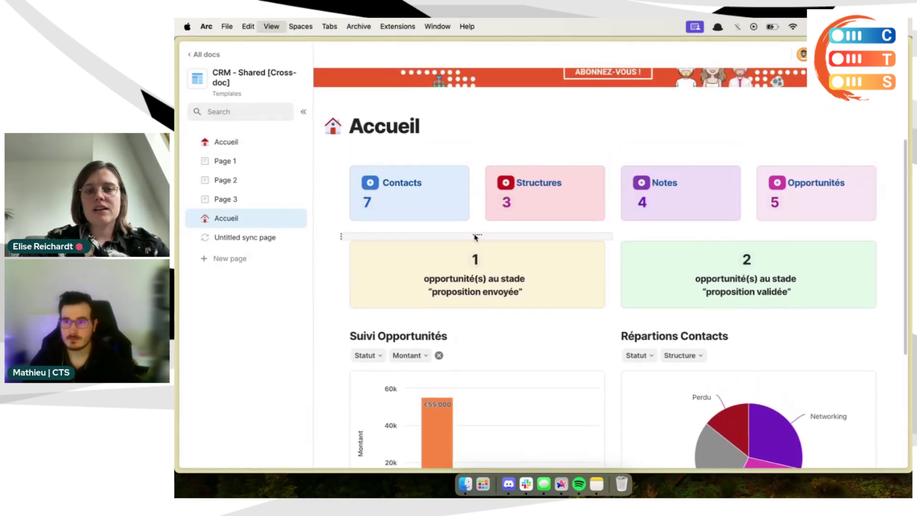
key("super+s")
left_click(487, 198)
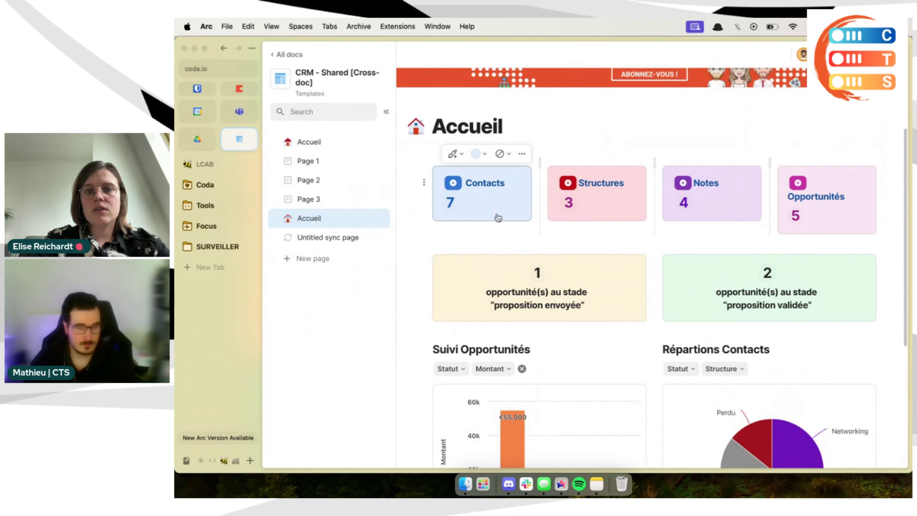
scroll(498, 218, "up", 1)
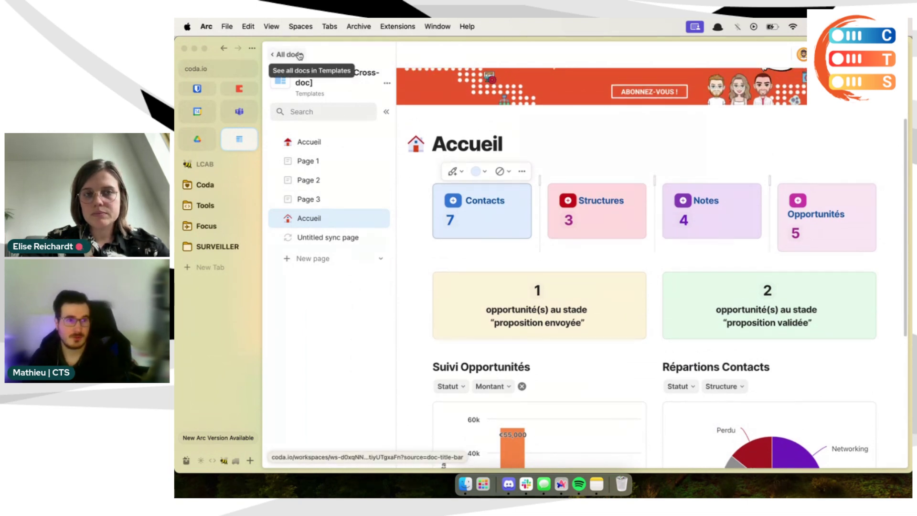
Step: Return to the Templates folder, reload its document list, hide the browser sidebar and open CRM - Private [Cross-Doc]
left_click(289, 54)
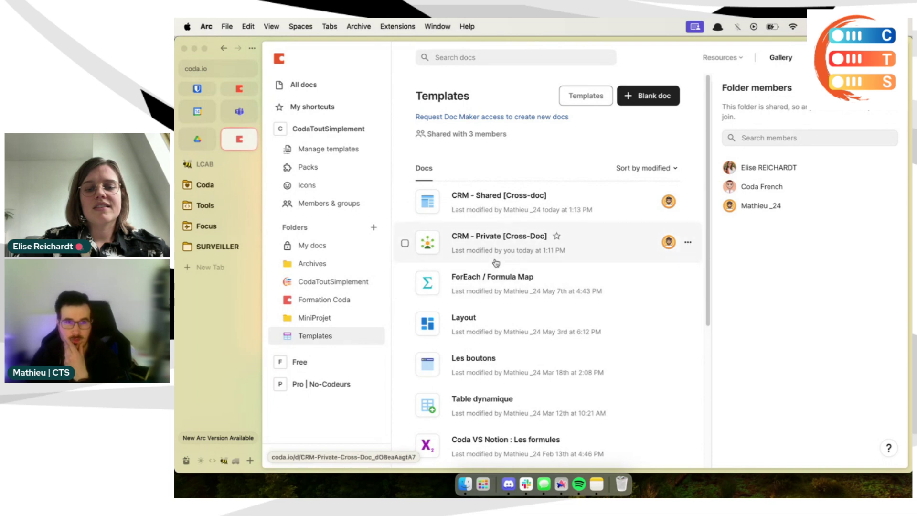
key("super+r")
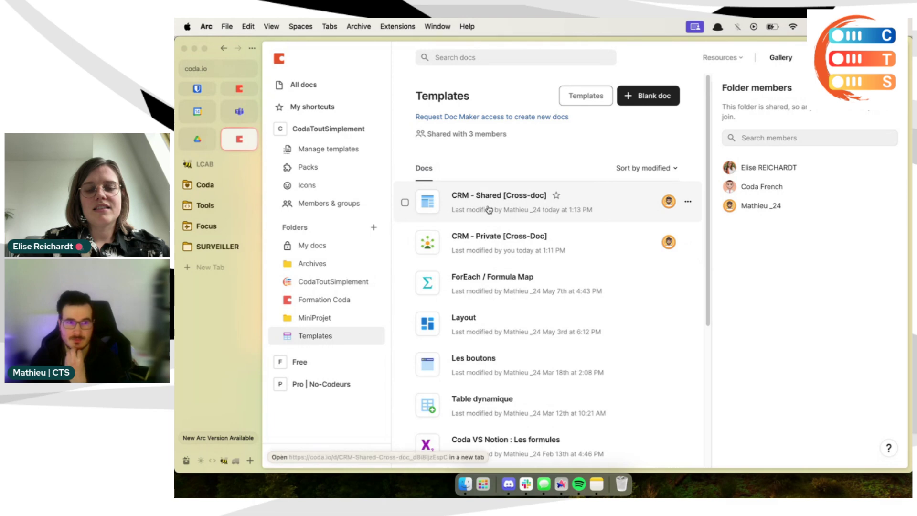
key("super+r")
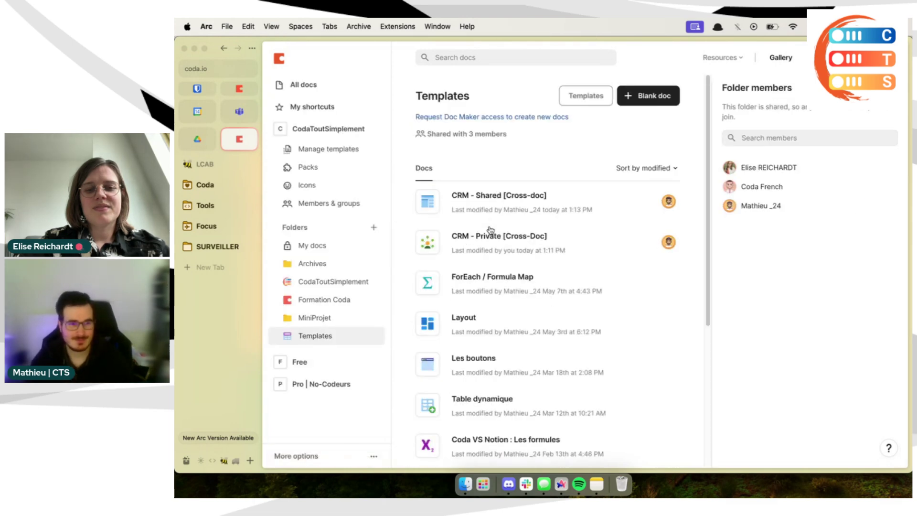
key("super+s")
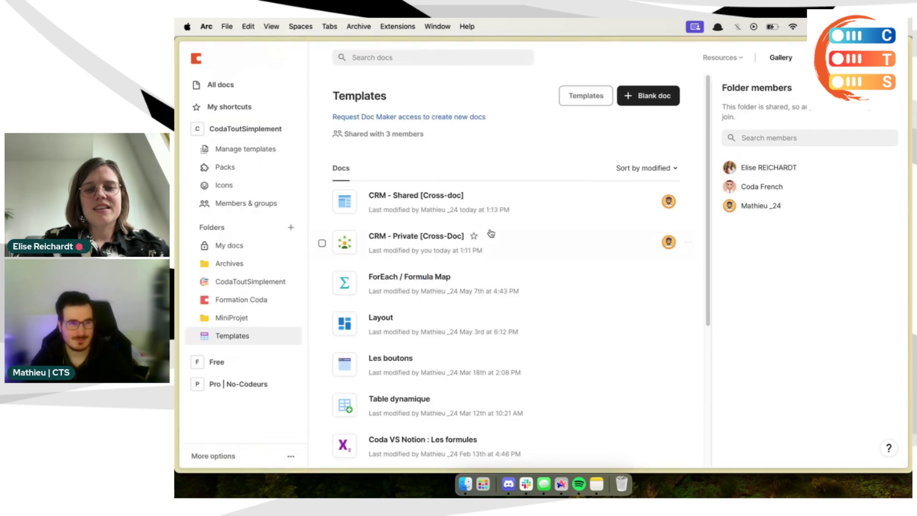
left_click(413, 238)
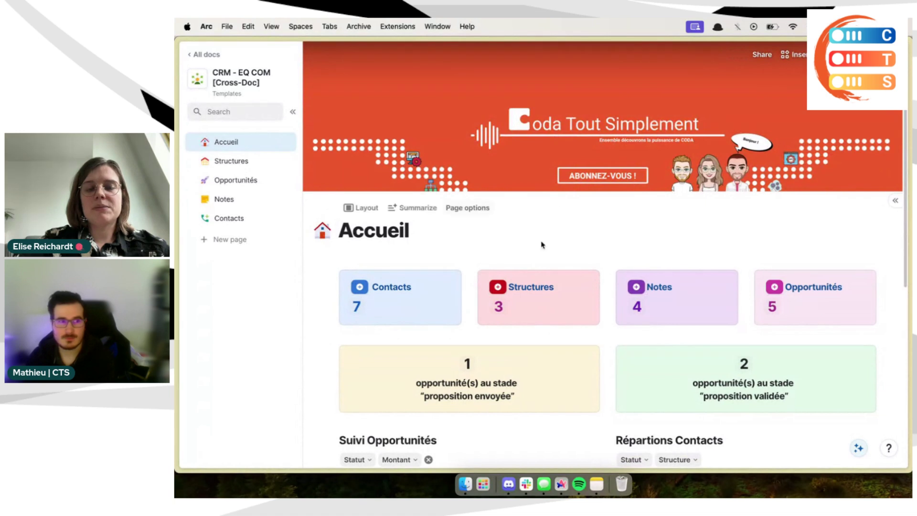
Step: Open CRM - Shared [Cross-doc] from the Templates folder and examine the synced Accueil page's opportunity and contact dashboards
left_click(196, 54)
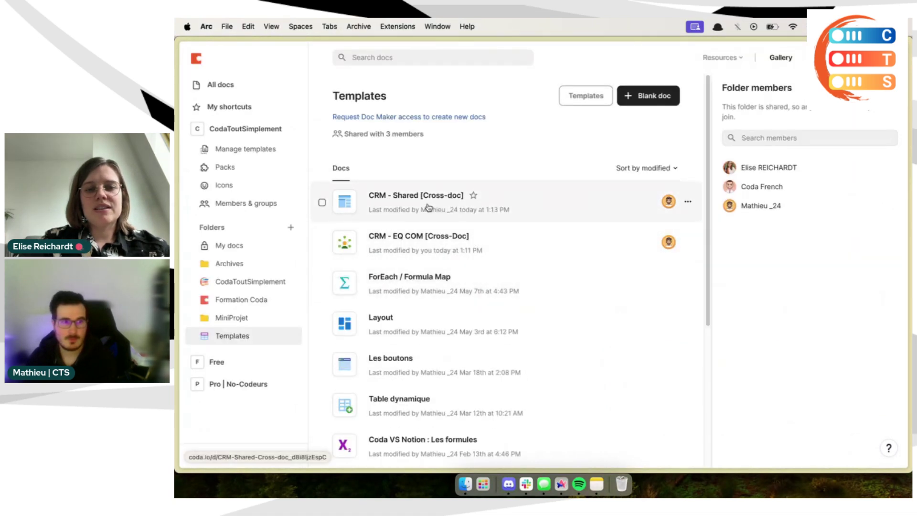
left_click(391, 206)
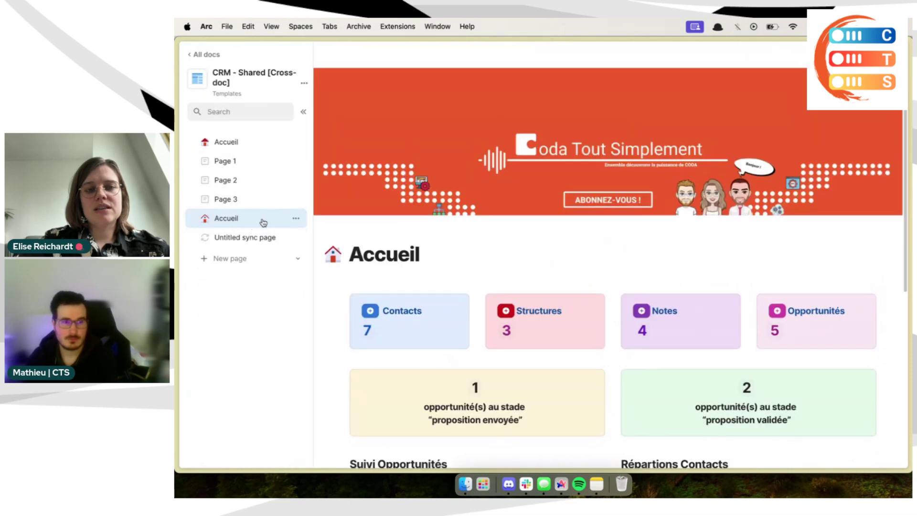
scroll(463, 261, "down", 5)
scroll(474, 347, "up", 2)
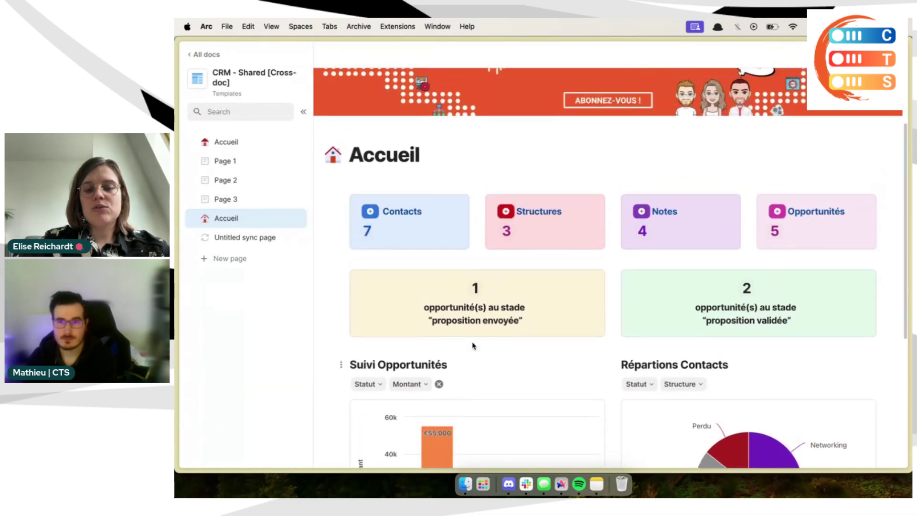
scroll(453, 293, "down", 8)
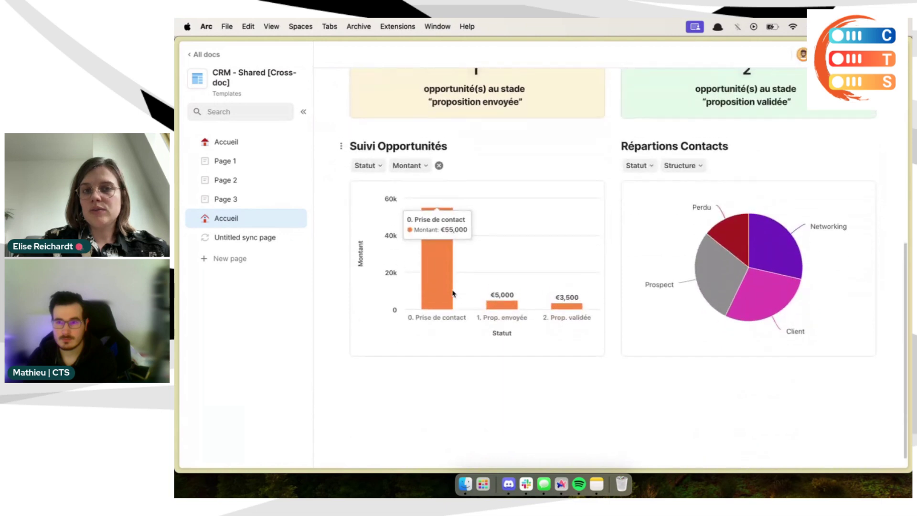
scroll(454, 293, "up", 6)
scroll(453, 294, "up", 1)
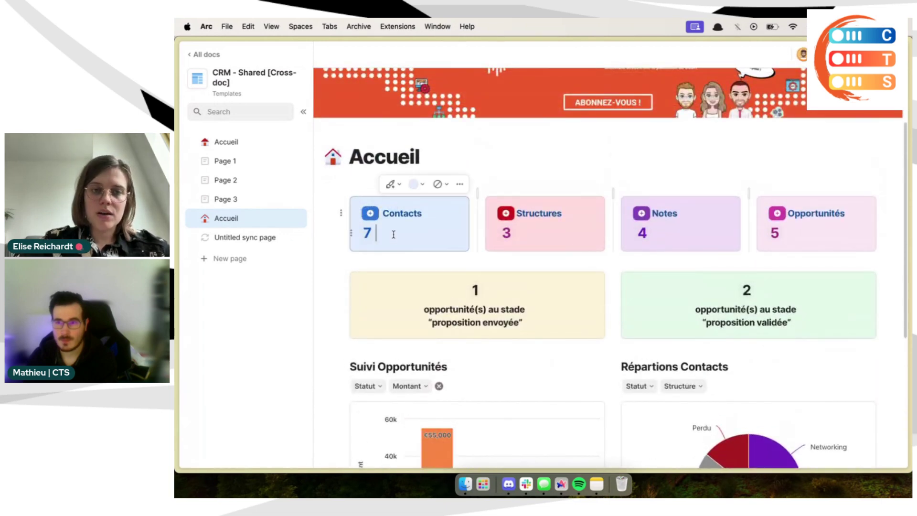
left_click(437, 245)
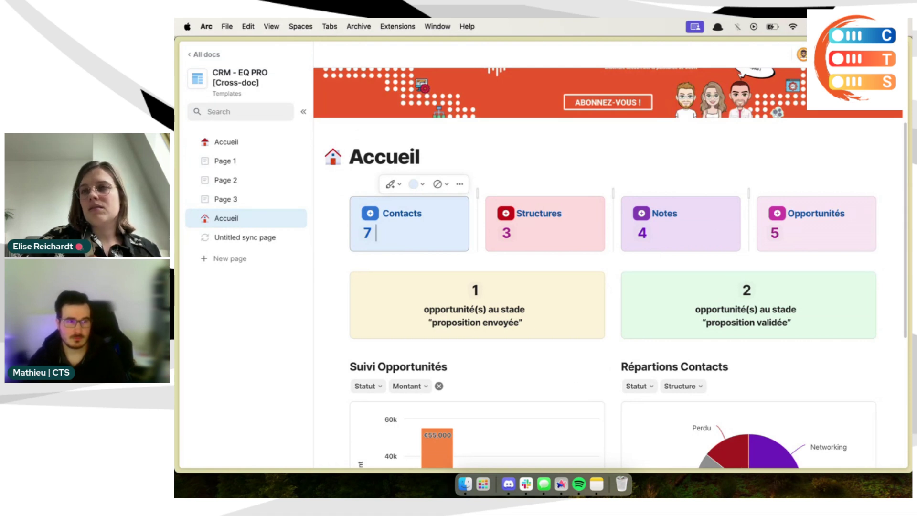
Step: View the setup form of the Untitled sync page and return to the Accueil page
key("super+Tab")
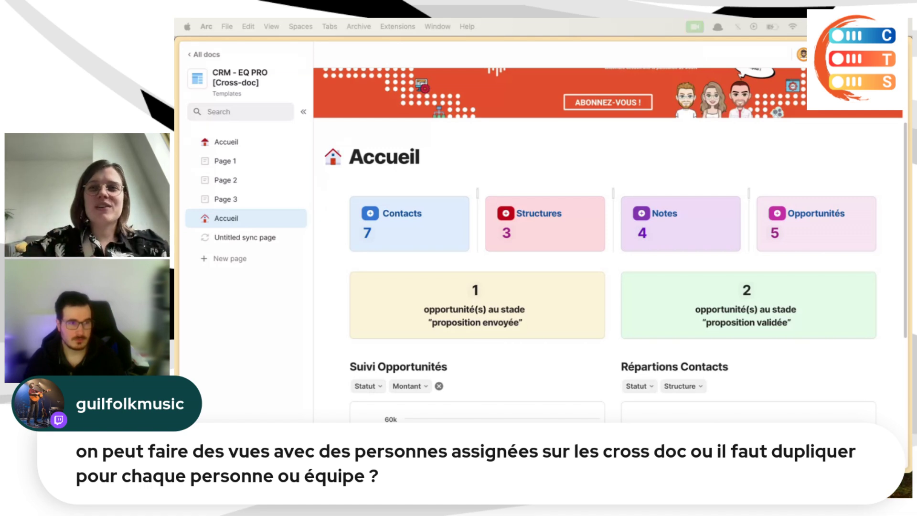
left_click(258, 240)
left_click(258, 239)
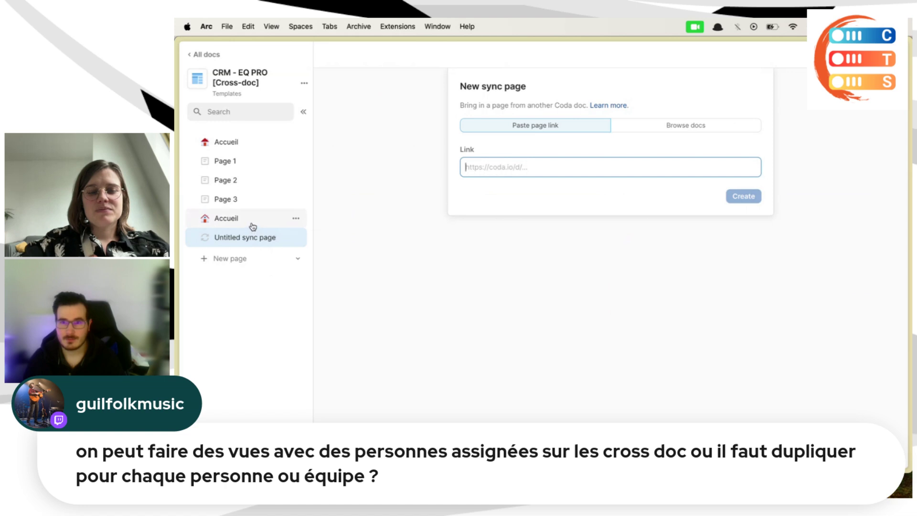
left_click(252, 223)
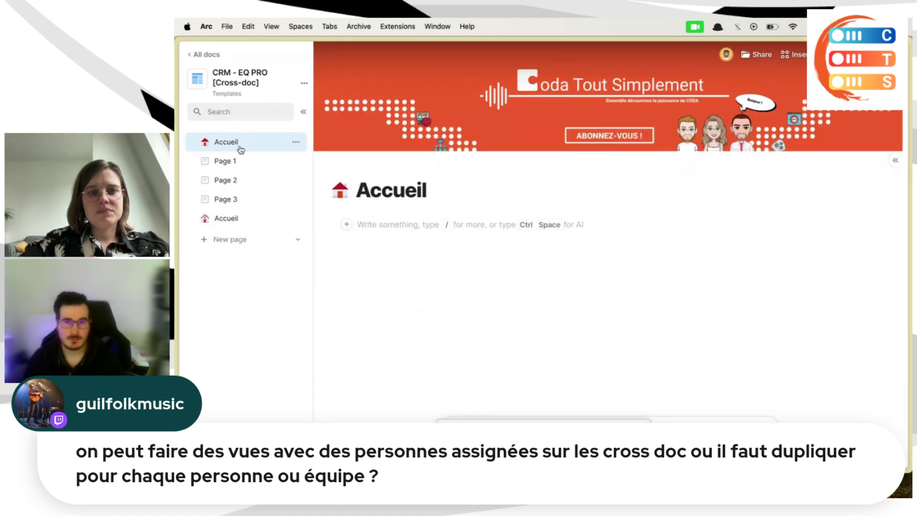
Step: Open CRM - EQ COM [Cross-Doc] from the Templates folder and check off the présentation du contexte item on its Opportunités page
left_click(206, 54)
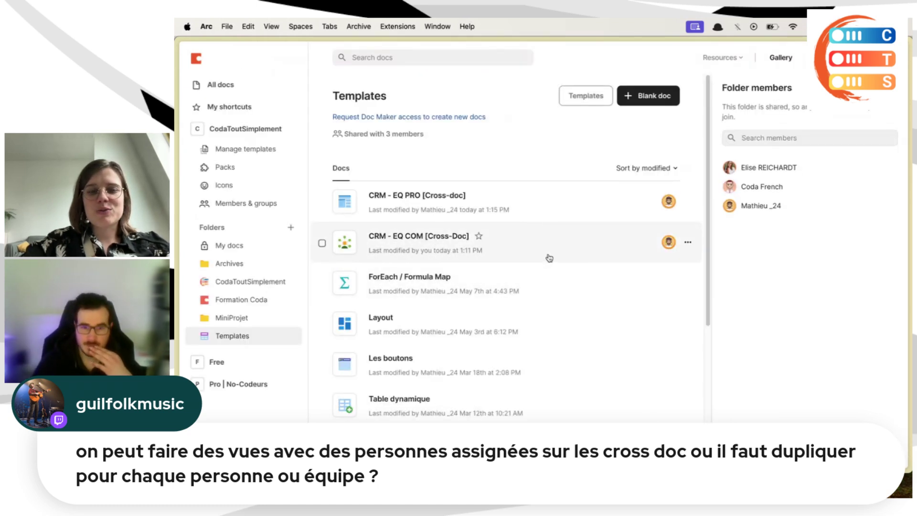
left_click(549, 258)
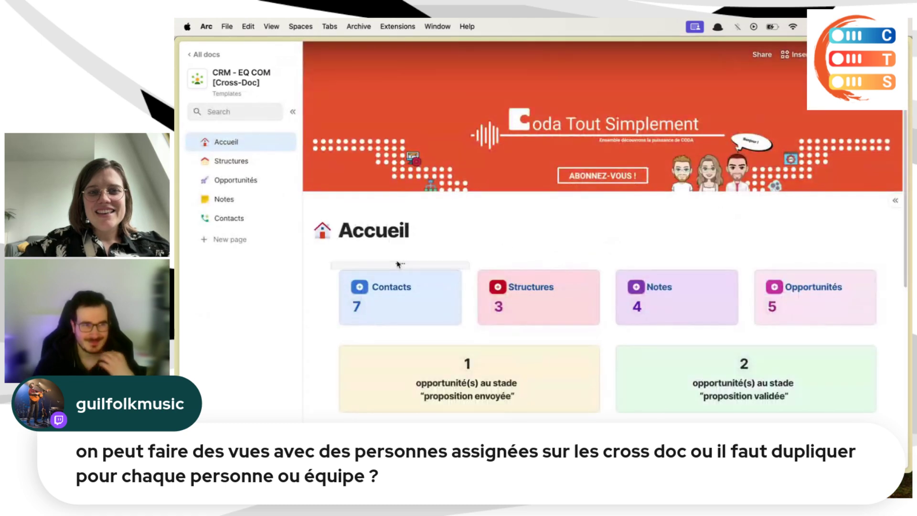
left_click(236, 180)
scroll(437, 248, "down", 1)
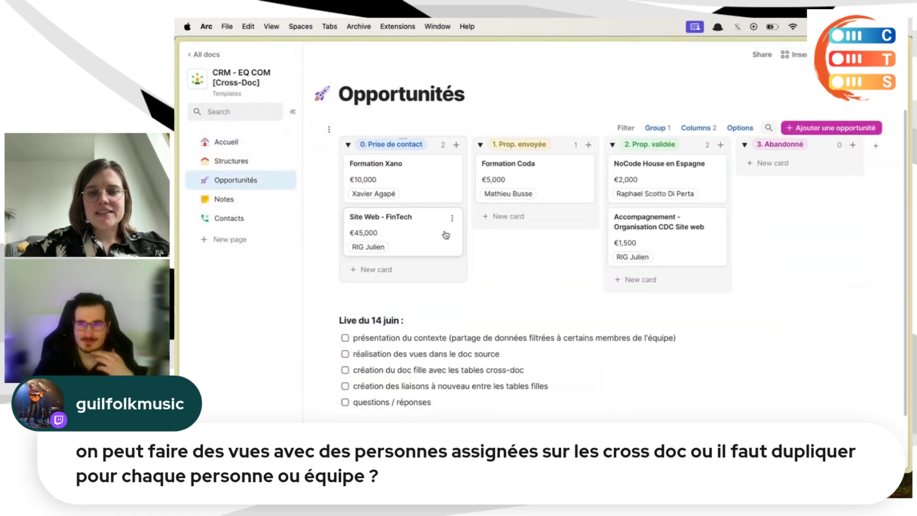
left_click(344, 324)
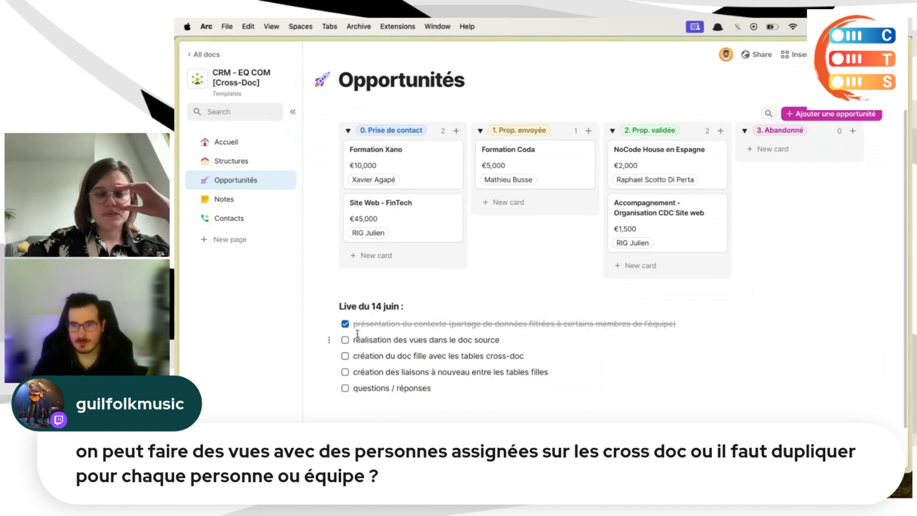
Step: Insert a view of the Opportunités table on the Vue Cross-doc page
scroll(357, 333, "down", 1)
scroll(357, 333, "down", 2)
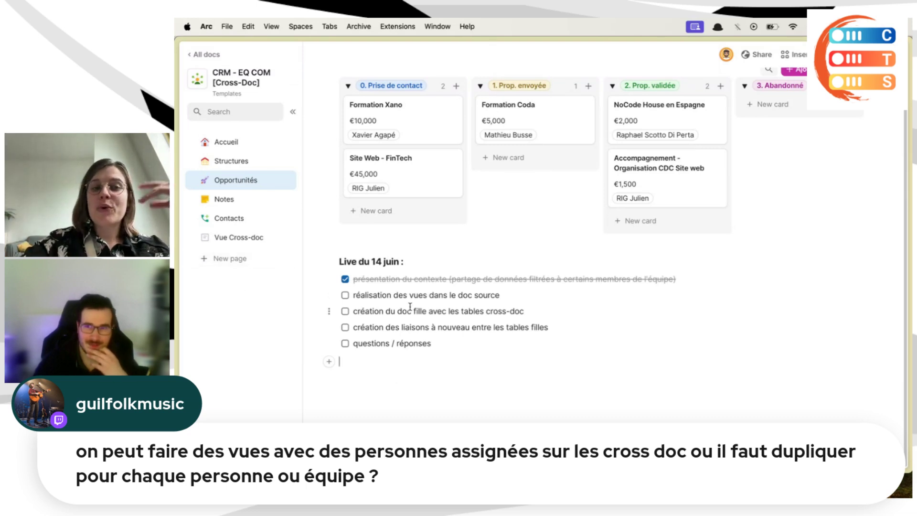
scroll(410, 307, "up", 2)
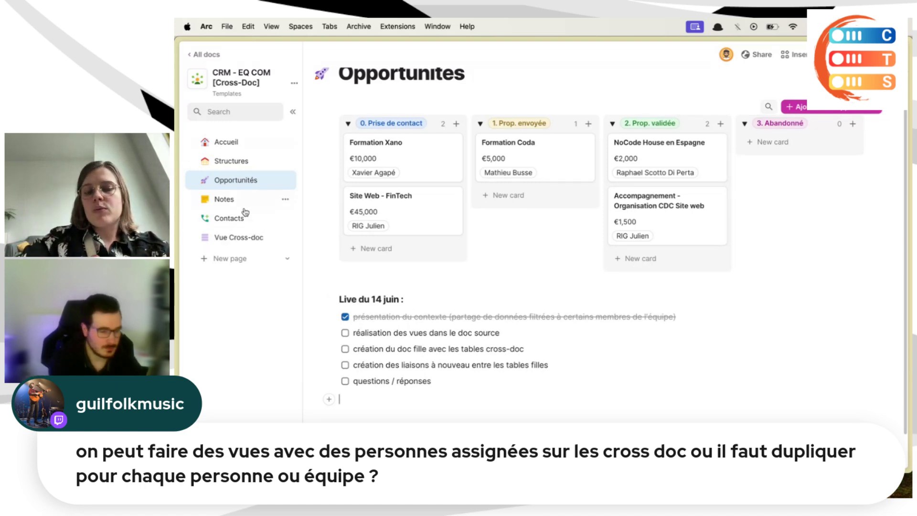
left_click(246, 238)
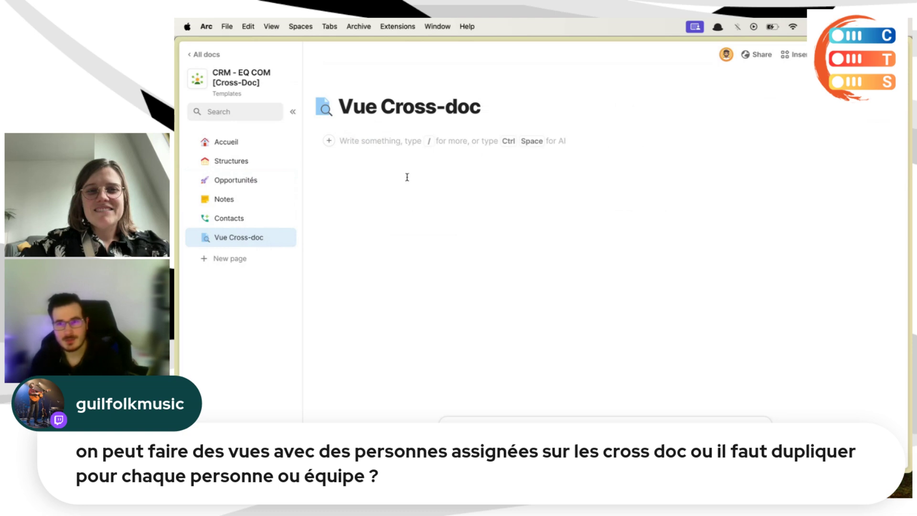
type("/tab")
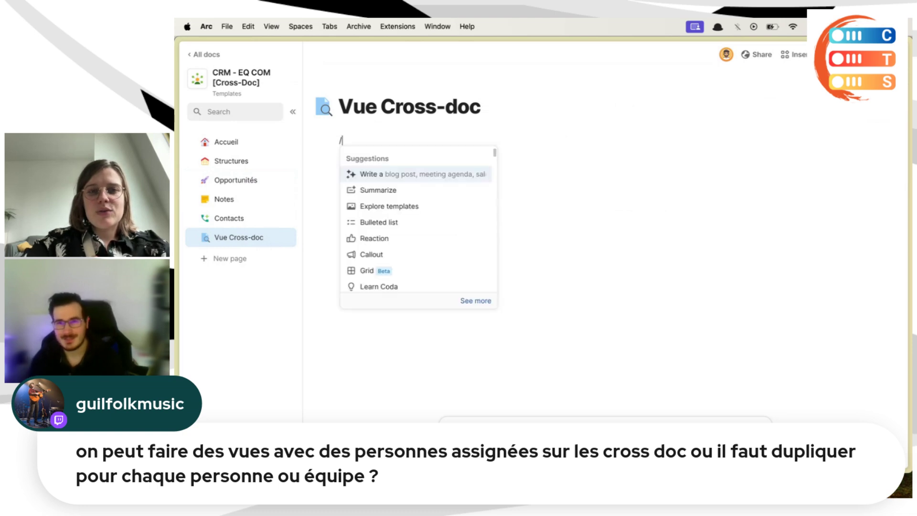
key("BackSpace")
key("BackSpace")
key("BackSpace")
type("oppo")
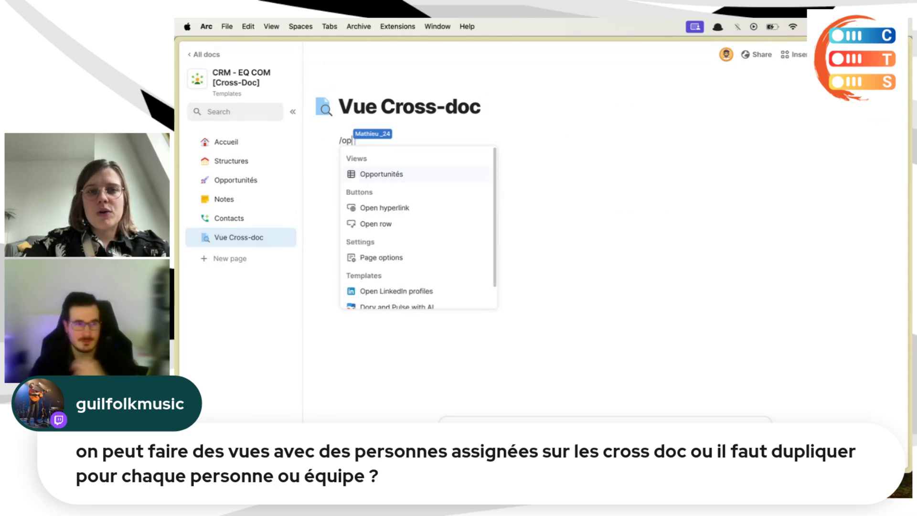
left_click(403, 175)
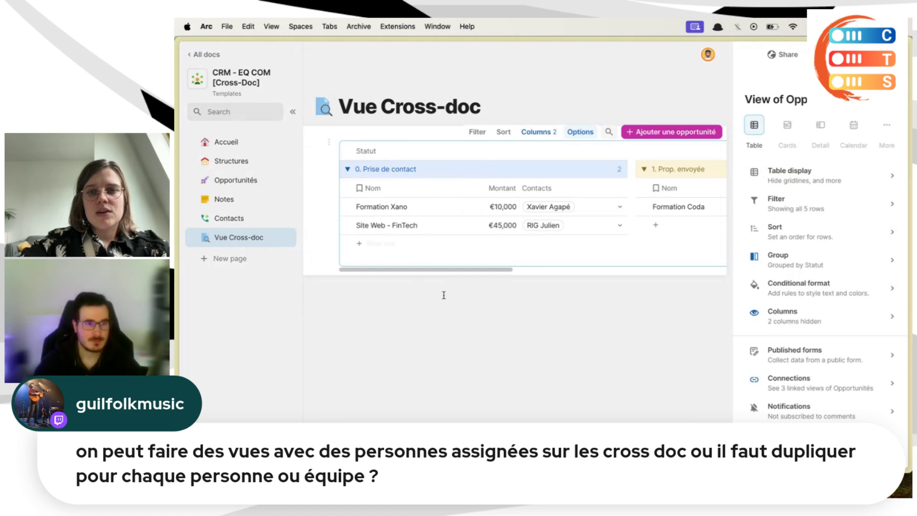
Step: Rename the opportunities view as Opportunité and remove its grouping by Statut
left_click(776, 99)
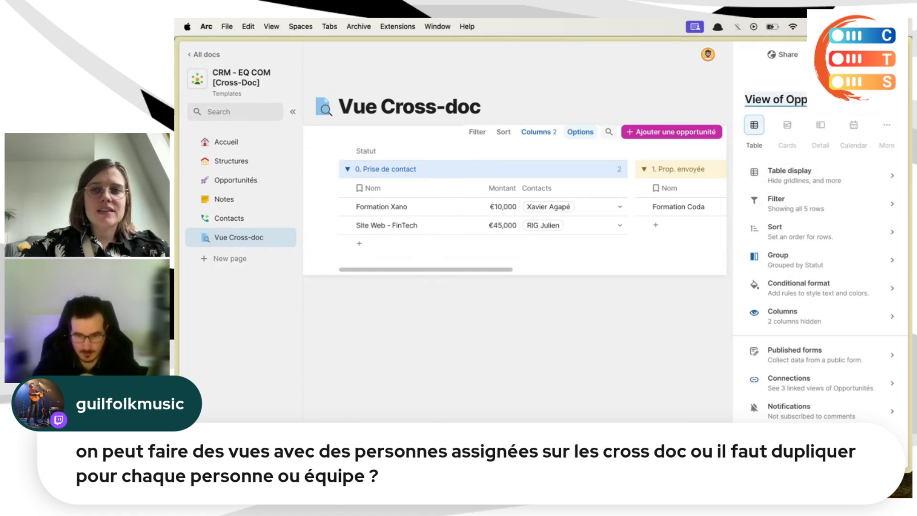
type("Opportunité")
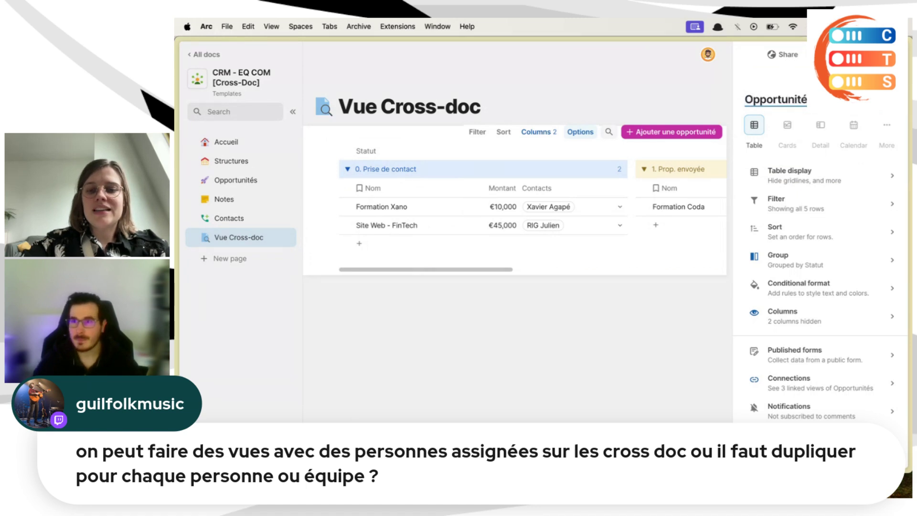
left_click(810, 259)
left_click(891, 147)
key("Escape")
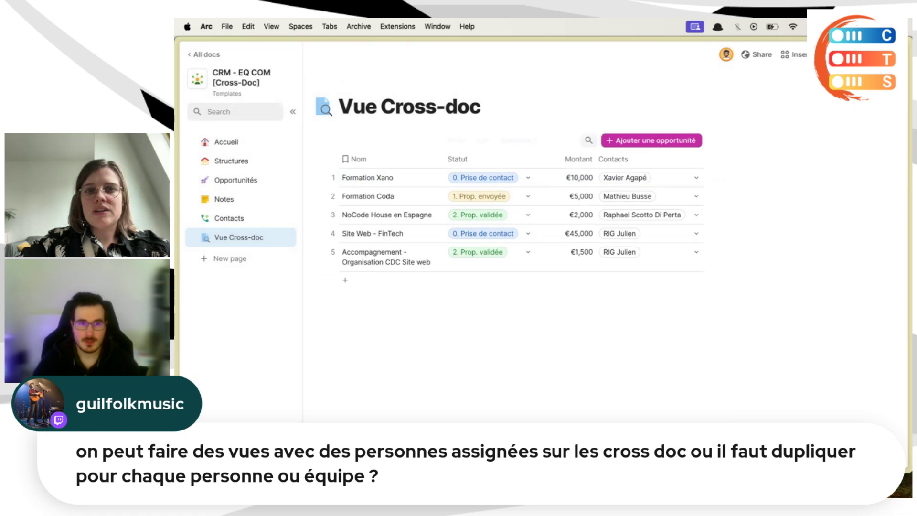
Step: Filter the Opportunité view by Statut, keeping only 2. Prop. validée
left_click(457, 138)
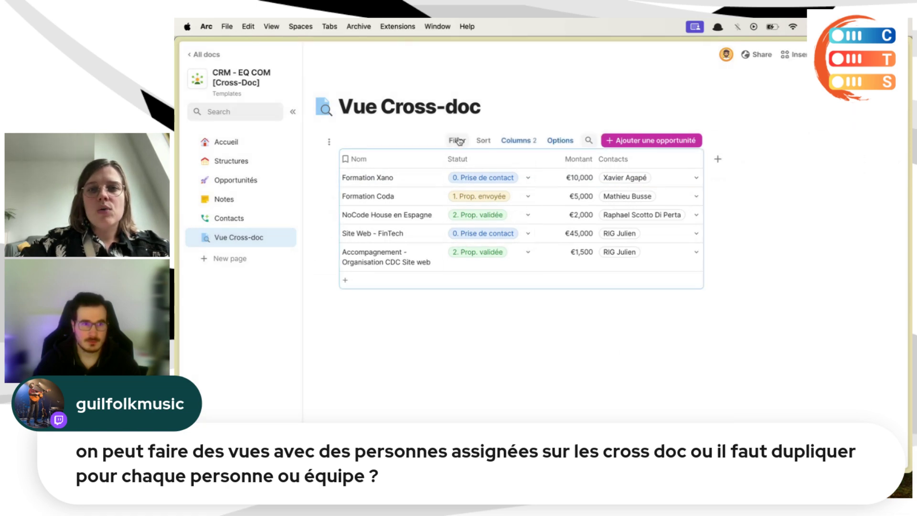
left_click(812, 232)
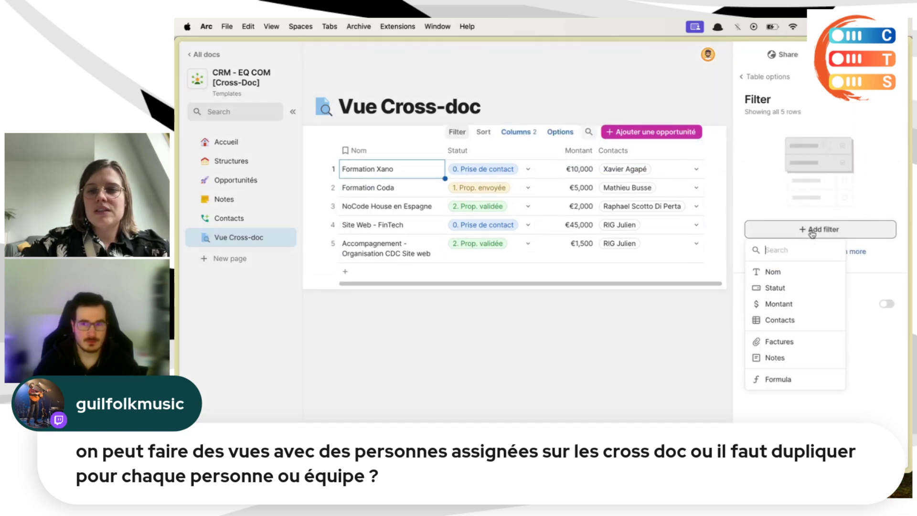
left_click(776, 287)
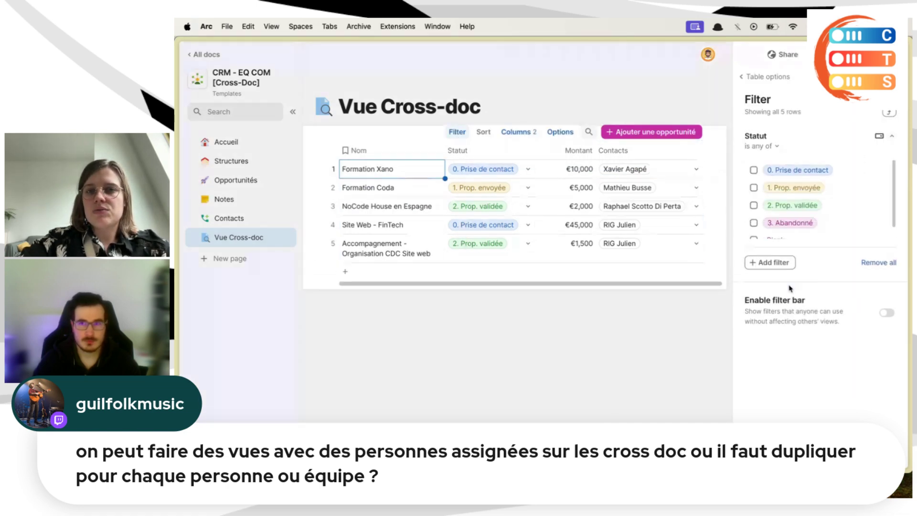
left_click(809, 205)
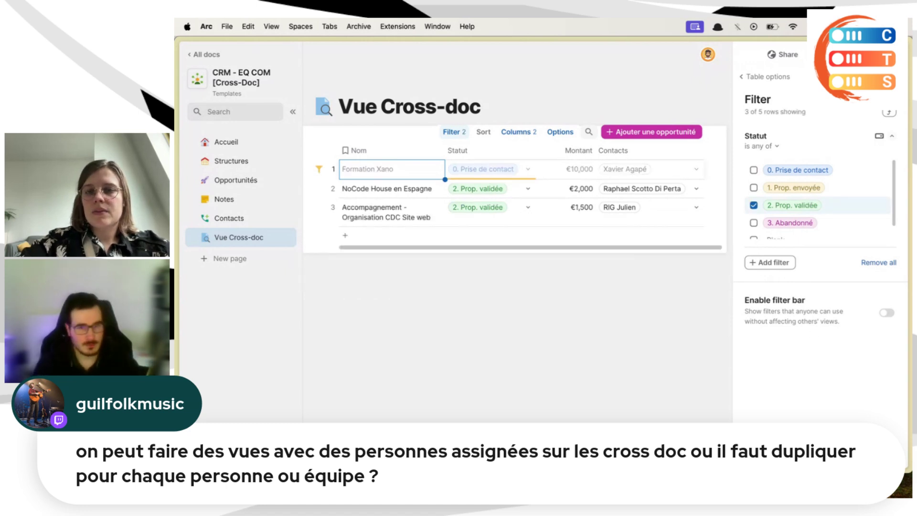
left_click(643, 309)
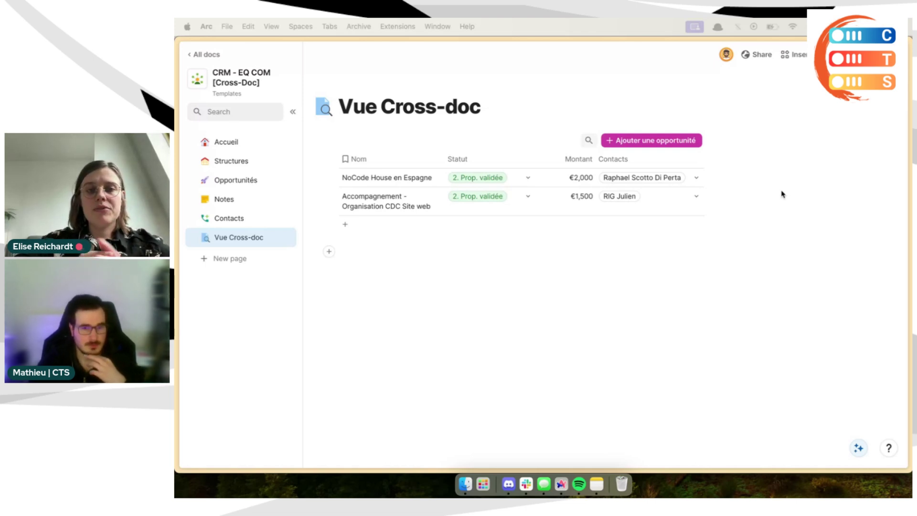
left_click(541, 160)
left_click(580, 183)
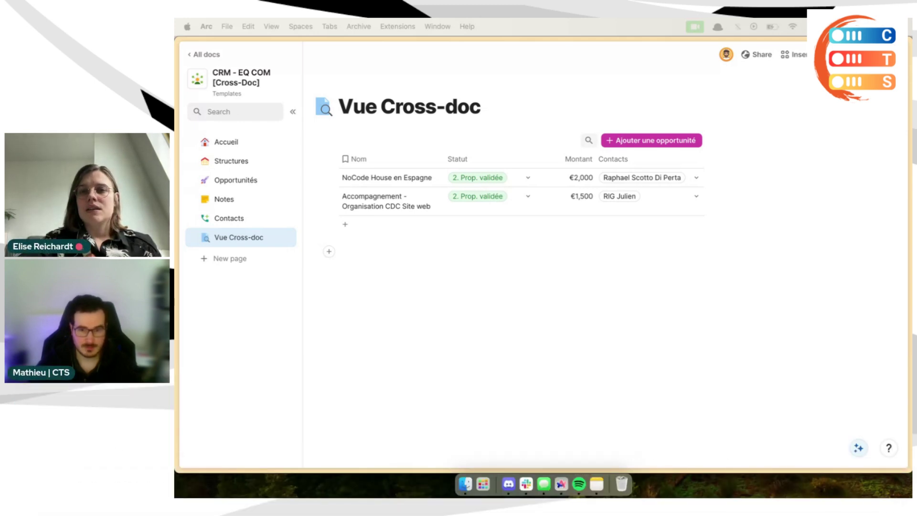
left_click(481, 292)
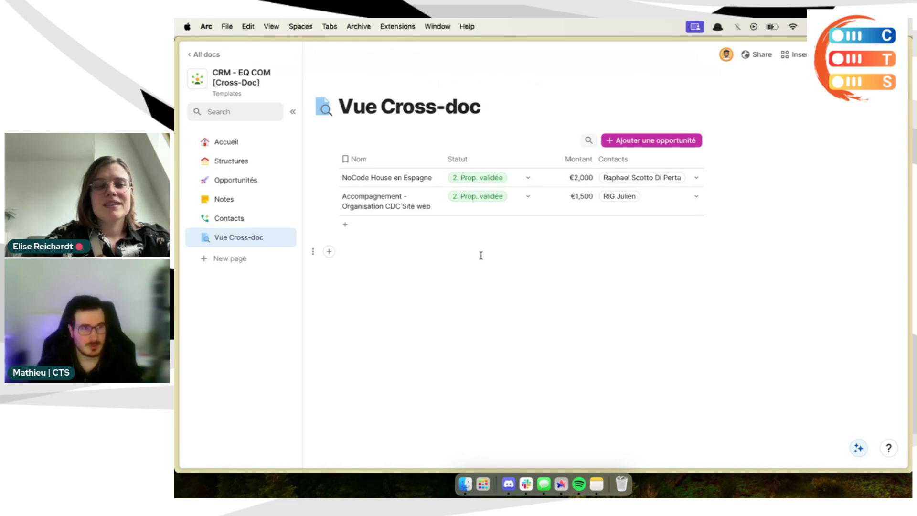
Step: On the Opportunités page, check off the réalisation des vues item and insert "filtrées" after "vues" in its text
left_click(252, 186)
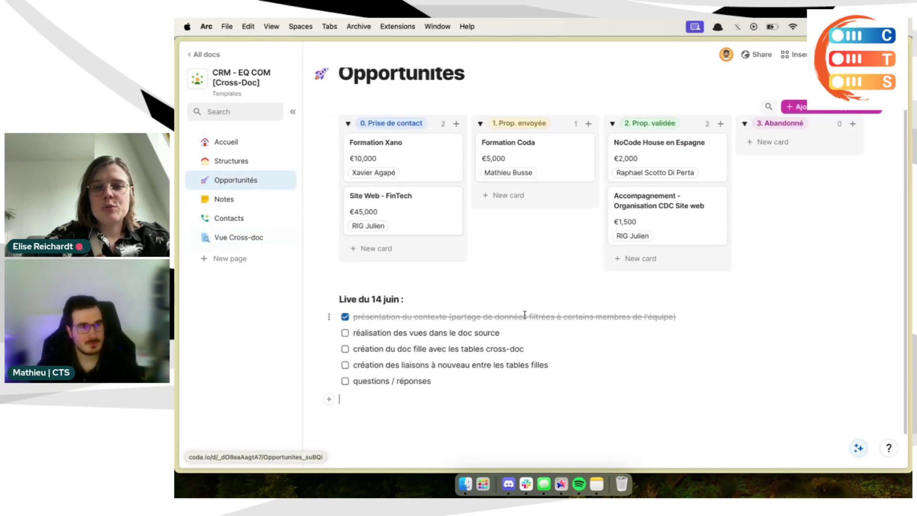
scroll(497, 311, "down", 1)
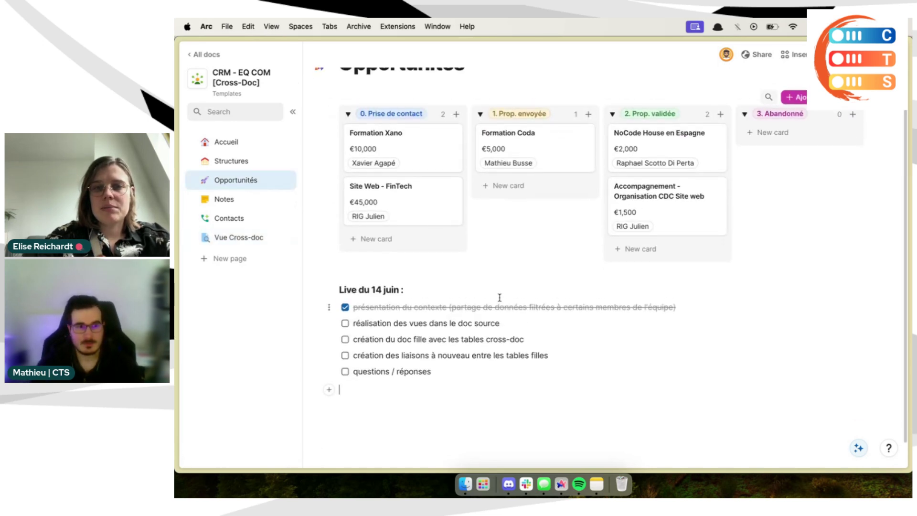
scroll(497, 296, "up", 1)
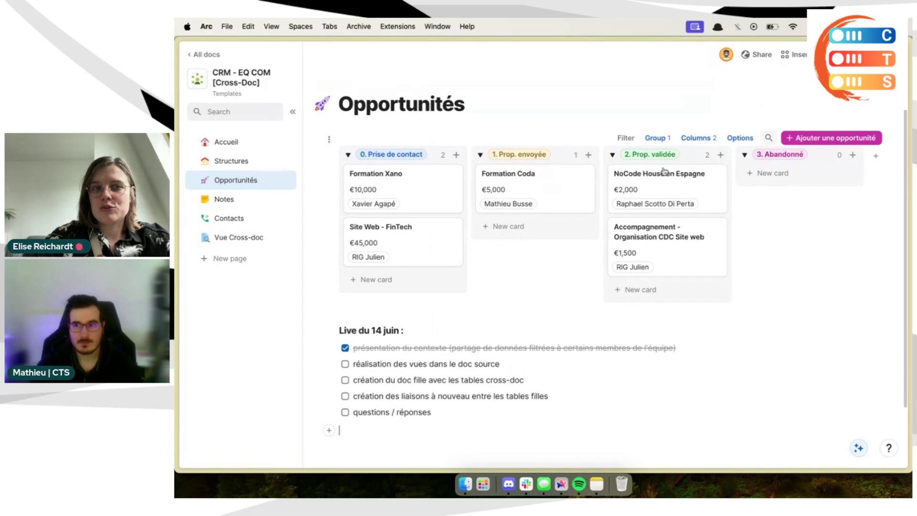
scroll(565, 288, "down", 1)
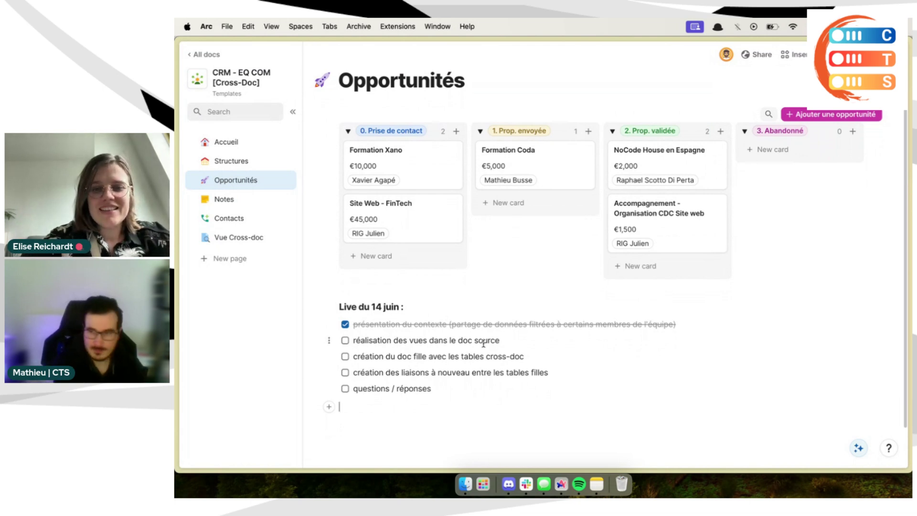
left_click(345, 340)
left_click(430, 340)
type("filtré")
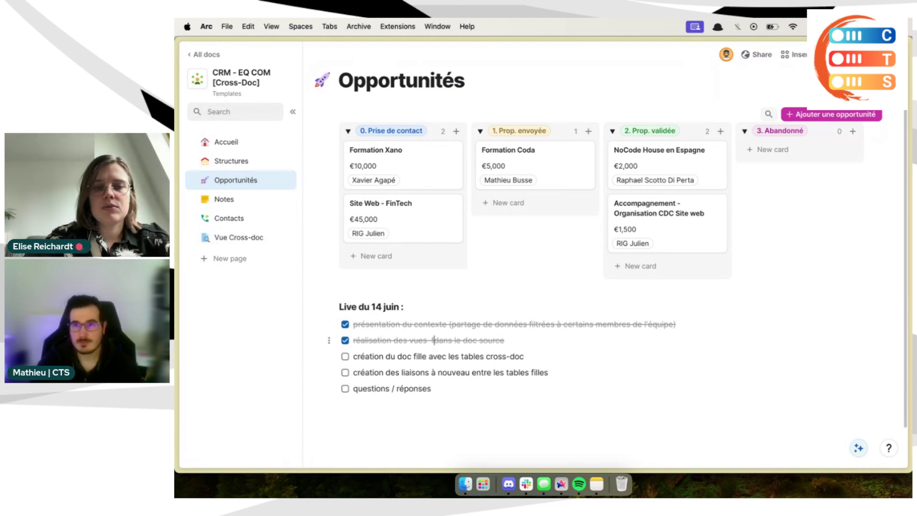
type("es")
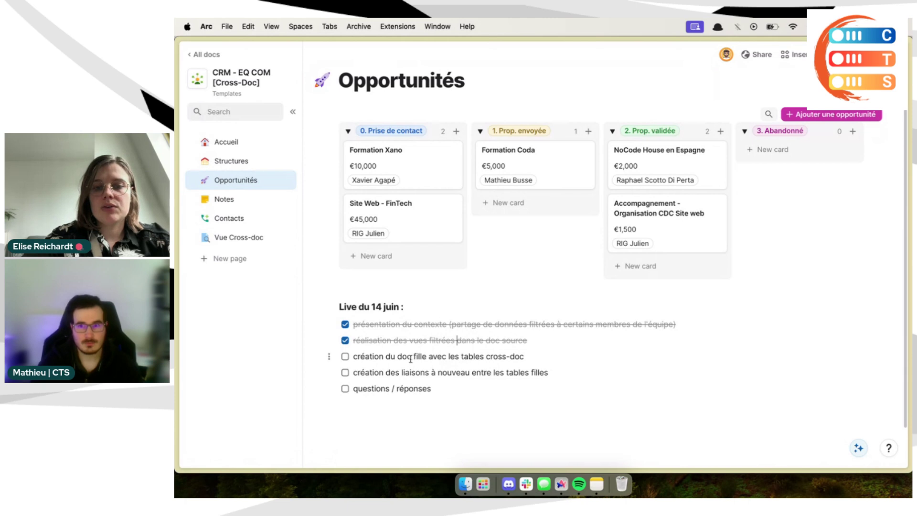
Step: Hide the Contacts column in the filtered opportunities view on the Vue Cross-doc page
left_click(243, 239)
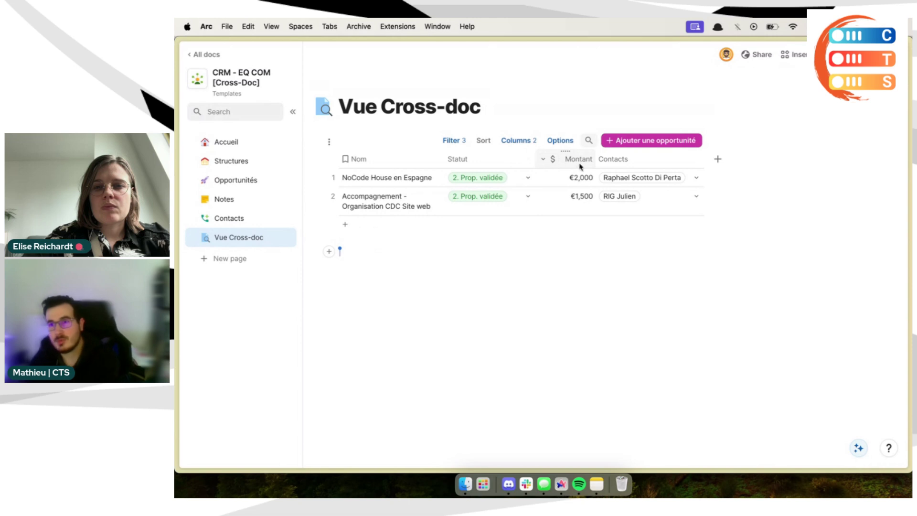
left_click(528, 140)
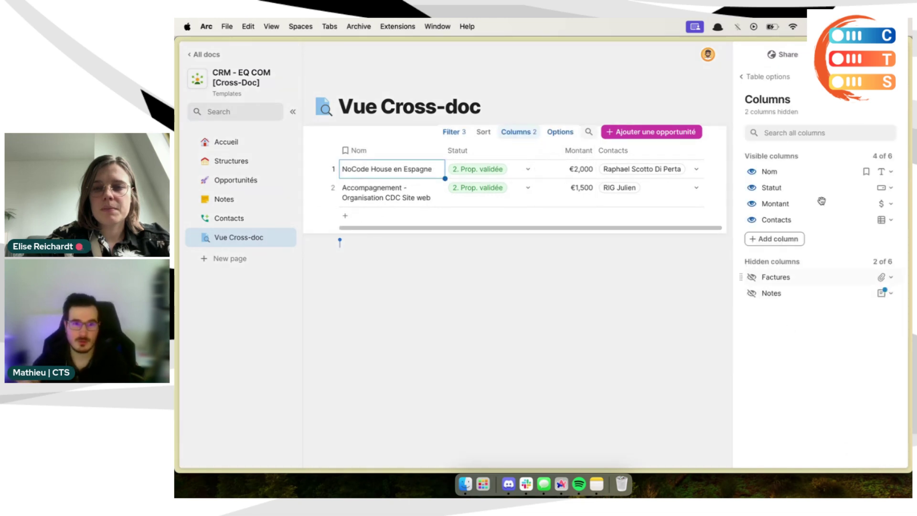
left_click(340, 242)
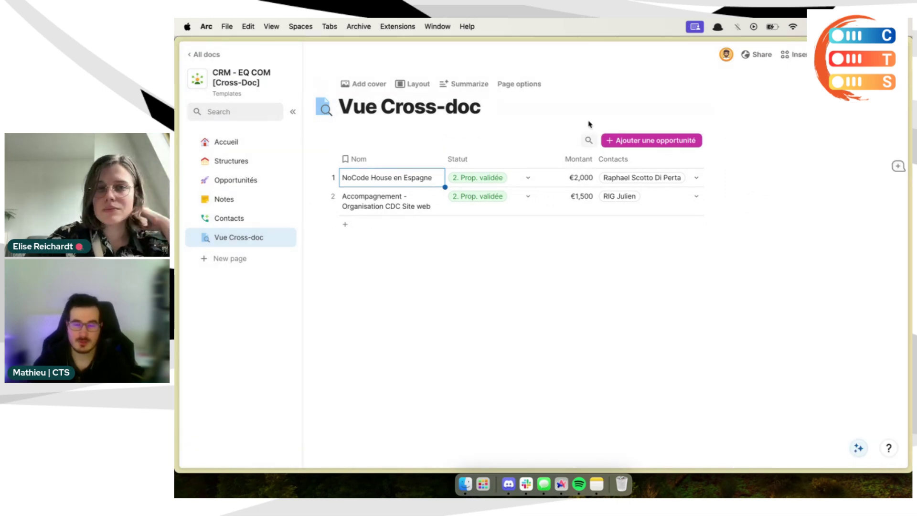
left_click(521, 134)
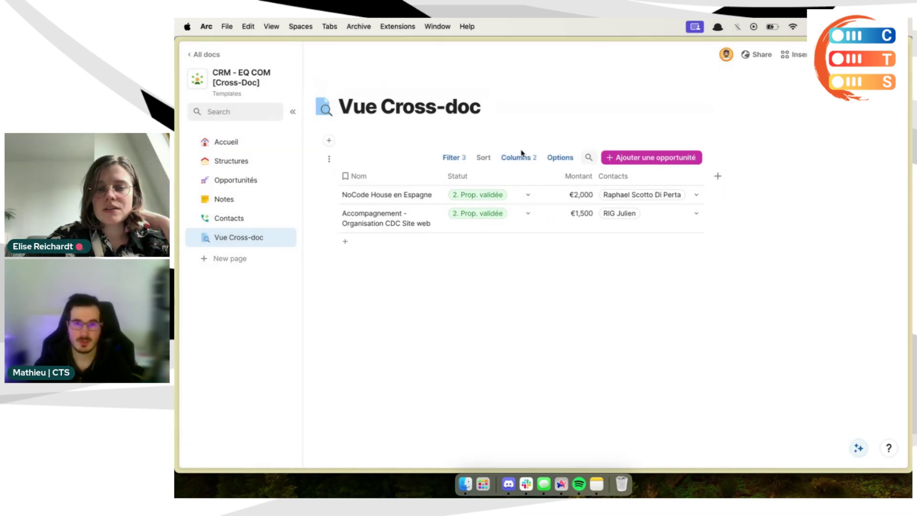
left_click(518, 141)
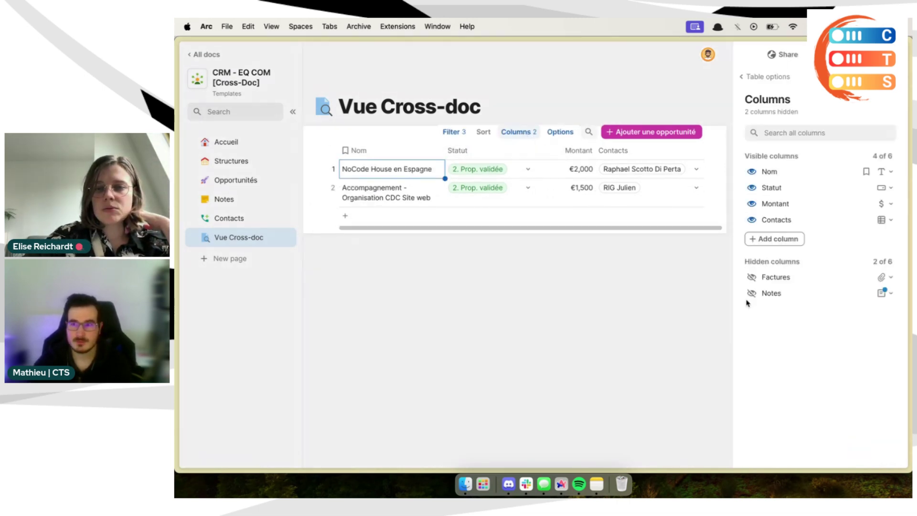
left_click(753, 221)
left_click(653, 279)
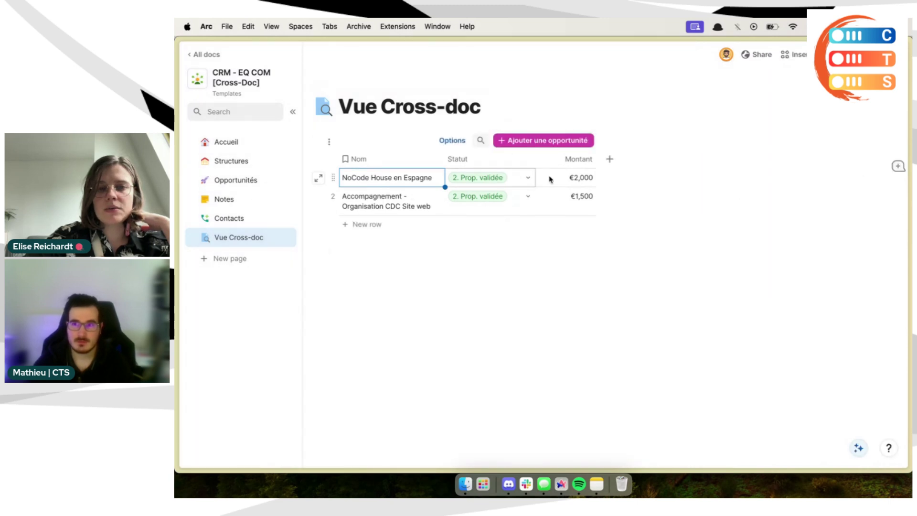
Step: Open the CRM - EQ PRO [Cross-doc] doc and bring up the Cross-doc options for syncing a table from another doc on Accueil
left_click(215, 56)
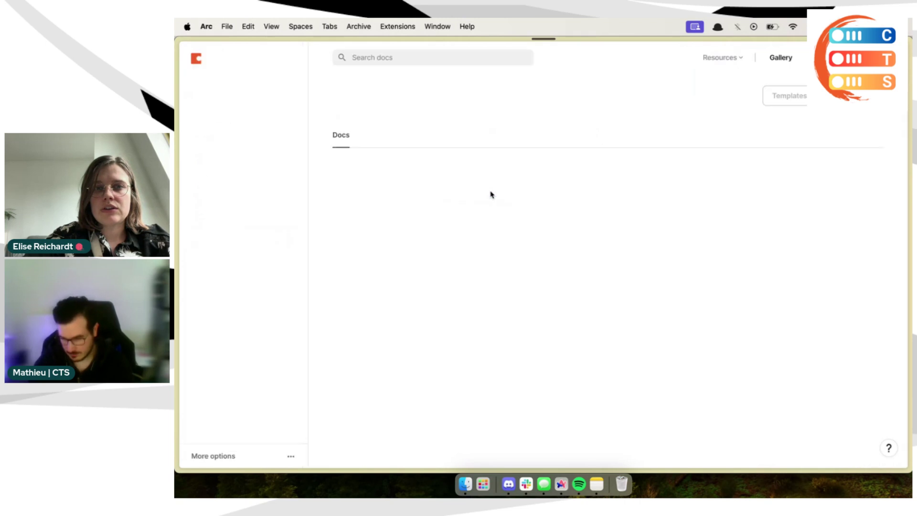
left_click(546, 247)
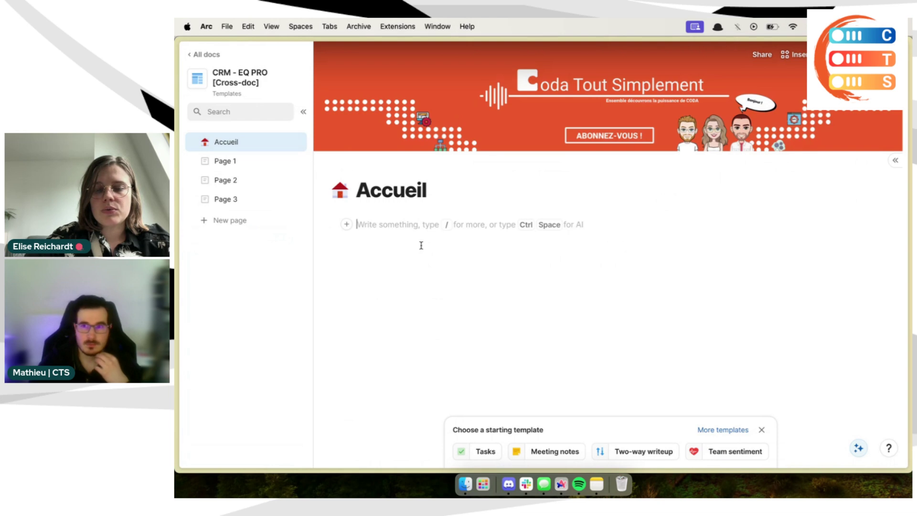
type("/cross")
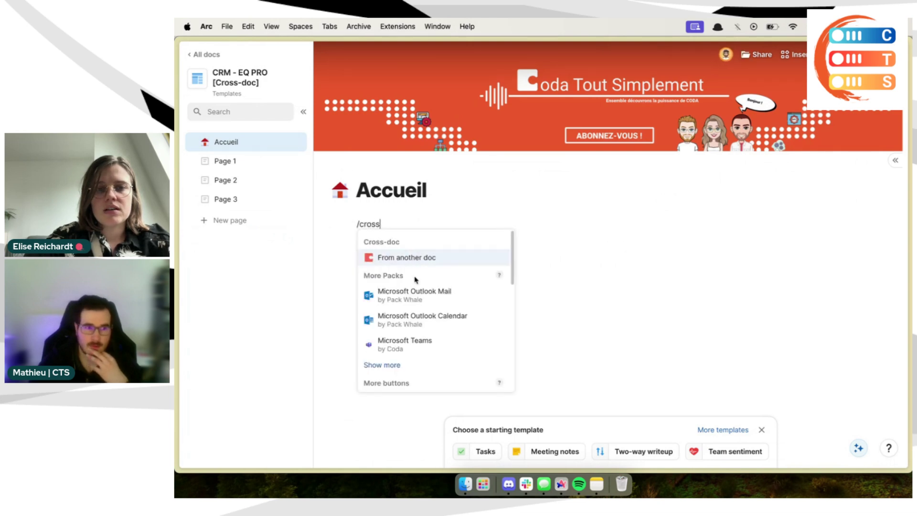
type("-doc")
left_click(428, 258)
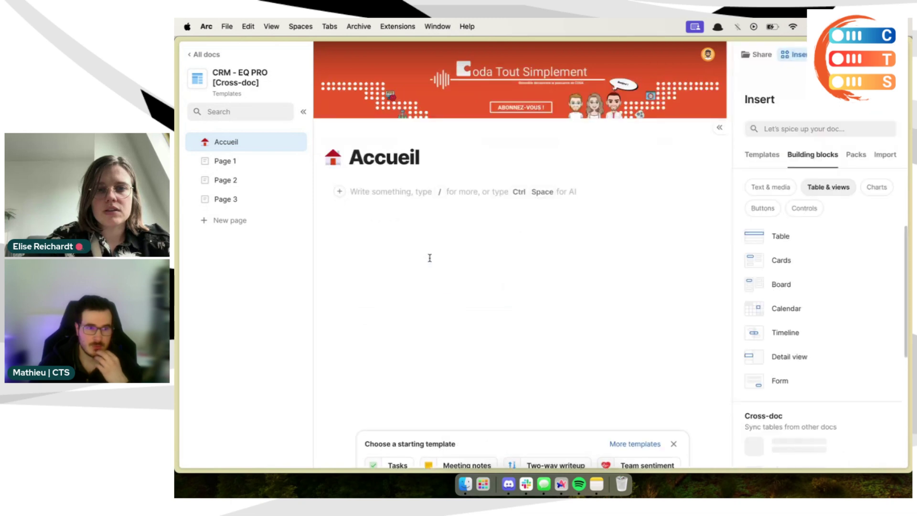
scroll(799, 306, "down", 1)
scroll(799, 306, "up", 1)
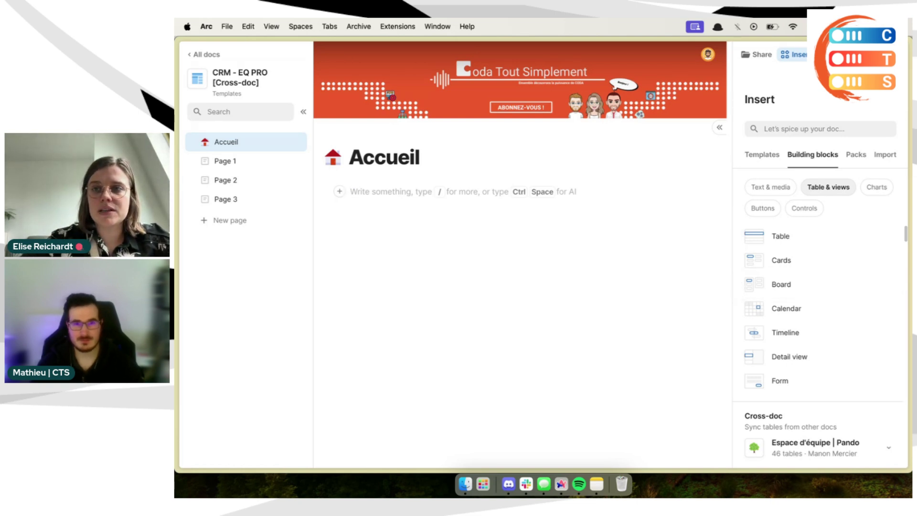
Step: Open the account settings and examine the Coda API tokens listed for cross-doc access
left_click(897, 54)
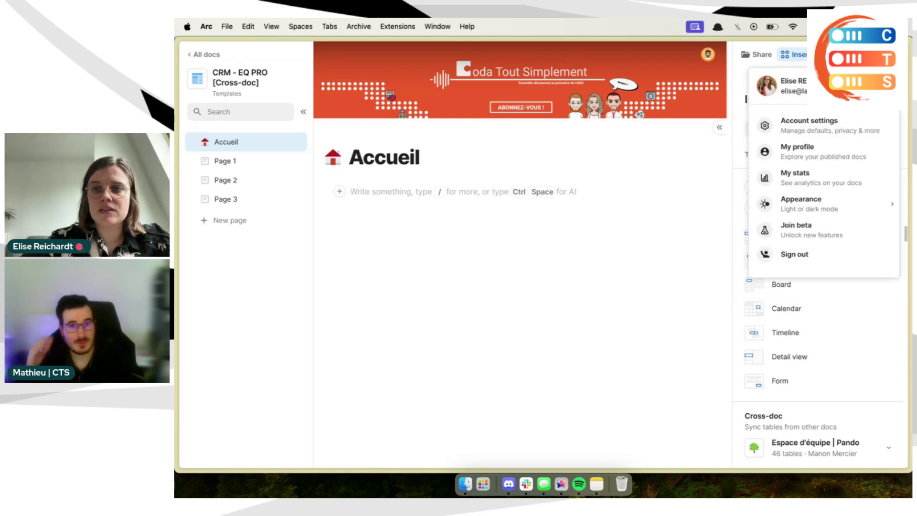
left_click(837, 126)
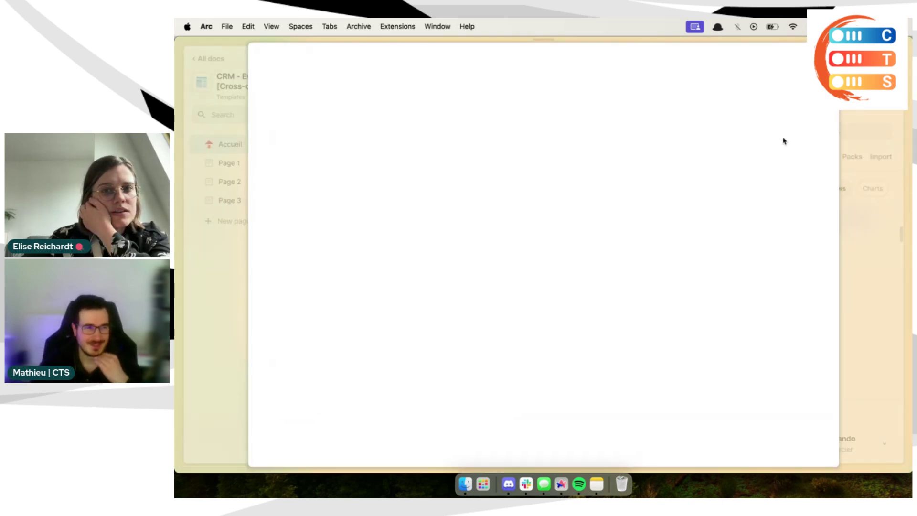
scroll(683, 181, "down", 3)
scroll(683, 181, "down", 15)
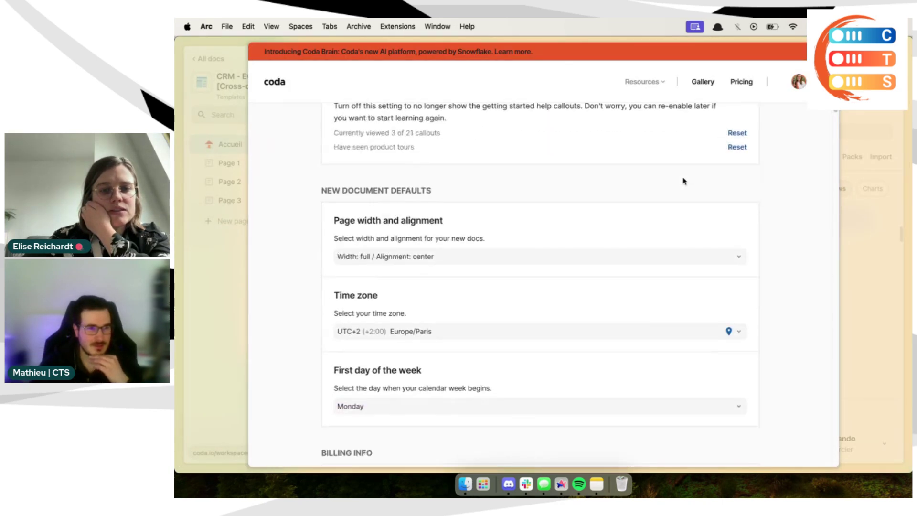
scroll(683, 181, "down", 15)
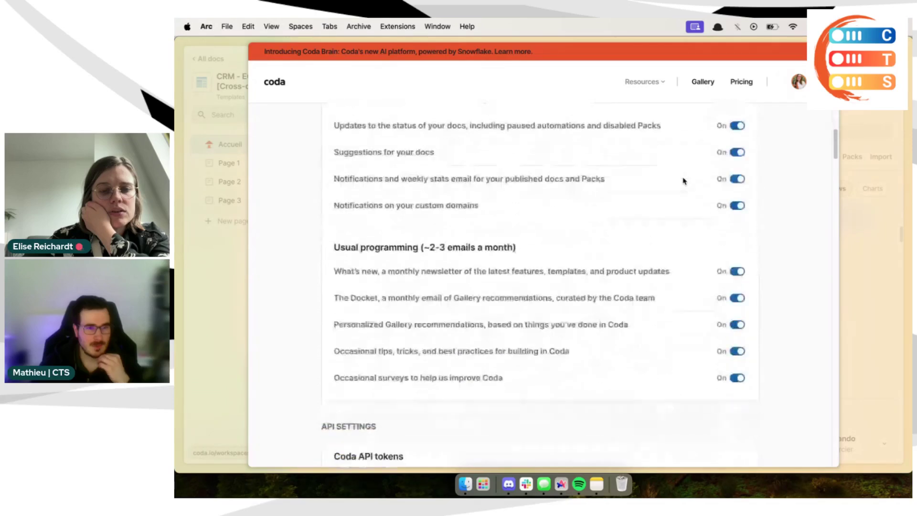
scroll(521, 346, "down", 5)
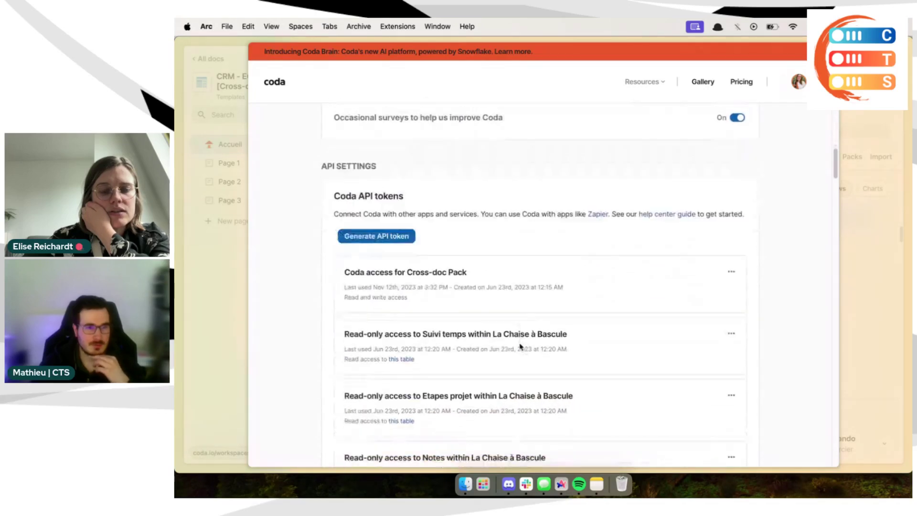
scroll(505, 411, "down", 8)
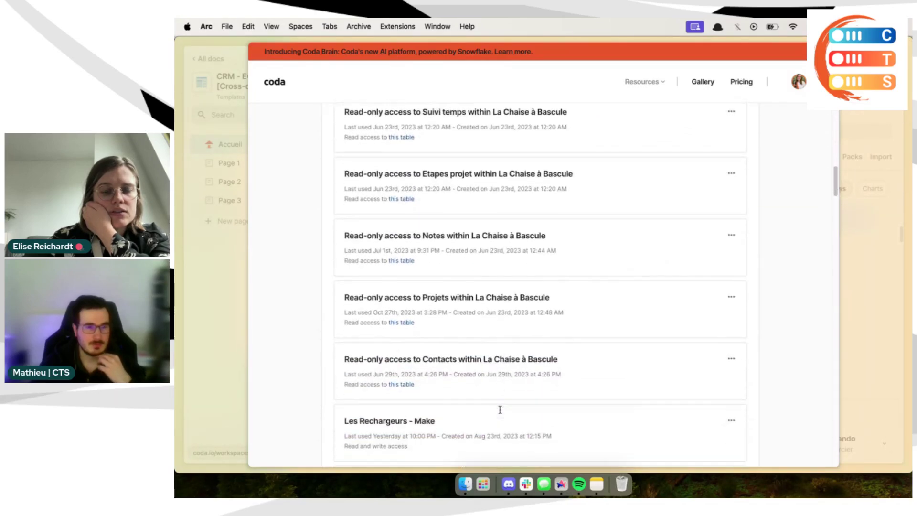
scroll(500, 411, "up", 3)
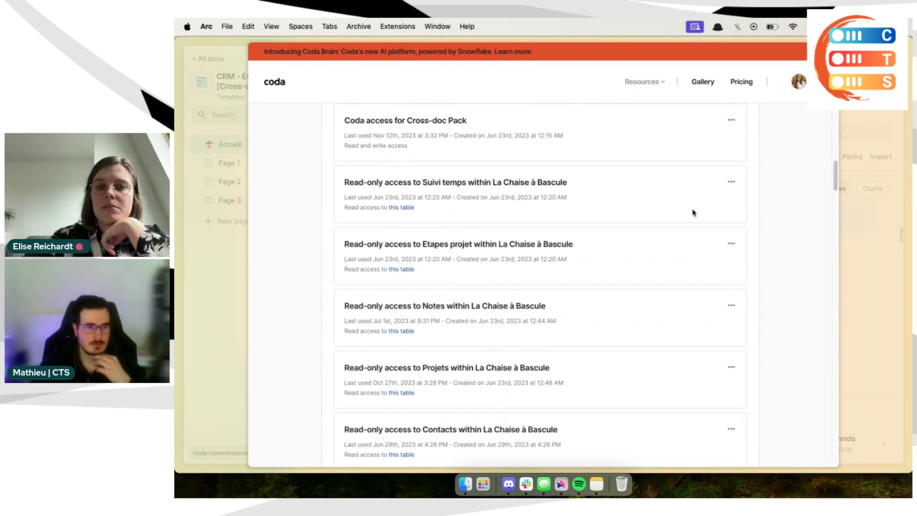
scroll(711, 189, "up", 5)
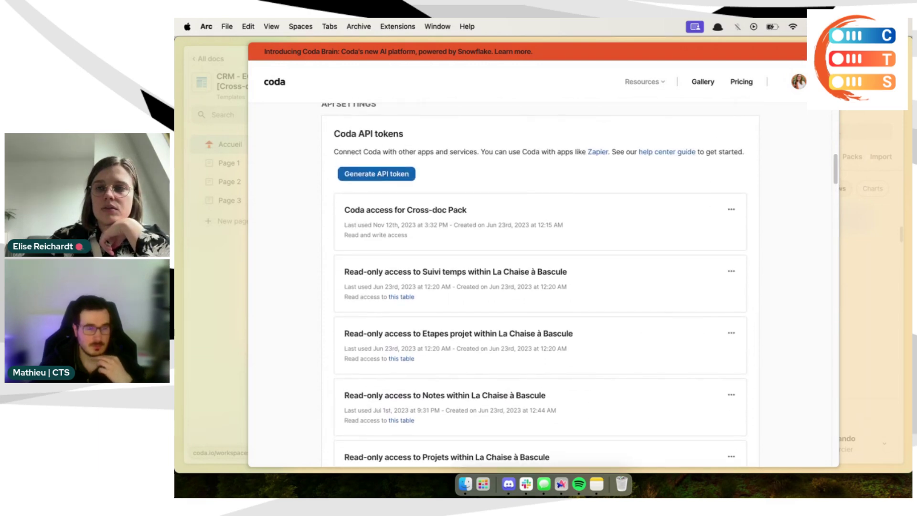
Step: Leave the account settings, search the insertable items for "cross" and expand the tables of CRM - EQ COM [Cross-Doc]
key("Escape")
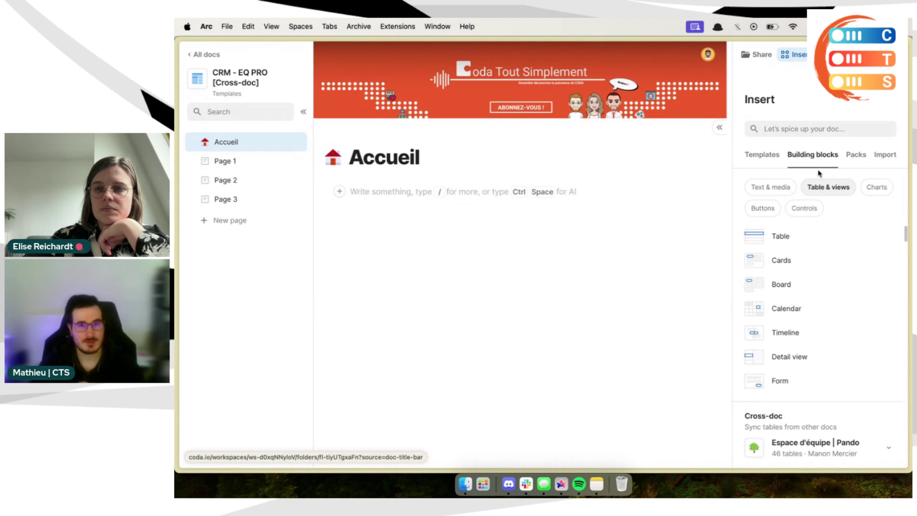
left_click(792, 129)
type("cross")
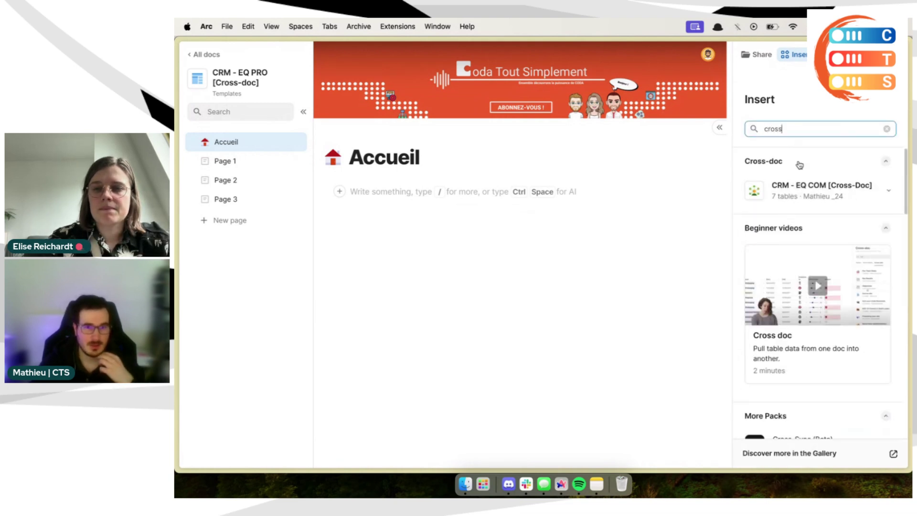
left_click(889, 195)
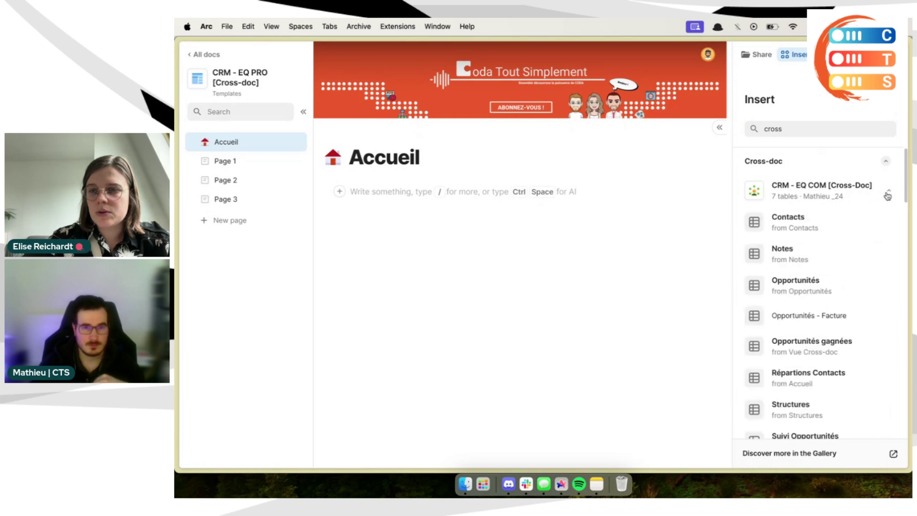
left_click(888, 195)
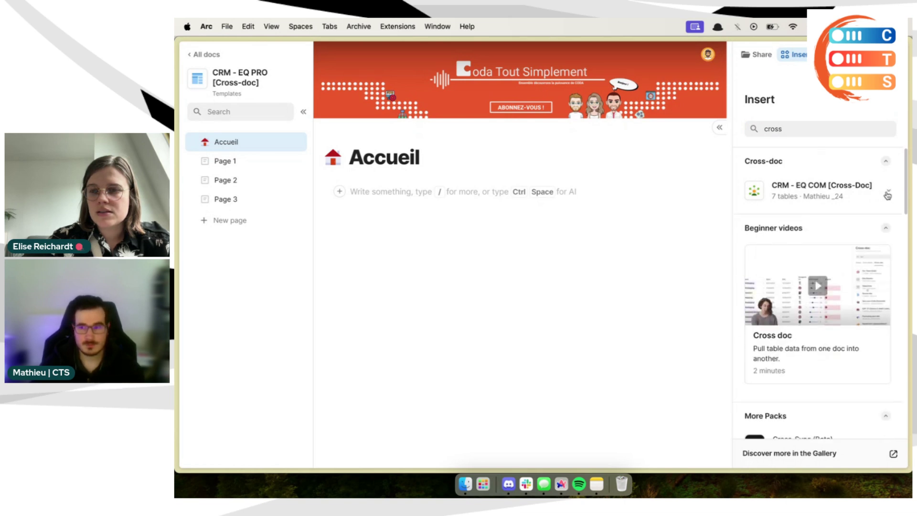
left_click(887, 194)
Step: Insert the Opportunités gagnées view from CRM - EQ COM [Cross-Doc] into the Accueil page and widen its Nom column
scroll(850, 219, "down", 2)
scroll(851, 219, "down", 2)
scroll(855, 205, "up", 3)
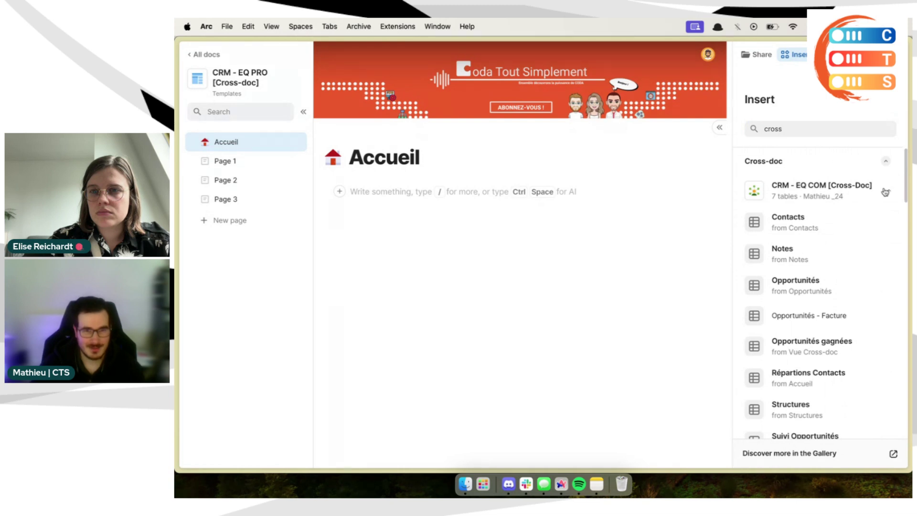
scroll(874, 205, "down", 1)
scroll(807, 289, "down", 1)
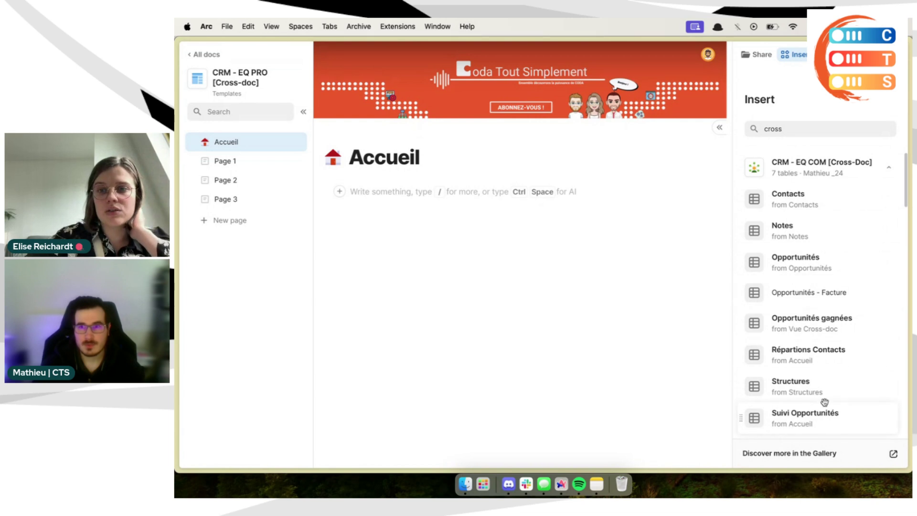
scroll(814, 391, "up", 1)
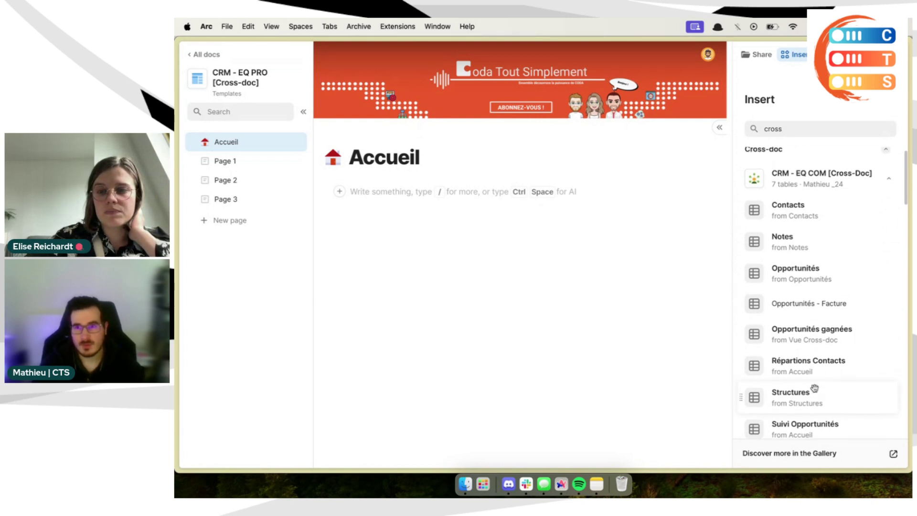
scroll(815, 388, "up", 1)
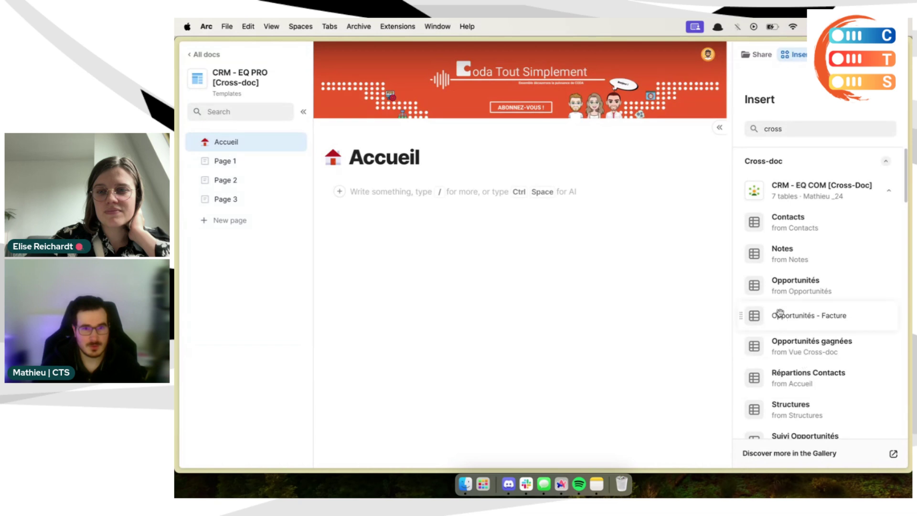
scroll(780, 313, "down", 1)
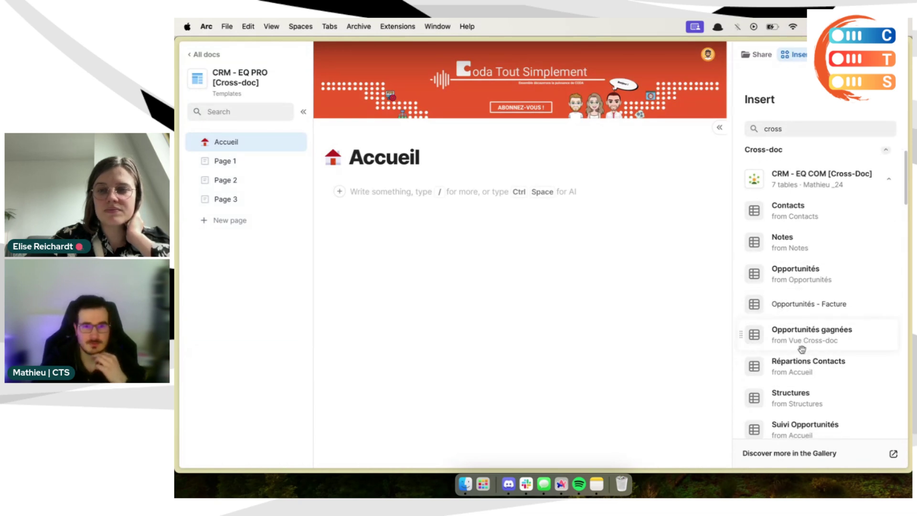
scroll(802, 349, "down", 1)
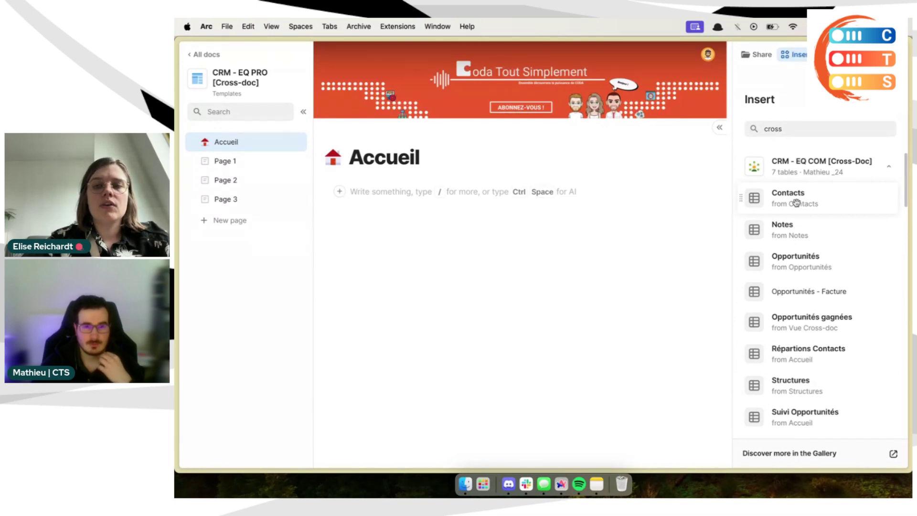
scroll(796, 203, "down", 2)
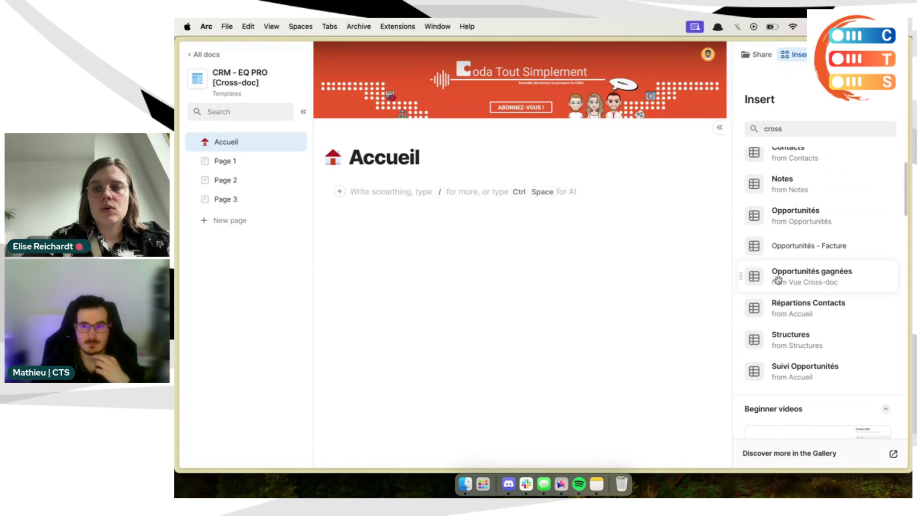
scroll(779, 281, "up", 1)
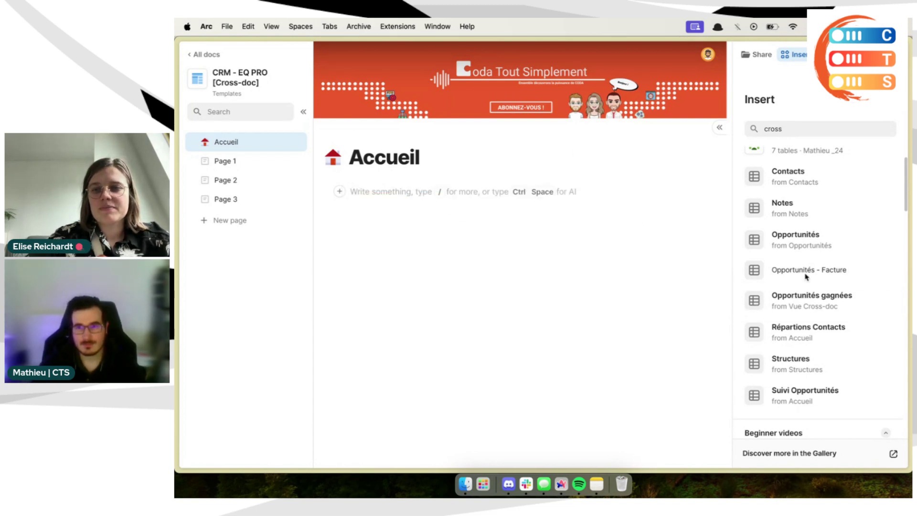
left_click(792, 186)
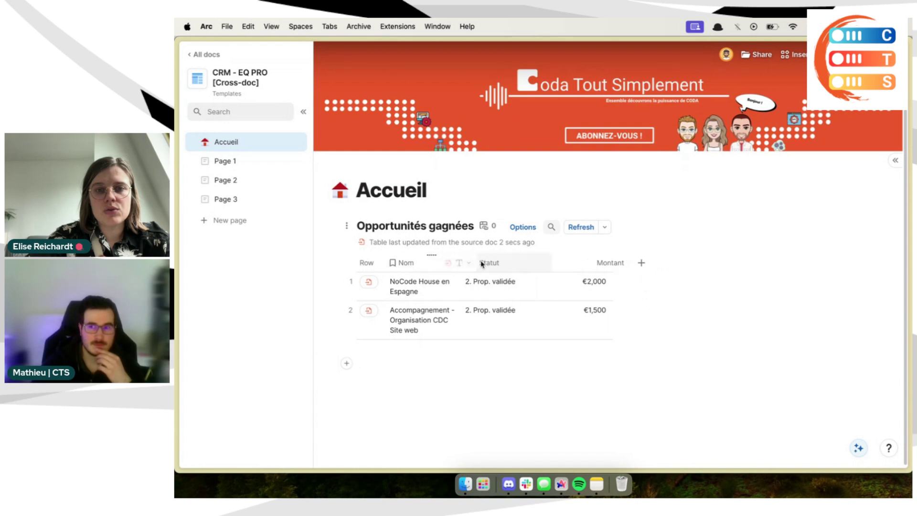
left_click_drag(464, 265, 493, 264)
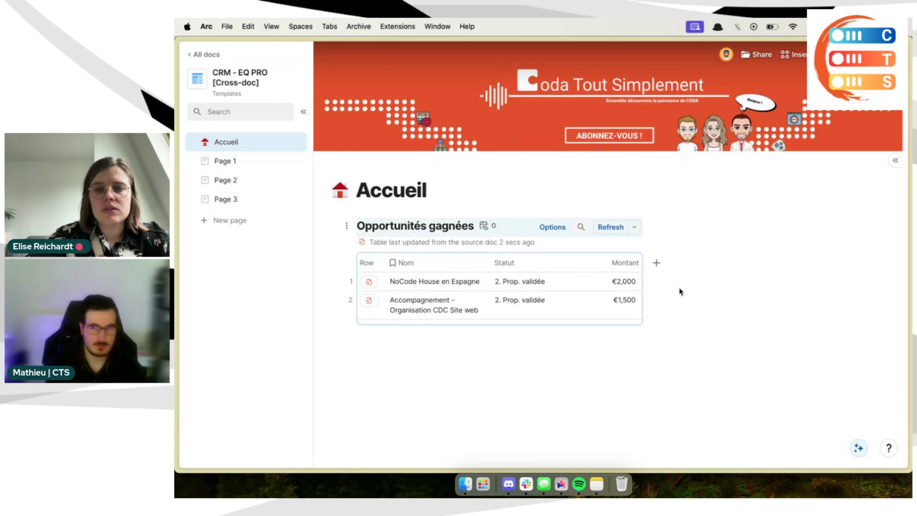
Step: In the Opportunités gagnées table's Cross-doc settings, keep the refresh manual, allow two-way edits and have edits sent immediately
left_click(552, 228)
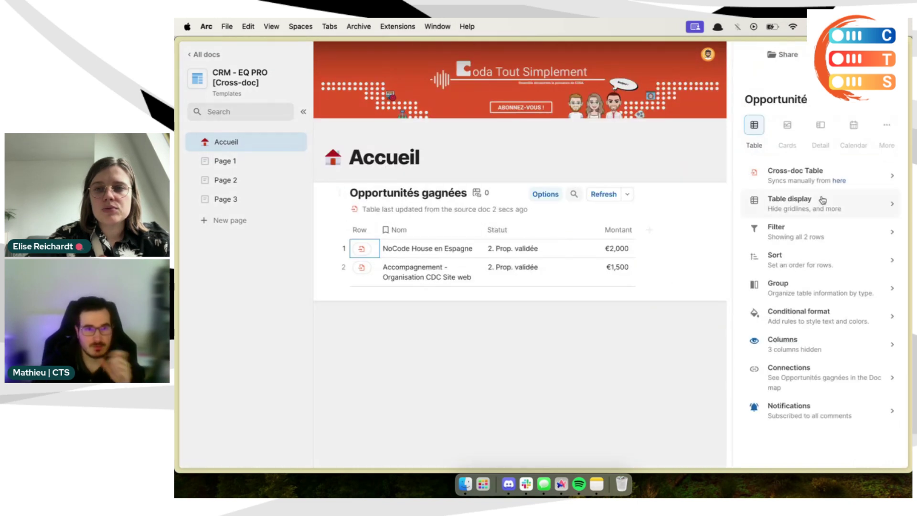
left_click(796, 174)
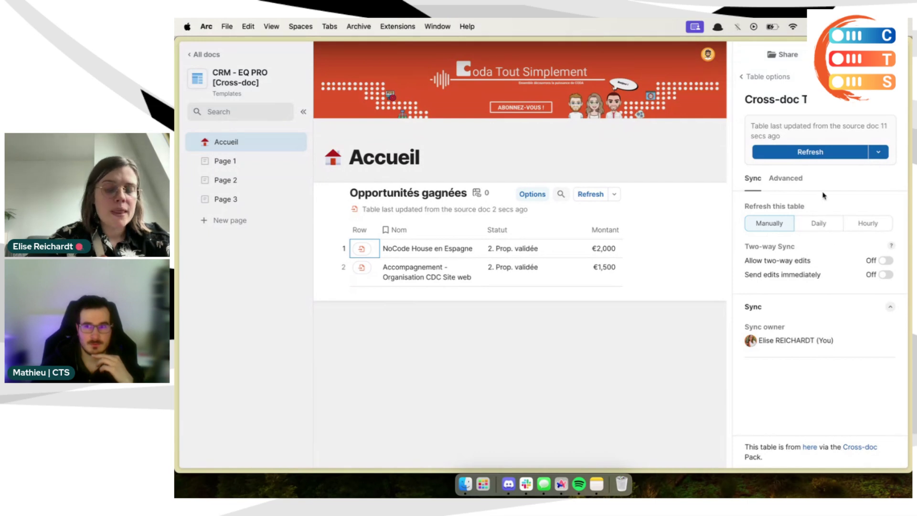
left_click(890, 225)
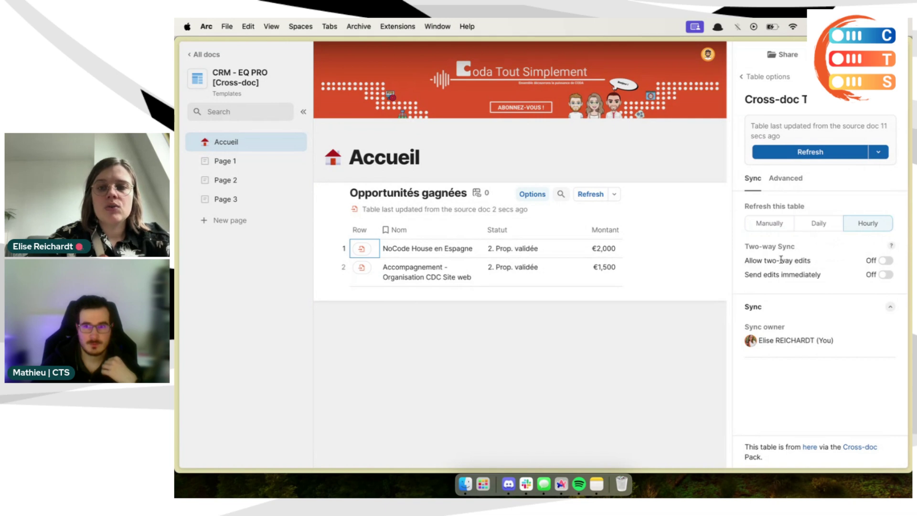
left_click(884, 261)
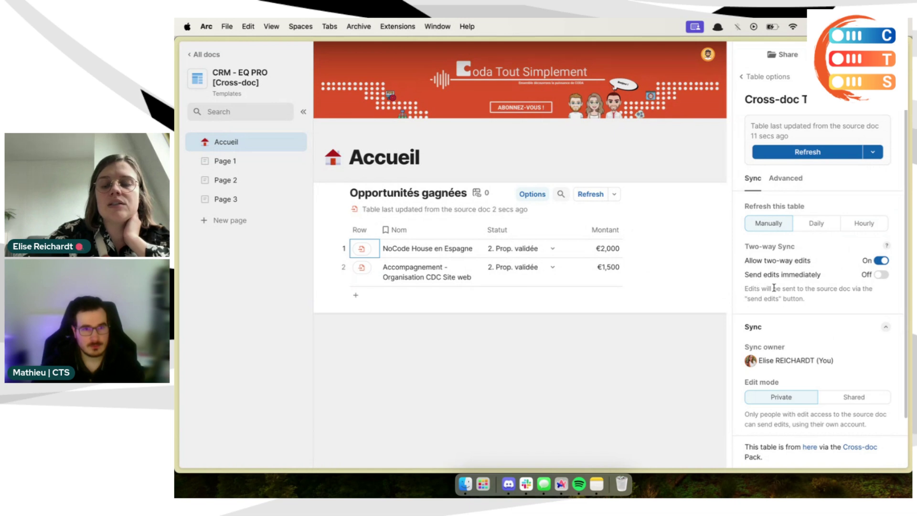
left_click(881, 274)
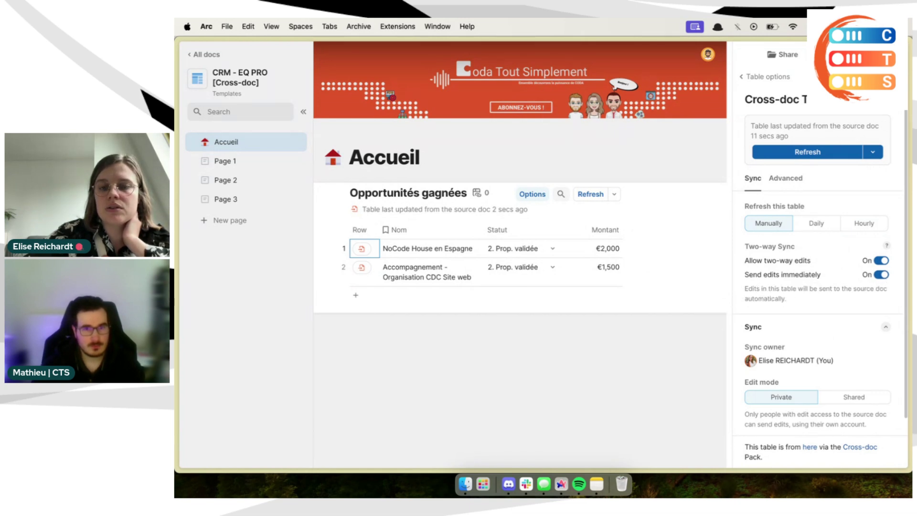
Step: Set the Montant of the NoCode House en Espagne opportunity to 3000 in the synced table
key("Escape")
left_click(605, 282)
left_click(597, 281)
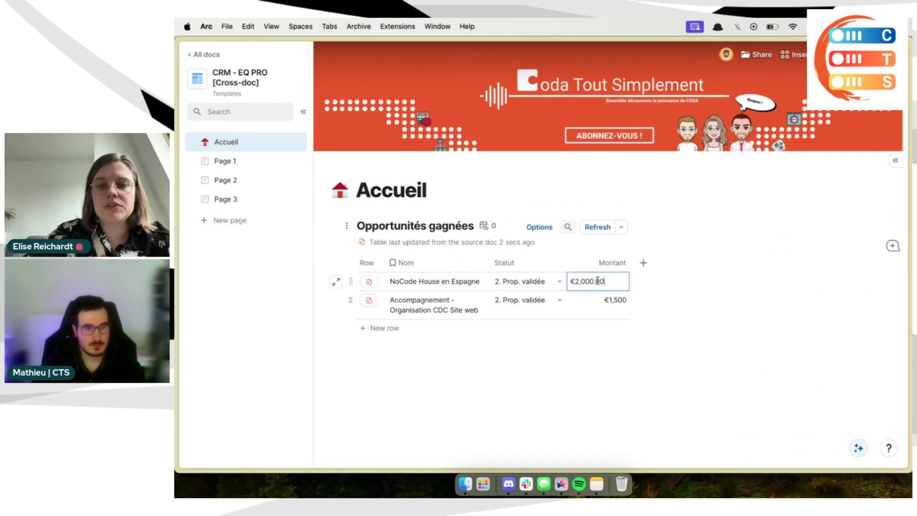
left_click(675, 313)
left_click(603, 280)
left_click(615, 281)
left_click_drag(615, 282, 568, 281)
type("&àà")
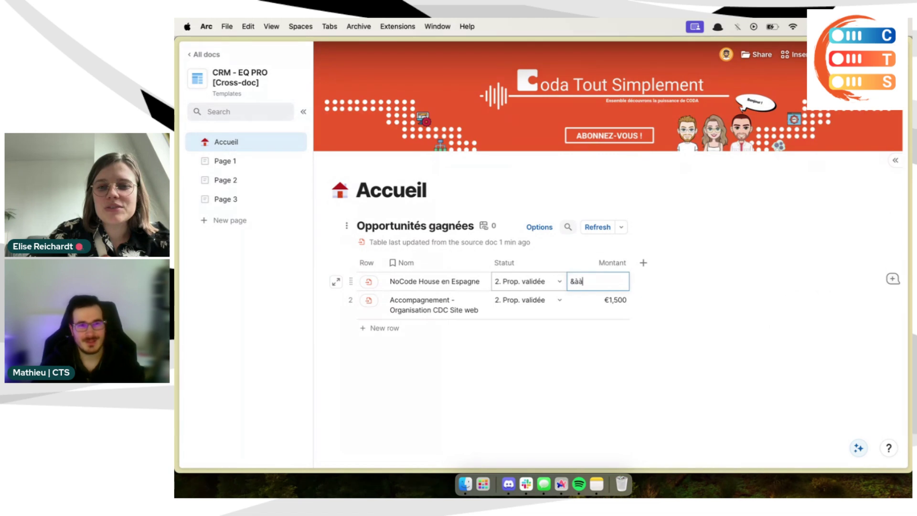
key("BackSpace")
key("BackSpace")
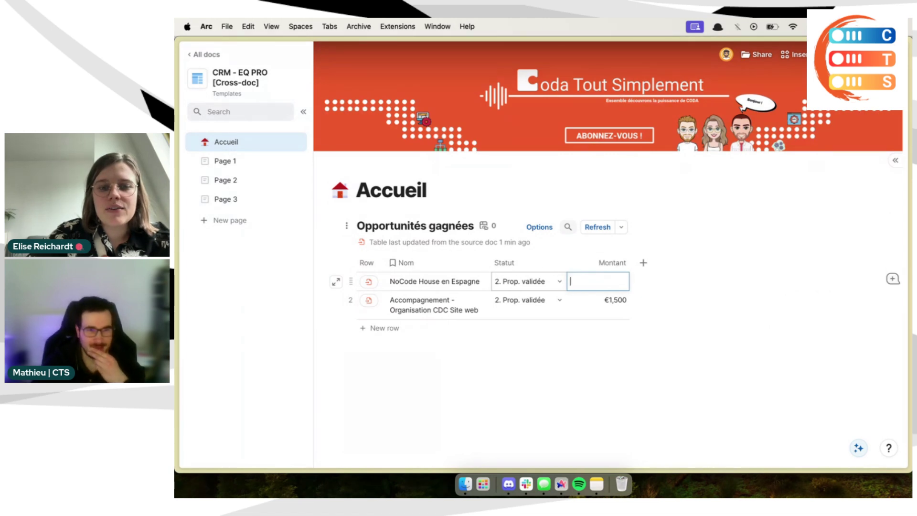
type("3000")
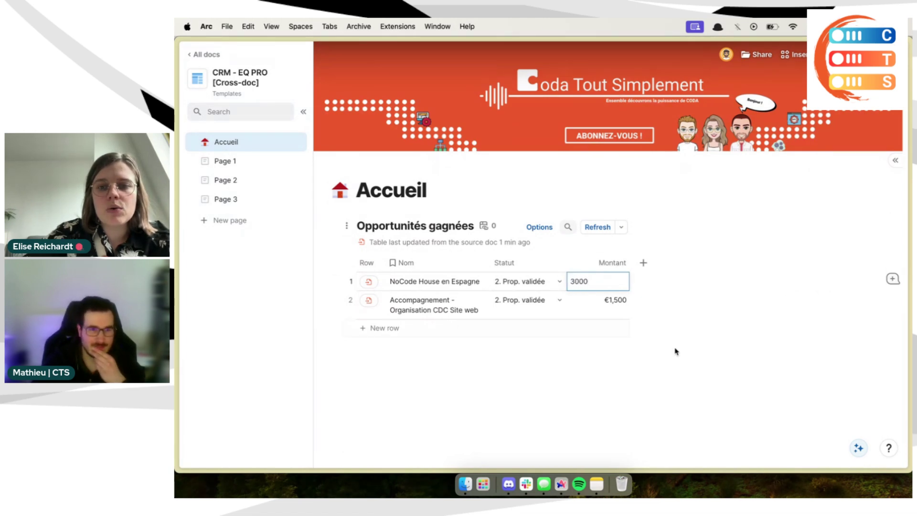
left_click(683, 355)
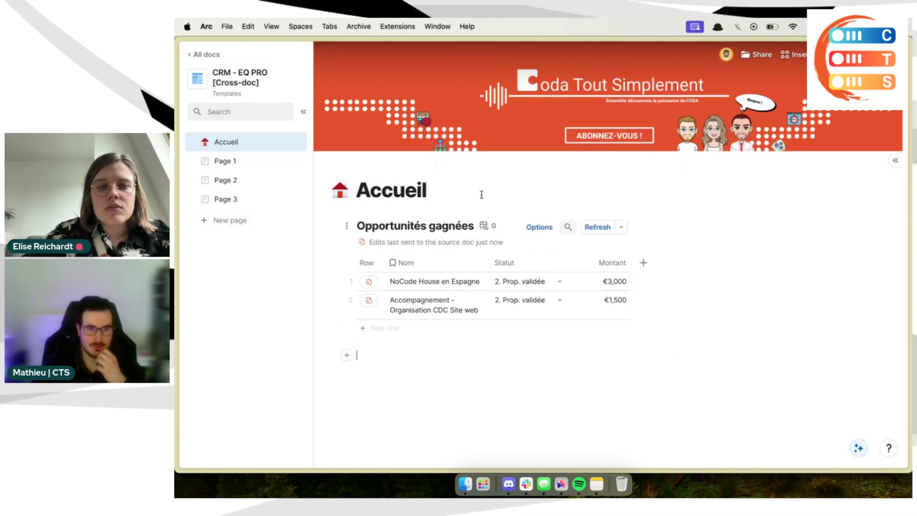
Step: Check the NoCode House en Espagne amount in the CRM - EQ COM [Cross-Doc] source doc and return to CRM - EQ PRO [Cross-doc]
mouse_move(176, 157)
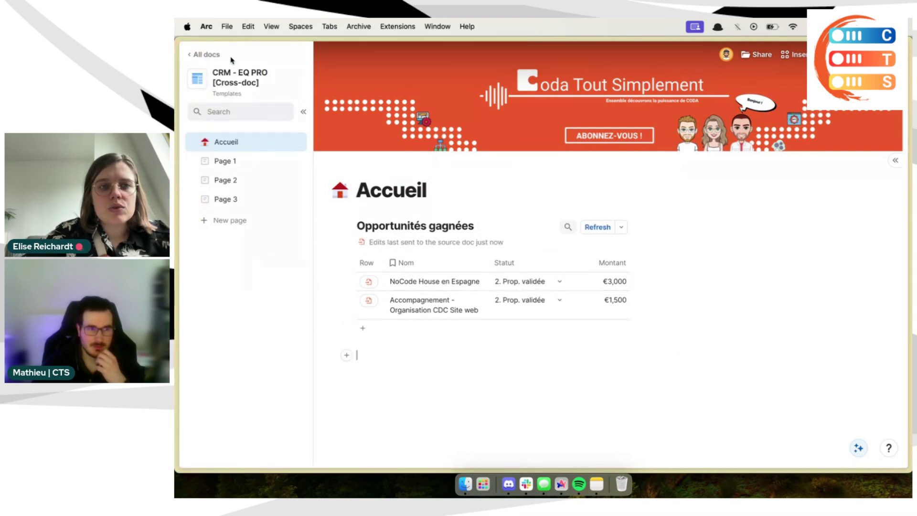
left_click(217, 57)
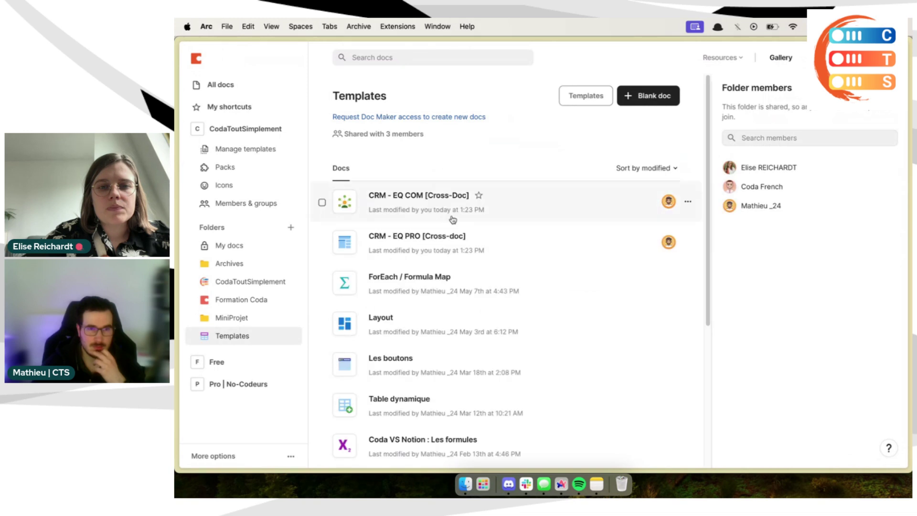
left_click(454, 220)
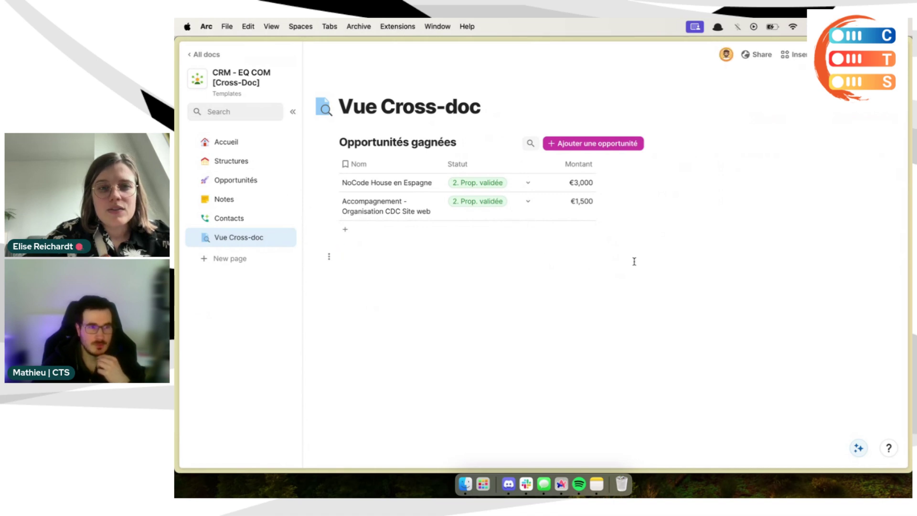
left_click(207, 55)
left_click(515, 244)
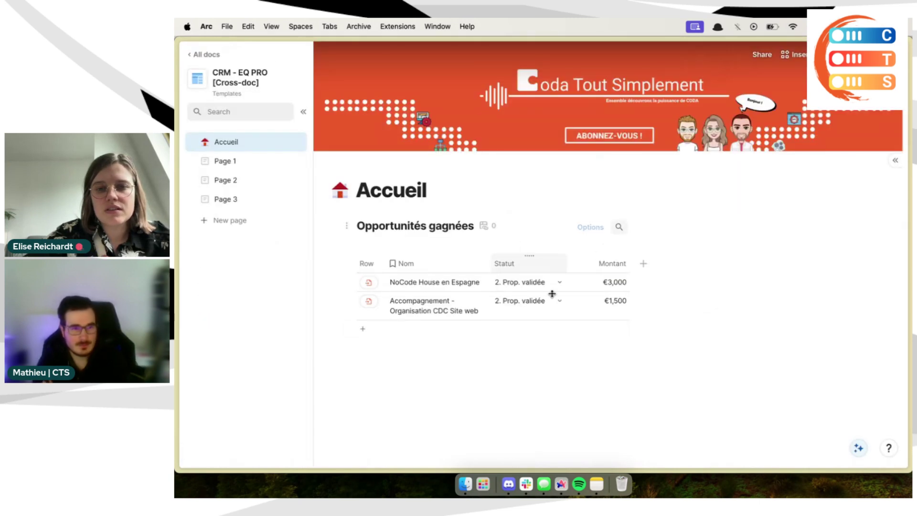
Step: Examine the Statut choices offered for NoCode House en Espagne in the synced table, leaving the value as it is
mouse_move(640, 270)
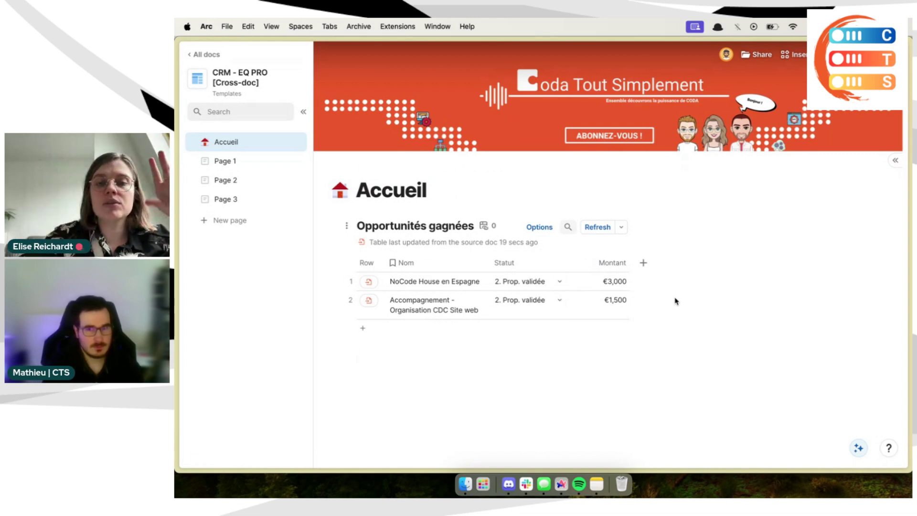
left_click(555, 282)
left_click(558, 282)
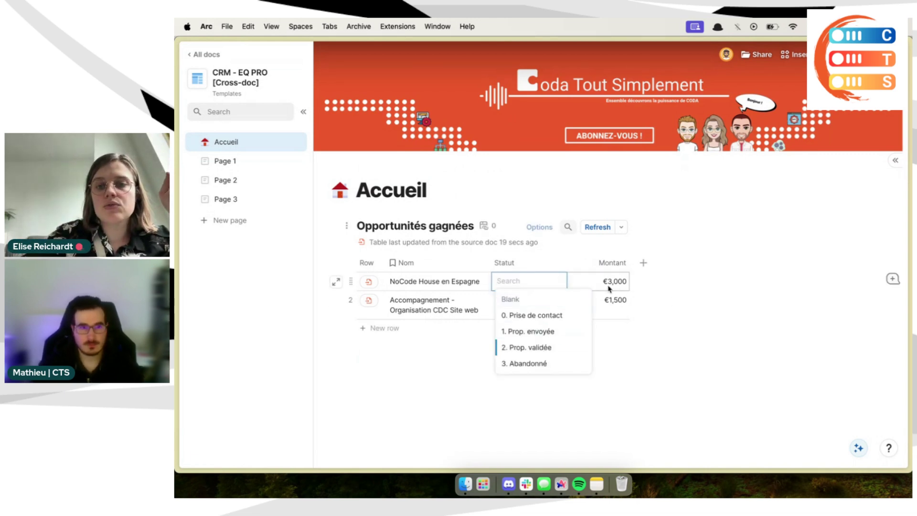
left_click(596, 287)
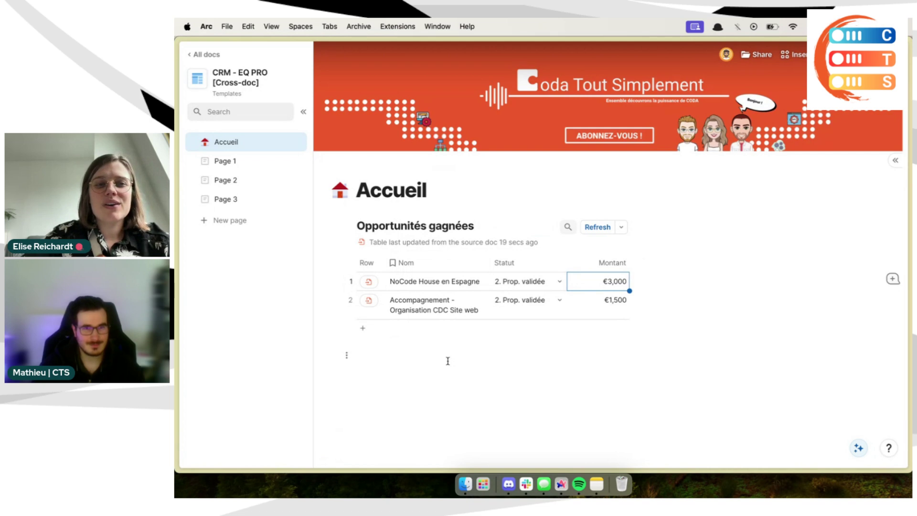
Step: Switch to CRM - EQ COM [Cross-Doc] and open the first subpage under Vue Cross-doc
left_click(217, 56)
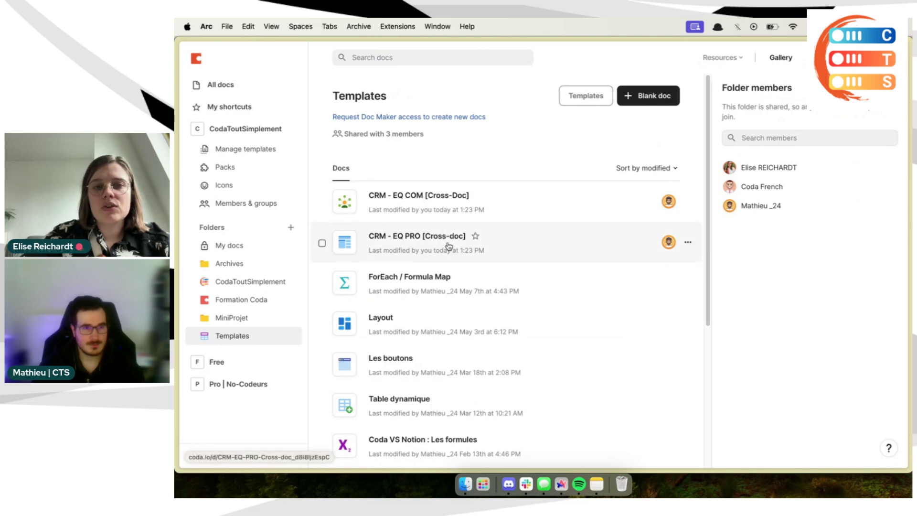
left_click(422, 209)
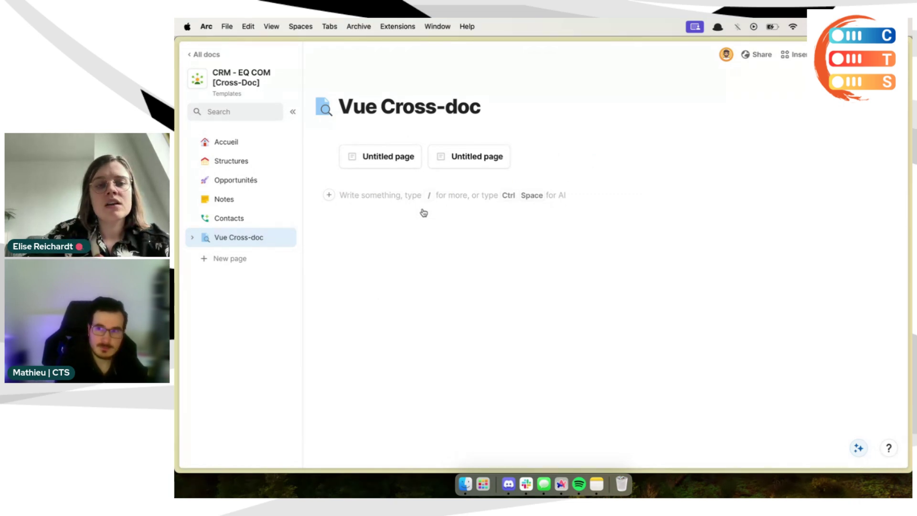
left_click(192, 238)
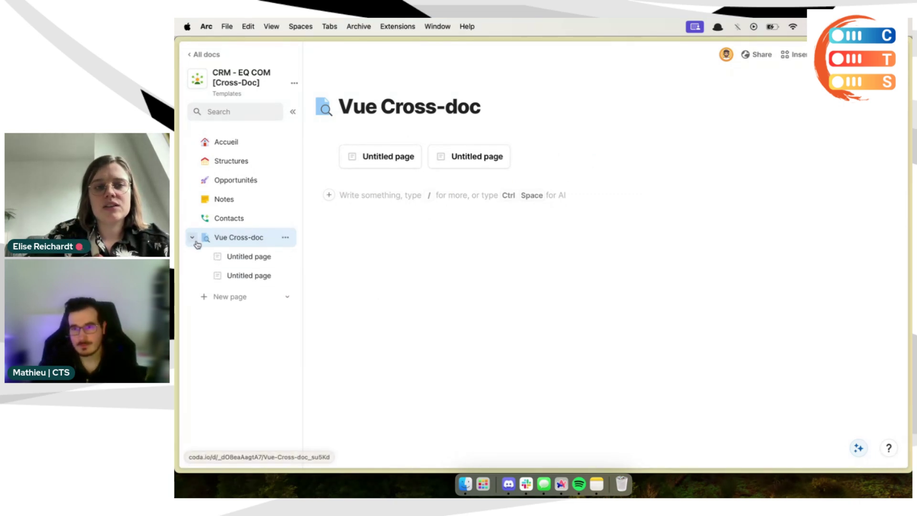
left_click(253, 258)
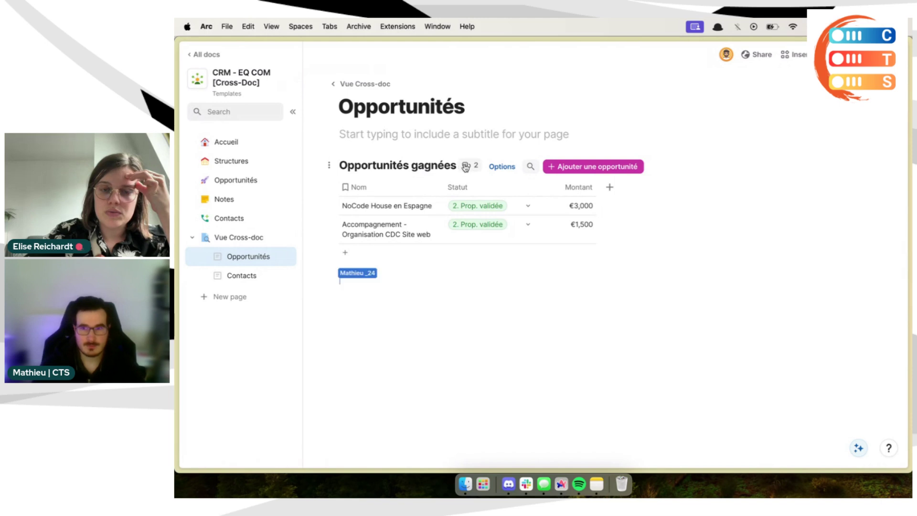
Step: Insert a view of DB Contacts on the Contacts page under Vue Cross-doc
left_click(264, 282)
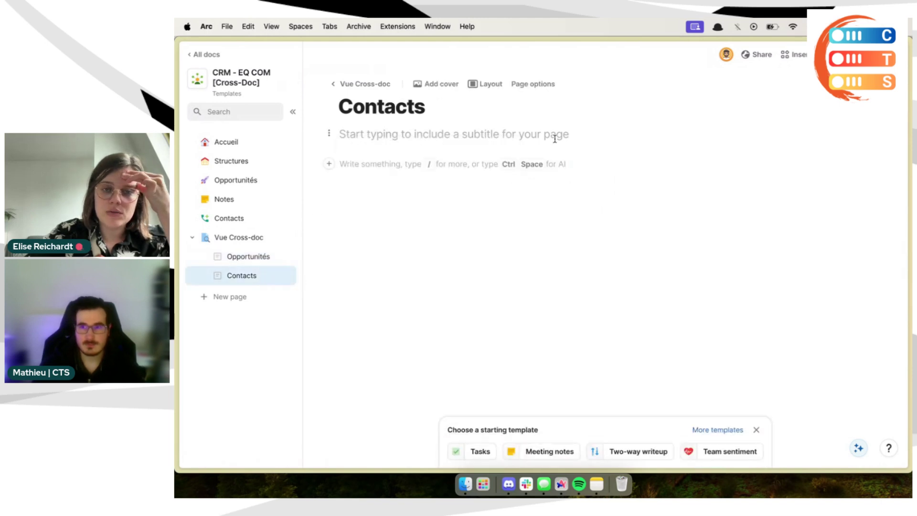
left_click(502, 162)
type("/")
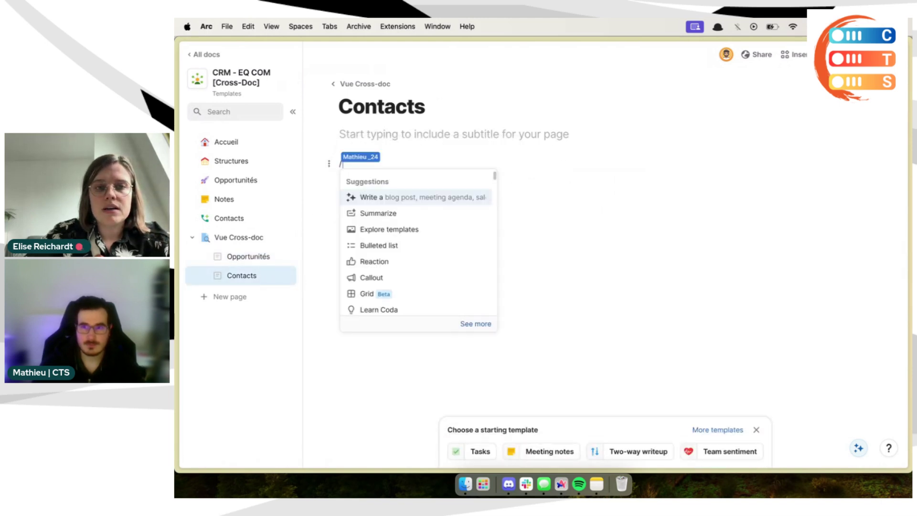
type("cont")
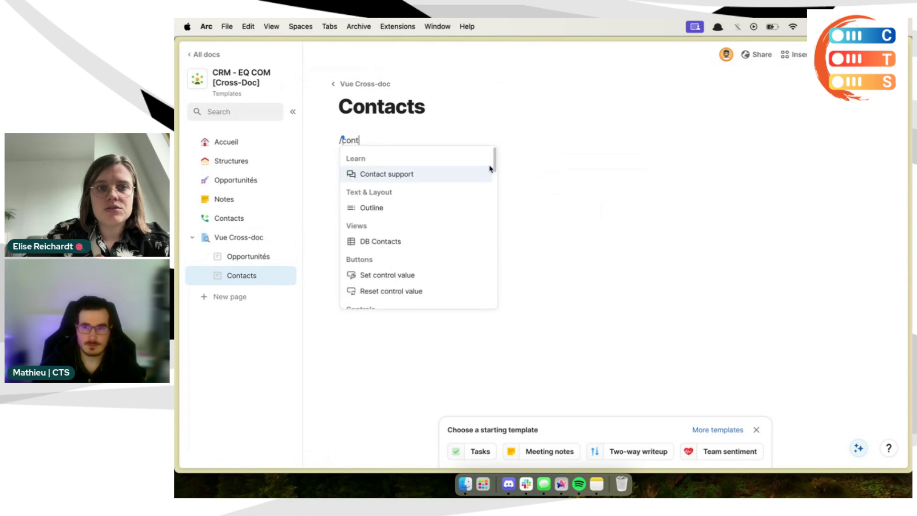
type("act")
left_click(421, 207)
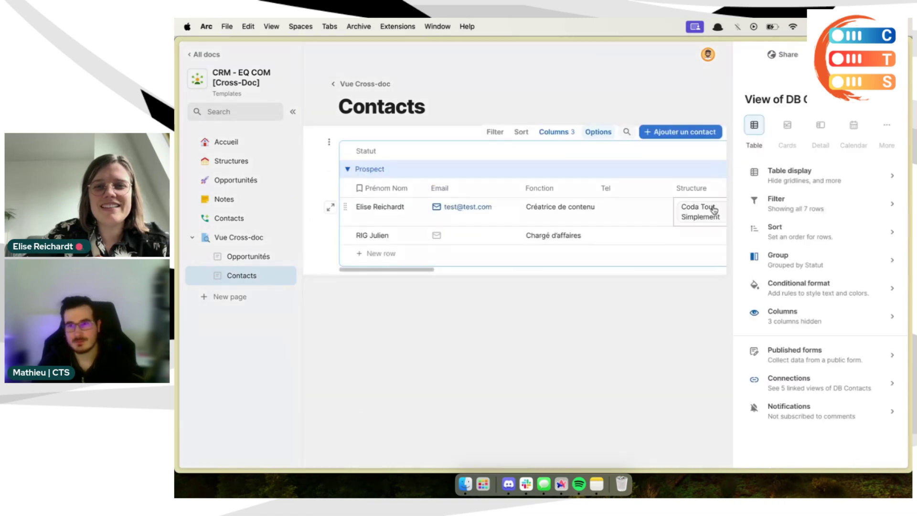
Step: Remove the grouping by Statut from the Contacts view
left_click(839, 263)
left_click(891, 148)
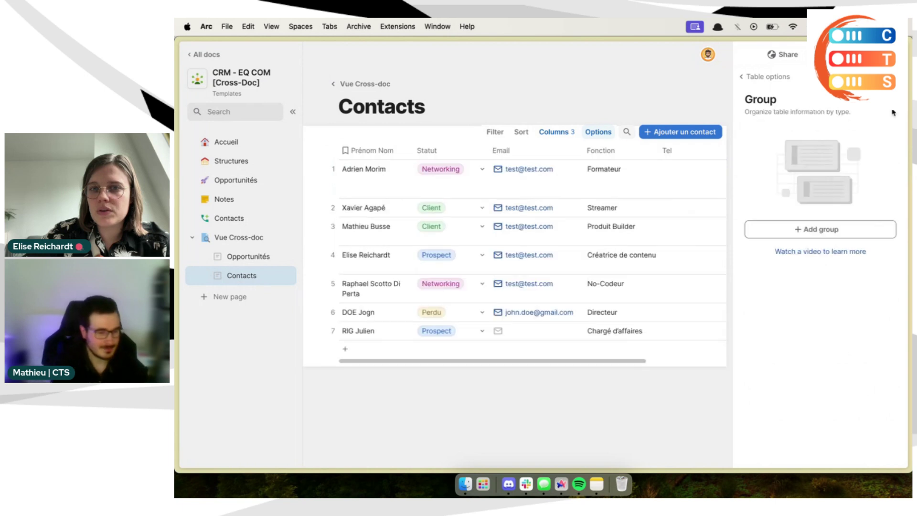
key("Escape")
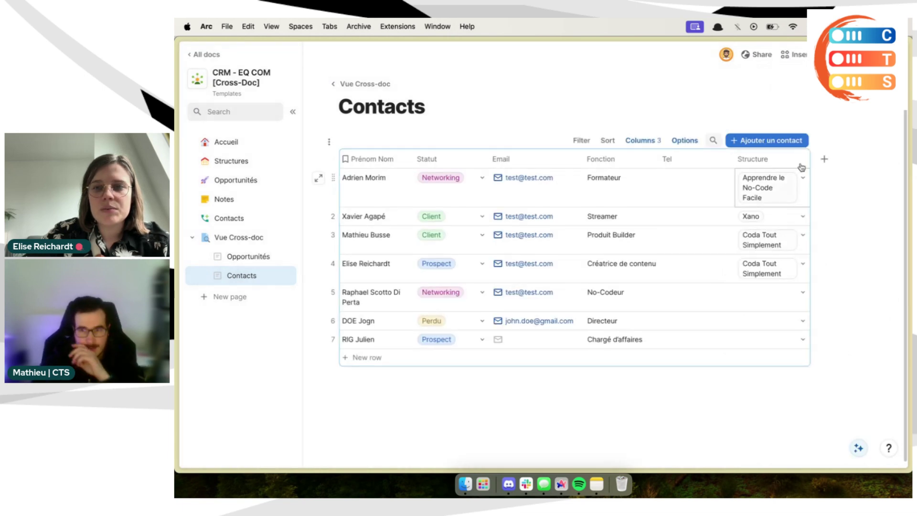
Step: Show the hidden Opportunités column in the Contacts view
left_click(629, 139)
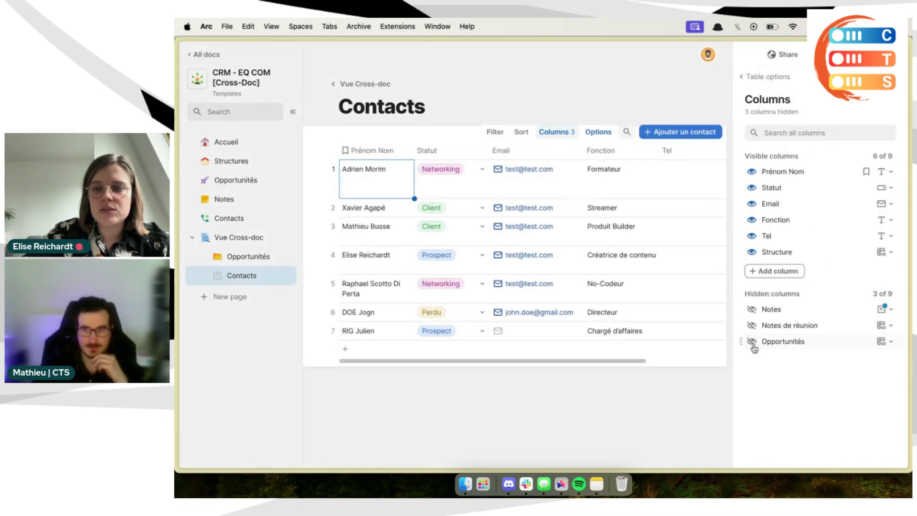
left_click(752, 344)
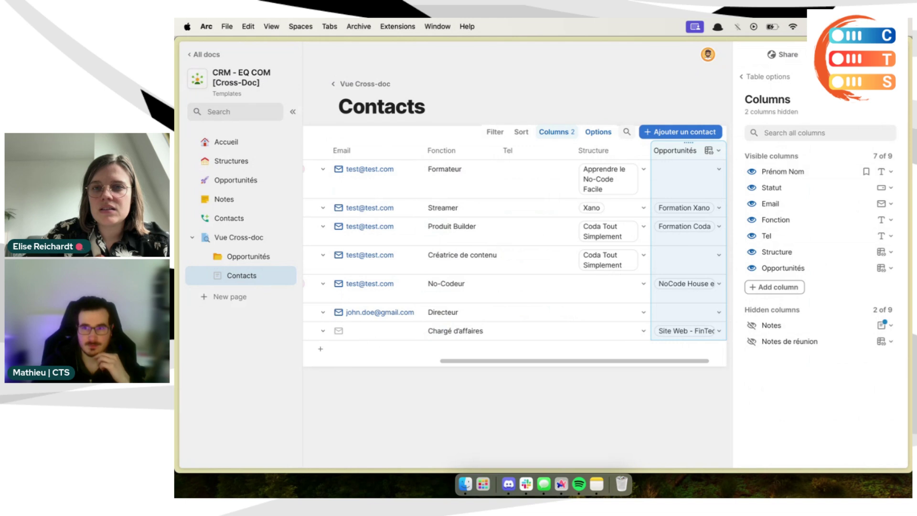
key("Escape")
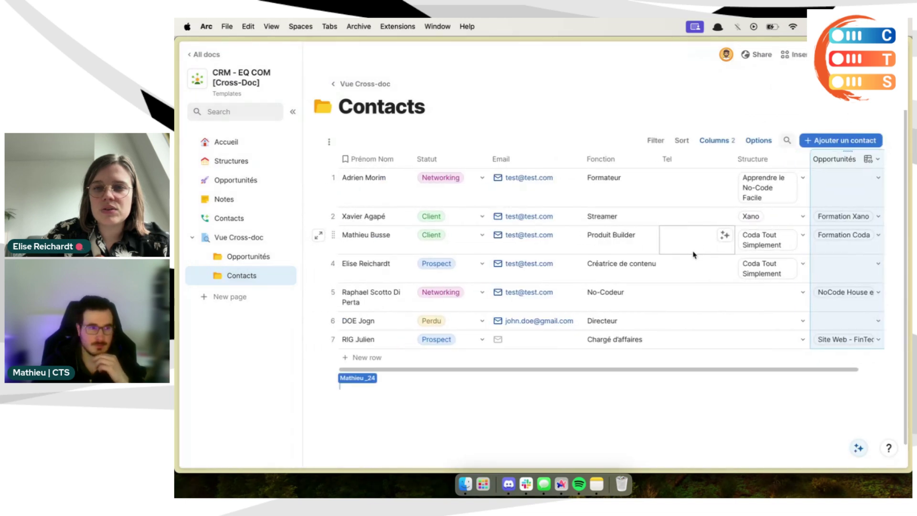
Step: Examine the Structure column's options and the Contacts view's lists of visible and hidden columns
left_click(798, 159)
scroll(841, 382, "down", 1)
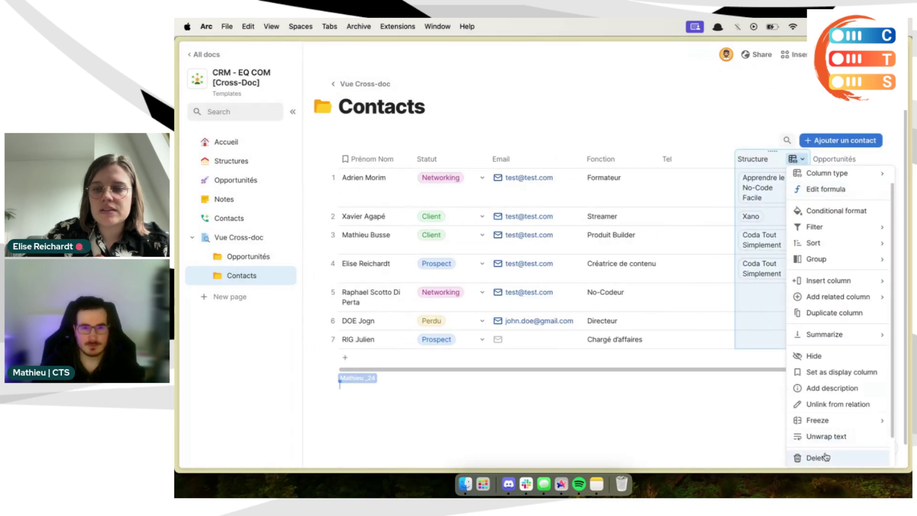
scroll(825, 457, "down", 1)
scroll(825, 402, "up", 2)
left_click(713, 237)
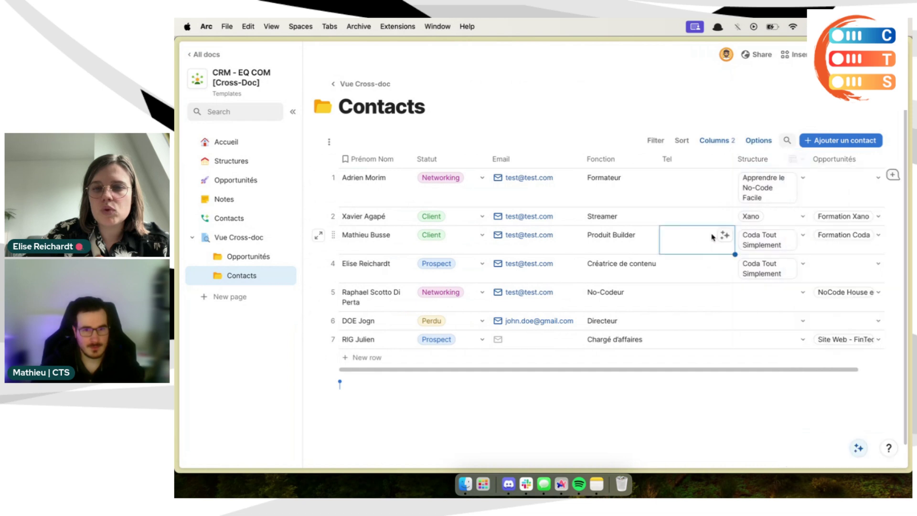
scroll(721, 236, "right", 1)
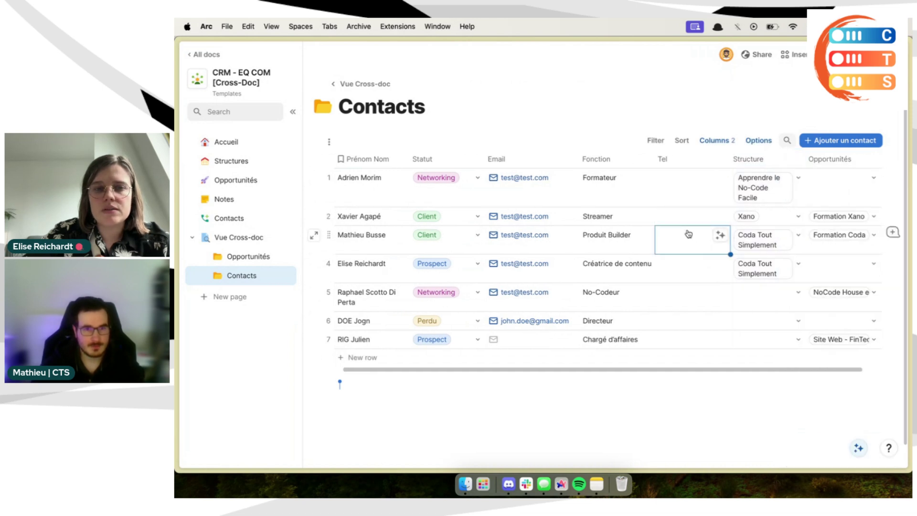
left_click(716, 140)
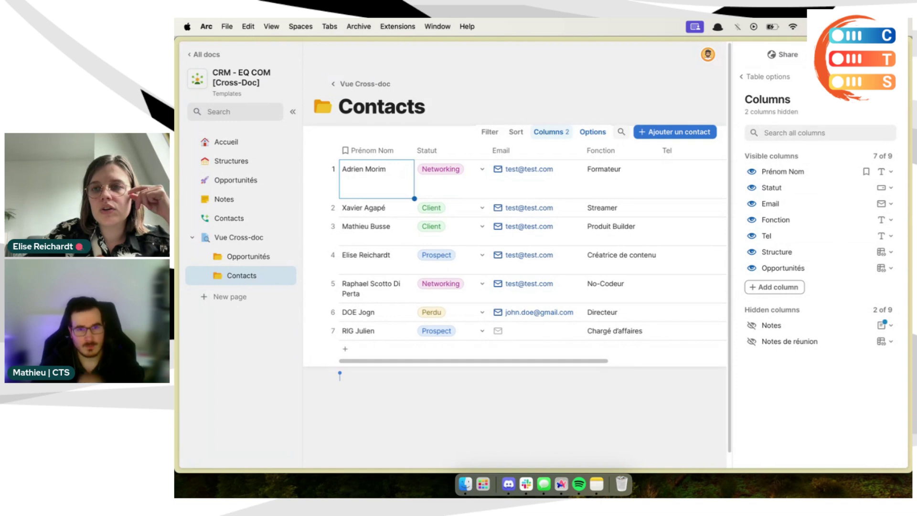
key("Escape")
scroll(697, 261, "right", 2)
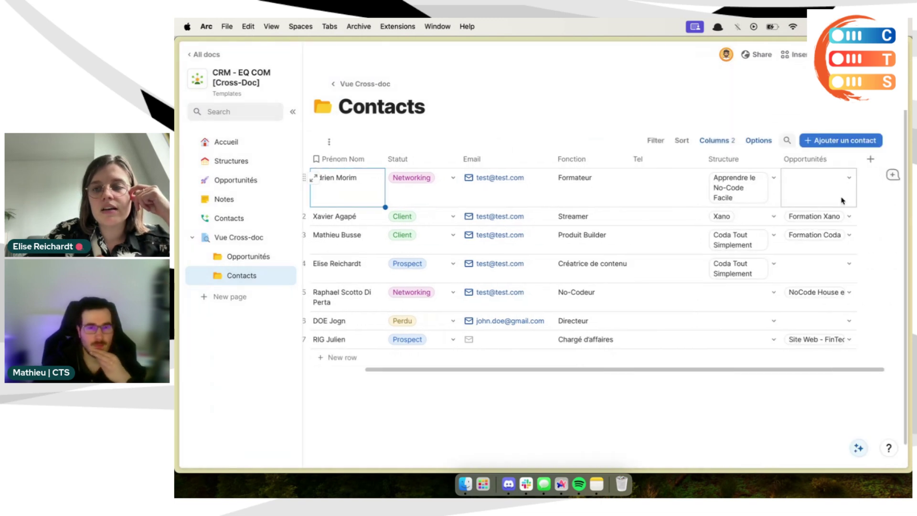
Step: Hide the Opportunités column of the Contacts view and show it again
left_click(847, 161)
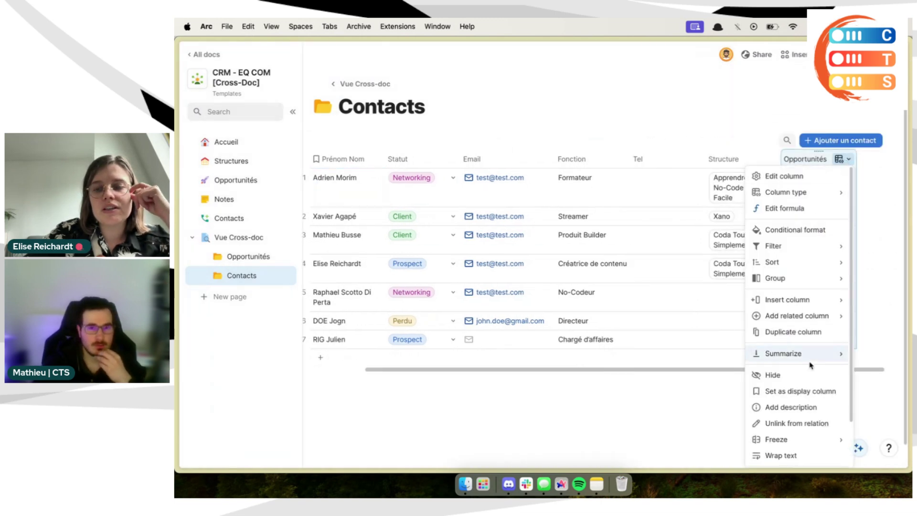
scroll(788, 411, "down", 2)
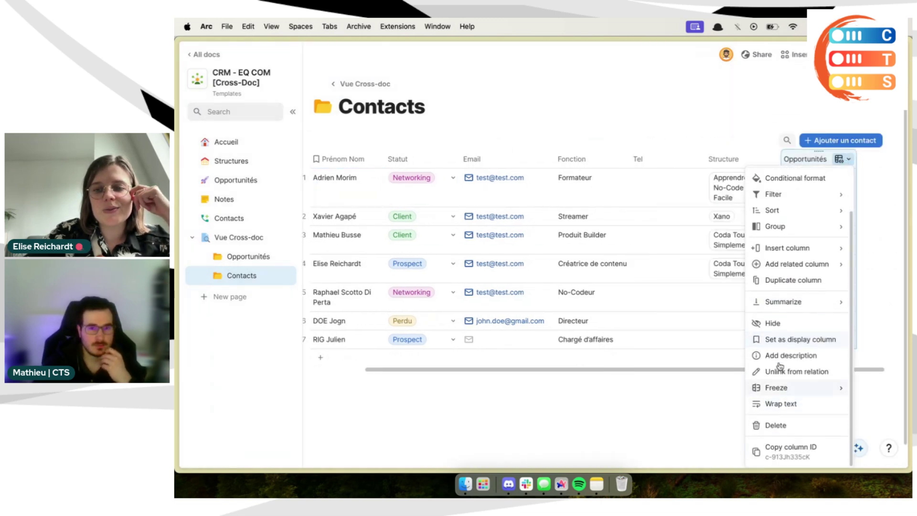
left_click(769, 321)
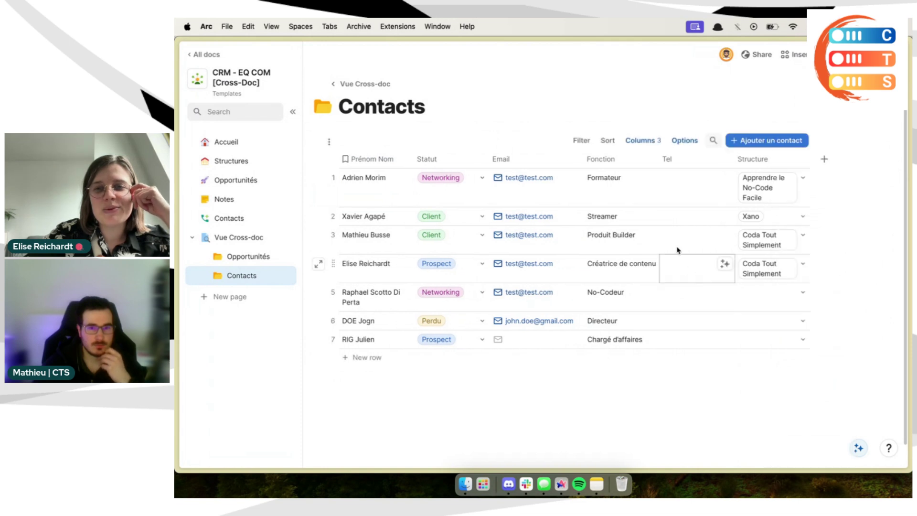
left_click(640, 140)
left_click(751, 341)
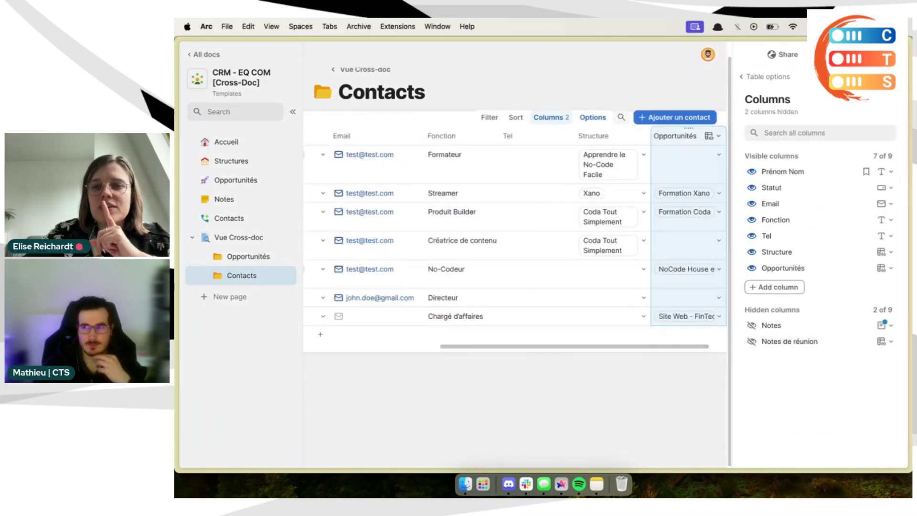
left_click(908, 71)
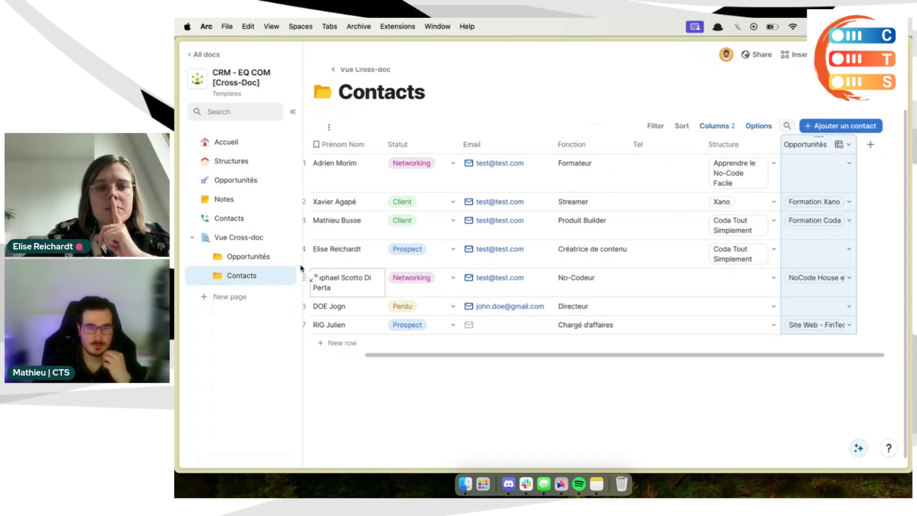
Step: Show the hidden Contacts column in the Opportunités gagnées table on the Opportunités page
left_click(249, 256)
left_click(502, 143)
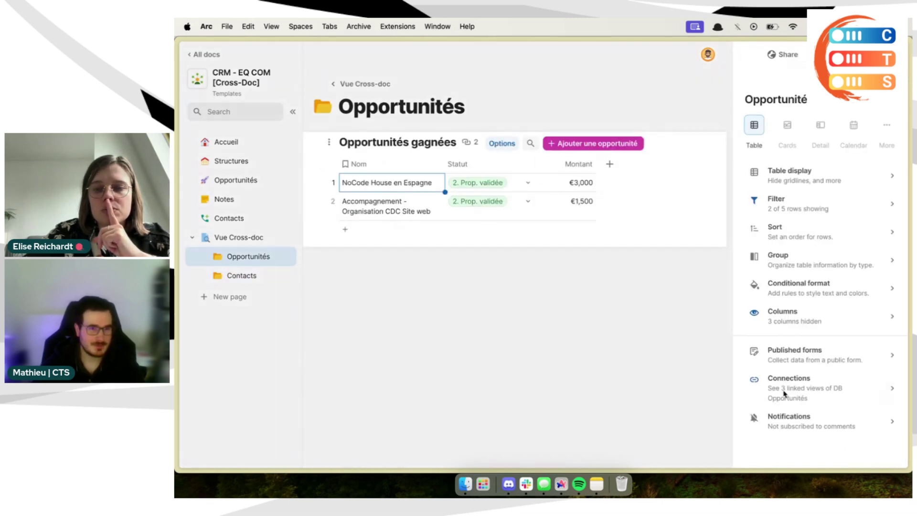
left_click(783, 313)
left_click(753, 261)
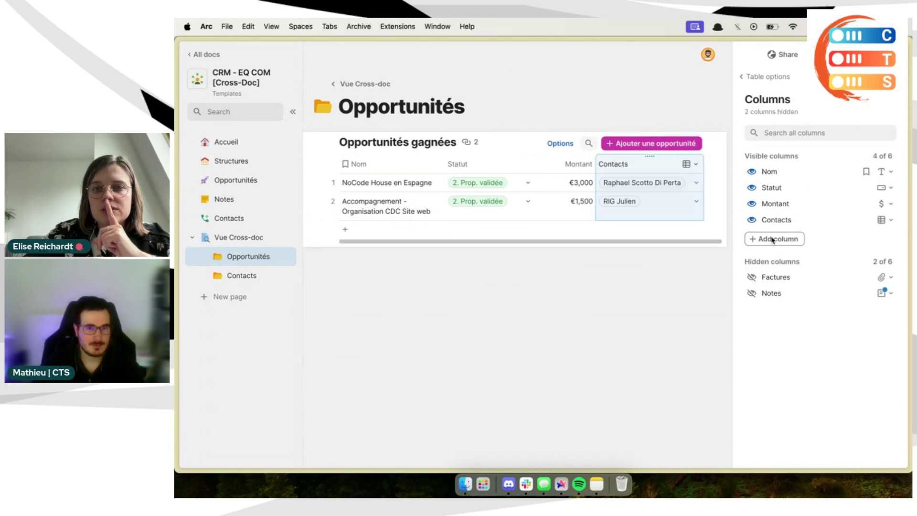
left_click(726, 333)
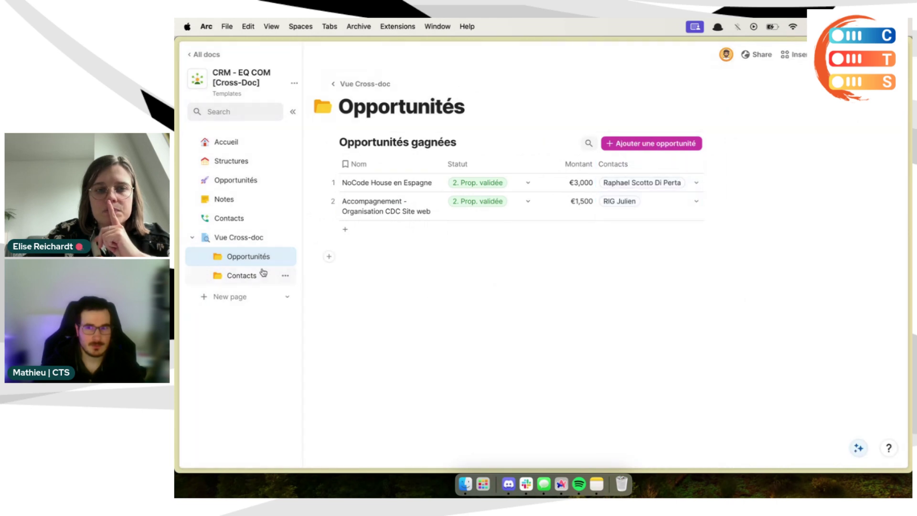
Step: Add a formula filter to the Contacts view that refers to the Statut of the linked Opportunités
left_click(256, 277)
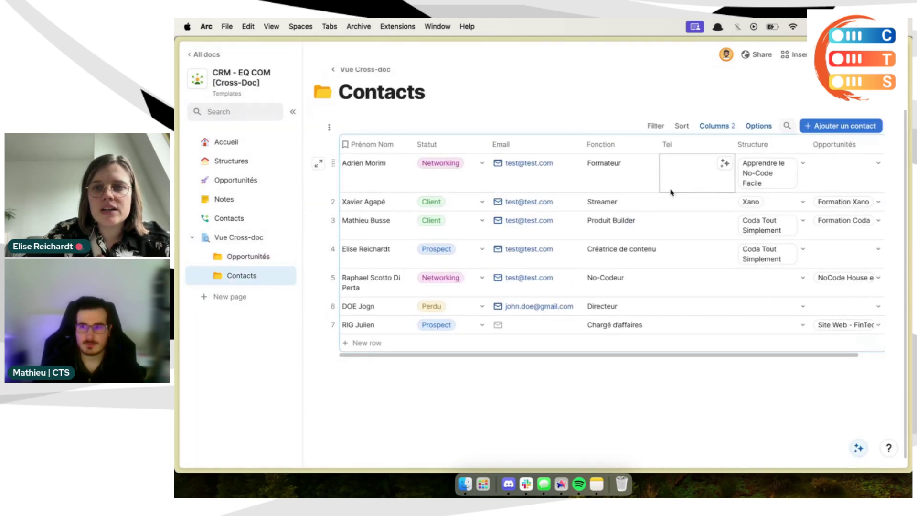
left_click(662, 128)
left_click(819, 229)
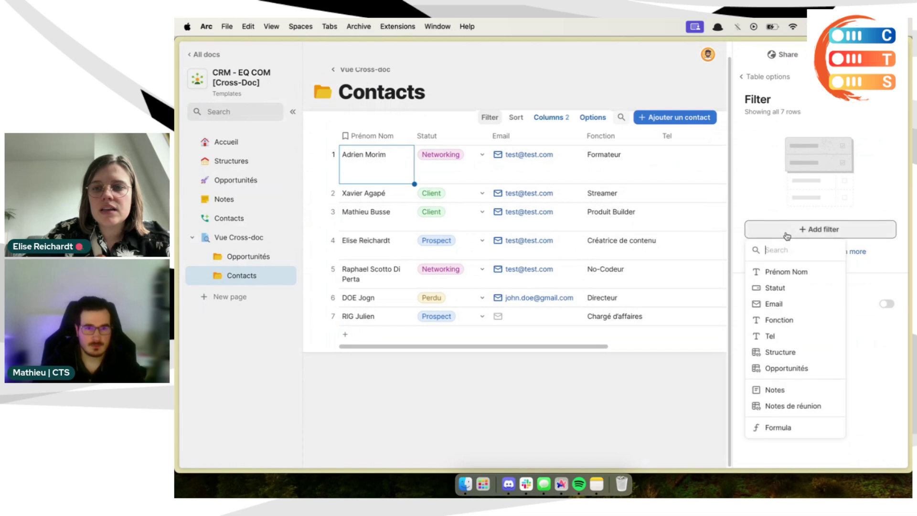
left_click(781, 427)
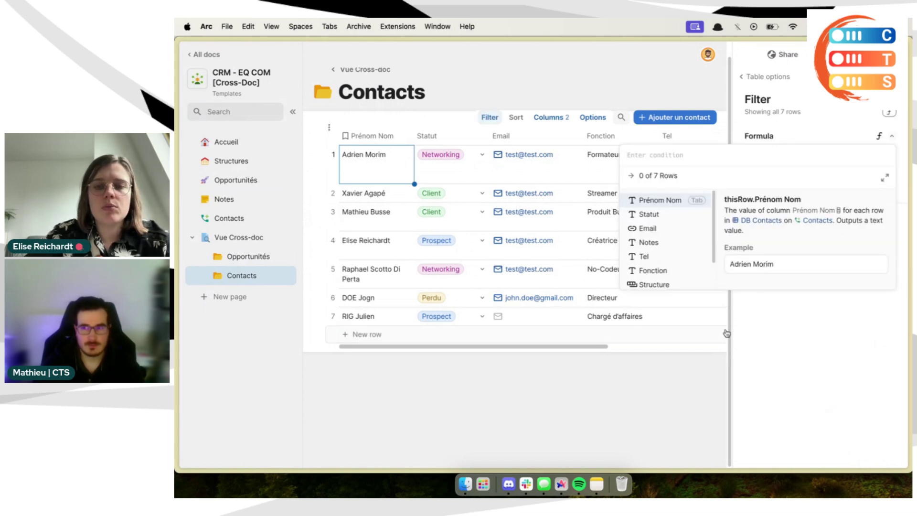
type("opportu")
key("Tab")
type(".st")
left_click(677, 201)
Step: Try a Contains("Pr") condition on Opportunités.Statut in the filter formula and erase it
left_click(677, 201)
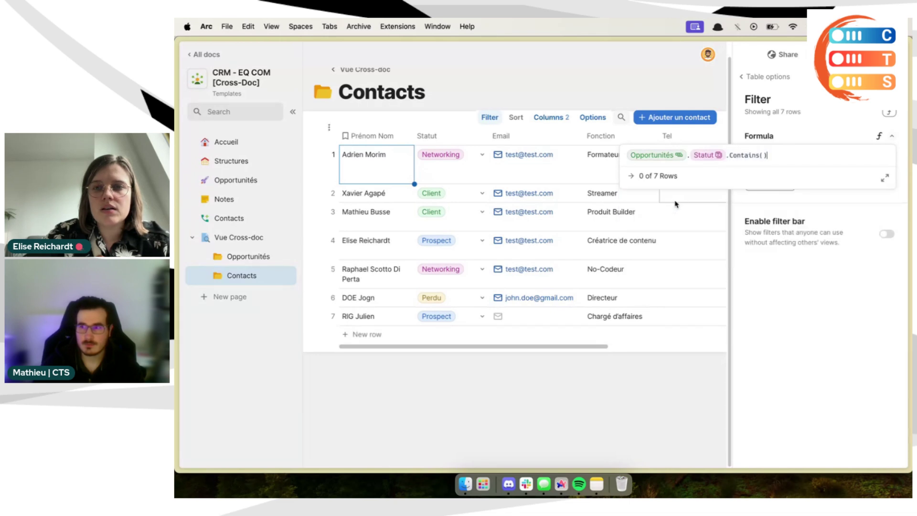
left_click(762, 154)
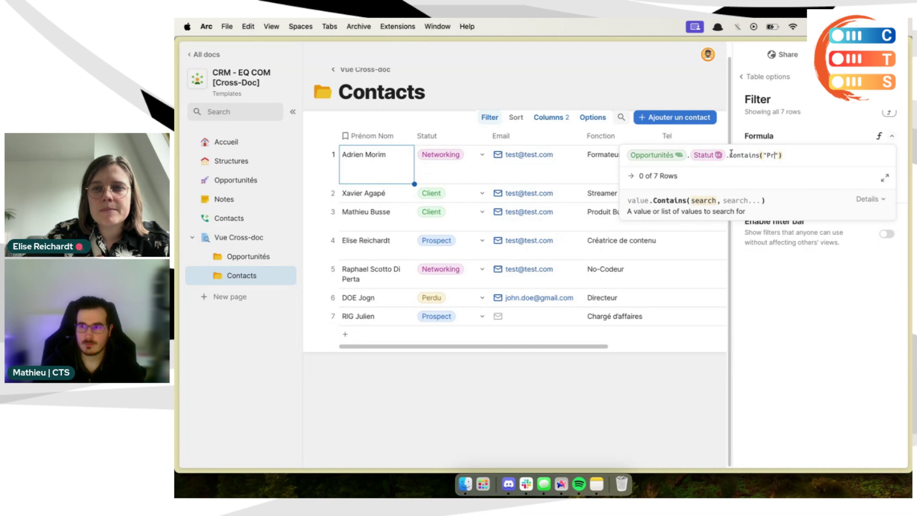
type("\"Pr")
key("End")
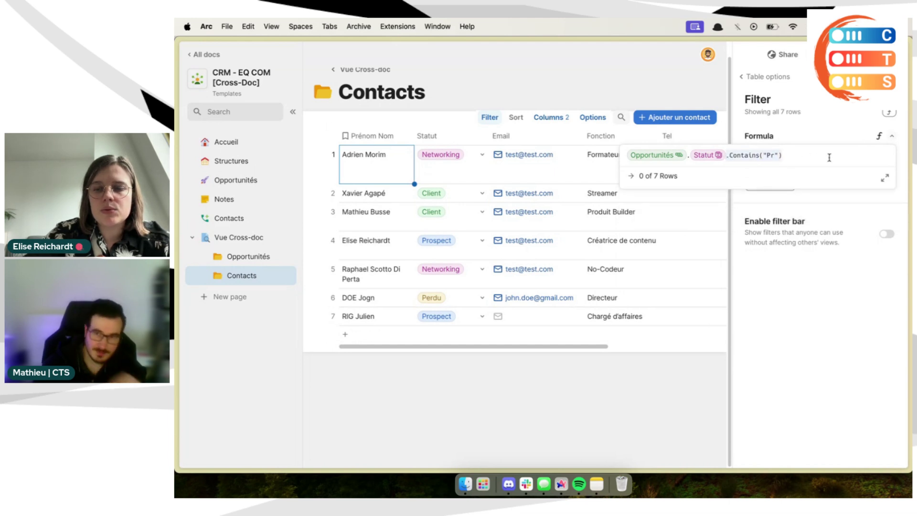
key("BackSpace")
key("BackSpace")
key("BackSpace")
key("BackSpace")
key("BackSpace")
key("BackSpace")
key("BackSpace")
key("BackSpace")
key("BackSpace")
key("BackSpace")
key("BackSpace")
key("BackSpace")
key("BackSpace")
key("BackSpace")
key("BackSpace")
Step: Complete the Contacts filter formula as Opportunités.Statut = 2. Prop. validée and close the filter settings
type("= 2")
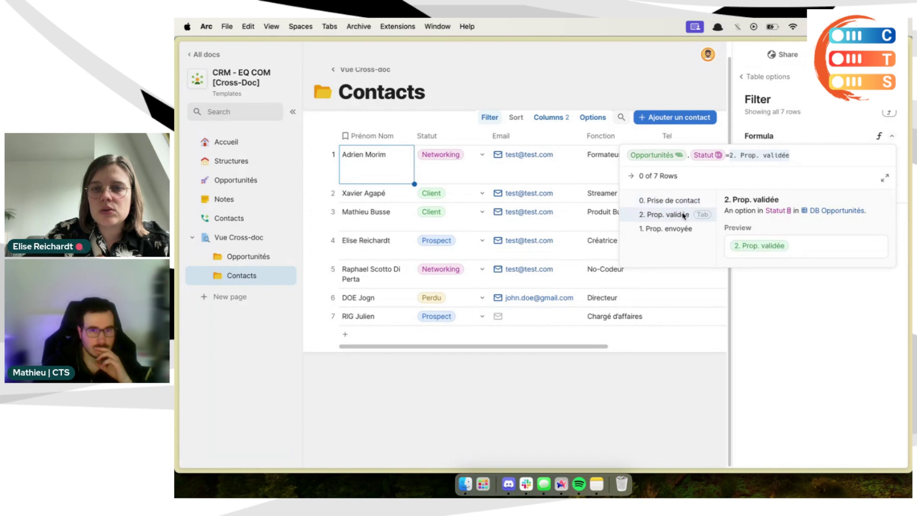
left_click(684, 215)
left_click(828, 316)
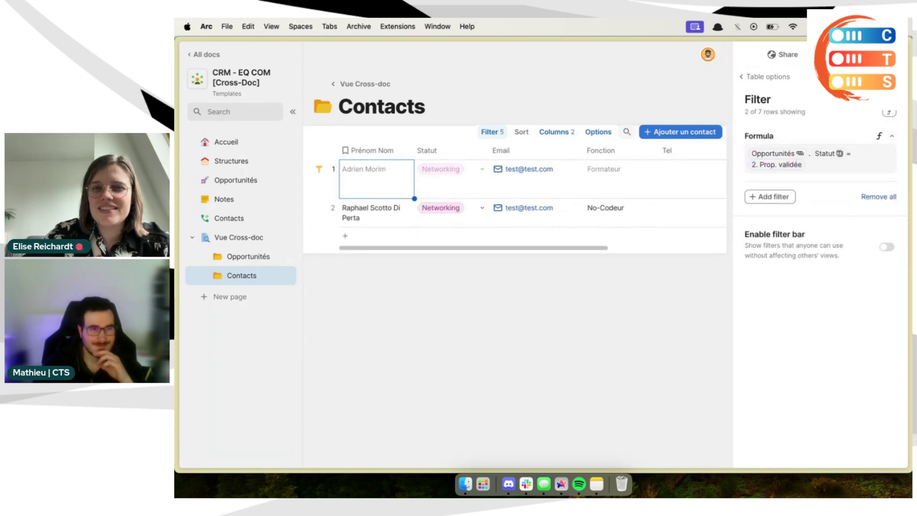
left_click(622, 313)
left_click(578, 194)
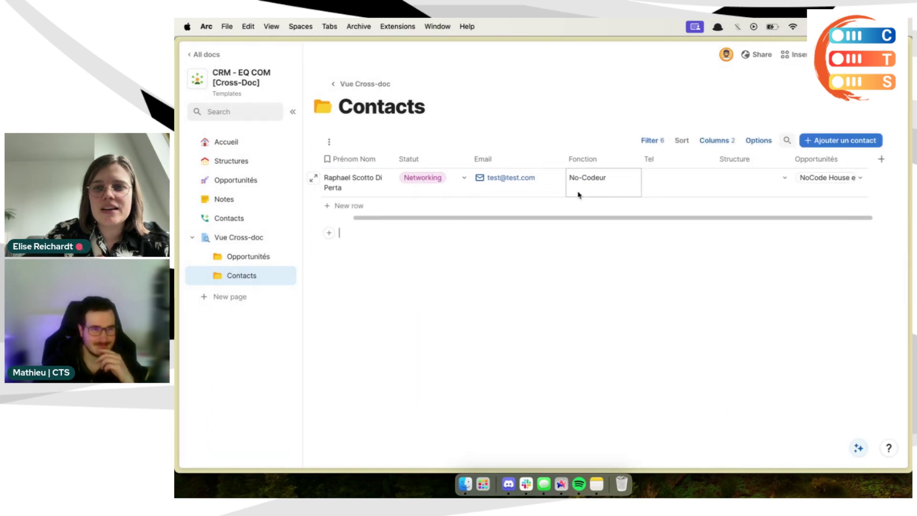
Step: Compare the contacts linked in Opportunités gagnées with the rows of the filtered Contacts view
left_click(266, 257)
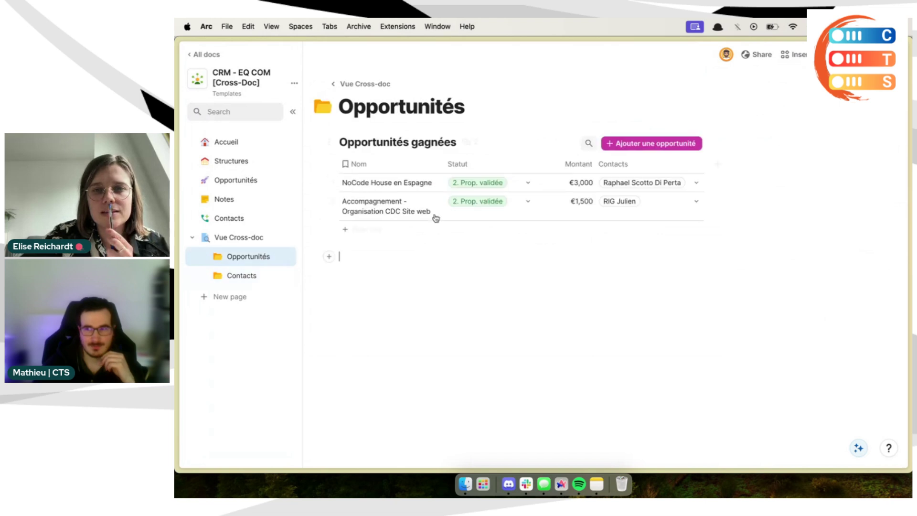
left_click(246, 277)
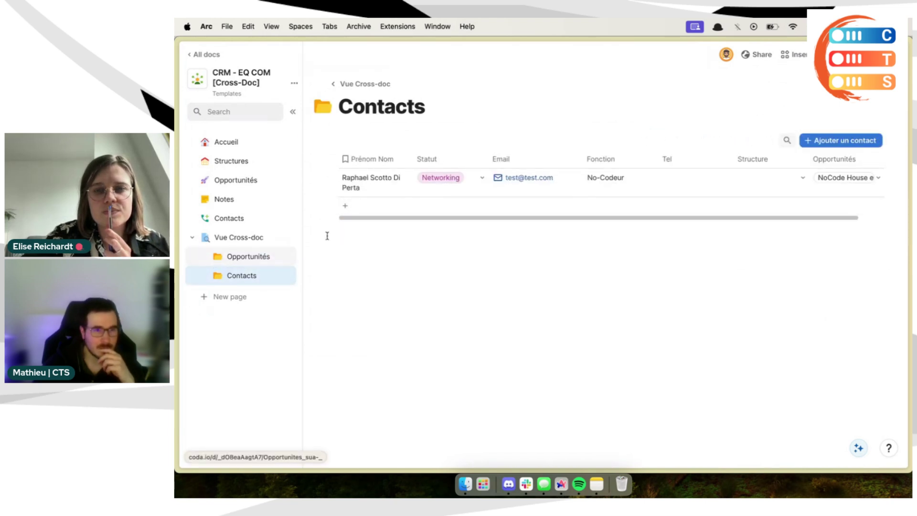
left_click(255, 258)
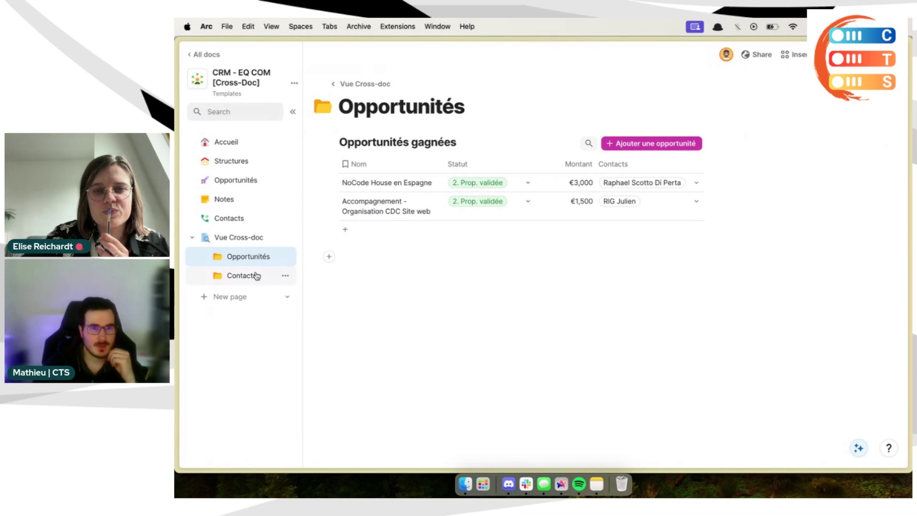
left_click(257, 276)
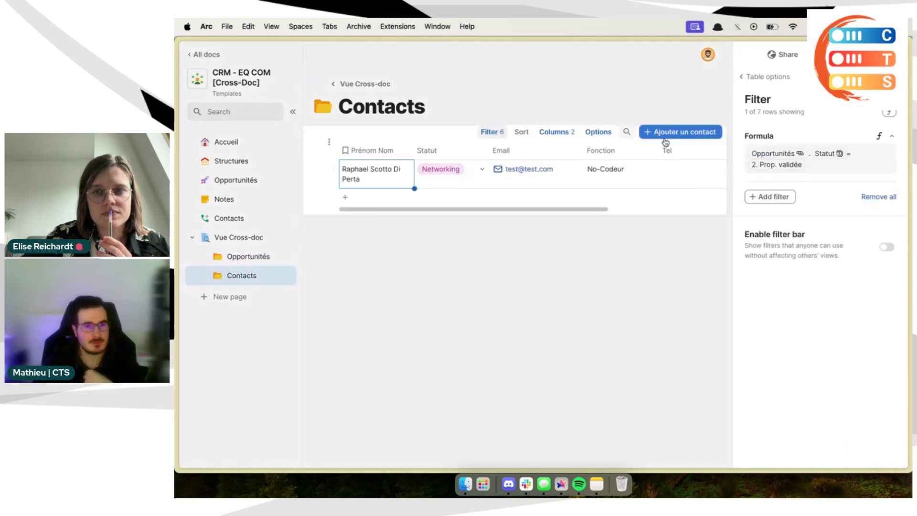
Step: Inspect the Opportunités.Statut reference in the Contacts filter formula and leave the filter settings
left_click(831, 165)
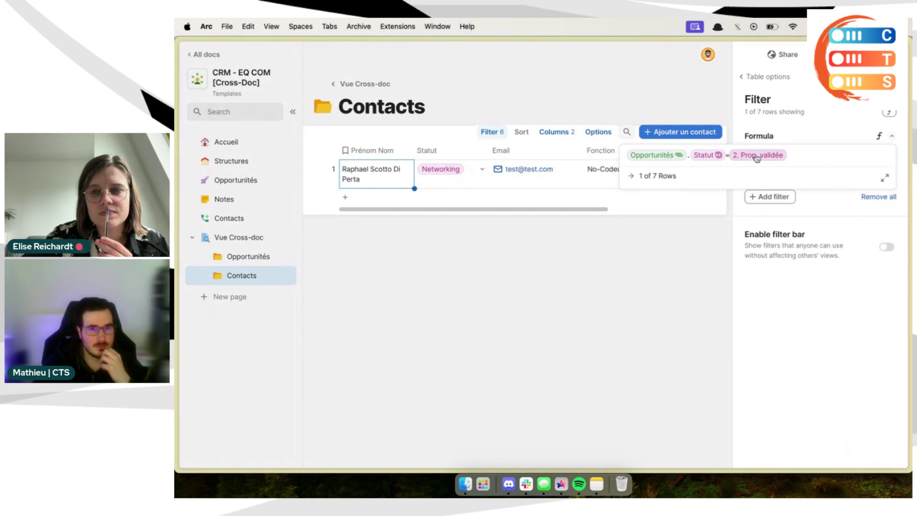
left_click(722, 158)
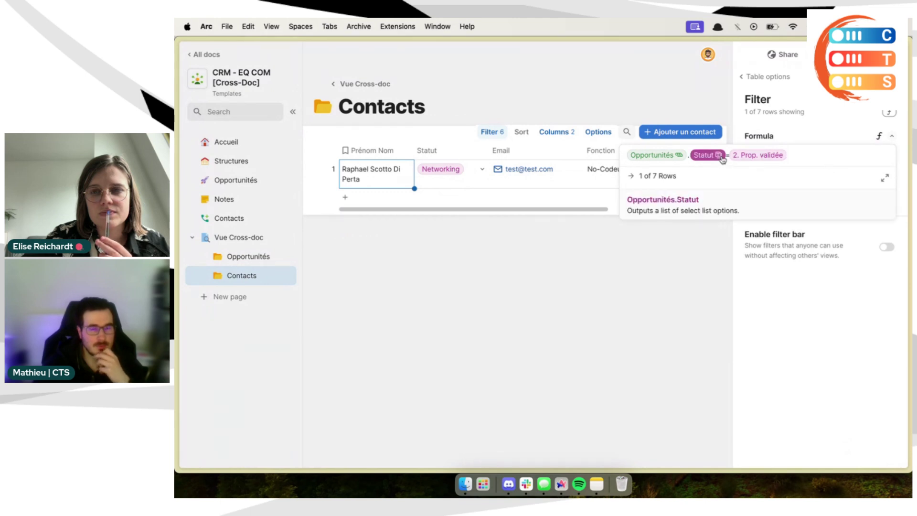
key("Escape")
key("Escape")
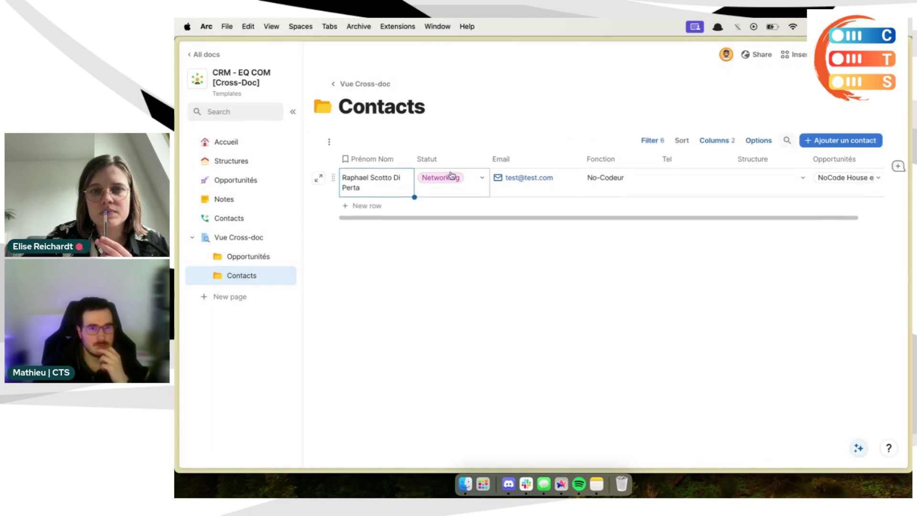
Step: Review the contacts linked in the Opportunités gagnées view and return to the filtered Contacts page
left_click(248, 256)
left_click(520, 200)
left_click(519, 200)
left_click(620, 314)
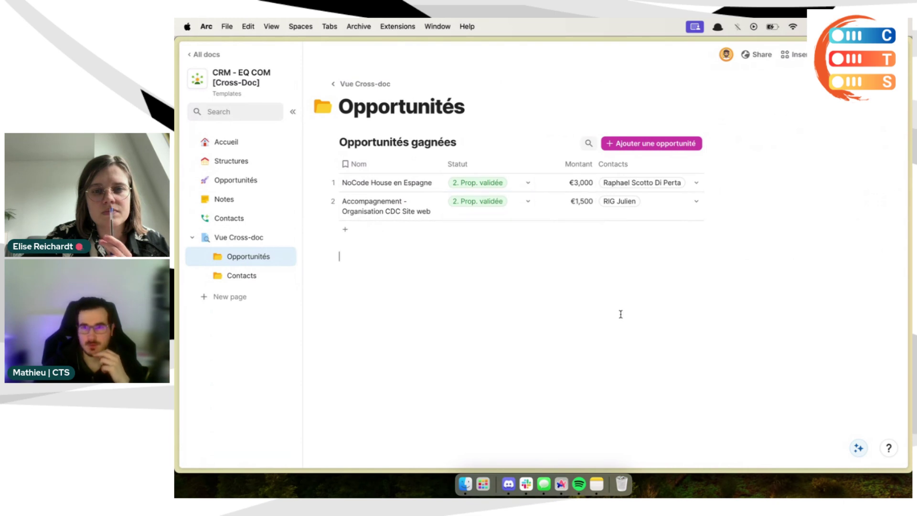
left_click(236, 276)
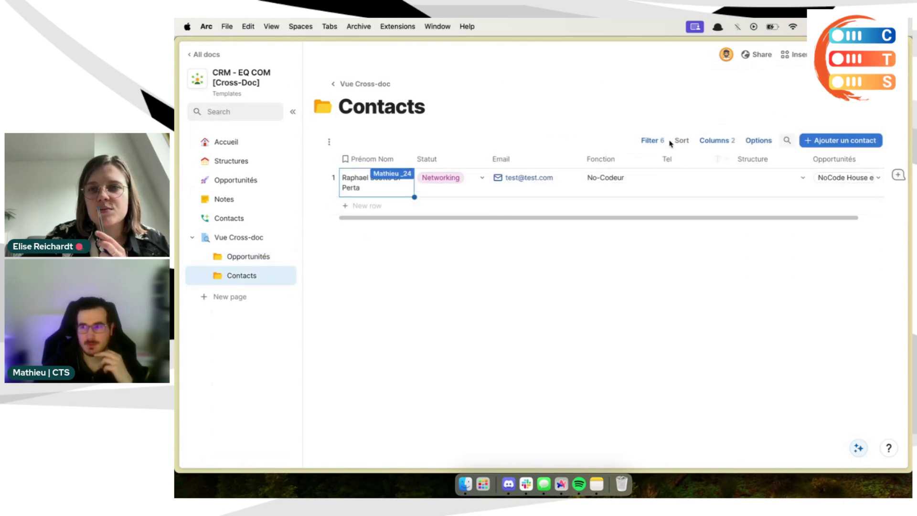
Step: Review the visible columns and the filter formula of the Contacts view without changing them
left_click(709, 143)
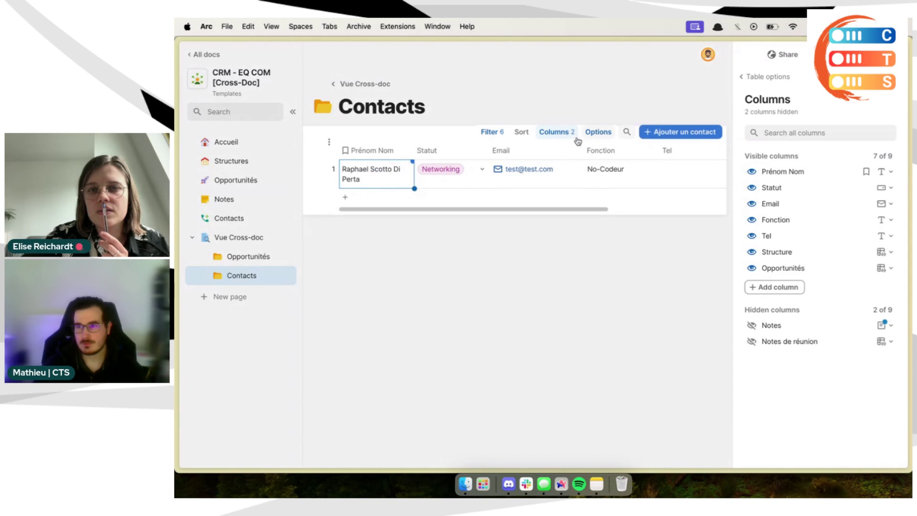
left_click(492, 132)
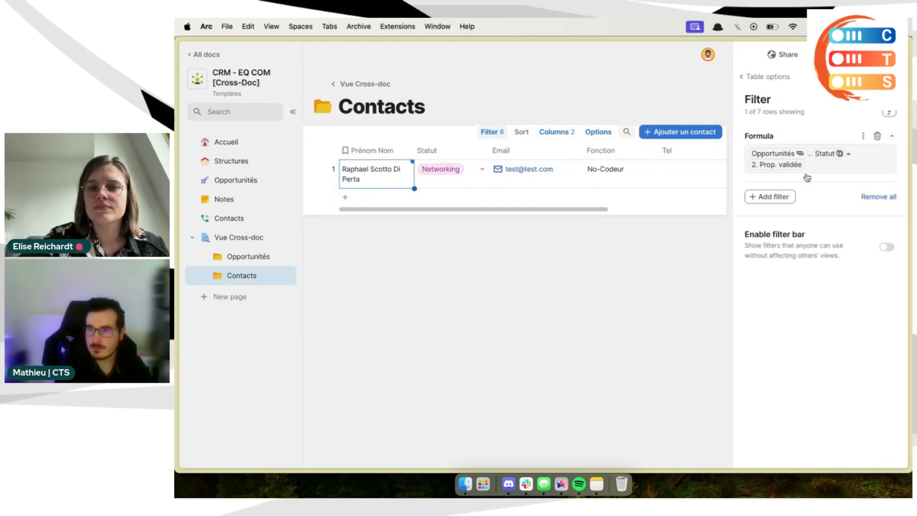
left_click(842, 170)
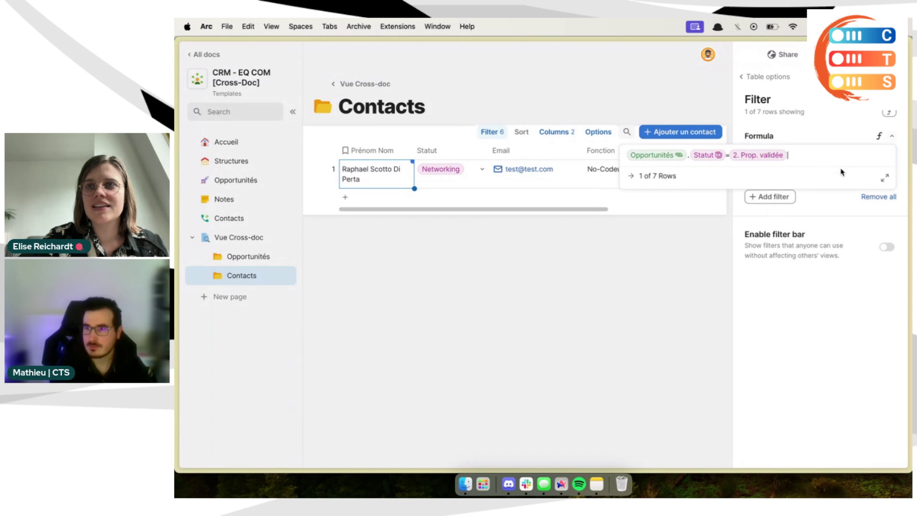
left_click(824, 272)
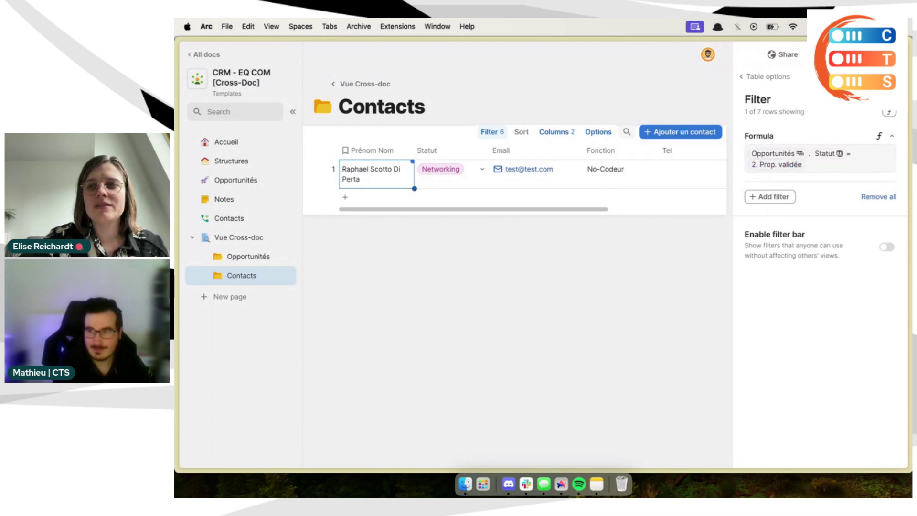
left_click(744, 325)
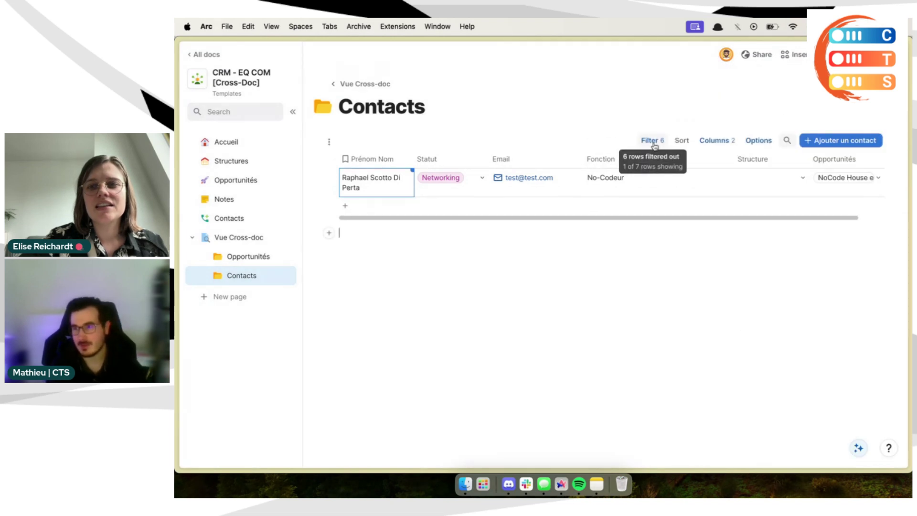
Step: Check the updated Contacts filter formula that uses nth(1), along with the view's column list
left_click(653, 141)
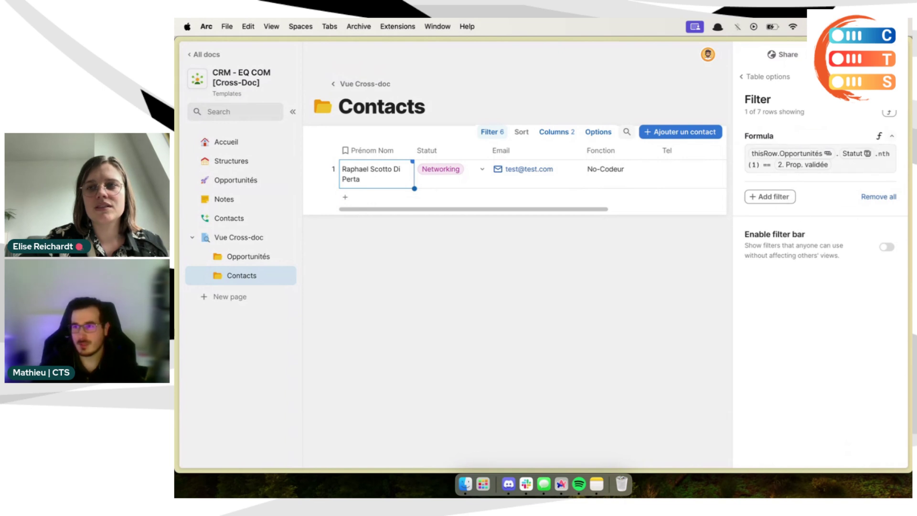
key("Escape")
left_click(651, 139)
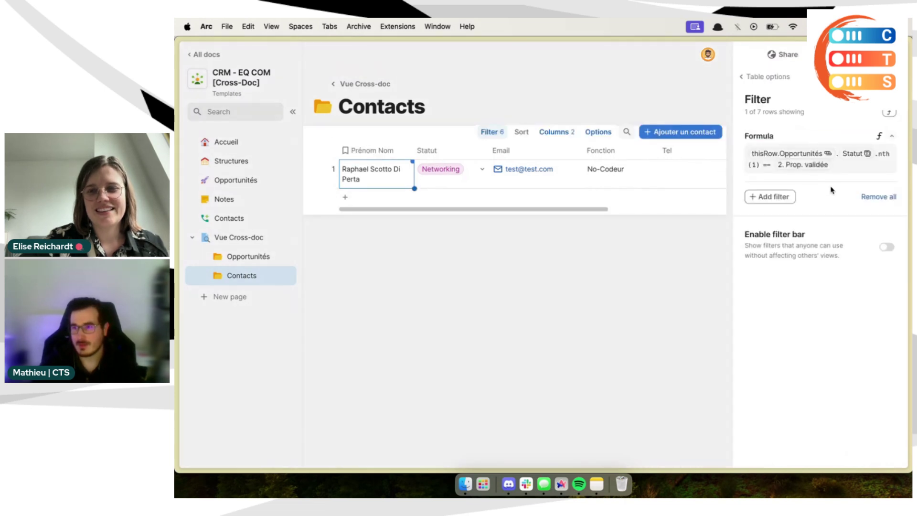
key("Escape")
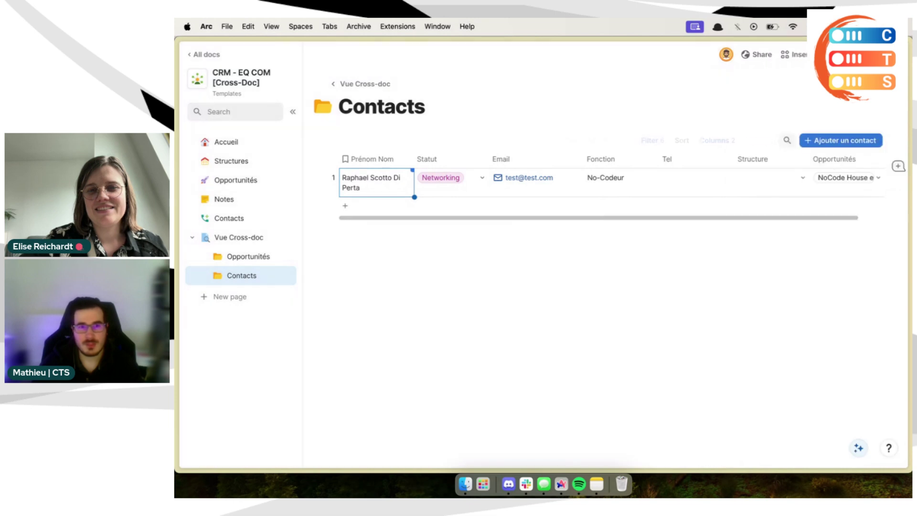
left_click(716, 140)
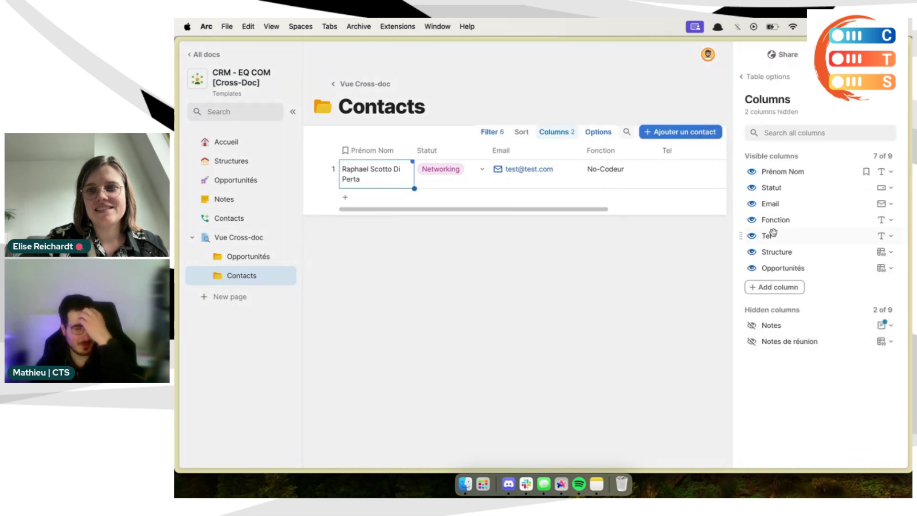
left_click(733, 196)
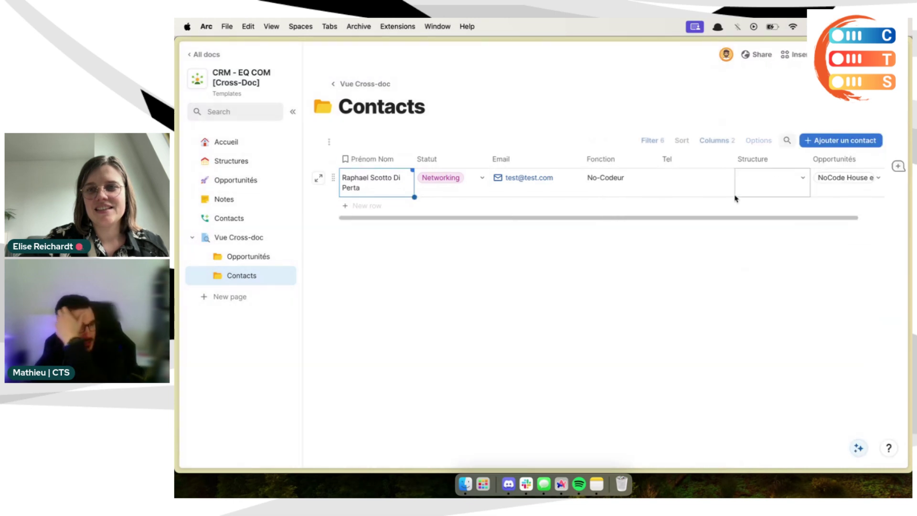
Step: Examine the Statut reference and the nth(1) function of the Contacts filter formula, including in the expanded formula editor
left_click(653, 141)
left_click(776, 157)
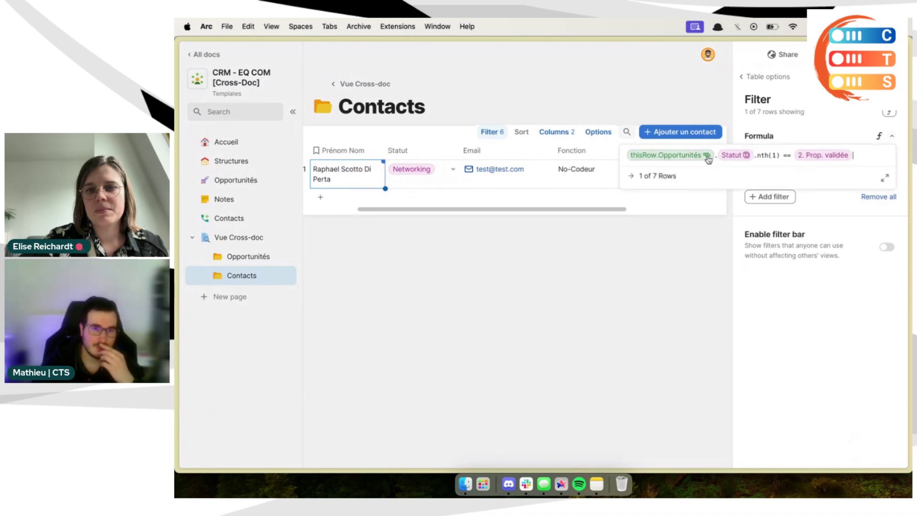
left_click(747, 156)
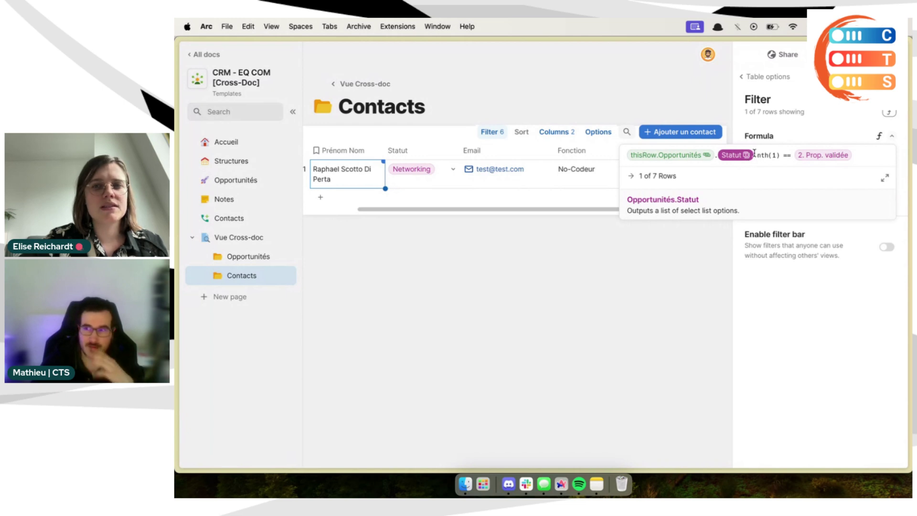
left_click(775, 156)
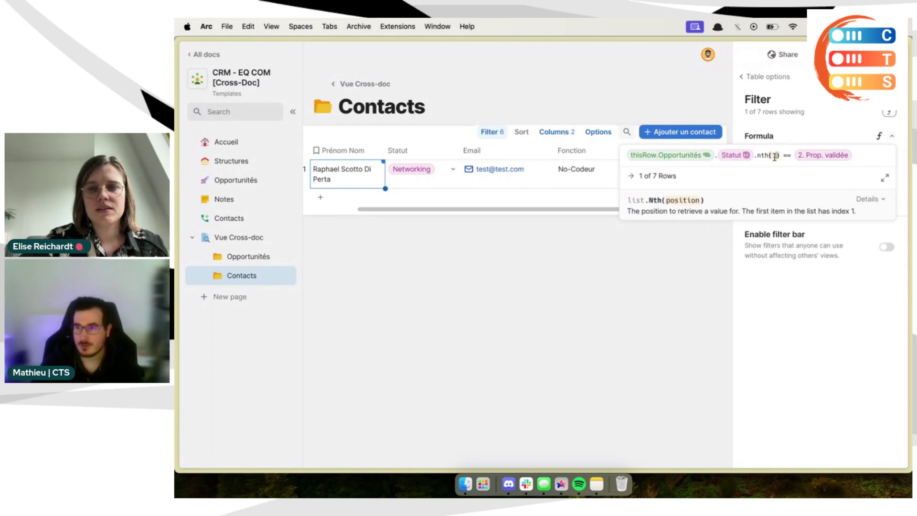
left_click(762, 155)
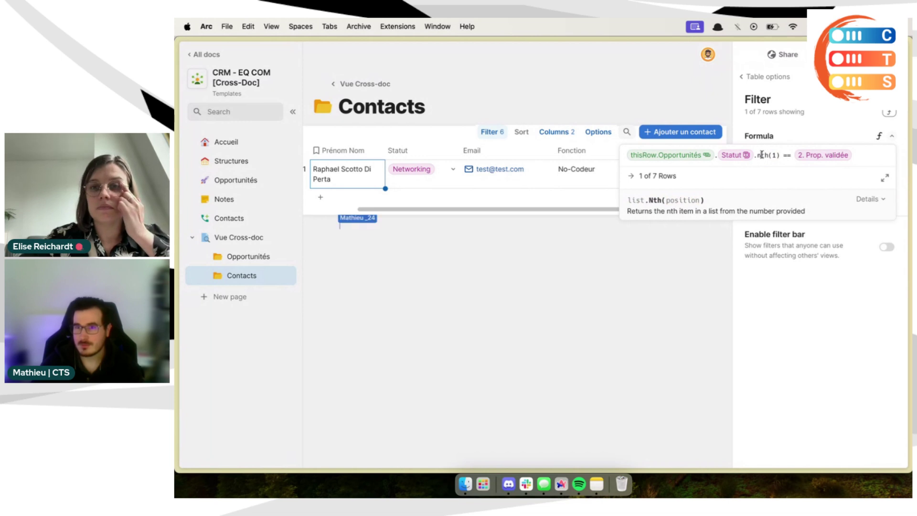
left_click(797, 159)
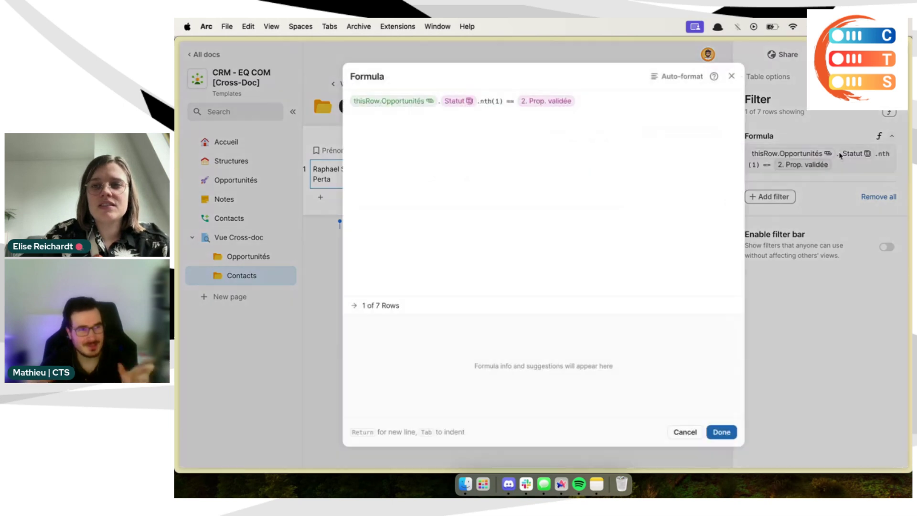
left_click(884, 178)
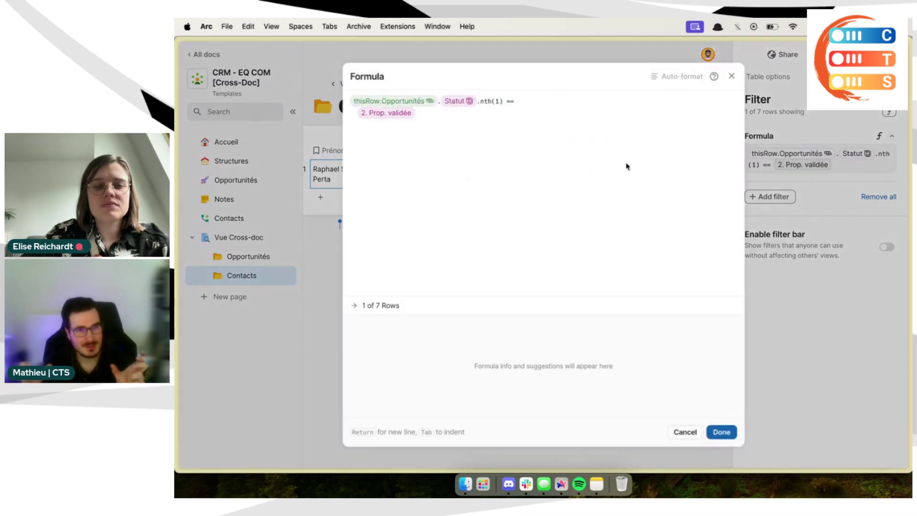
left_click(731, 76)
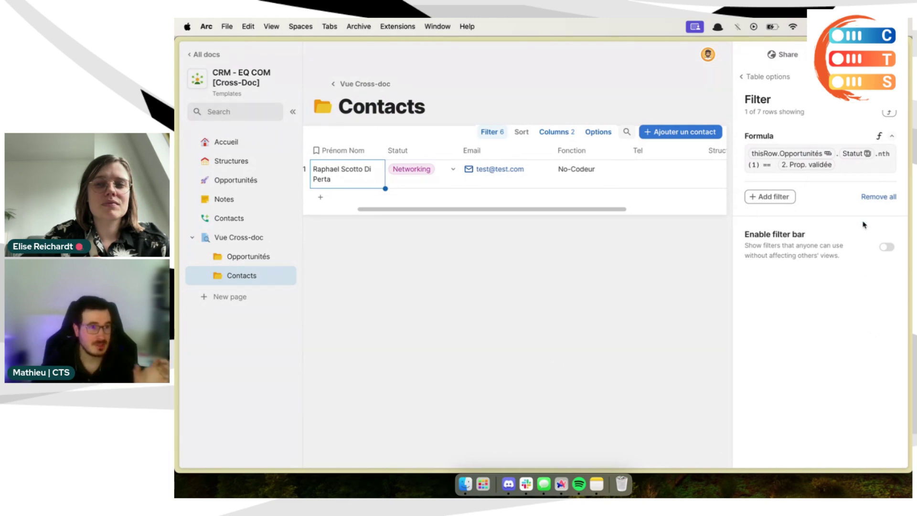
Step: Cut the Contacts filter formula back to thisRow.Opportunités and try the First function on it before erasing it
left_click(869, 163)
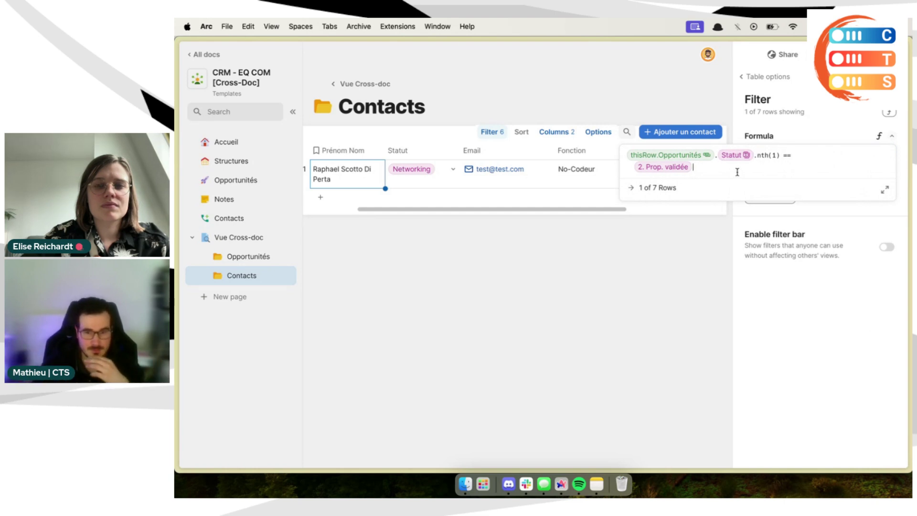
key("shift+alt+Left")
key("shift+alt+Left")
key("shift+alt+Left")
key("BackSpace")
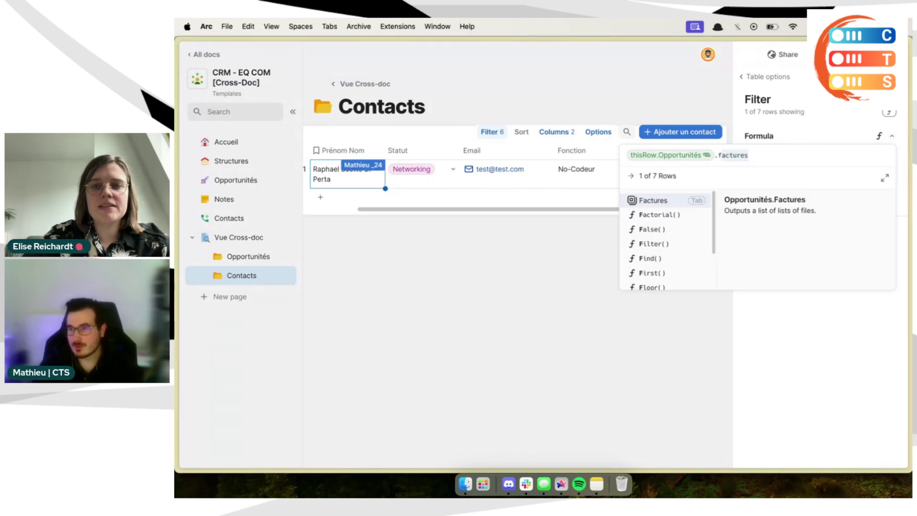
type("first")
key("BackSpace")
key("BackSpace")
key("BackSpace")
key("BackSpace")
key("BackSpace")
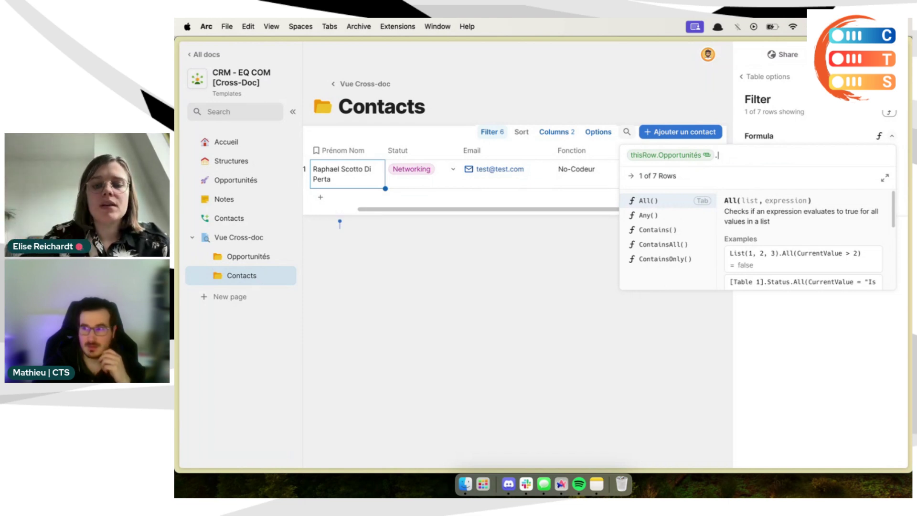
Step: Complete the Contacts filter formula as thisRow.Opportunités.Statut.Unique() = 2. Prop. validée
type("St")
key("Tab")
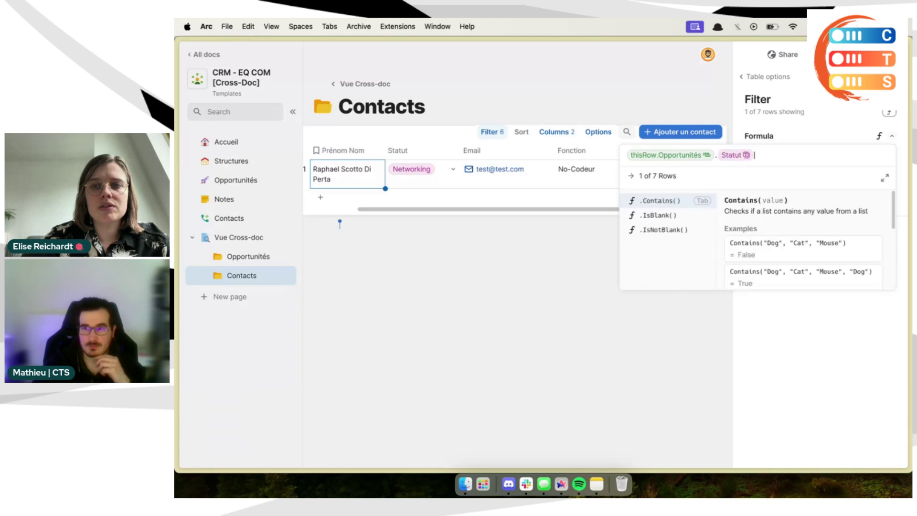
type(".All()uni")
key("Tab")
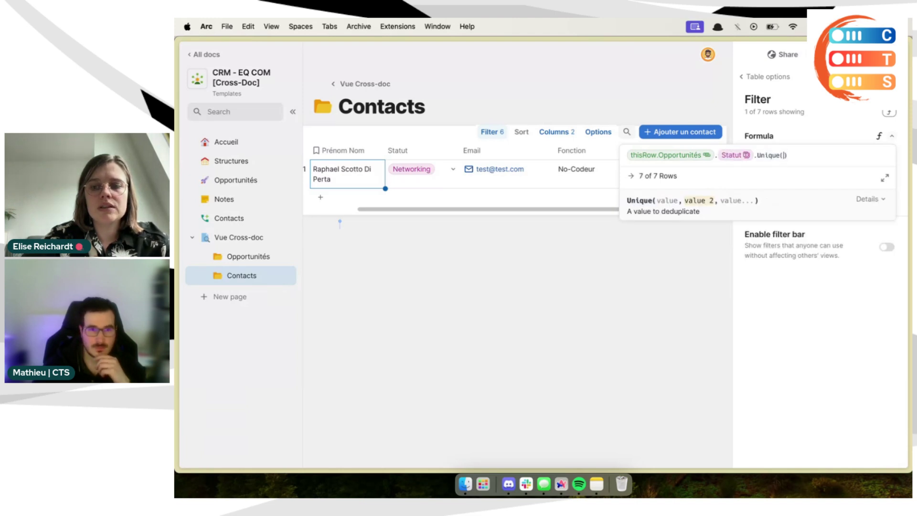
type("=2. Prop. validée")
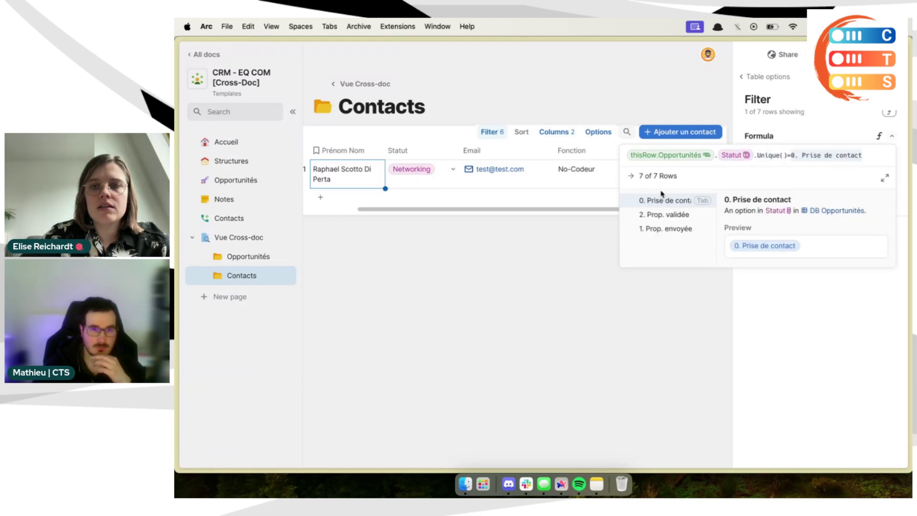
left_click(665, 214)
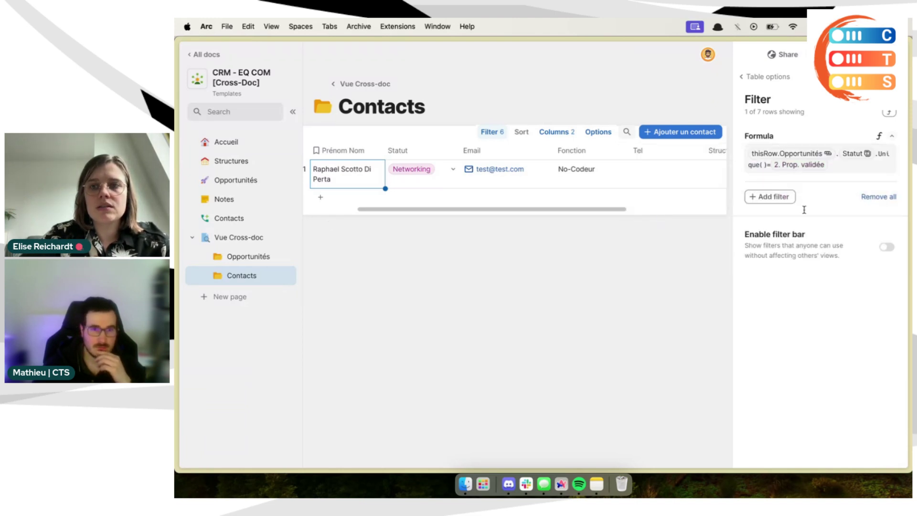
Step: Replace the Unique() comparison in the Contacts filter formula with Contains("Prop. validée") on thisRow.Opportunités.Statut and apply it
left_click(846, 164)
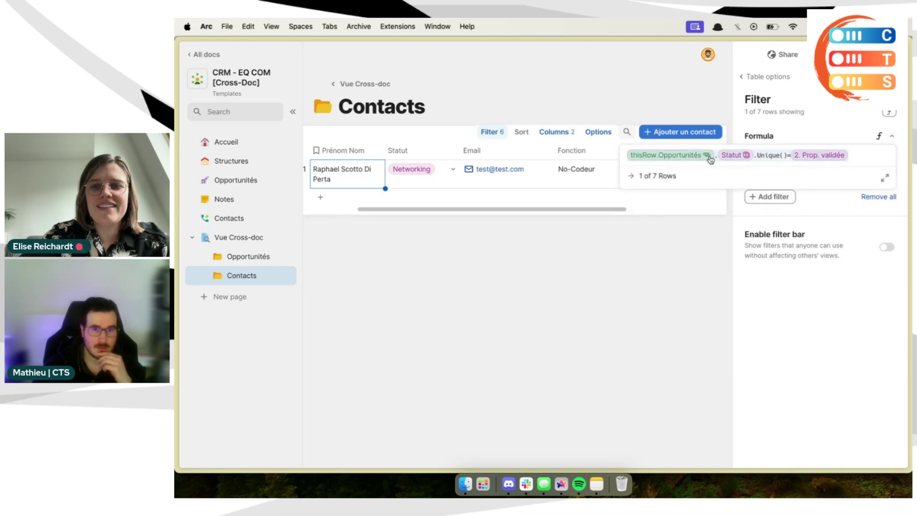
left_click(784, 155)
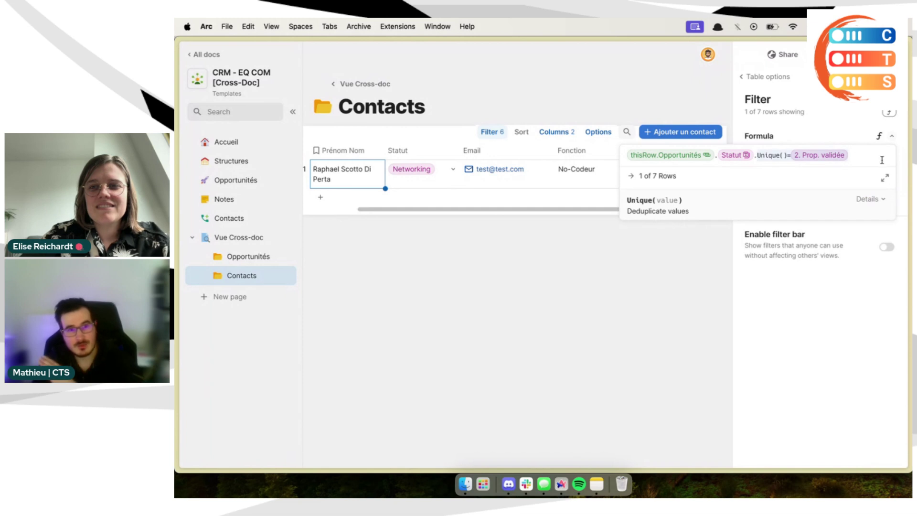
key("BackSpace")
key("BackSpace")
key("BackSpace")
key("BackSpace")
key("BackSpace")
key("BackSpace")
key("BackSpace")
key("Delete")
key("Delete")
key("Delete")
type("cont")
key("Return")
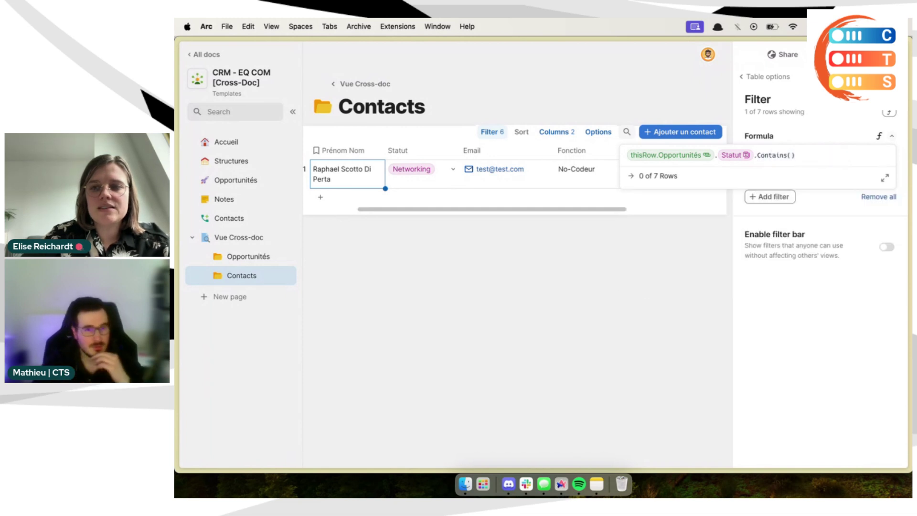
type("\"Pro")
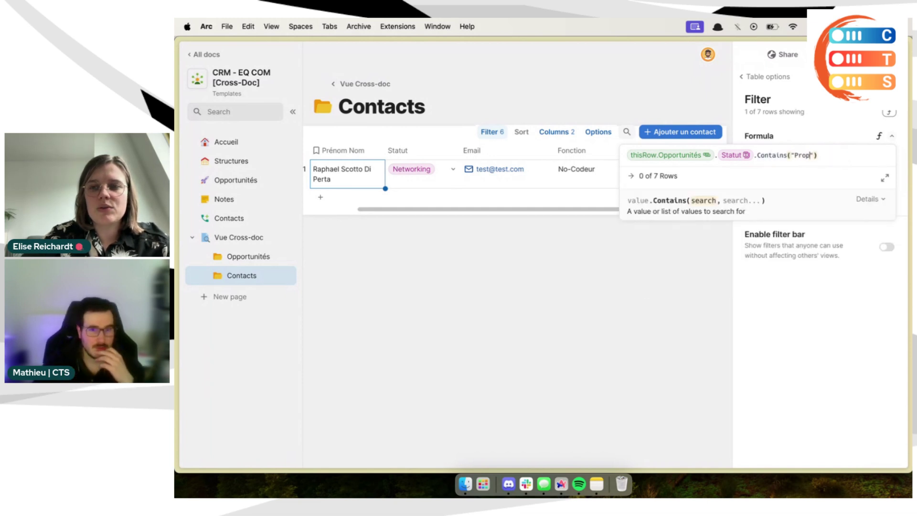
type("p. validée")
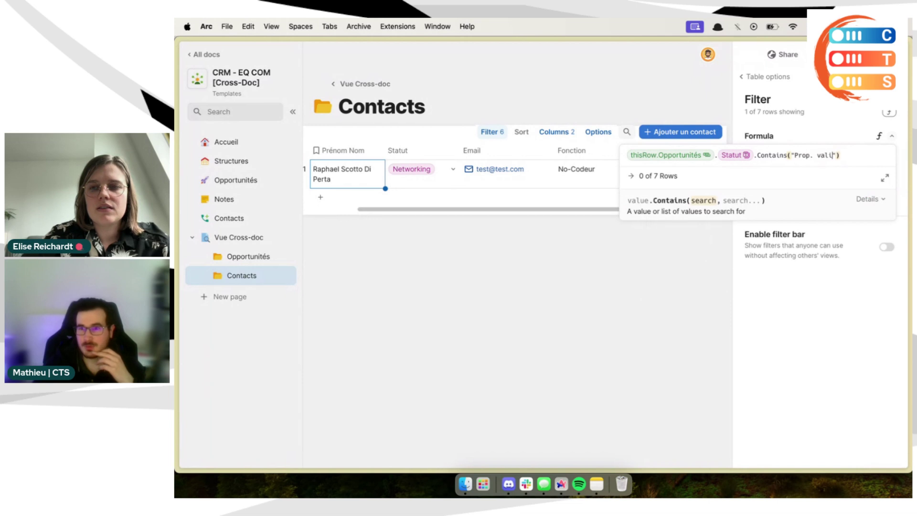
left_click(864, 306)
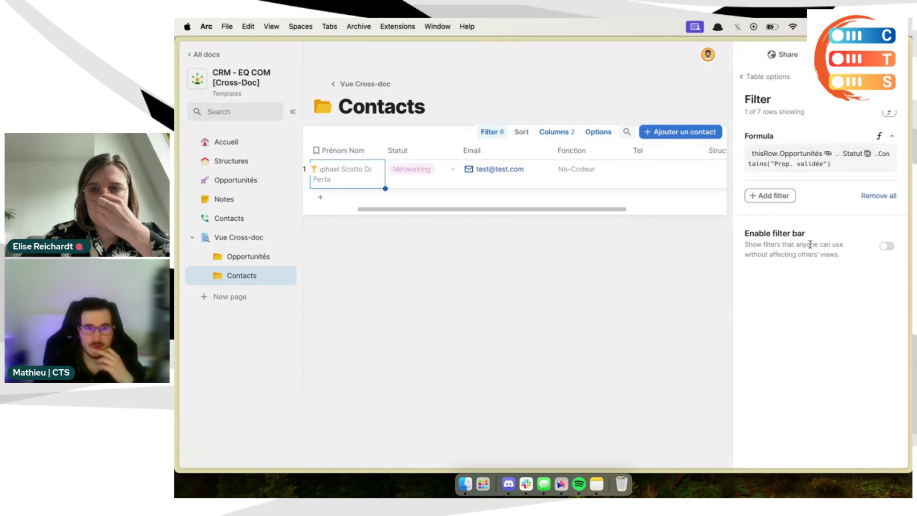
Step: Check the exact wording of the validated-proposal option in the Statut column settings of the Opportunités gagnées table
left_click(596, 279)
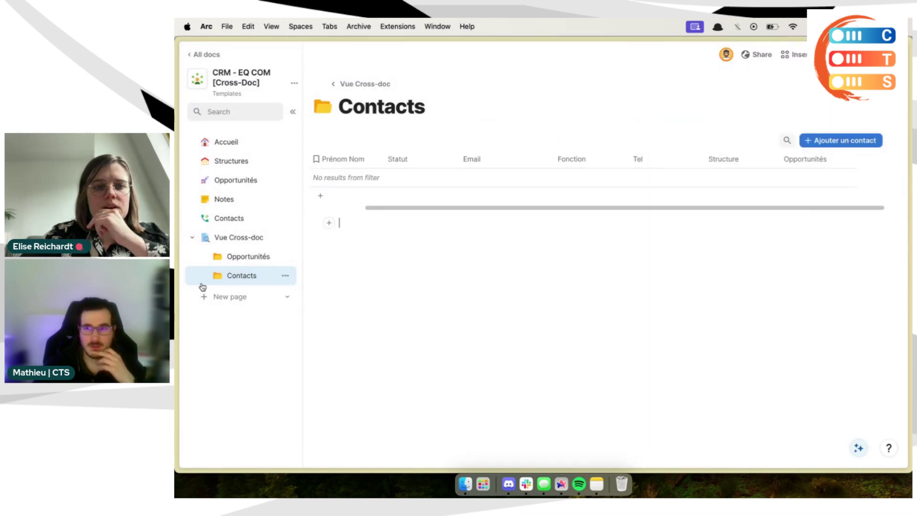
left_click(241, 257)
left_click(515, 215)
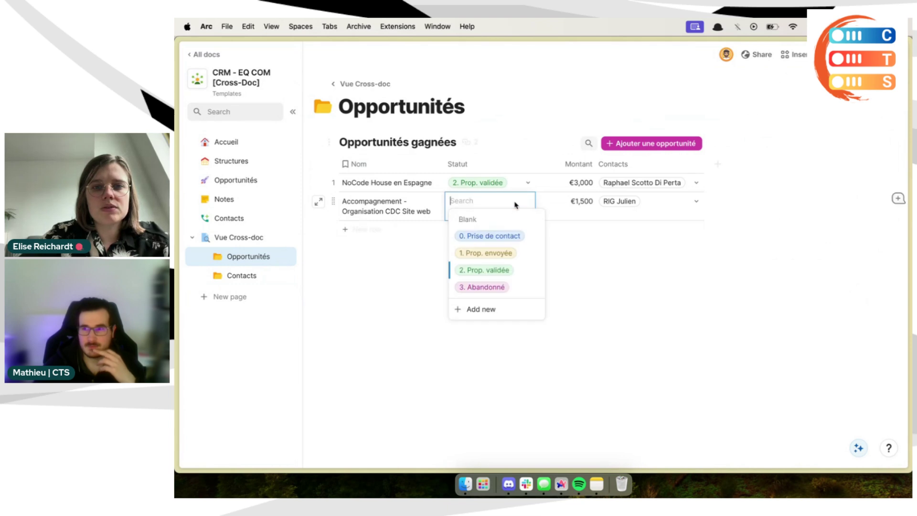
left_click(522, 163)
left_click(522, 164)
left_click(549, 186)
left_click(541, 302)
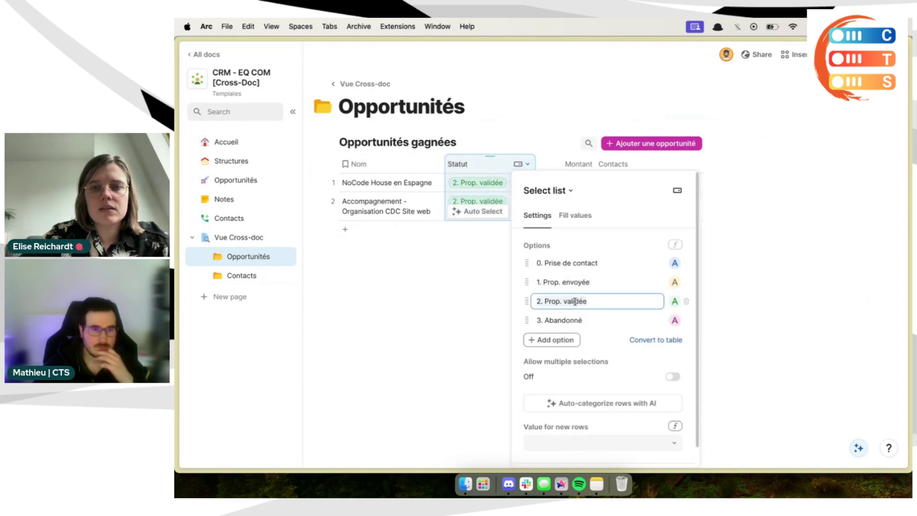
left_click(421, 297)
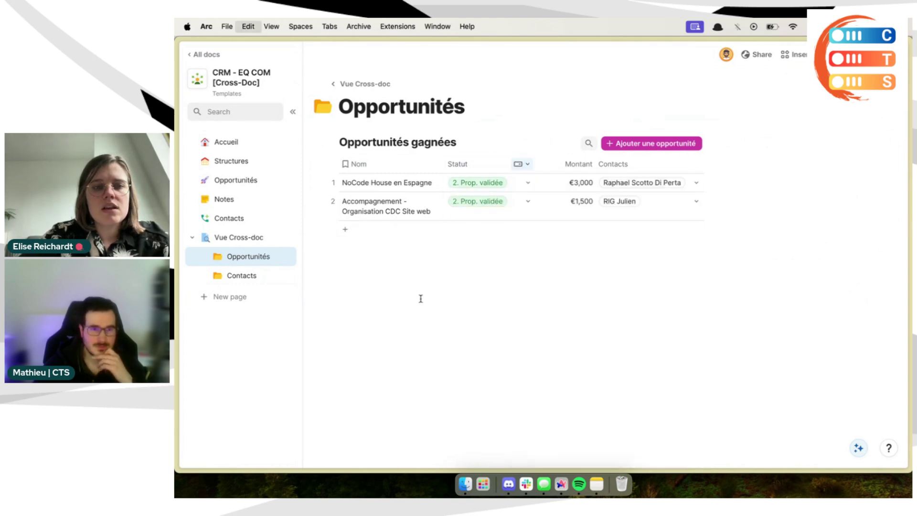
Step: Change the search text of the Contains function in the cross-doc Contacts filter formula to "2. Prop. validée" and apply it
left_click(260, 275)
left_click(716, 140)
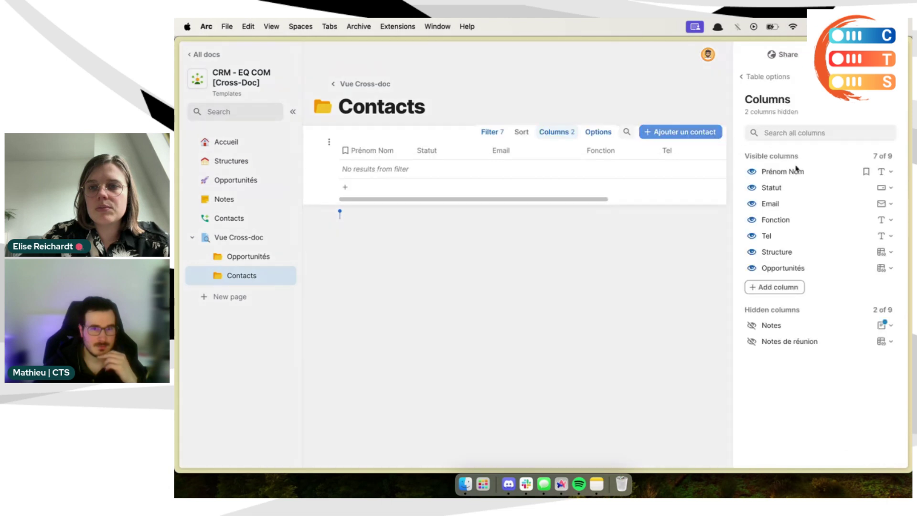
left_click(501, 132)
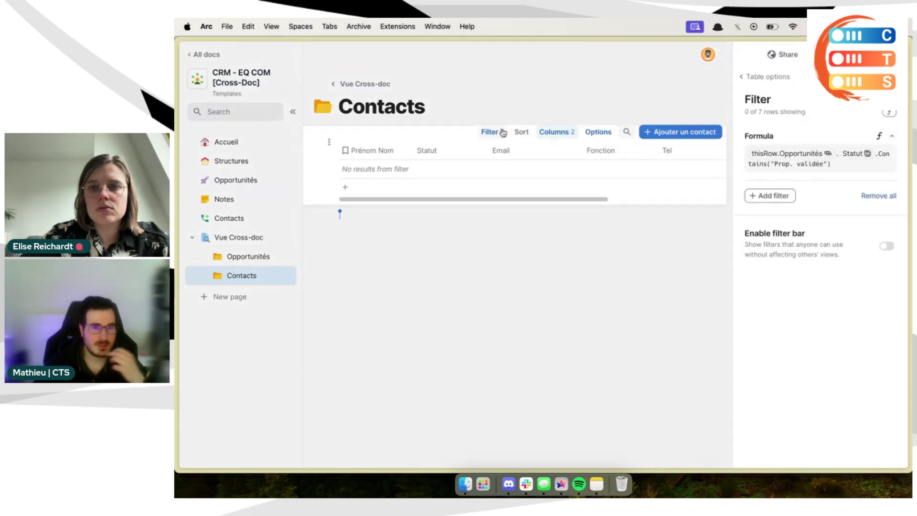
left_click(808, 161)
left_click(794, 153)
type("2.")
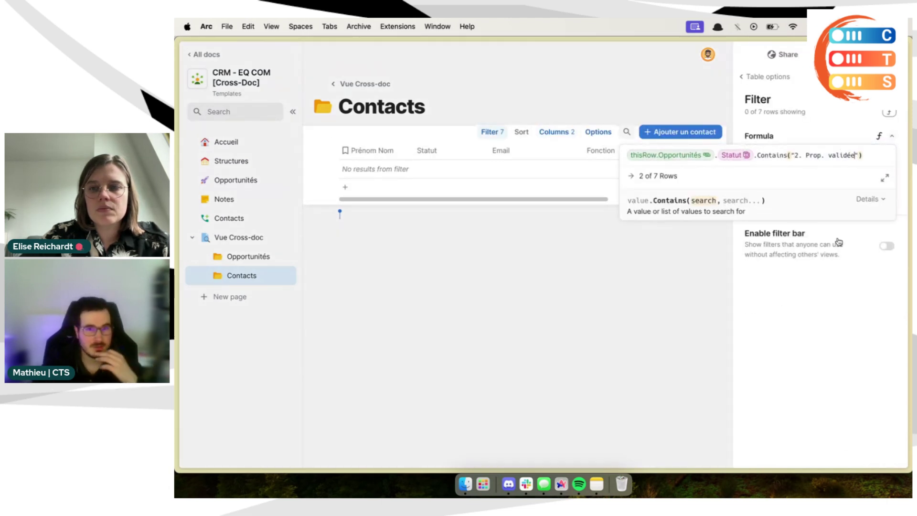
left_click(811, 306)
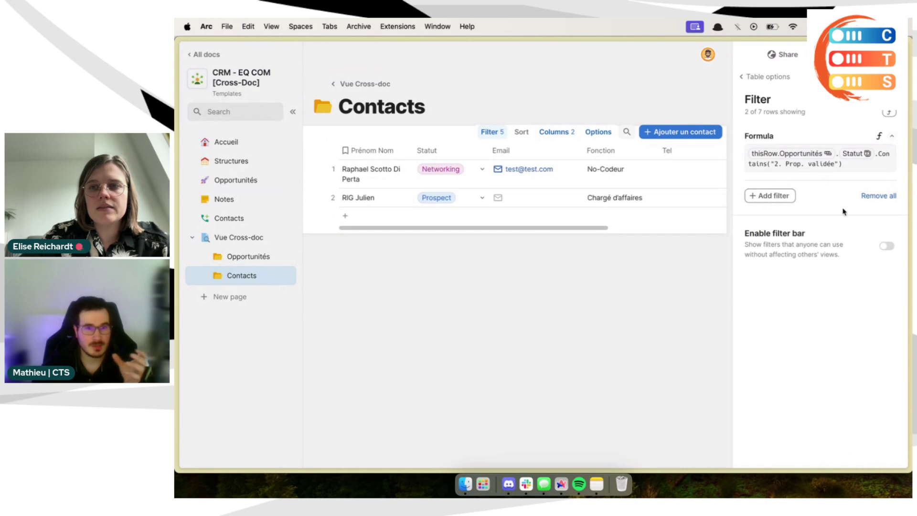
Step: Examine the Contacts filter formula in the expanded formula editor and close the filter settings
left_click(859, 164)
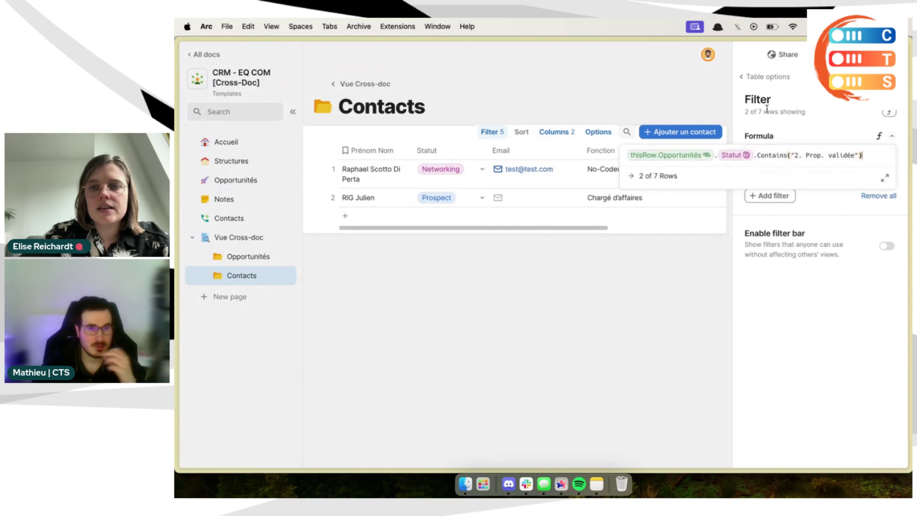
left_click(884, 178)
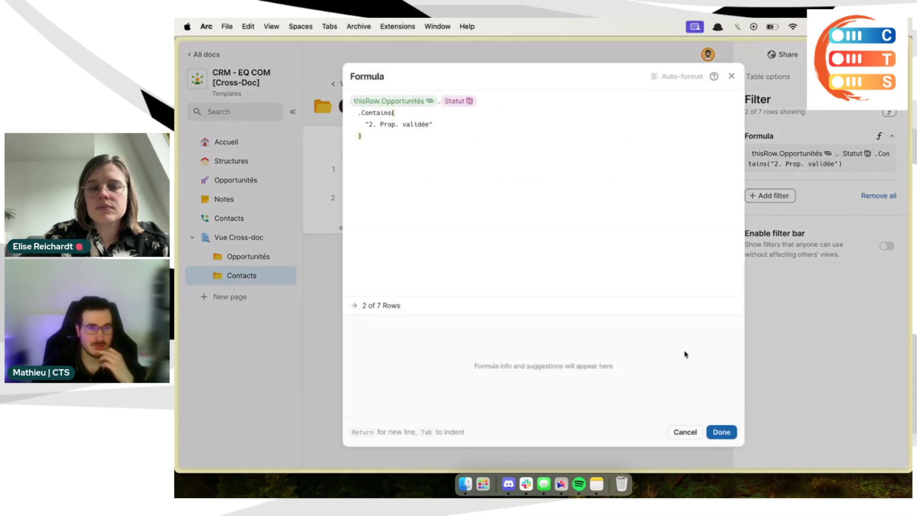
left_click(721, 431)
key("Escape")
left_click(708, 271)
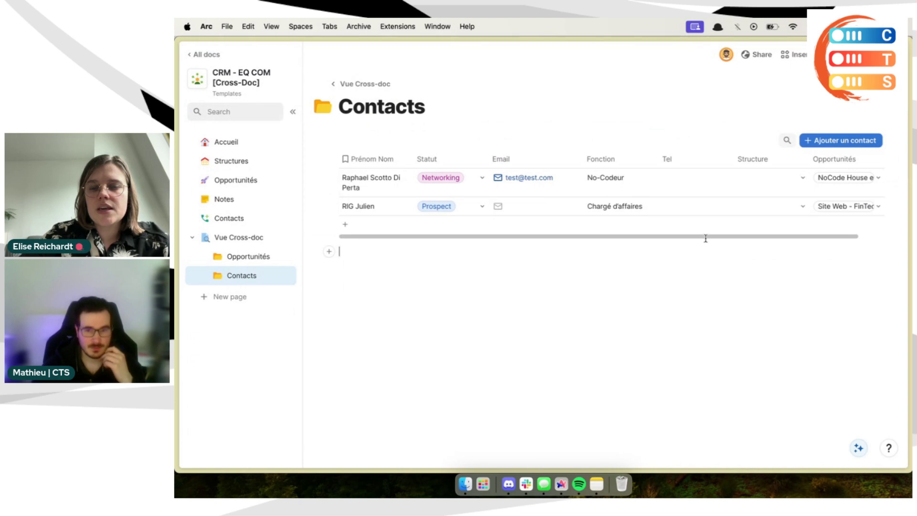
Step: Widen the Opportunités column of the filtered Contacts table and wrap its text
scroll(702, 201, "right", 2)
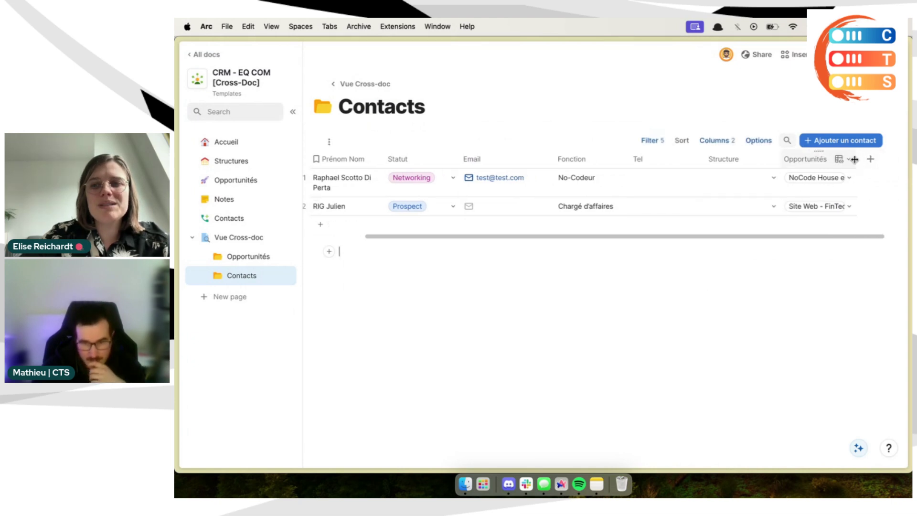
scroll(753, 203, "right", 3)
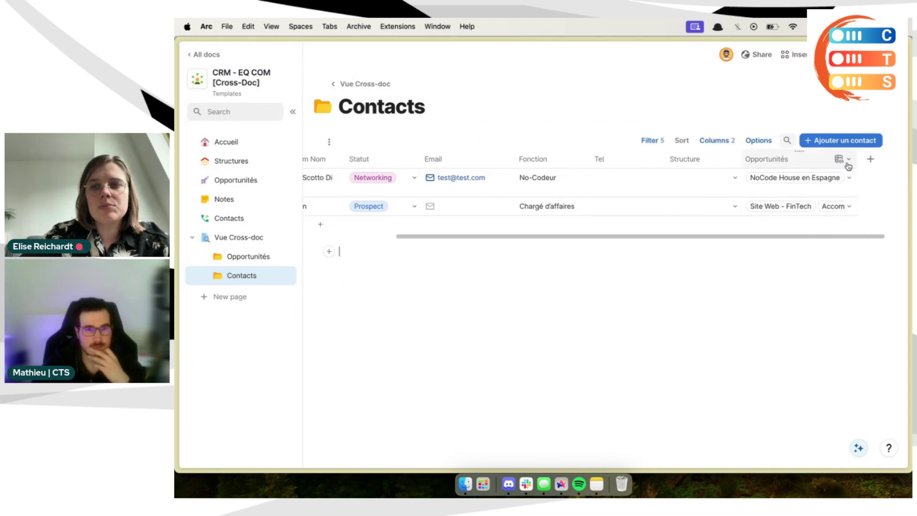
scroll(721, 196, "right", 2)
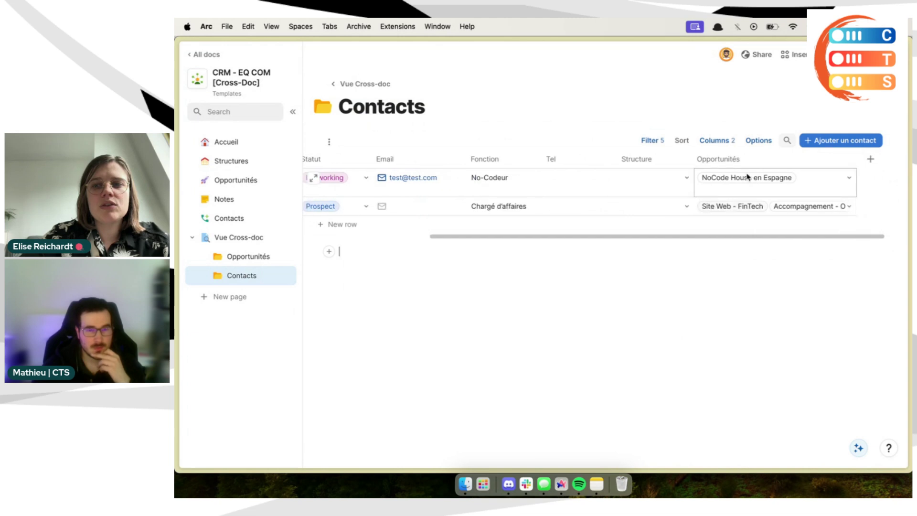
left_click(842, 158)
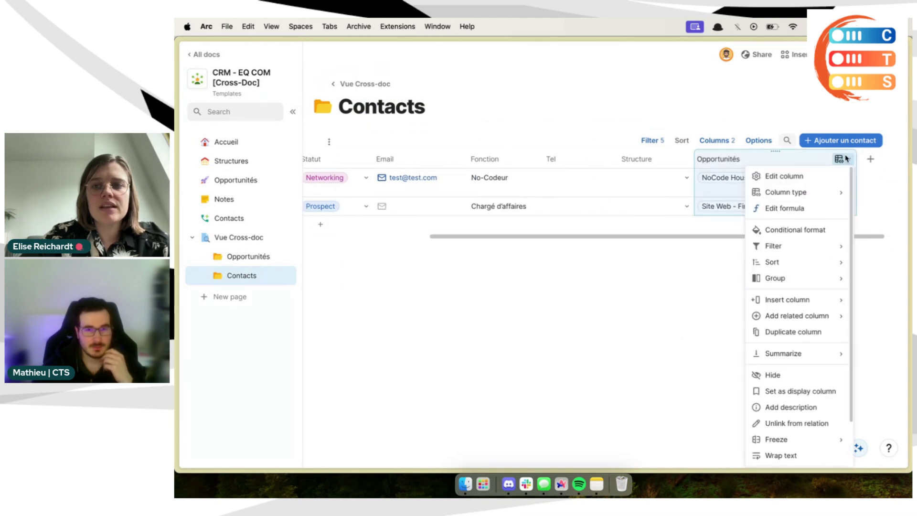
left_click(772, 455)
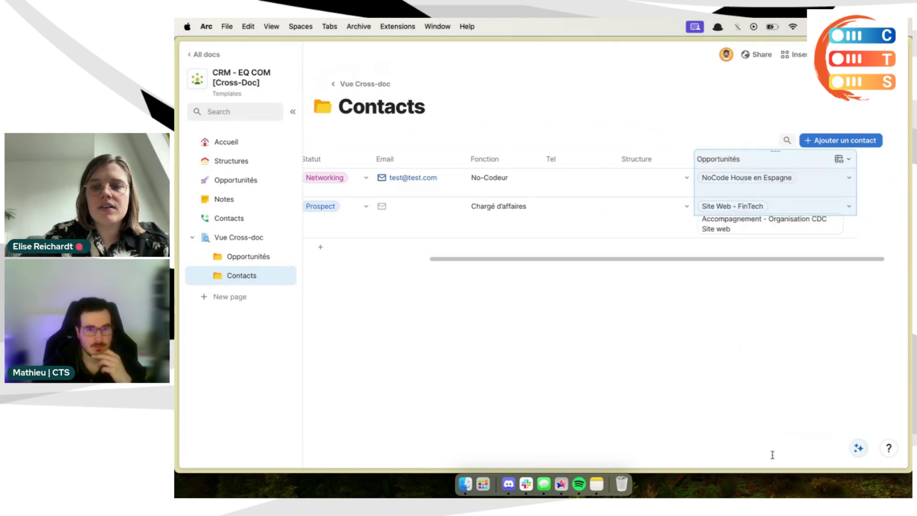
Step: Compare the filtered contacts with the opportunities linked to each of them
scroll(677, 207, "left", 3)
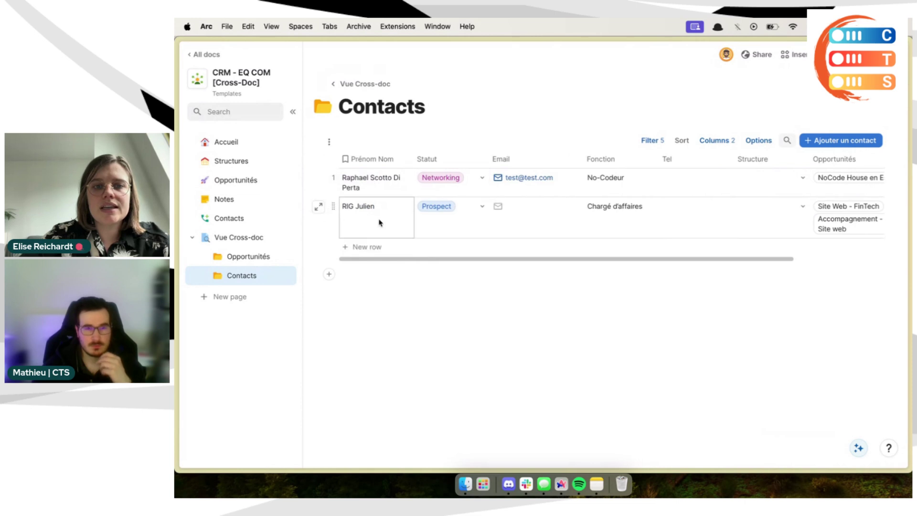
scroll(381, 222, "right", 3)
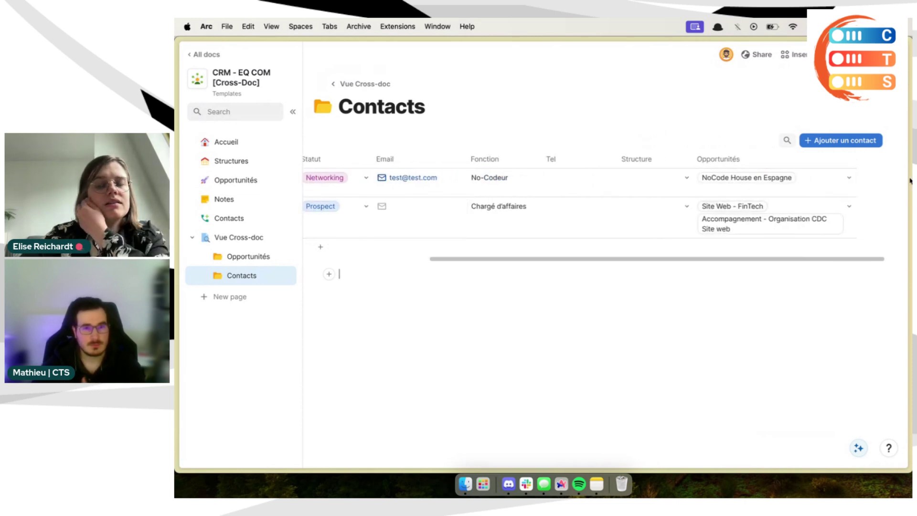
left_click(725, 204)
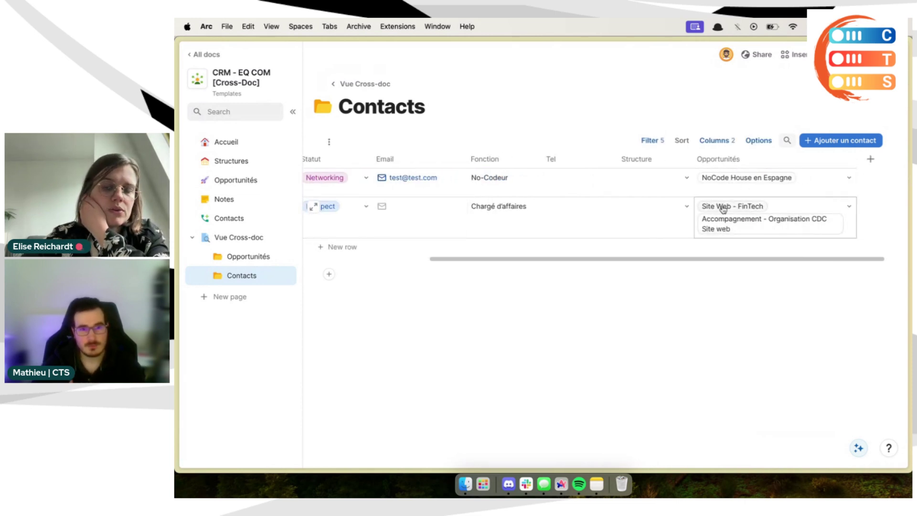
mouse_move(728, 224)
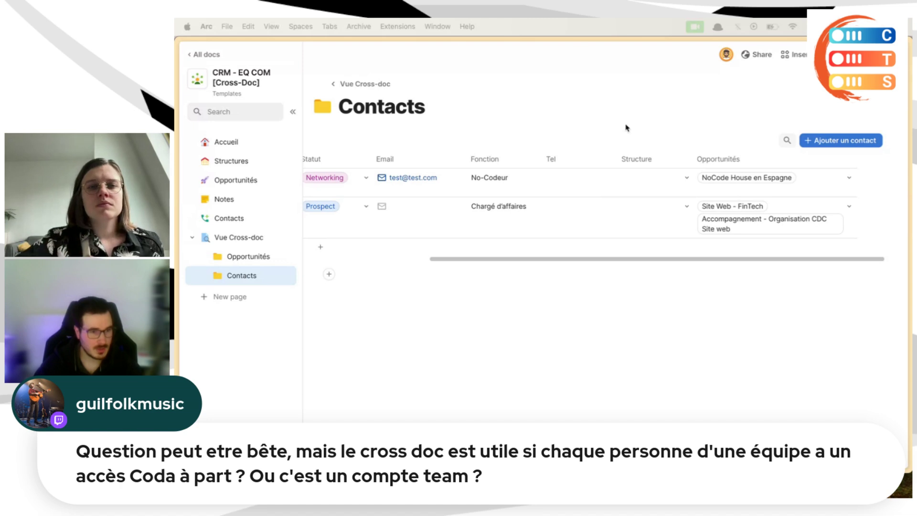
left_click(604, 290)
scroll(605, 199, "left", 3)
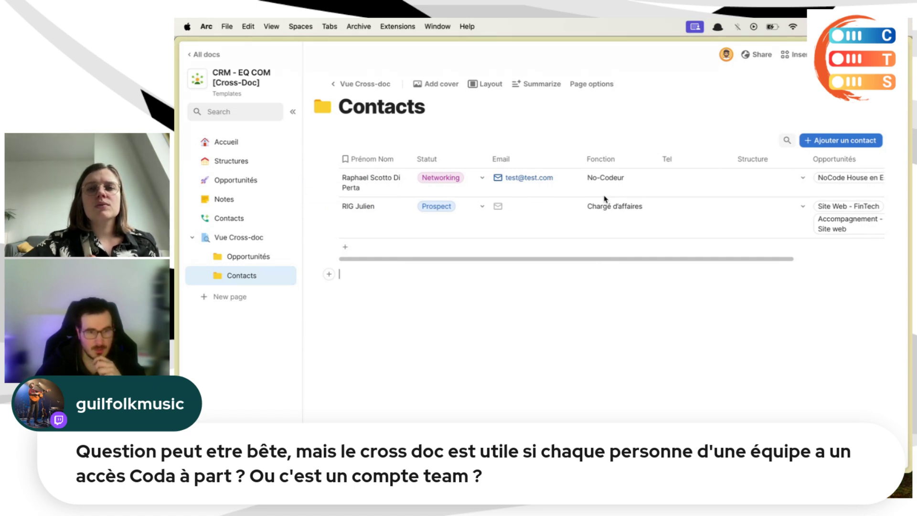
Step: Examine the Locking options for the cross-doc Contacts page in the doc settings, and close the settings
left_click(829, 54)
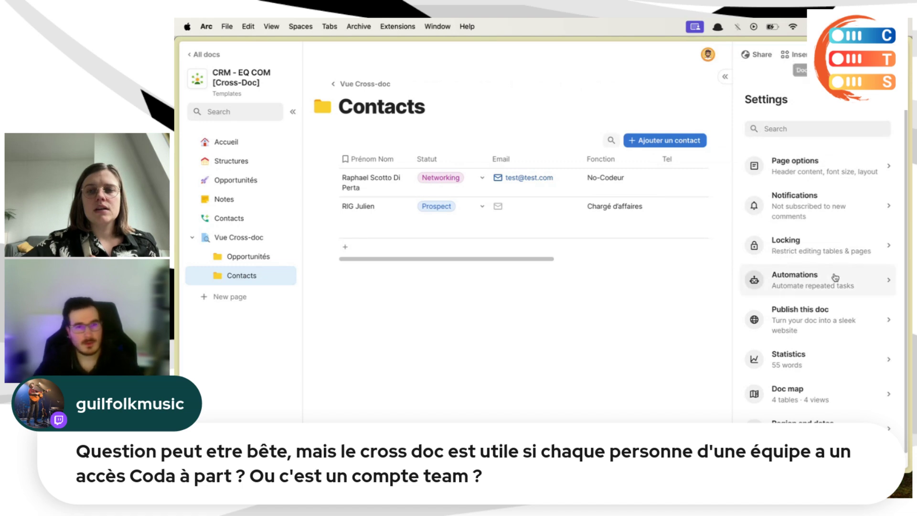
left_click(784, 247)
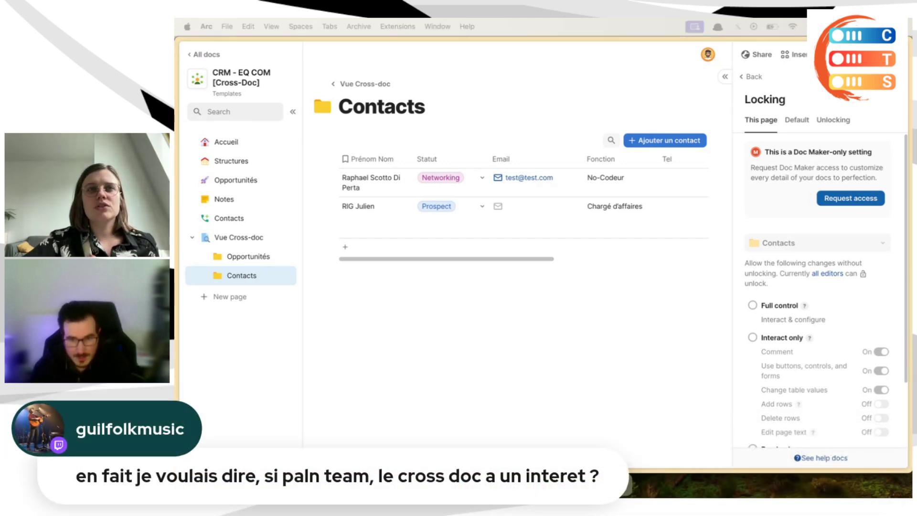
scroll(836, 263, "down", 3)
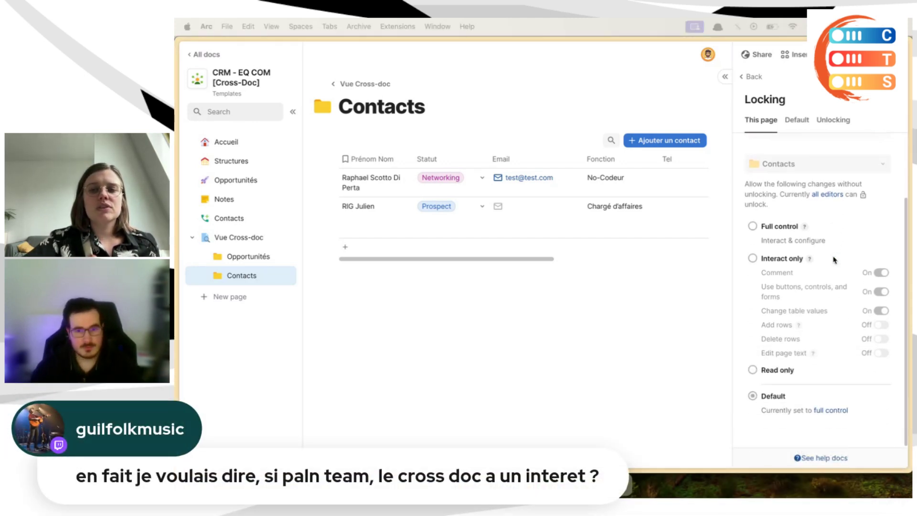
left_click(841, 337)
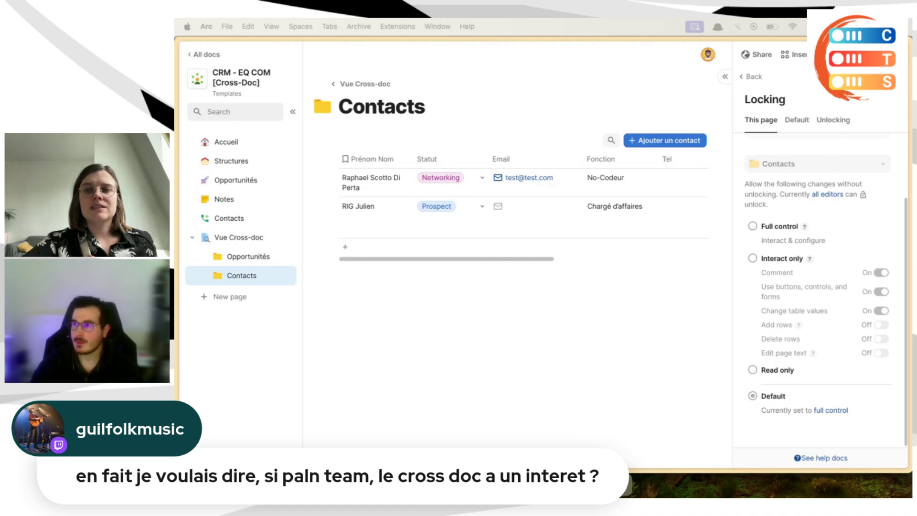
left_click(694, 310)
left_click(693, 310)
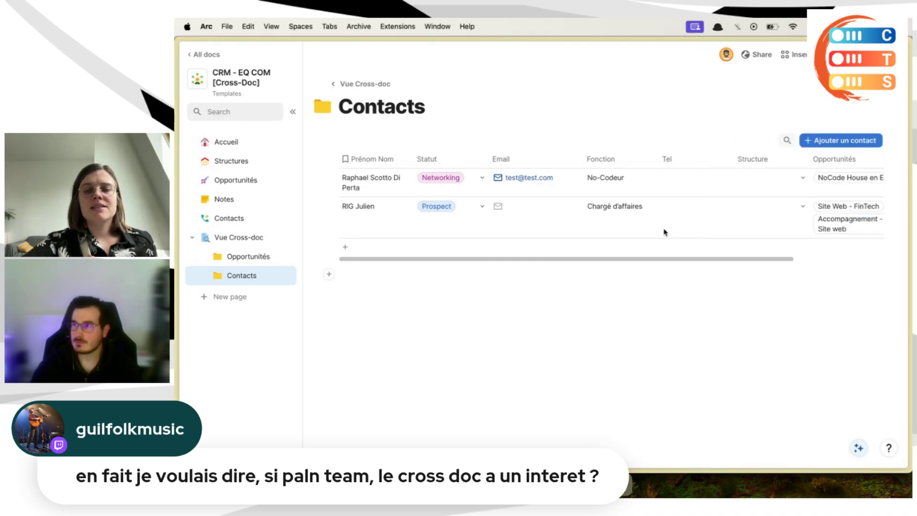
Step: Review the status-grouped cards on the main Contacts page and on the main Opportunités page
scroll(707, 178, "right", 3)
scroll(655, 188, "left", 3)
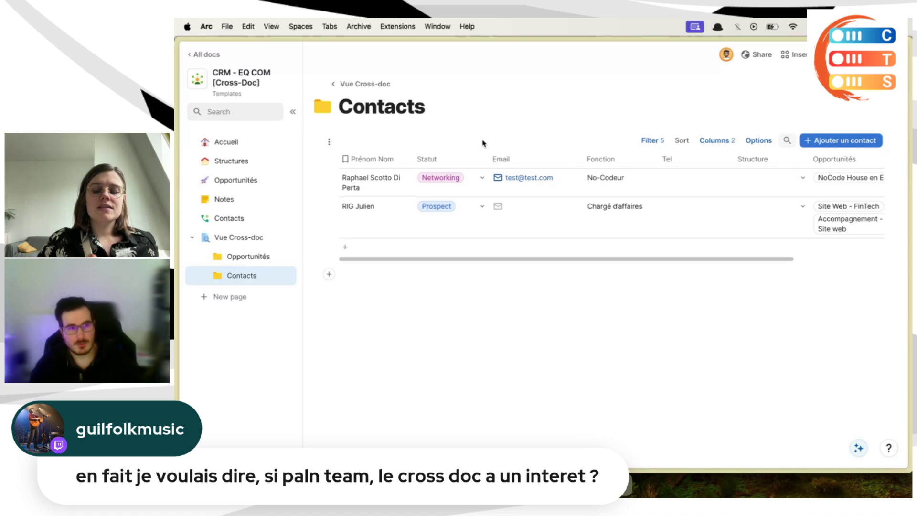
left_click(248, 226)
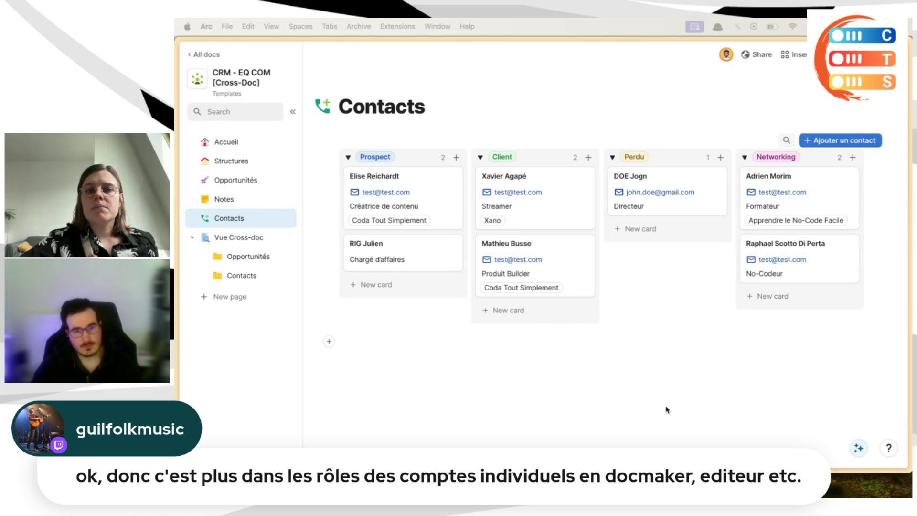
key("super+Tab")
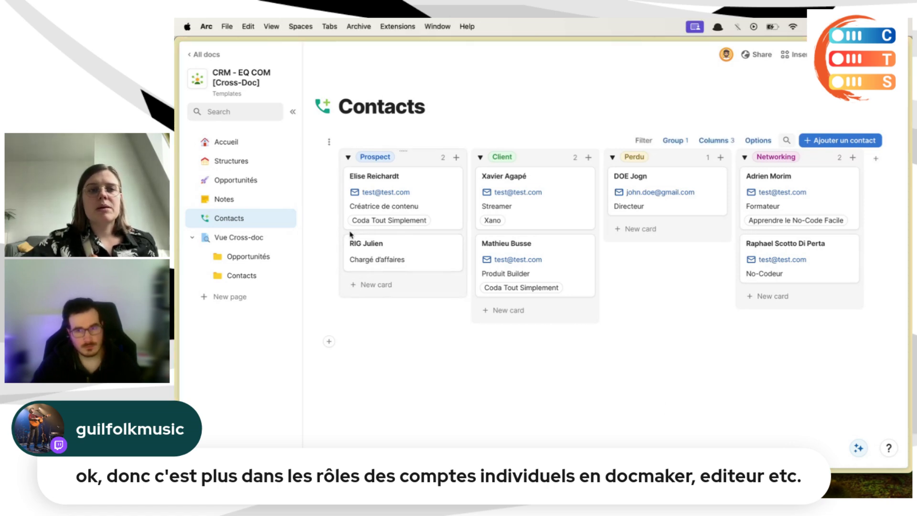
mouse_move(176, 174)
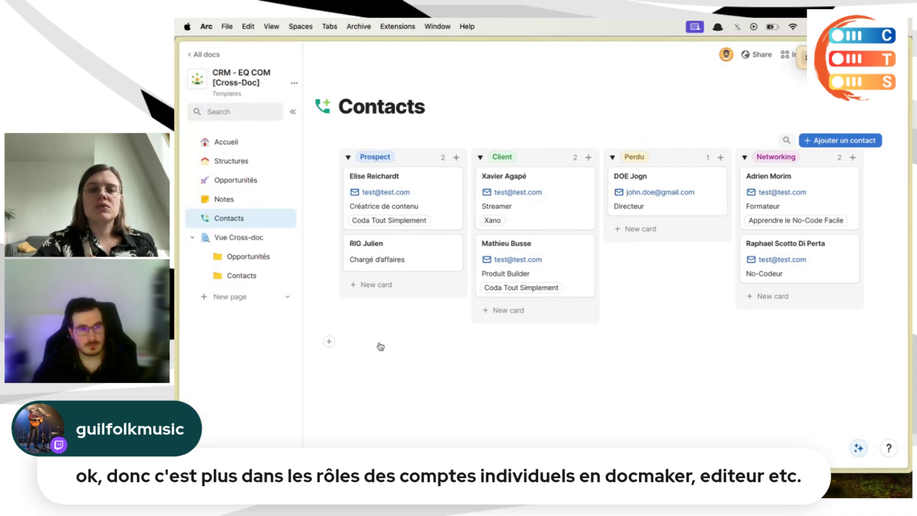
key("super+s")
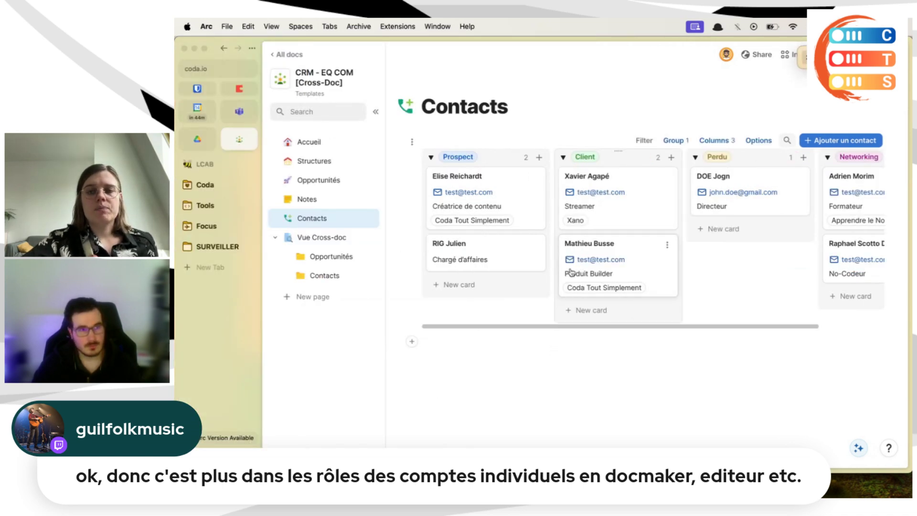
scroll(571, 272, "right", 3)
scroll(572, 272, "left", 2)
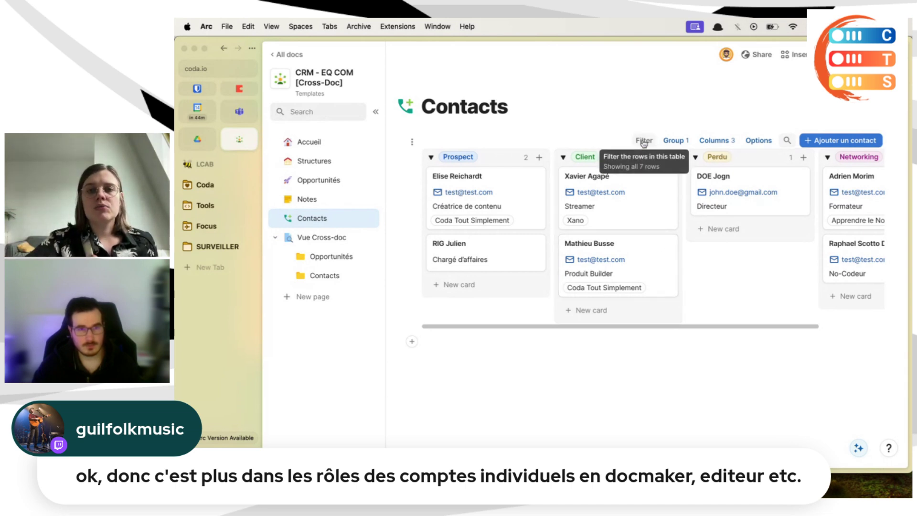
scroll(786, 246, "right", 4)
scroll(787, 246, "left", 4)
left_click(337, 181)
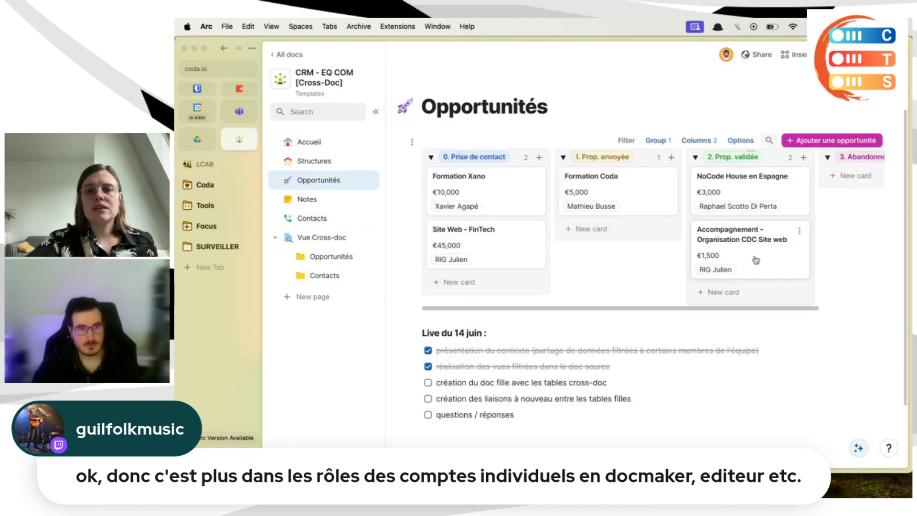
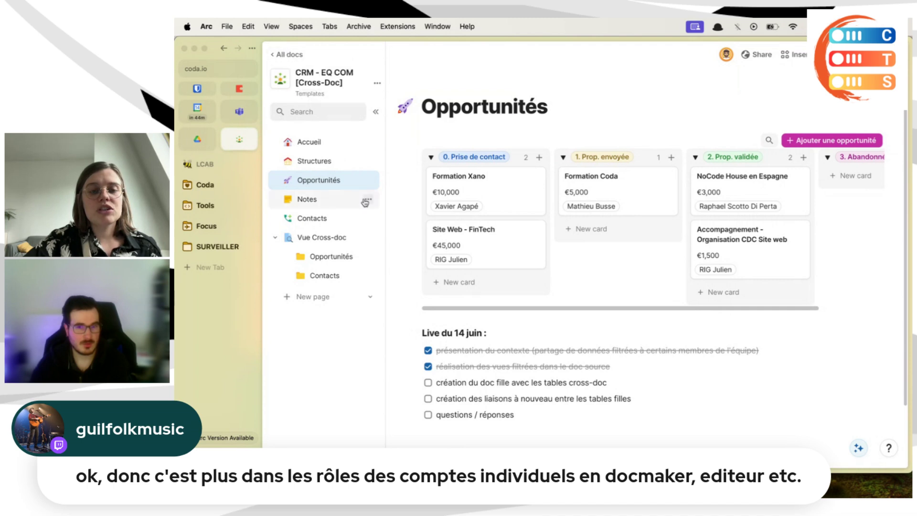
key("super+s")
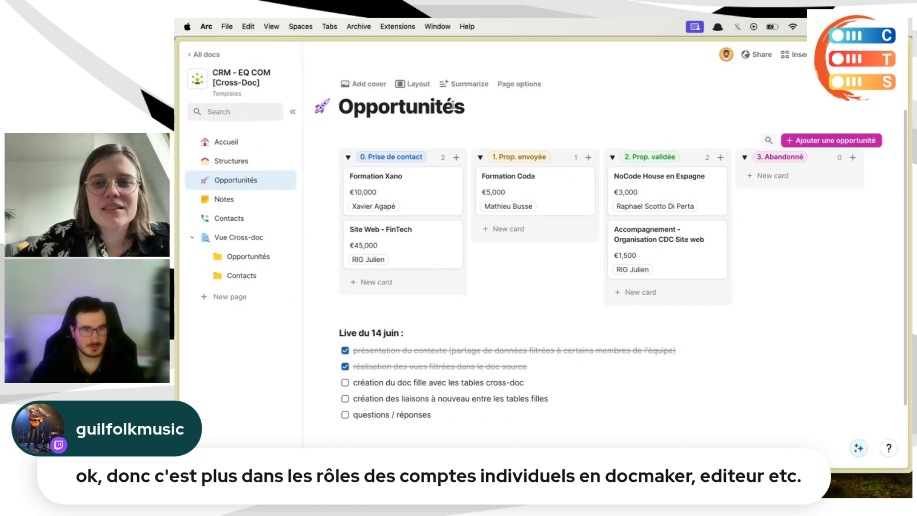
left_click(473, 132)
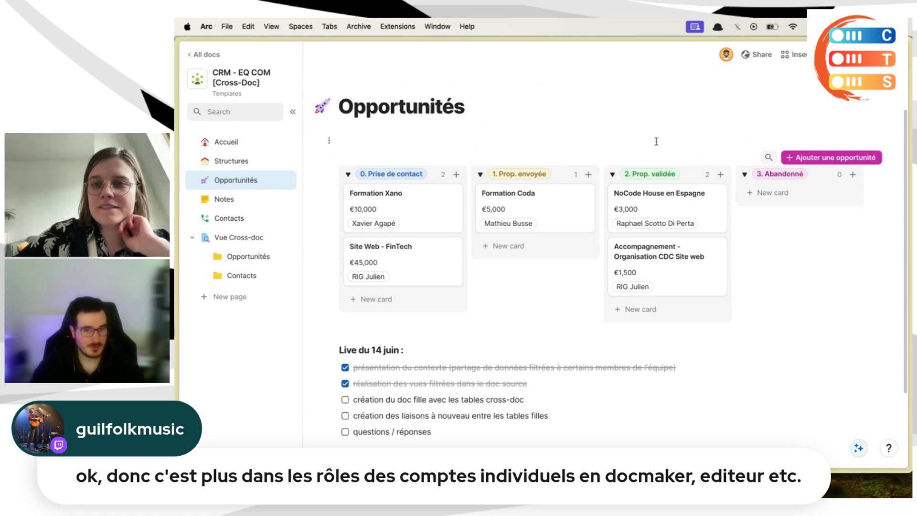
key("BackSpace")
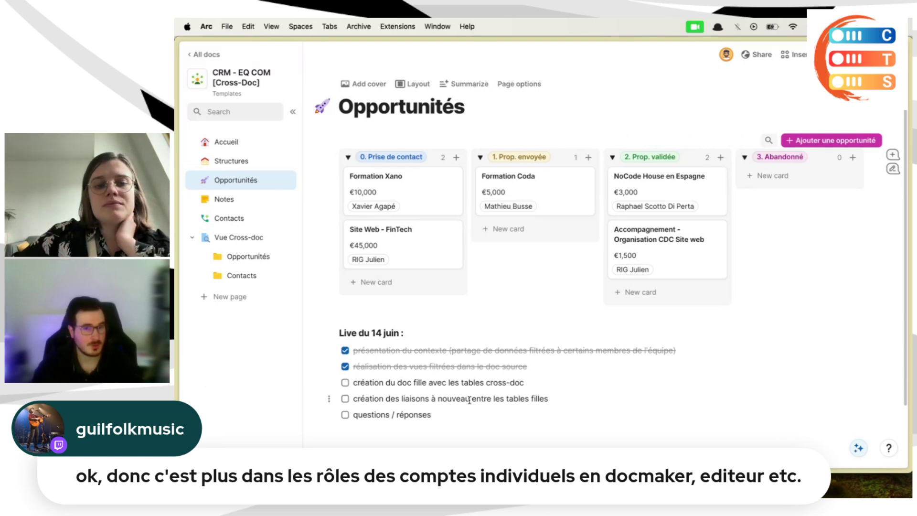
Step: Leave the source doc for the doc list and open the CRM - EQ PRO [Cross-doc] doc
left_click(261, 276)
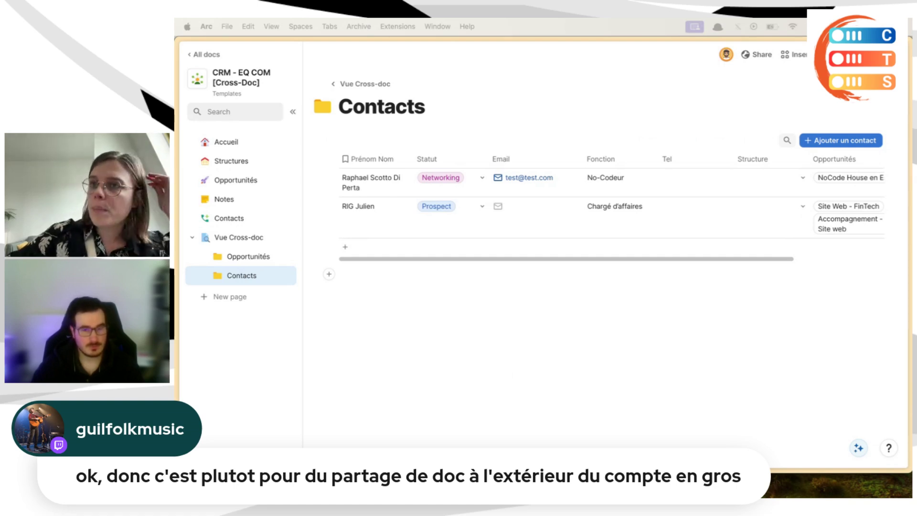
left_click(587, 230)
left_click(207, 57)
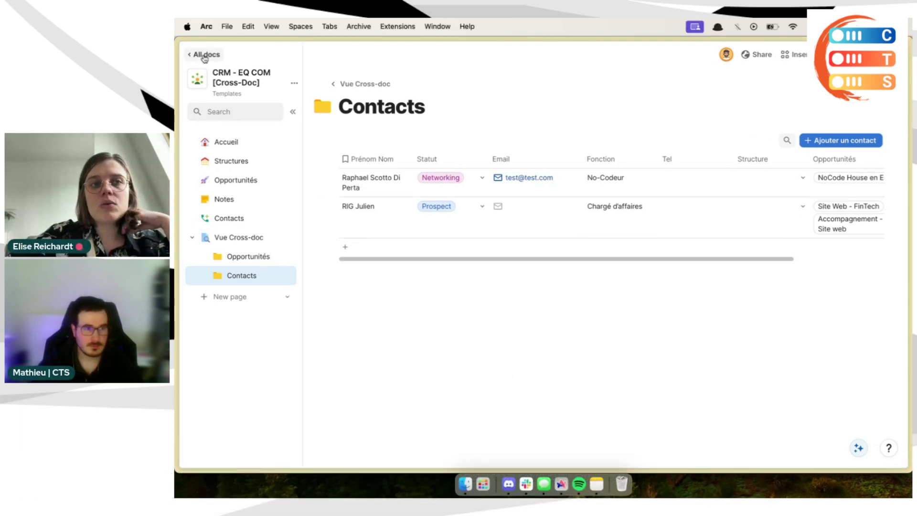
left_click(207, 55)
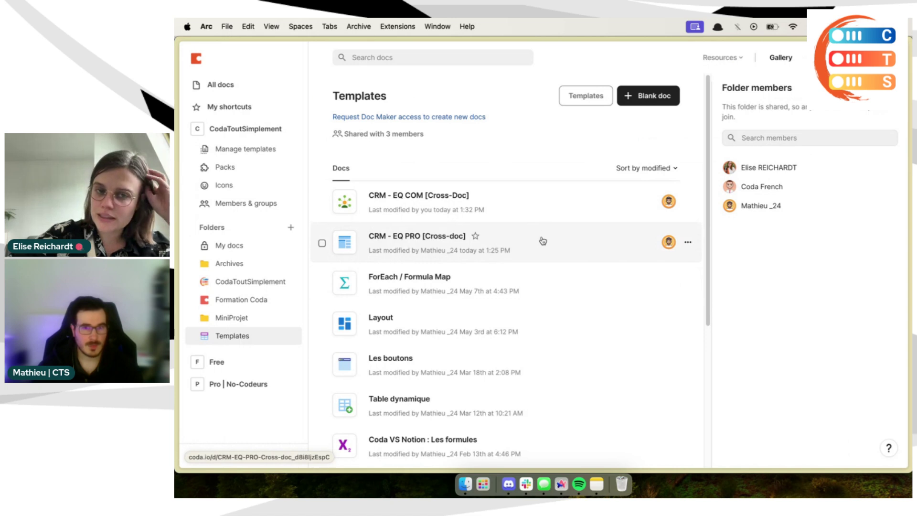
left_click(542, 240)
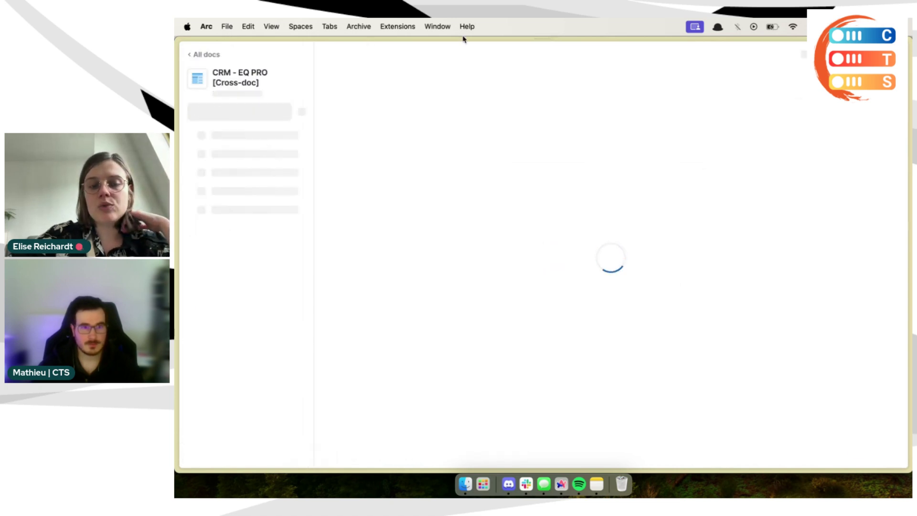
left_click(213, 55)
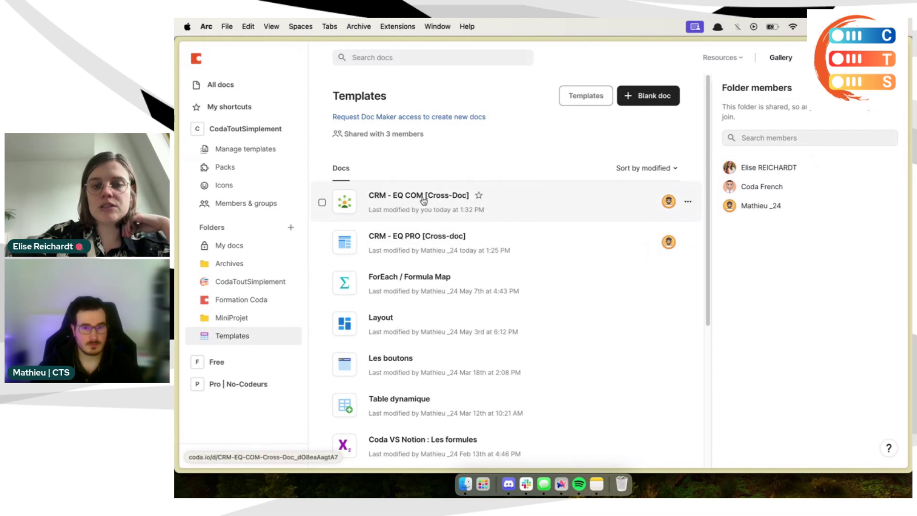
left_click(448, 240)
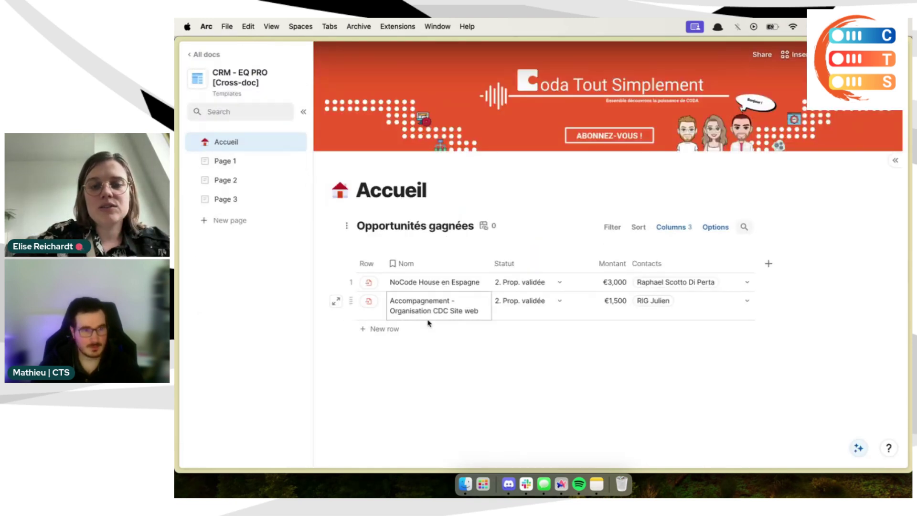
Step: Open the Cross-doc pack from below the Opportunités gagnées table on the Accueil page and search its source docs for "cross"
left_click(426, 387)
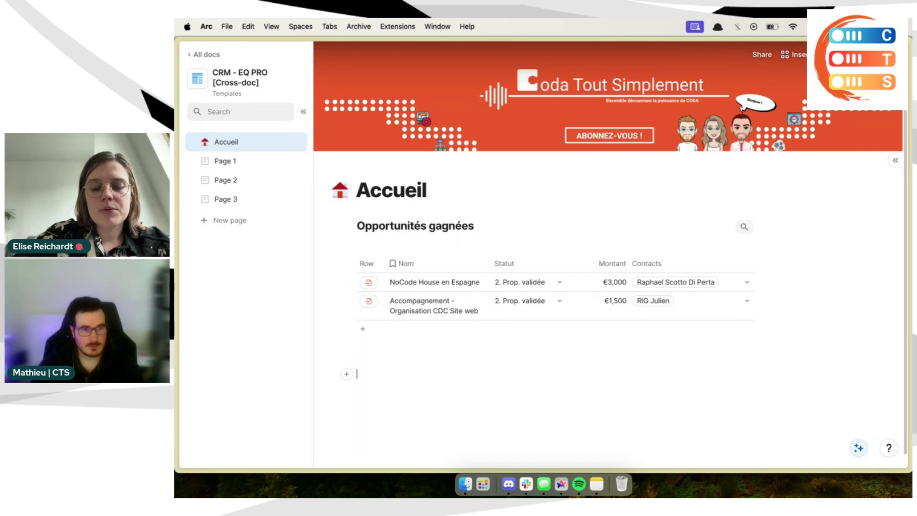
type("/")
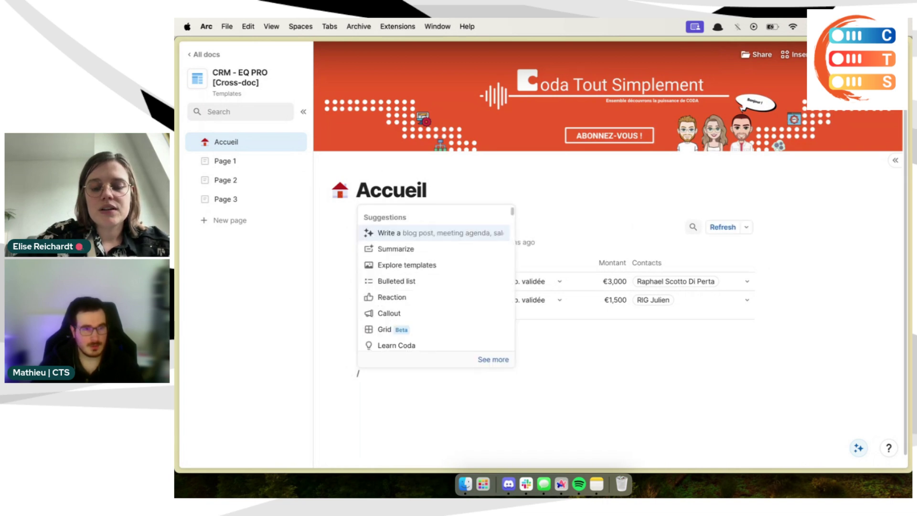
type("cross")
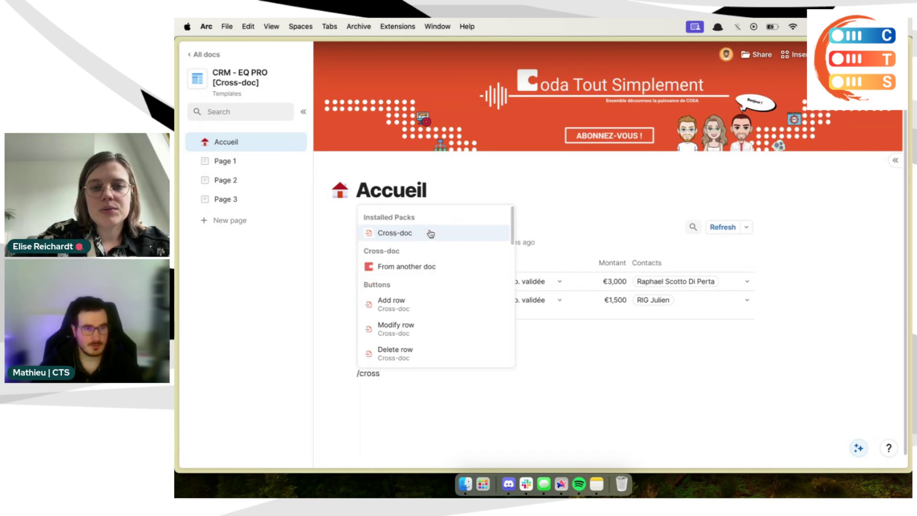
left_click(431, 234)
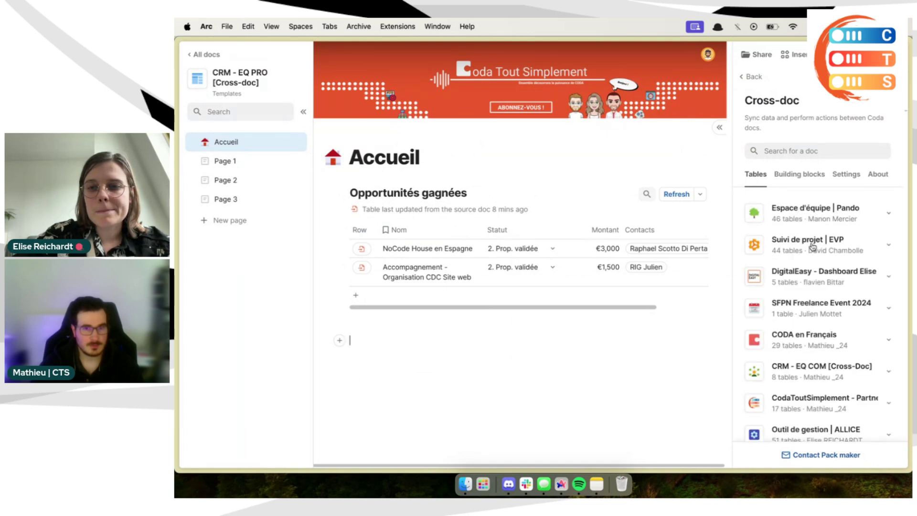
left_click(787, 151)
type("cro")
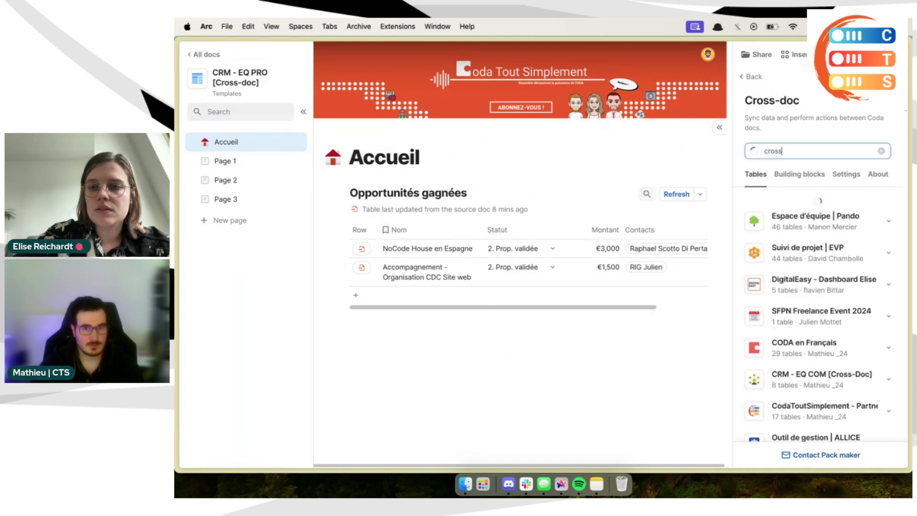
type("ss")
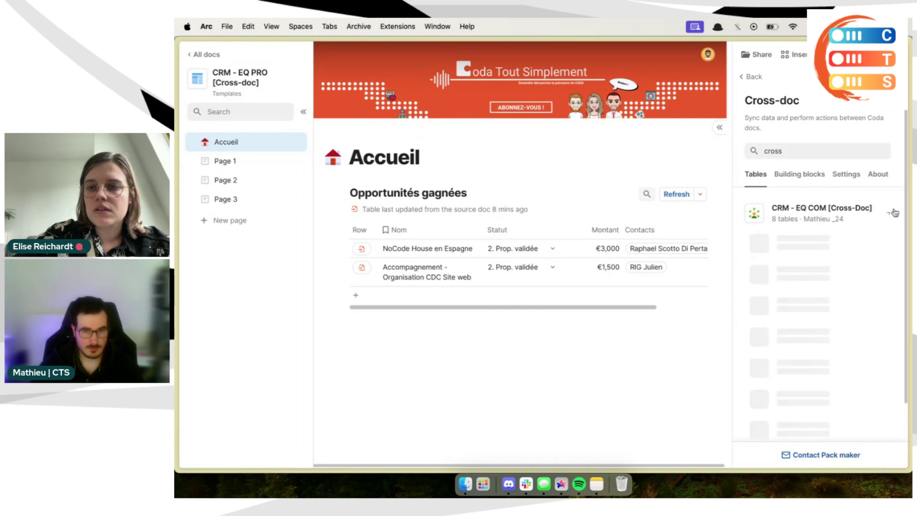
Step: Insert the View of DB Contacts table from CRM - EQ COM [Cross-Doc] below the Opportunités gagnées table
left_click(888, 213)
scroll(810, 303, "down", 4)
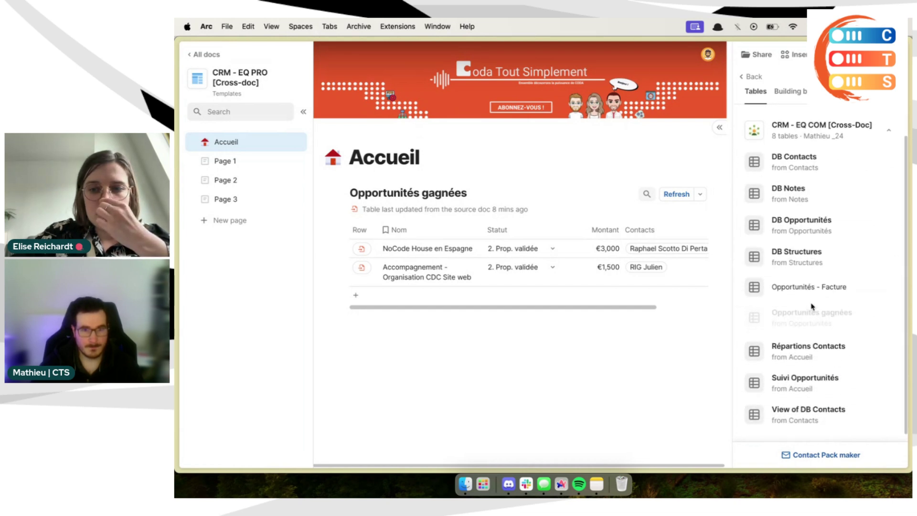
scroll(811, 356, "down", 1)
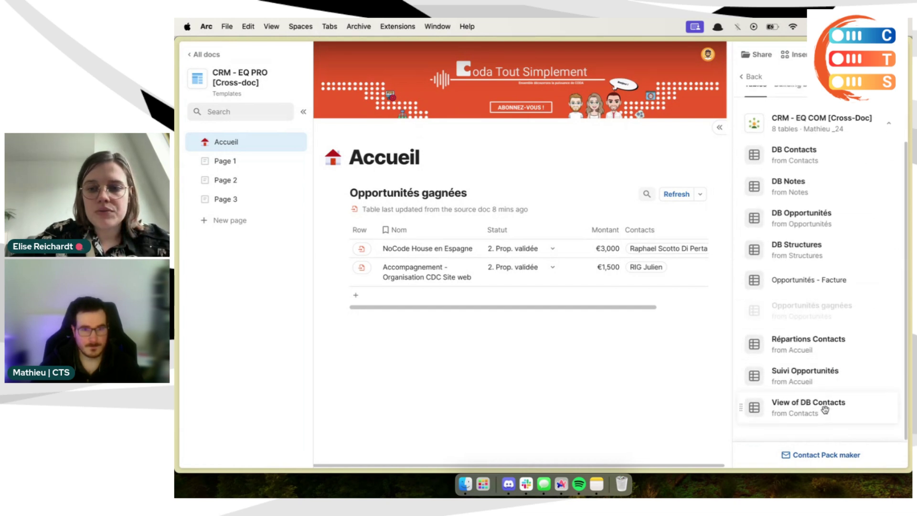
left_click_drag(822, 409, 467, 307)
mouse_move(205, 252)
left_click(425, 254)
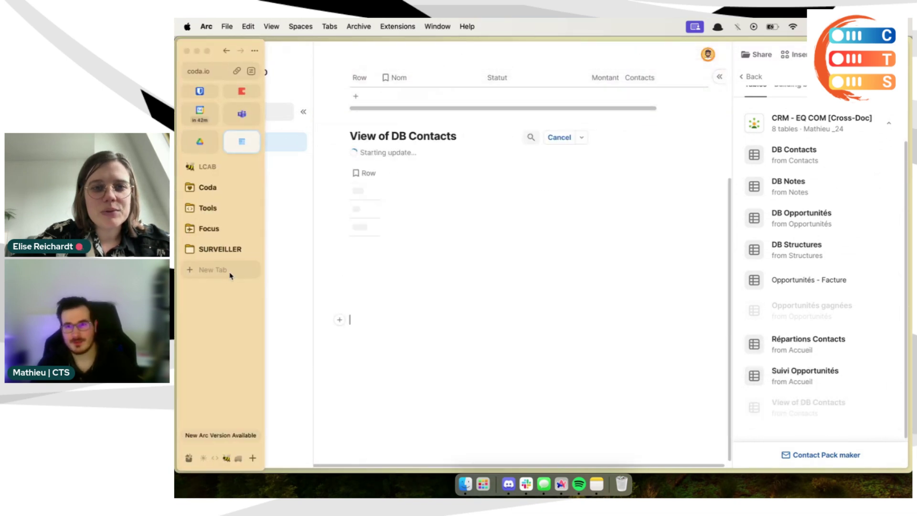
Step: Rename the imported contacts table as "Contacts closés"
scroll(406, 286, "up", 4)
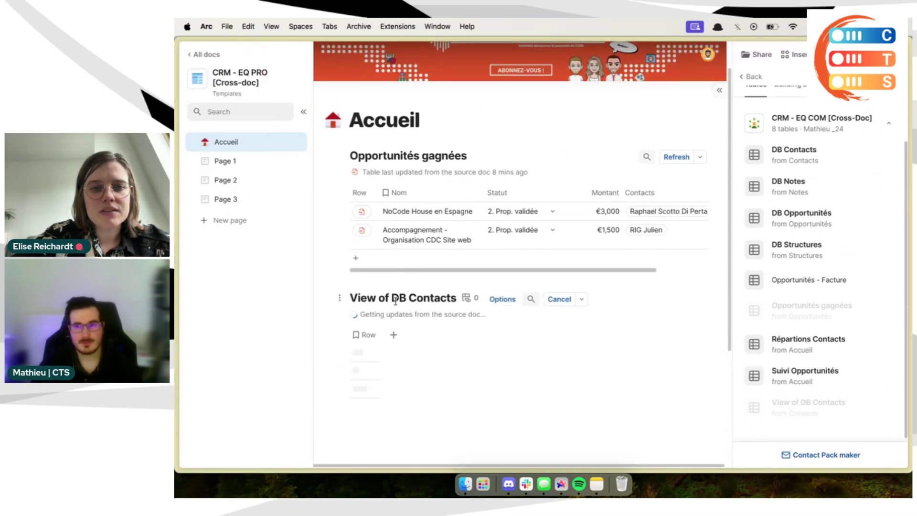
triple_click(396, 298)
type("Conta")
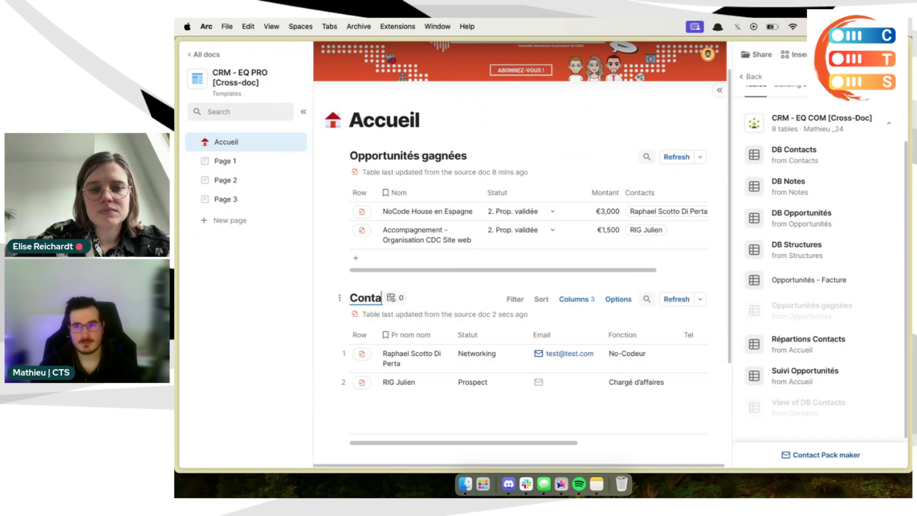
type("cts")
scroll(522, 243, "down", 2)
type("closés")
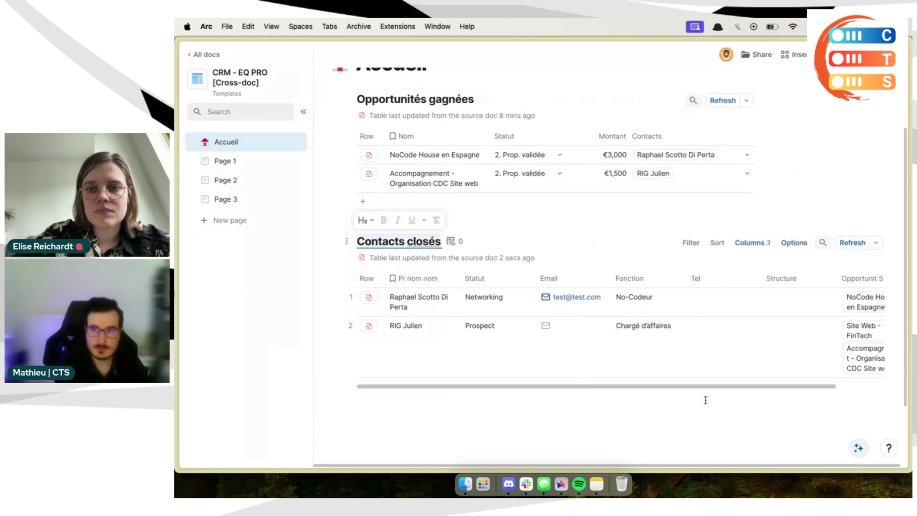
Step: Restore the missing accents in the Contacts closés column names, making them "Prénom nom" and "Opportunités"
scroll(549, 320, "right", 3)
left_click(571, 403)
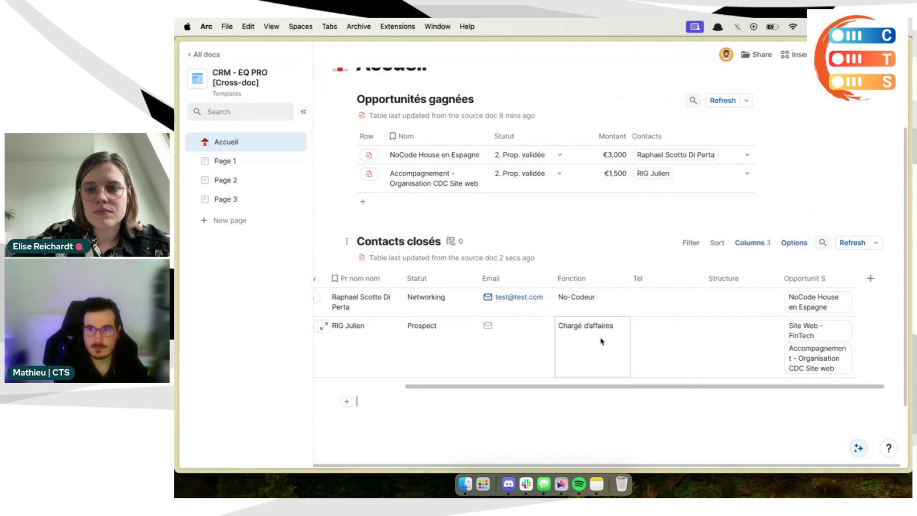
scroll(750, 339, "left", 3)
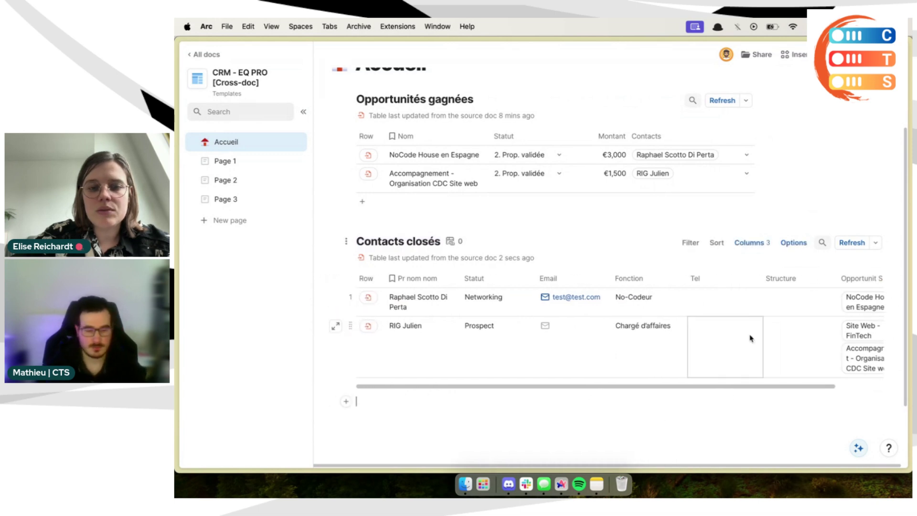
left_click(407, 277)
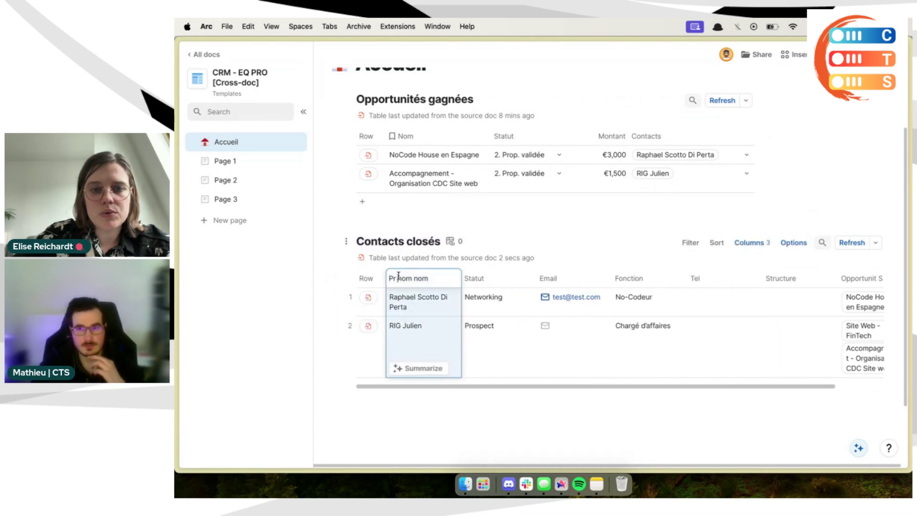
left_click(450, 405)
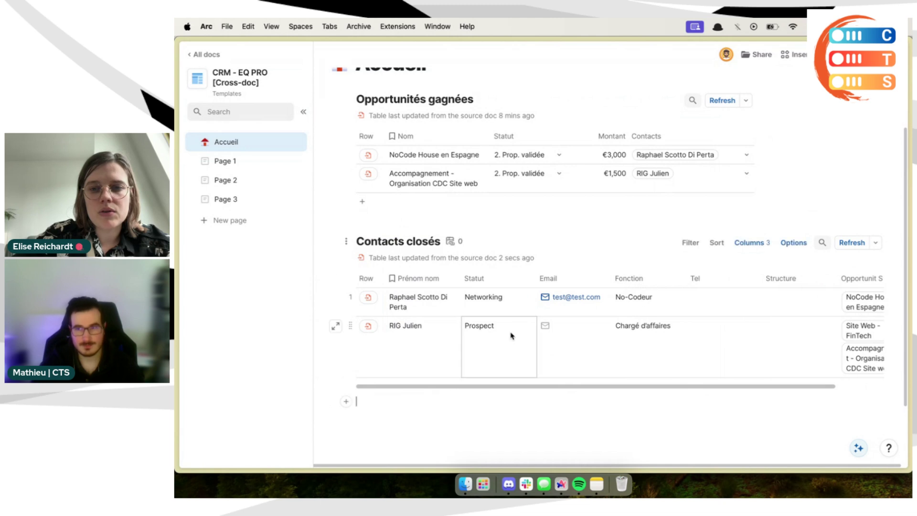
scroll(512, 333, "right", 3)
left_click(828, 278)
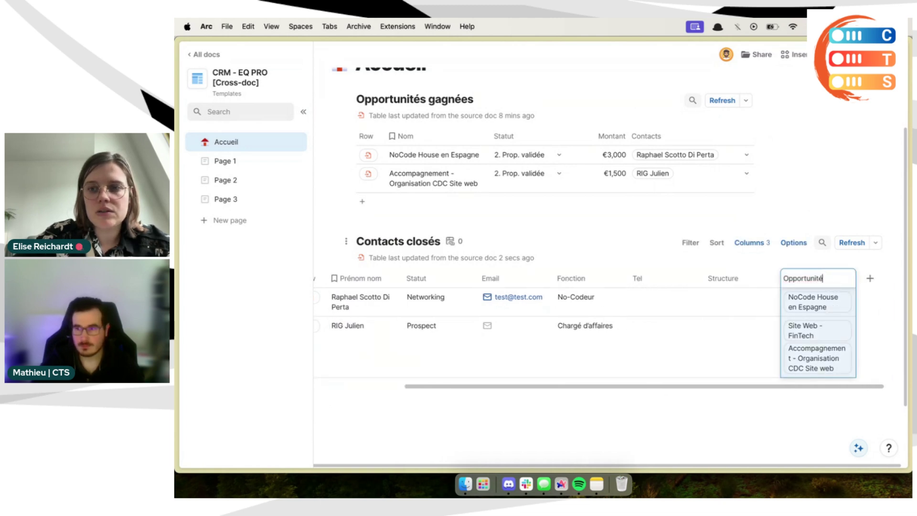
left_click(795, 398)
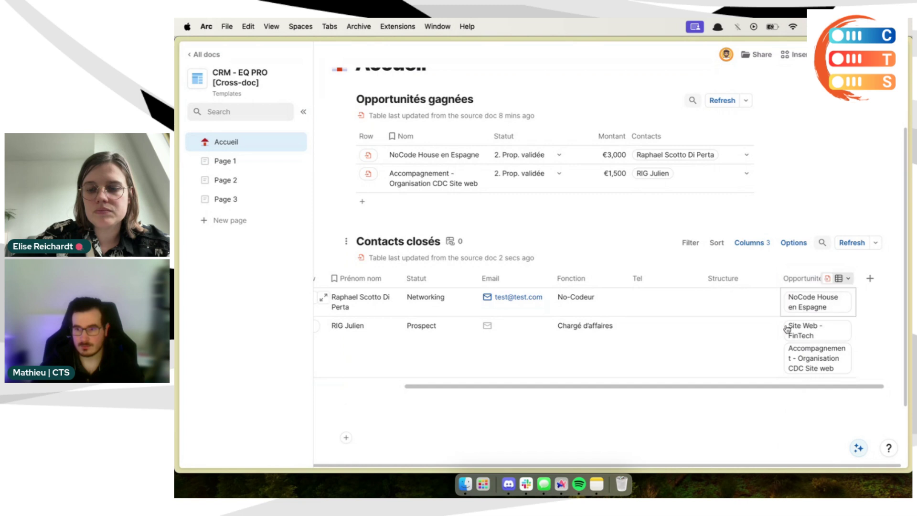
Step: Examine the contact card linked to the NoCode House en Espagne opportunity, down to its own Opportunités field
scroll(744, 357, "left", 2)
scroll(695, 338, "up", 2)
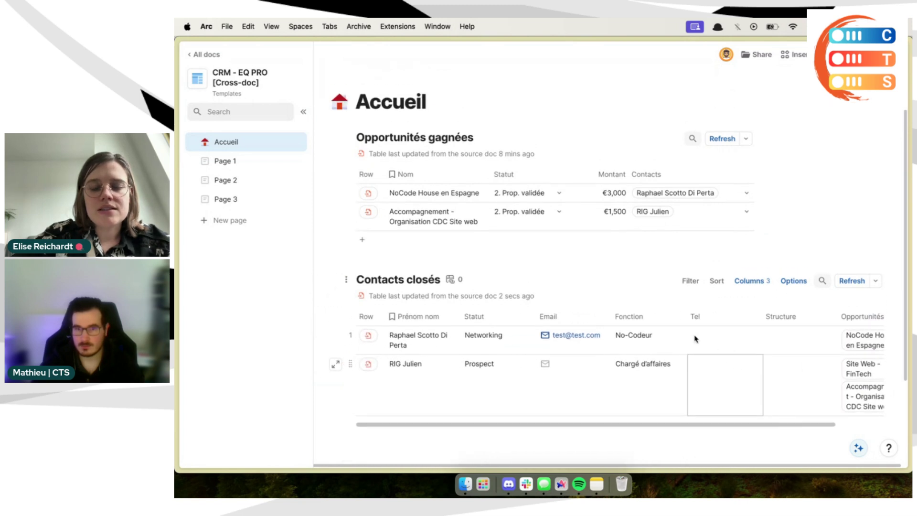
scroll(695, 339, "down", 1)
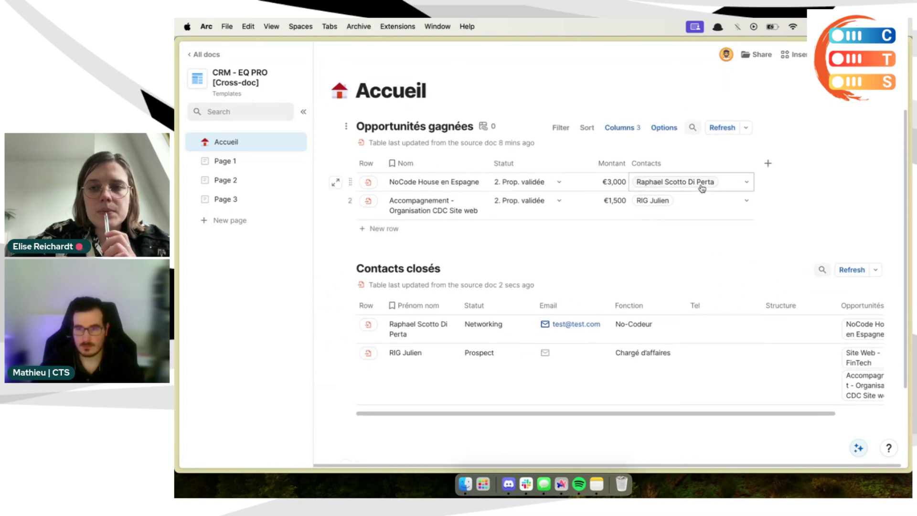
mouse_move(704, 186)
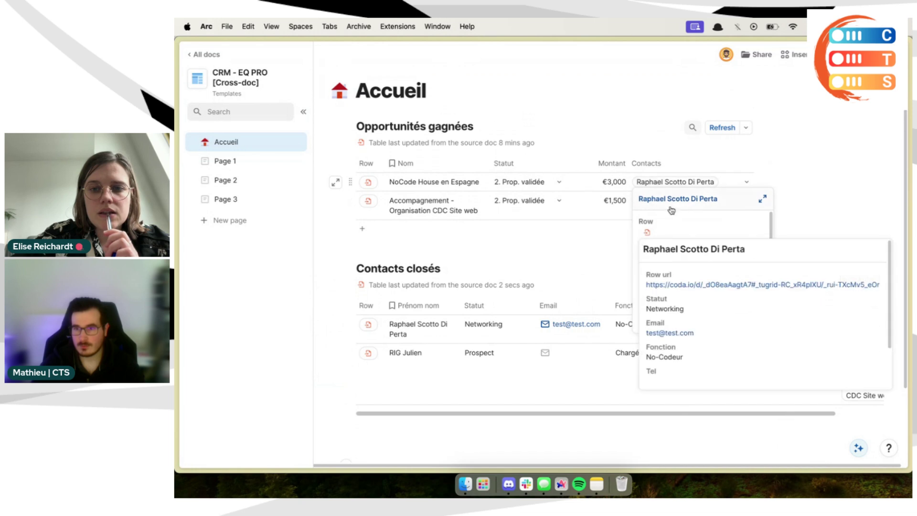
scroll(673, 248, "down", 3)
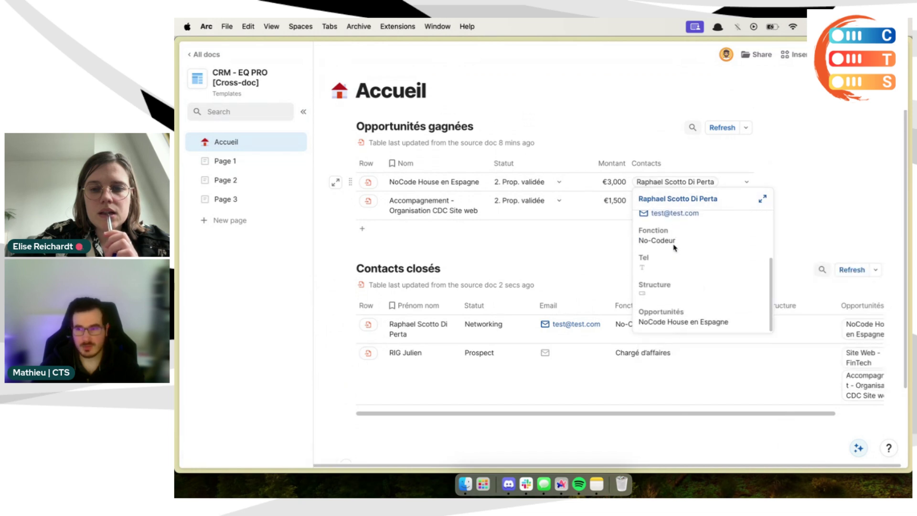
scroll(693, 258, "up", 2)
left_click(551, 442)
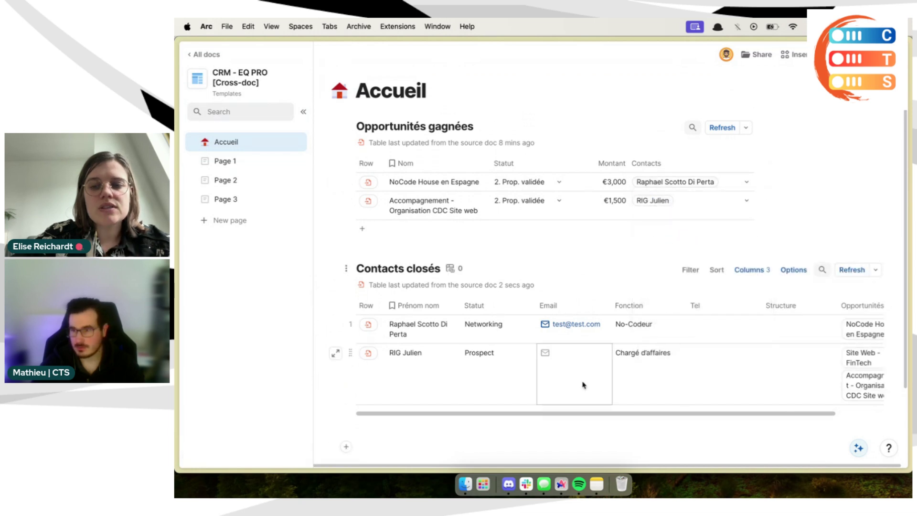
Step: Widen the Opportunités column of the Contacts closés table
scroll(582, 382, "down", 1)
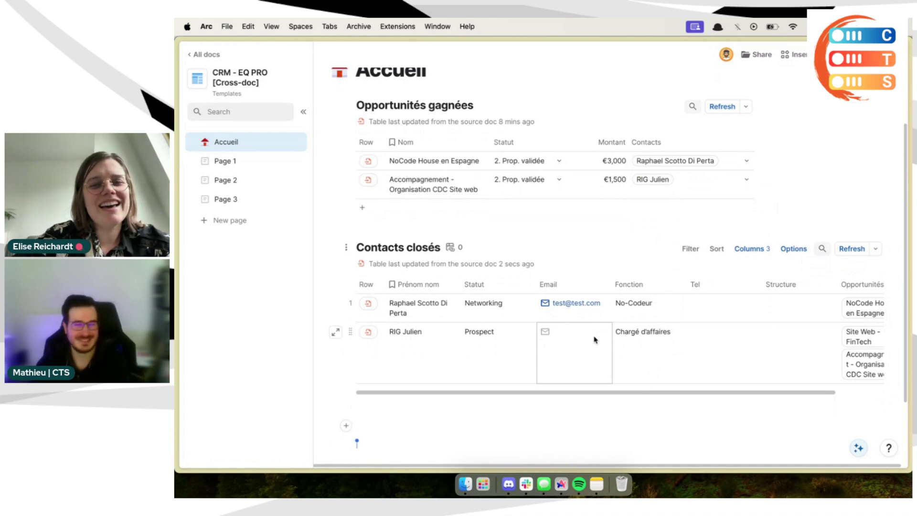
scroll(595, 339, "right", 3)
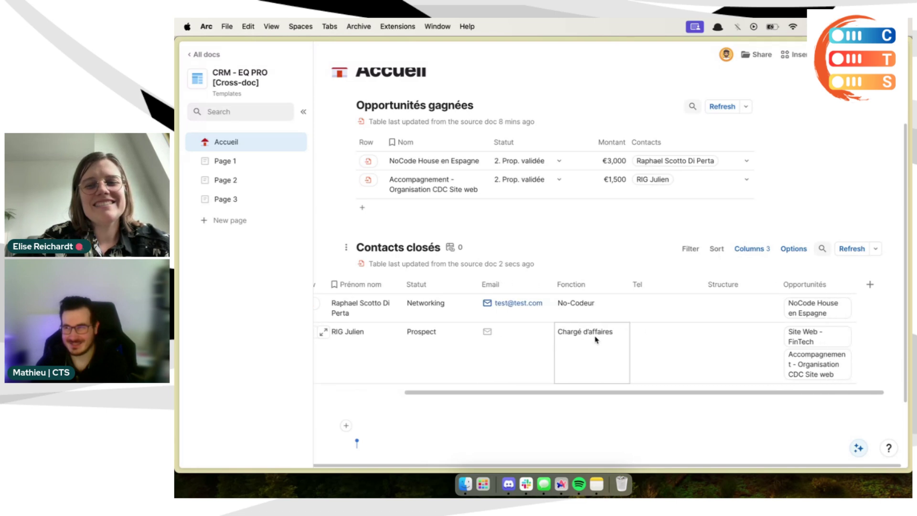
scroll(778, 324, "up", 1)
scroll(775, 334, "right", 2)
scroll(774, 333, "left", 3)
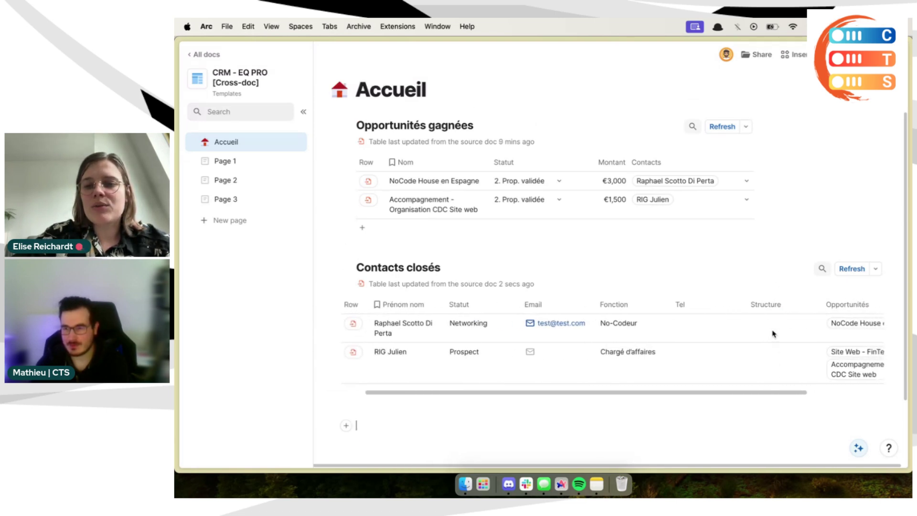
scroll(774, 333, "right", 4)
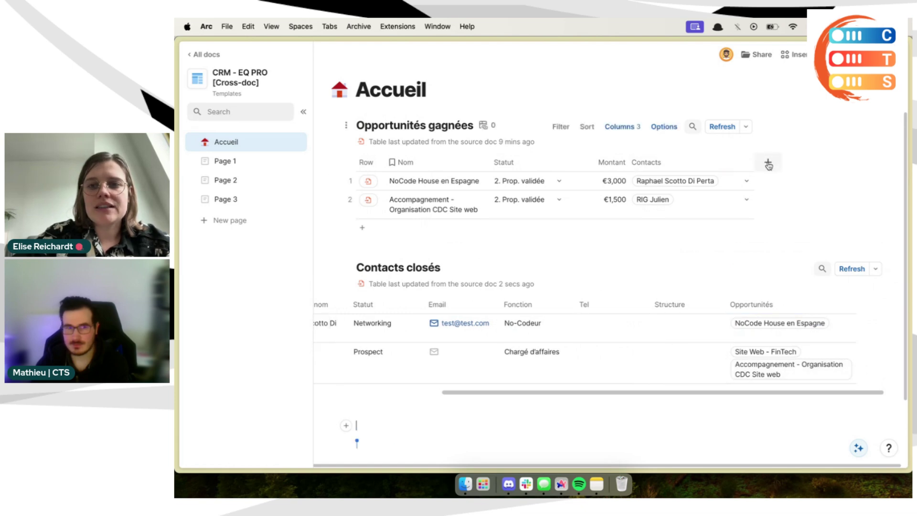
Step: Add a formula column to the Opportunités gagnées table that returns Contacts.Statut for each row
left_click(768, 163)
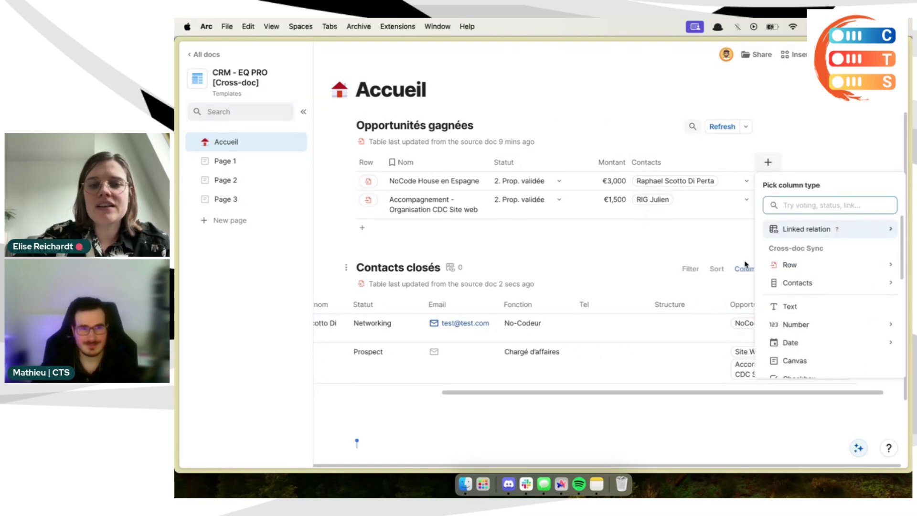
type("for")
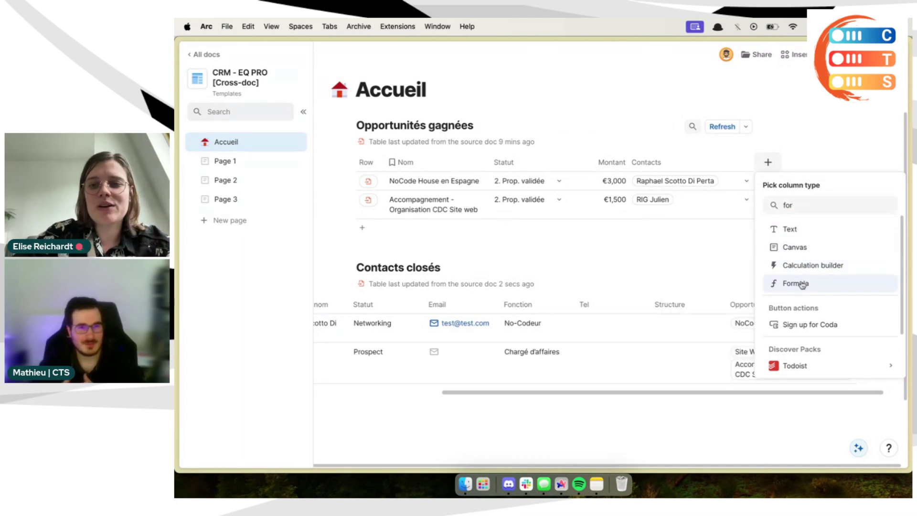
left_click(802, 283)
type("contacts")
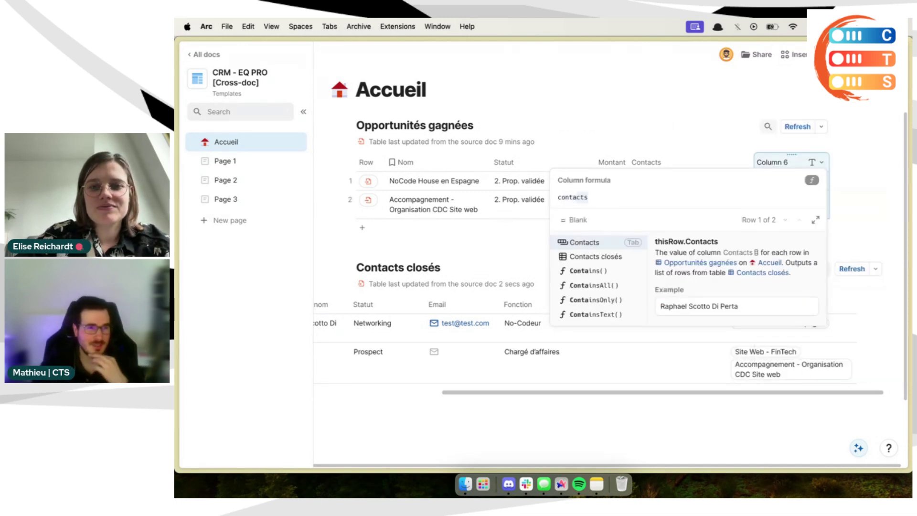
key("Tab")
type(".st")
key("Tab")
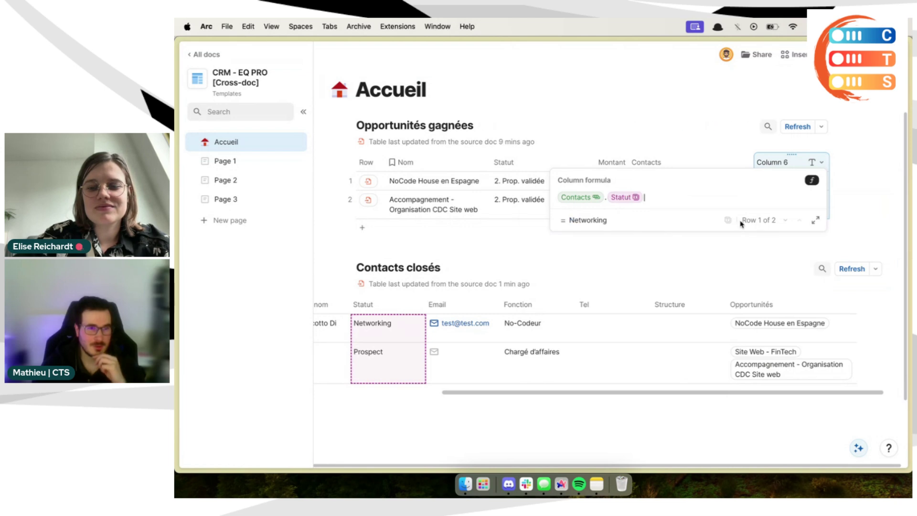
Step: Rename the new formula column of the Opportunités gagnées table as "Statut du contact"
left_click(791, 161)
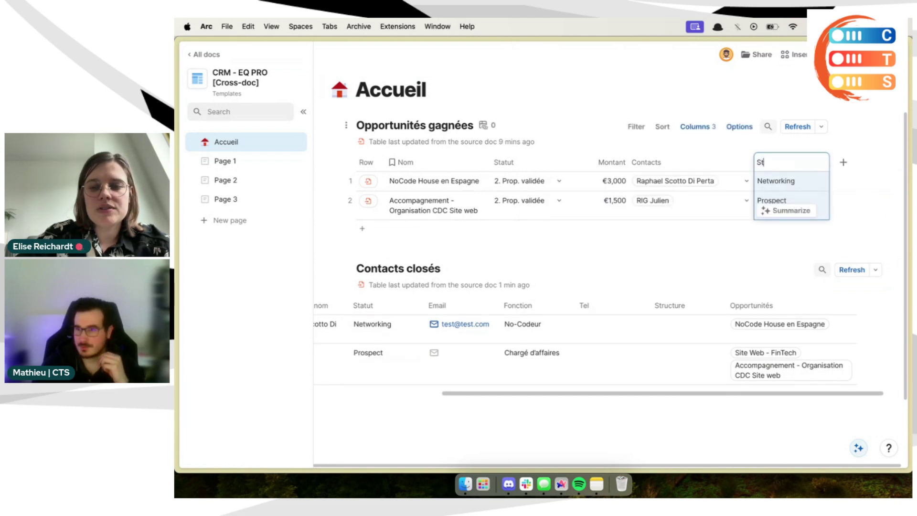
type("act")
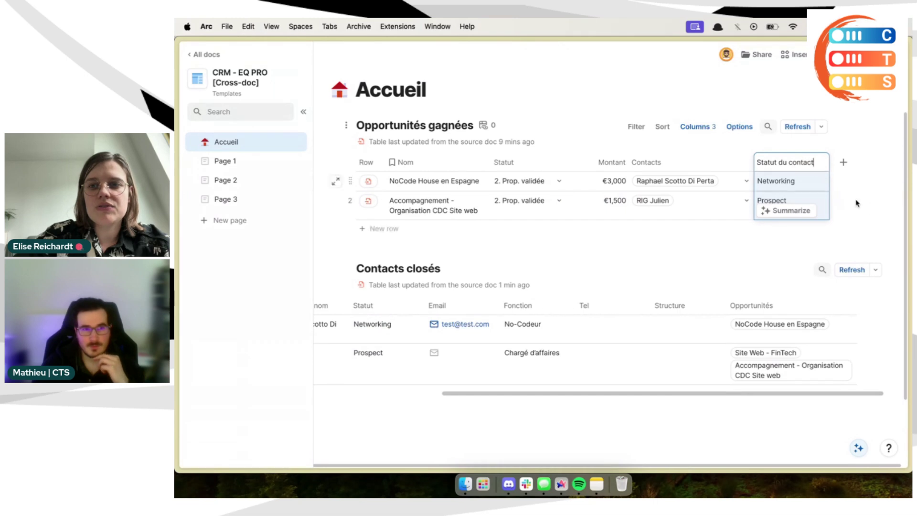
key("Return")
Step: Review the column formula behind Statut du contact, leaving it unmodified
left_click(821, 162)
left_click(789, 211)
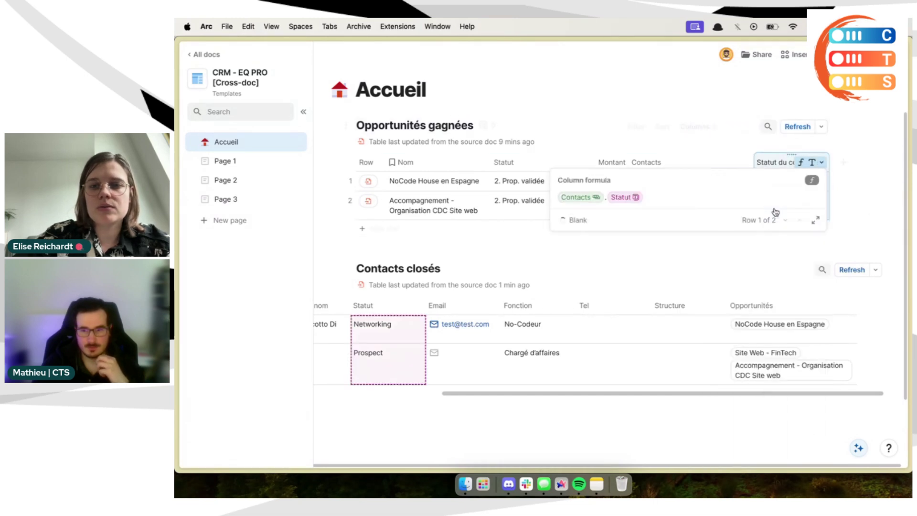
left_click(844, 213)
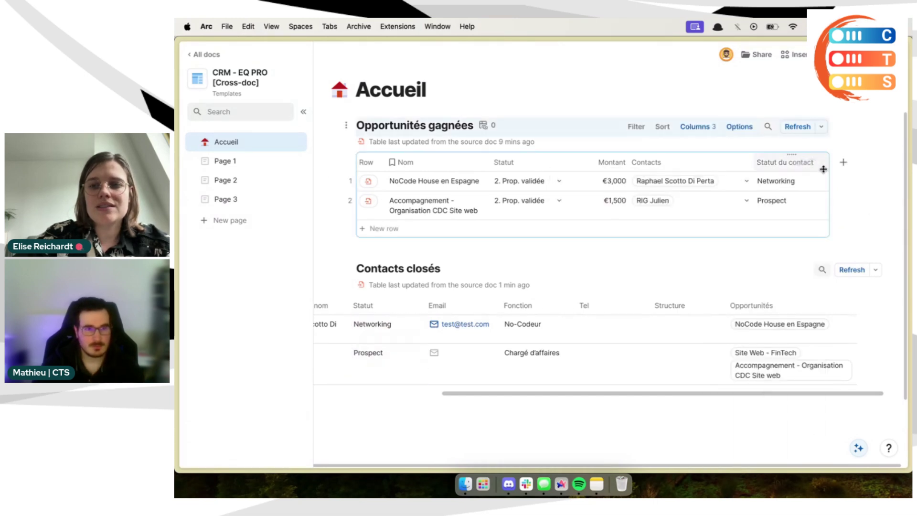
Step: Examine the Opportunités gagnées and Contacts closés tables on the Accueil page, including their linked columns
scroll(696, 294, "down", 2)
scroll(688, 310, "down", 1)
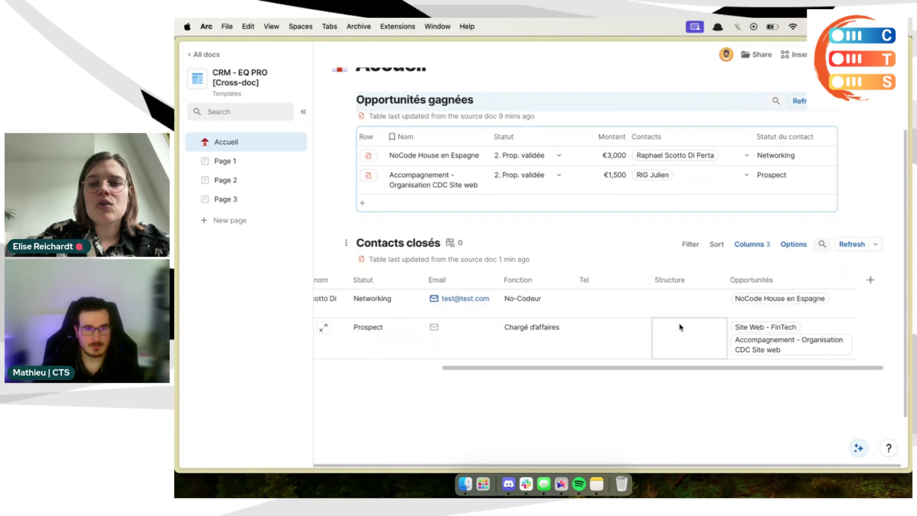
scroll(680, 324, "left", 3)
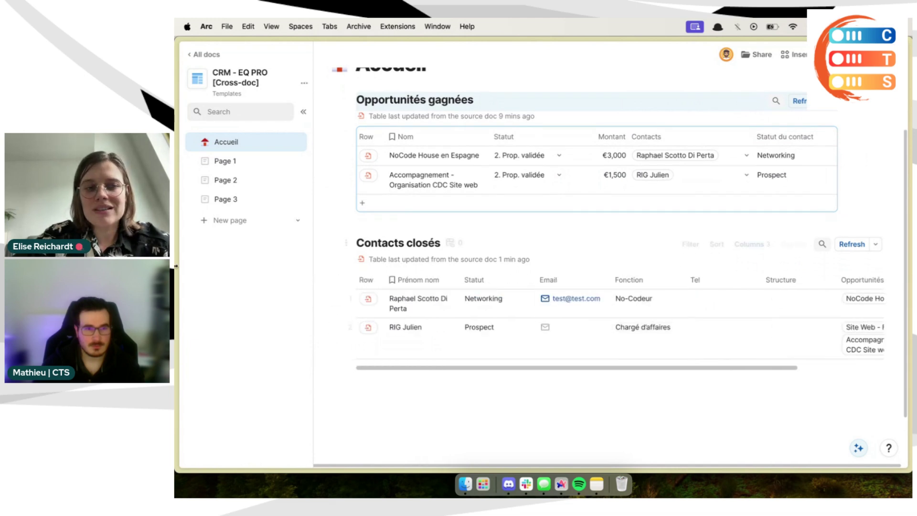
mouse_move(175, 267)
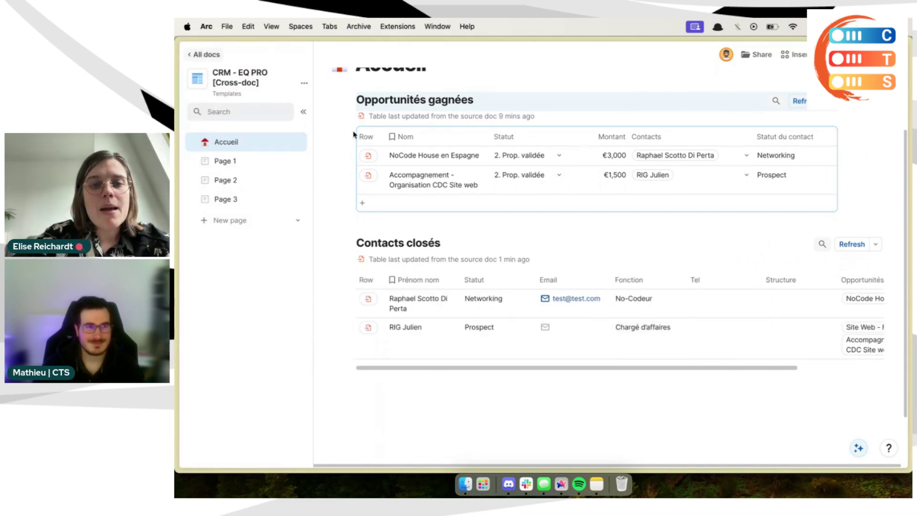
scroll(684, 155, "up", 1)
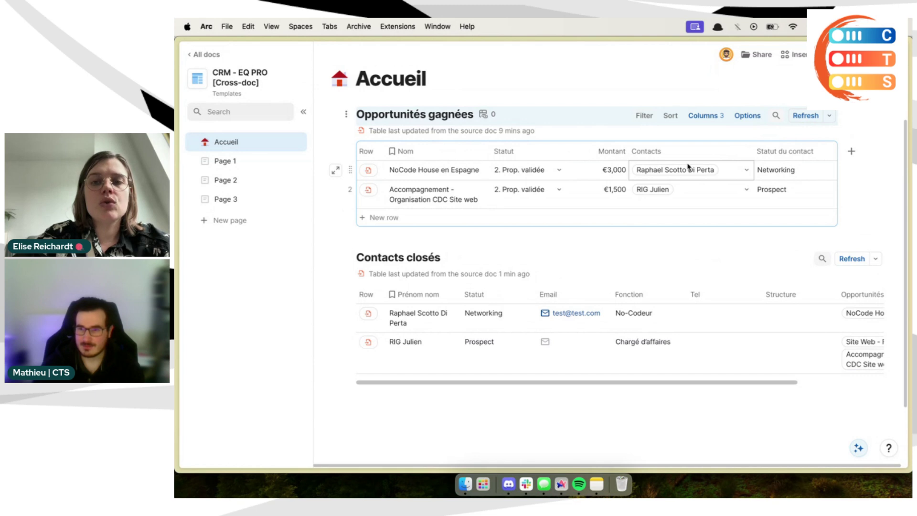
mouse_move(672, 196)
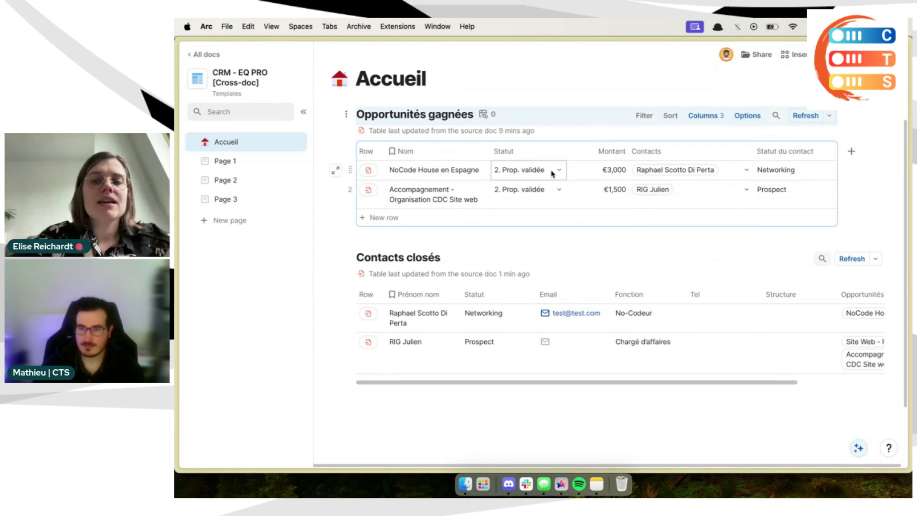
scroll(640, 315, "right", 5)
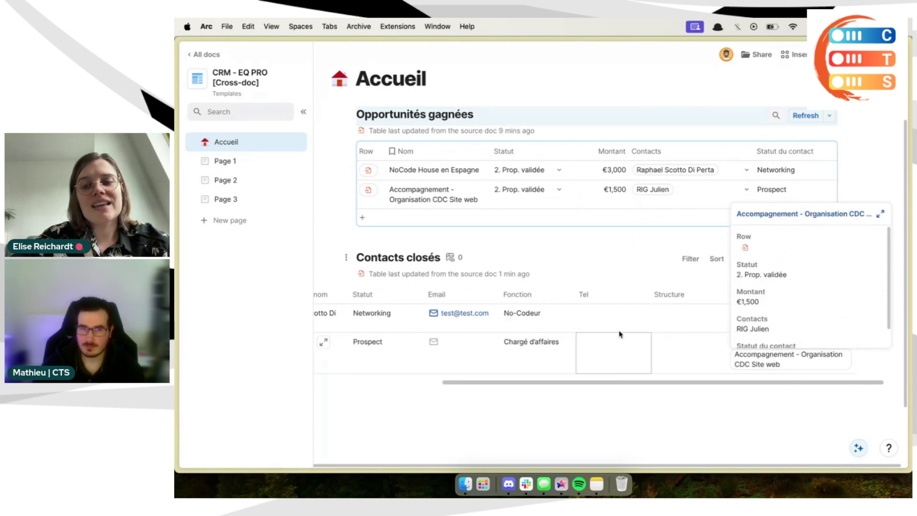
scroll(669, 343, "left", 5)
scroll(670, 346, "up", 1)
left_click(664, 428)
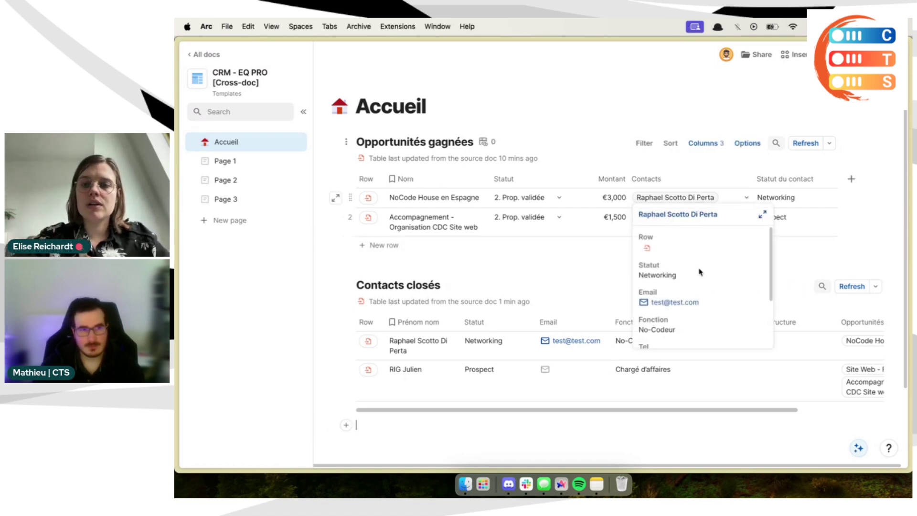
Step: Inspect the linked contact card for the NoCode House en Espagne opportunity and the linked opportunity card in Contacts closés
scroll(702, 380, "right", 5)
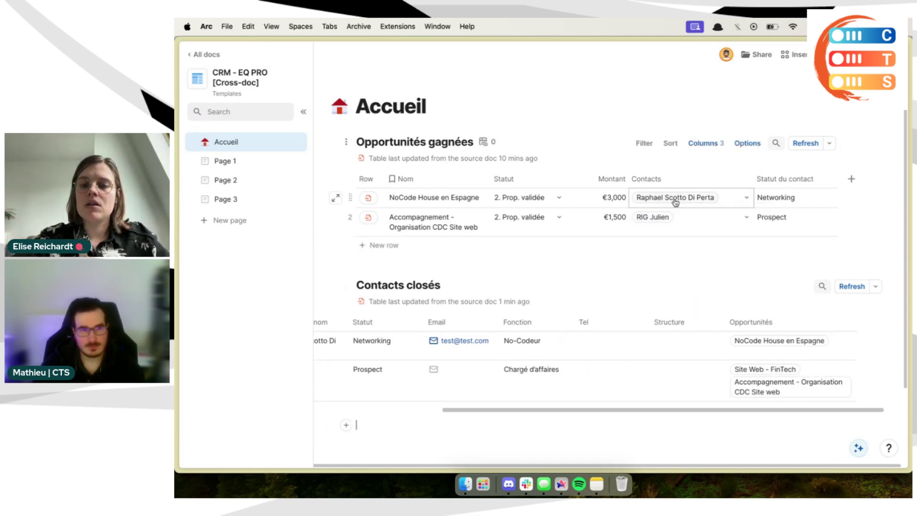
scroll(678, 264, "down", 2)
scroll(678, 264, "down", 1)
scroll(673, 286, "up", 3)
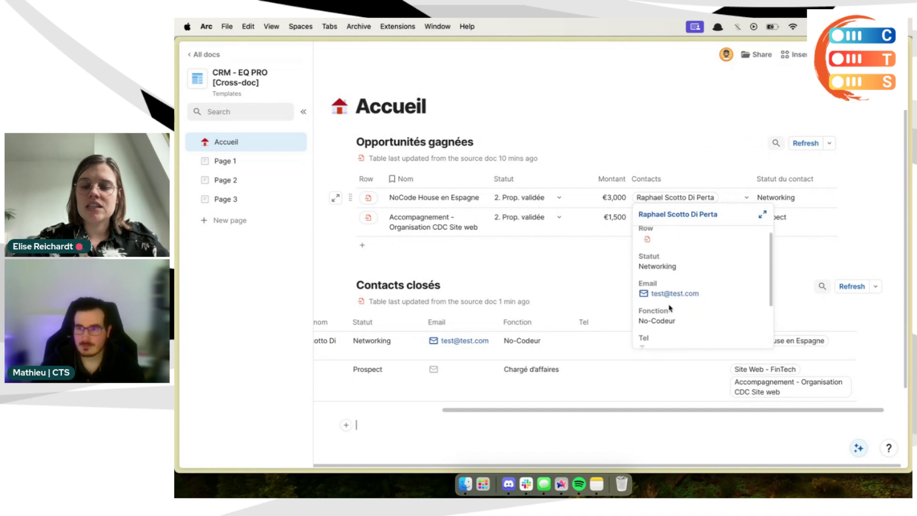
mouse_move(818, 347)
scroll(792, 286, "down", 2)
scroll(775, 322, "up", 1)
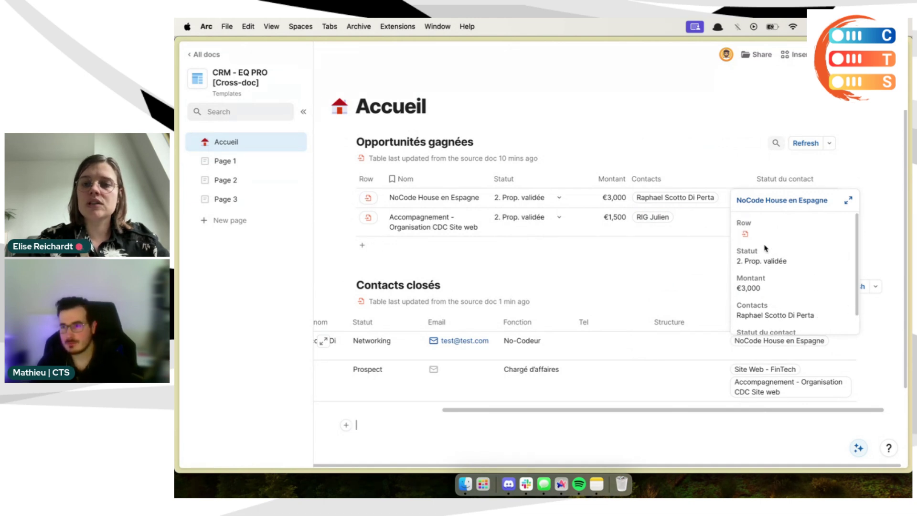
scroll(766, 248, "down", 1)
scroll(766, 247, "up", 1)
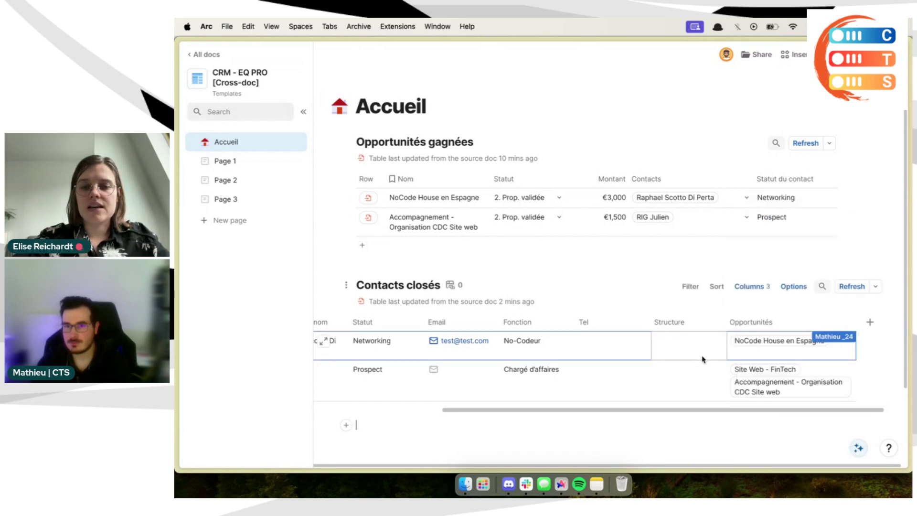
scroll(702, 359, "left", 3)
scroll(700, 382, "down", 4)
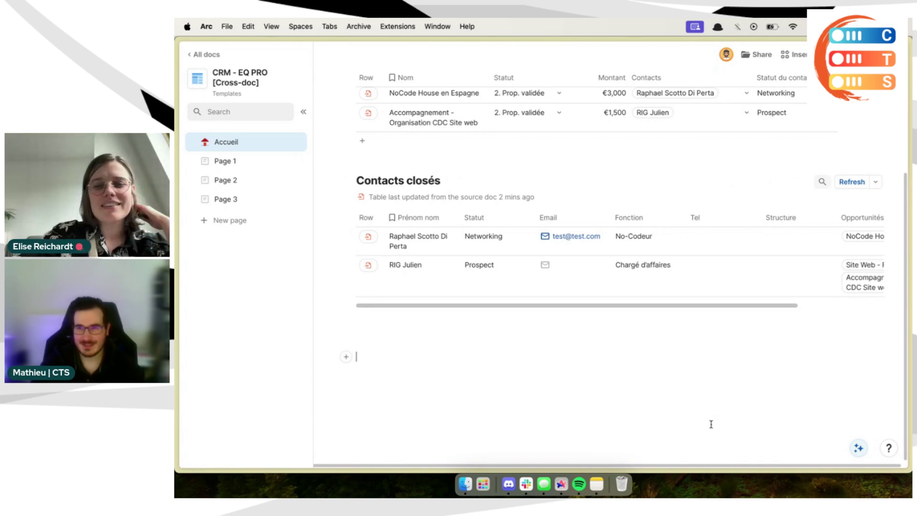
scroll(700, 382, "up", 5)
scroll(557, 340, "down", 1)
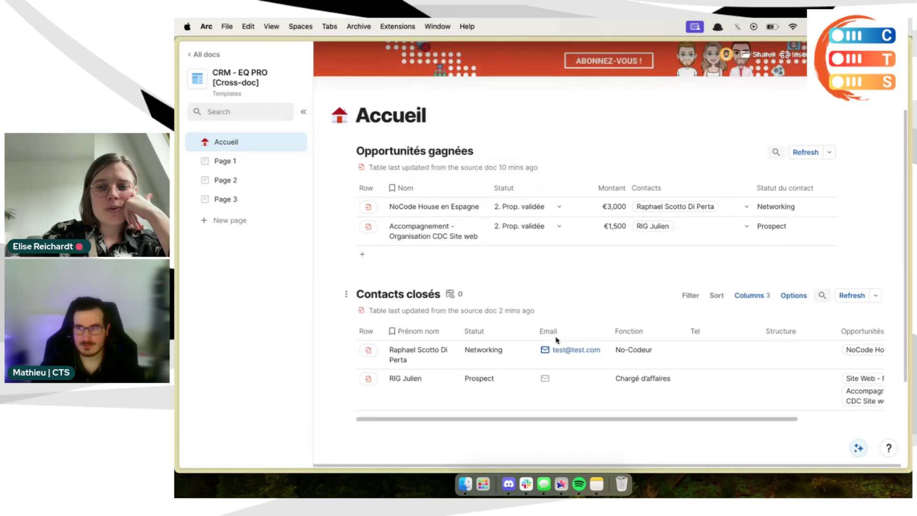
scroll(528, 375, "up", 1)
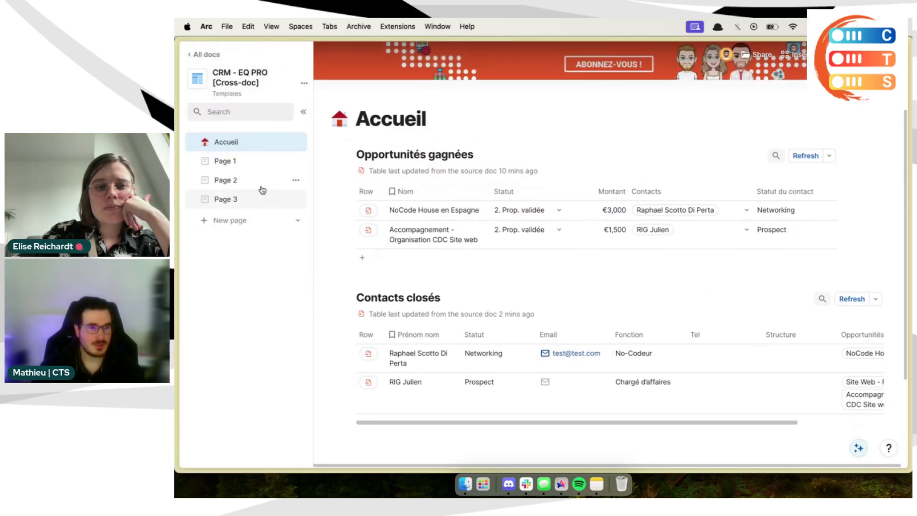
scroll(429, 287, "down", 3)
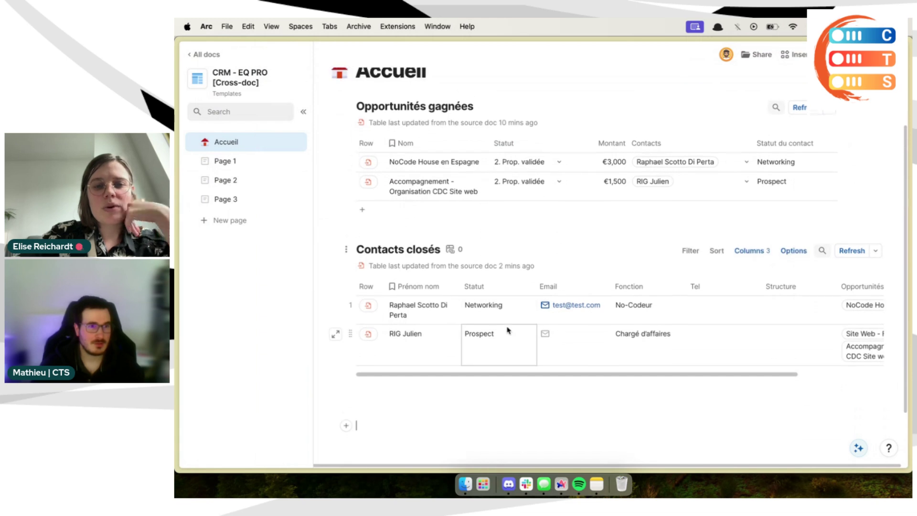
scroll(507, 329, "up", 2)
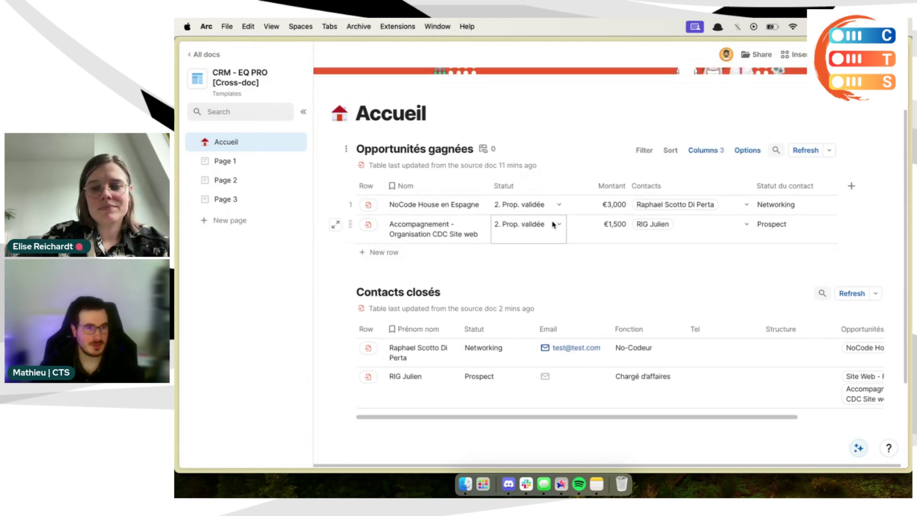
scroll(553, 225, "up", 2)
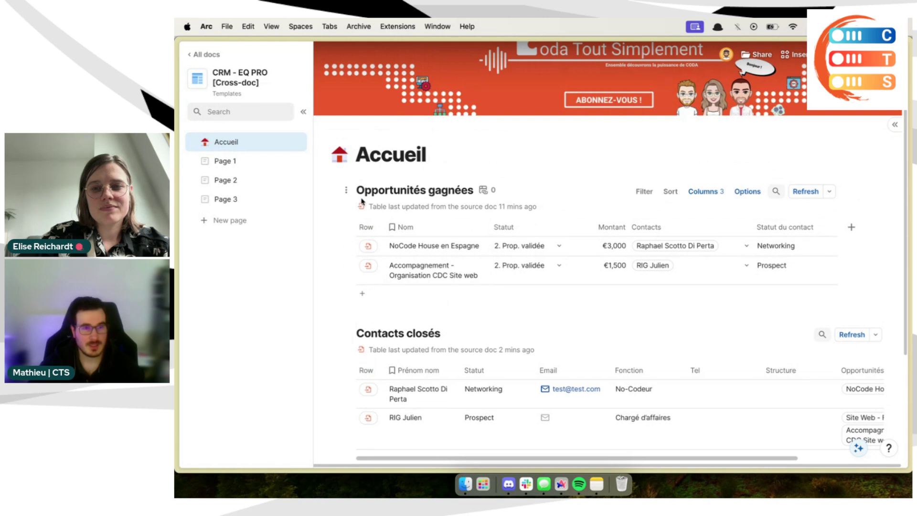
scroll(372, 237, "up", 1)
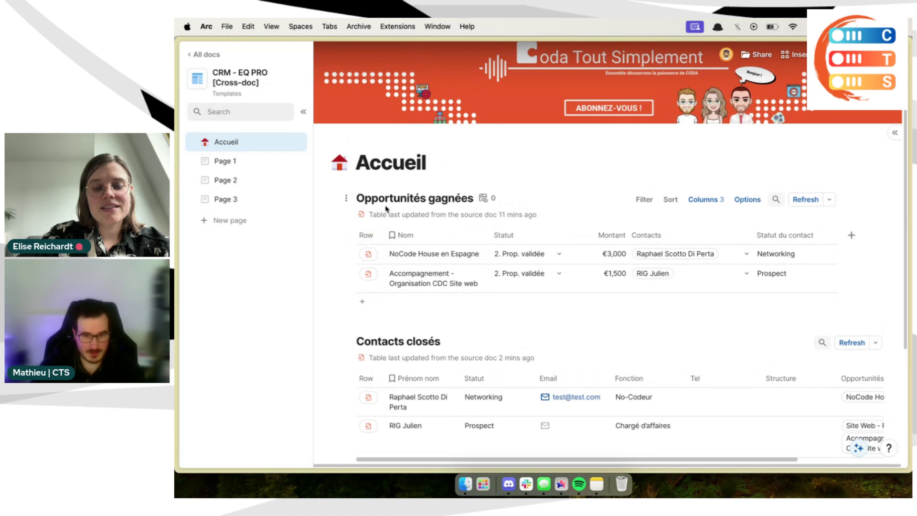
Step: Look through Page 1, Accueil and Page 2 to check which table each page holds
left_click(232, 161)
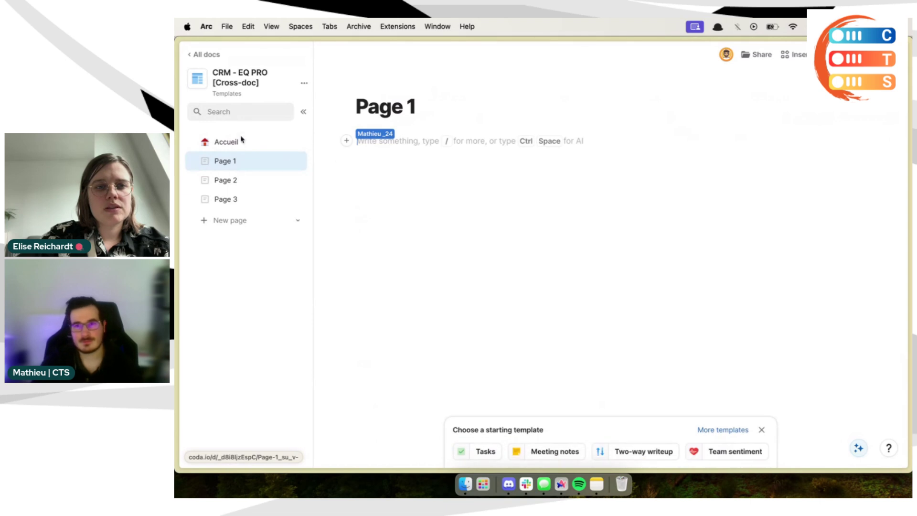
left_click(239, 144)
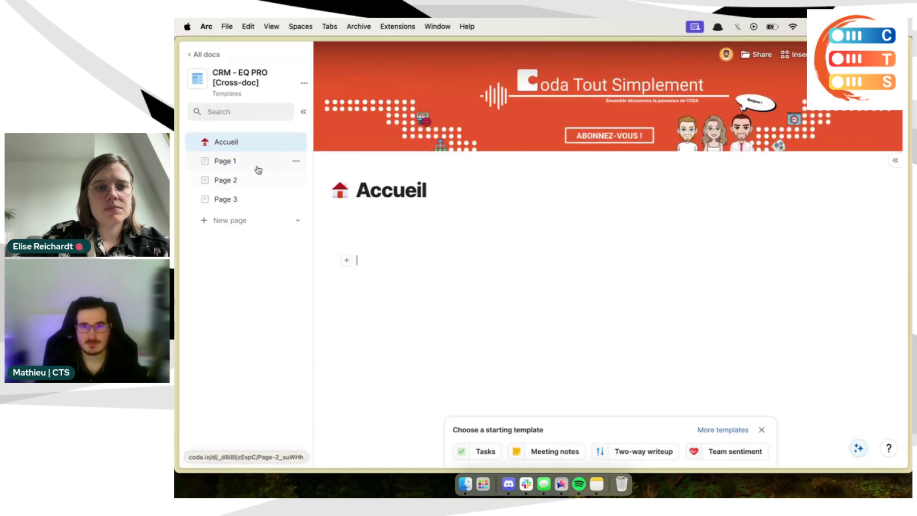
left_click(258, 169)
left_click(264, 184)
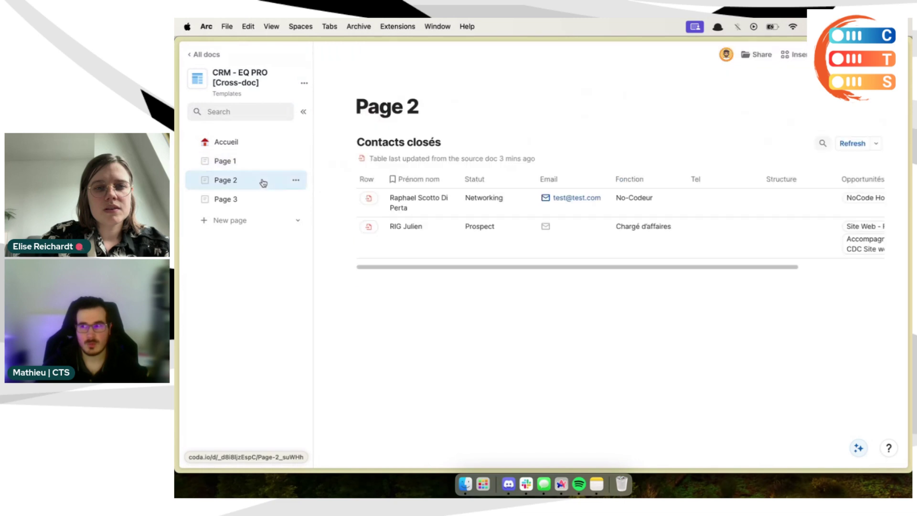
Step: Open the page holding the Opportunités gagnées table and narrow the table's Contacts column
left_click(258, 166)
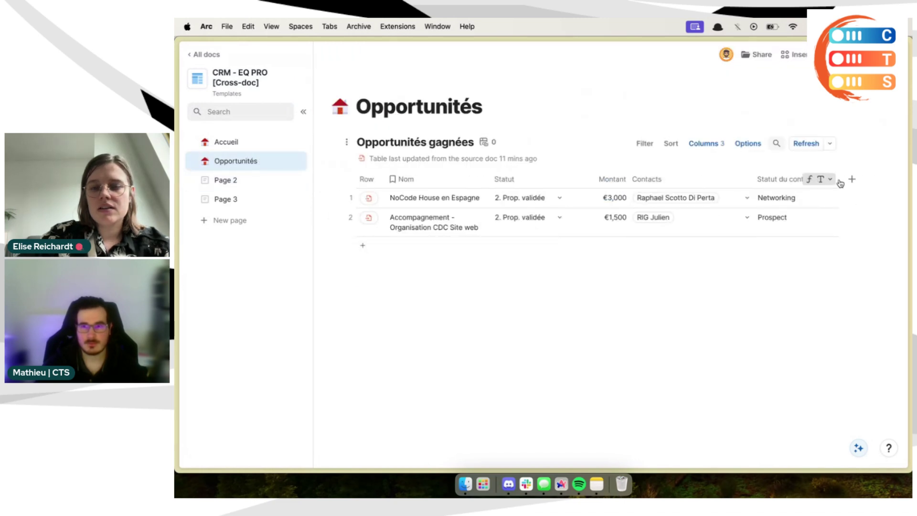
left_click_drag(756, 186, 740, 180)
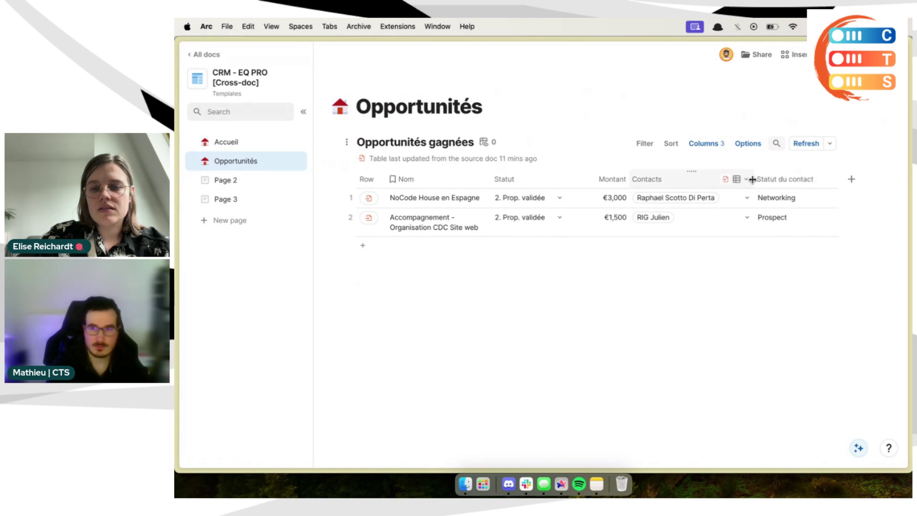
left_click(792, 212)
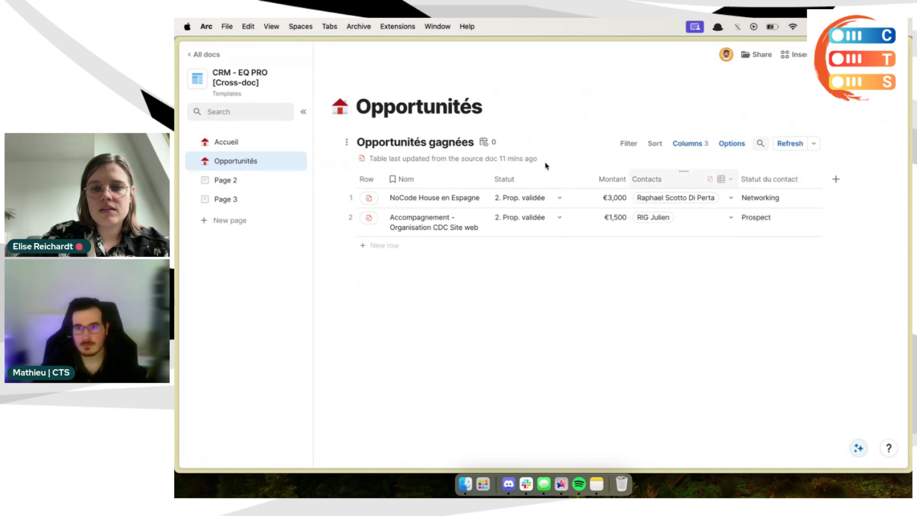
left_click(836, 179)
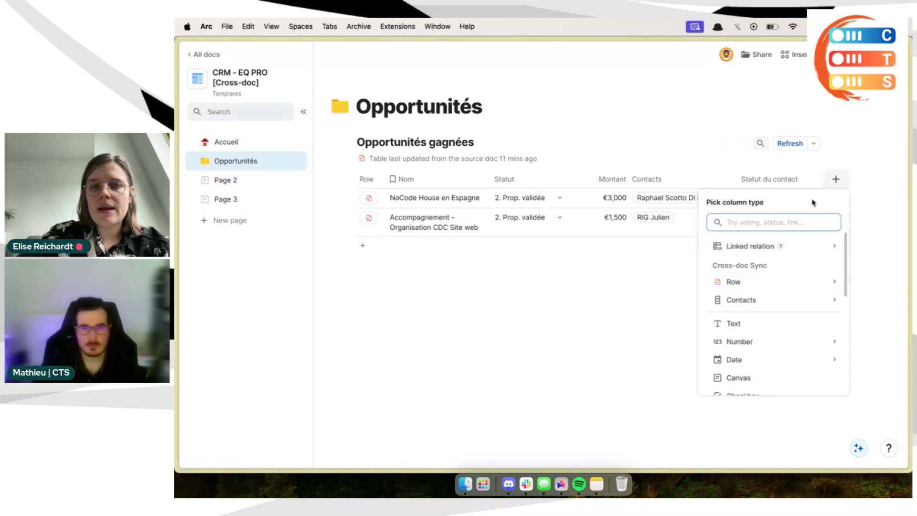
left_click(617, 317)
left_click(382, 141)
left_click(520, 360)
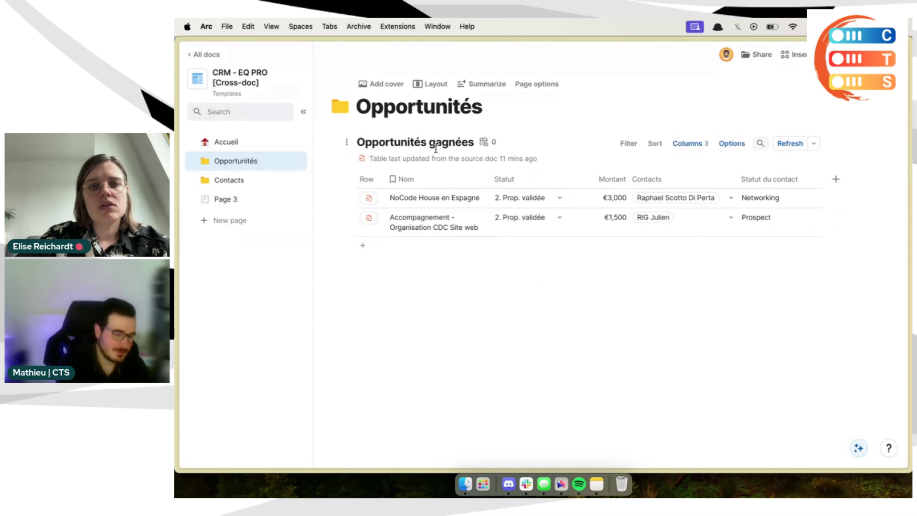
Step: Rename the Opportunités gagnées table as Projets
left_click(365, 143)
triple_click(366, 143)
type("projet")
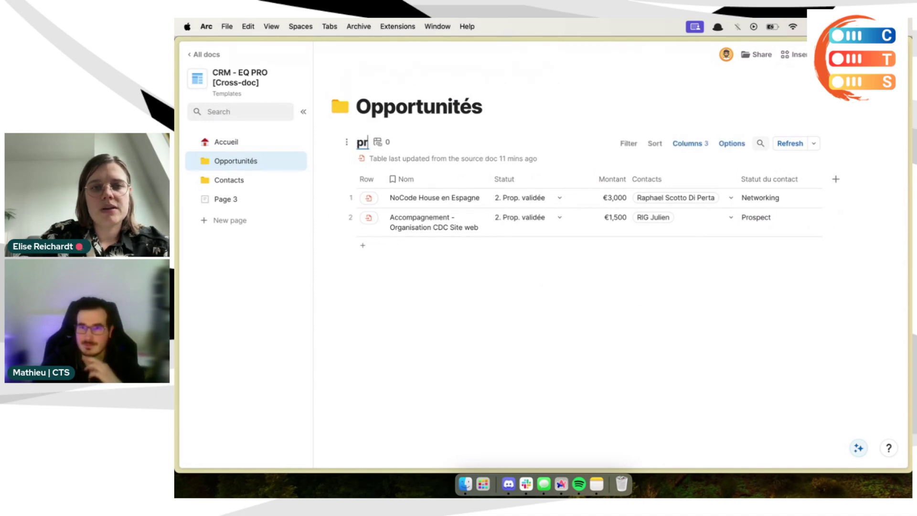
key("BackSpace")
key("BackSpace")
key("BackSpace")
type("Projtes")
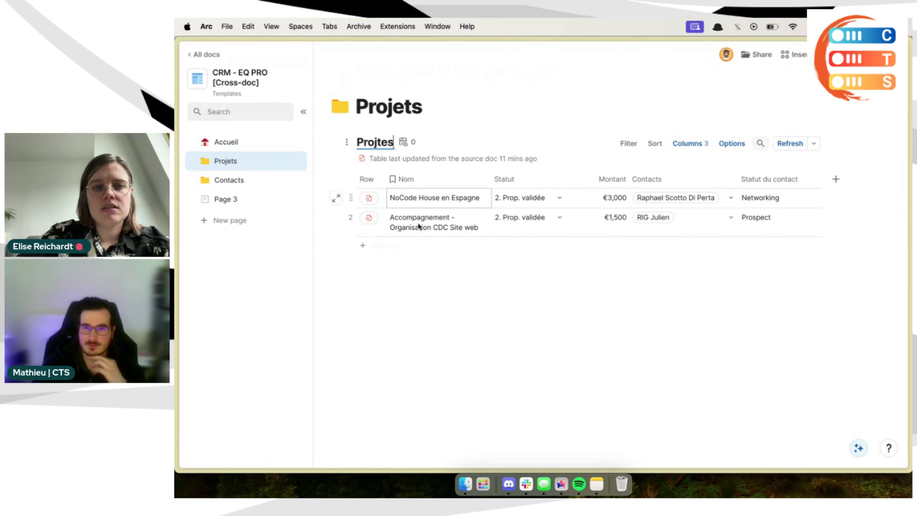
key("BackSpace")
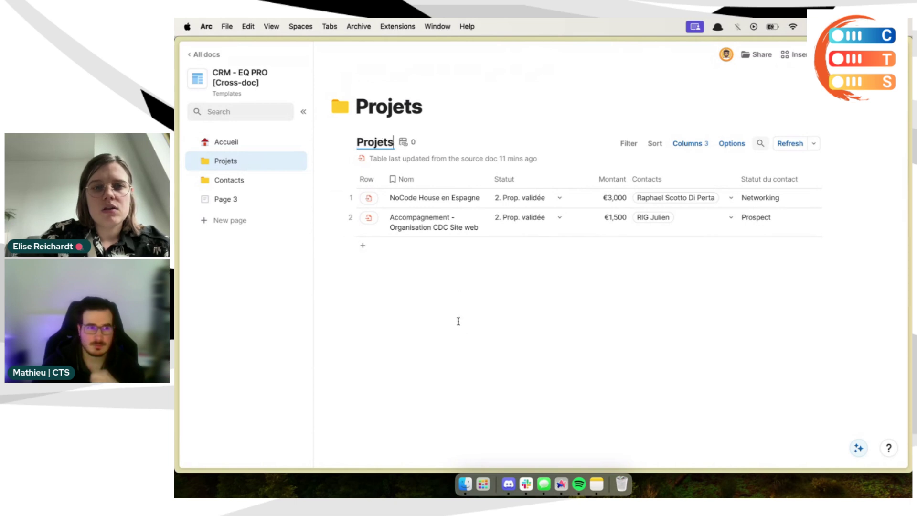
Step: Hide the Row column of the Projets table, and hide the title and last-updated line in its header
left_click(378, 179)
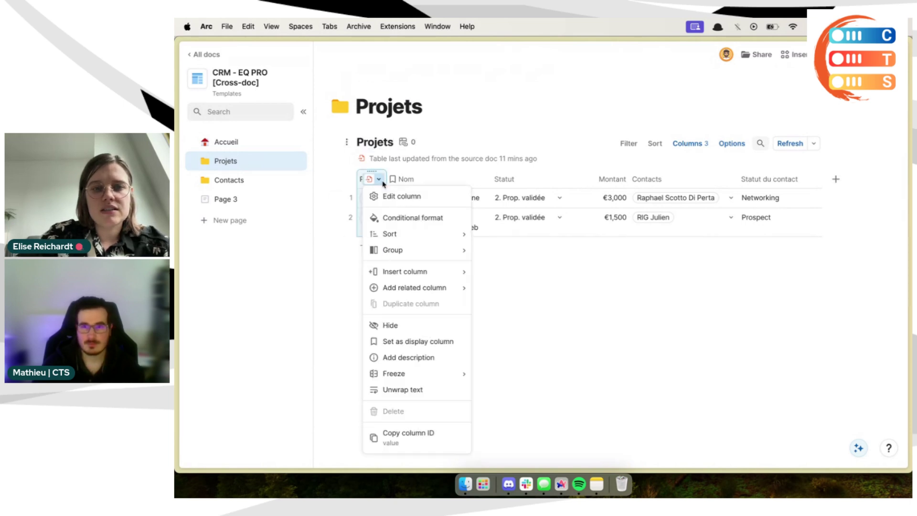
left_click(399, 322)
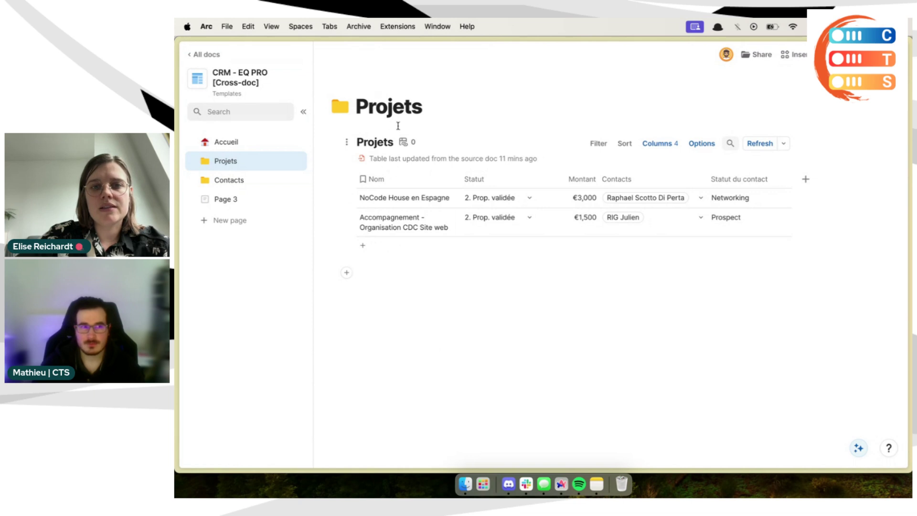
left_click(346, 142)
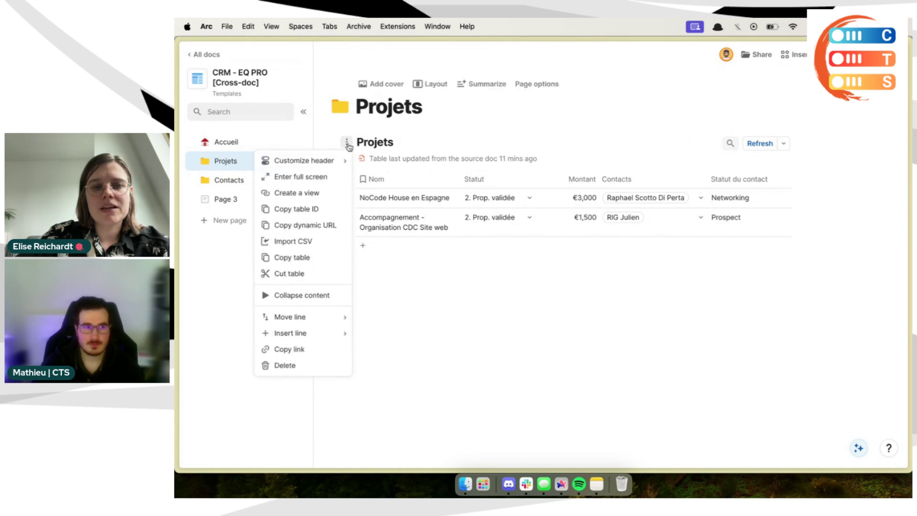
mouse_move(338, 163)
left_click(439, 204)
left_click(440, 159)
left_click(346, 131)
left_click(387, 130)
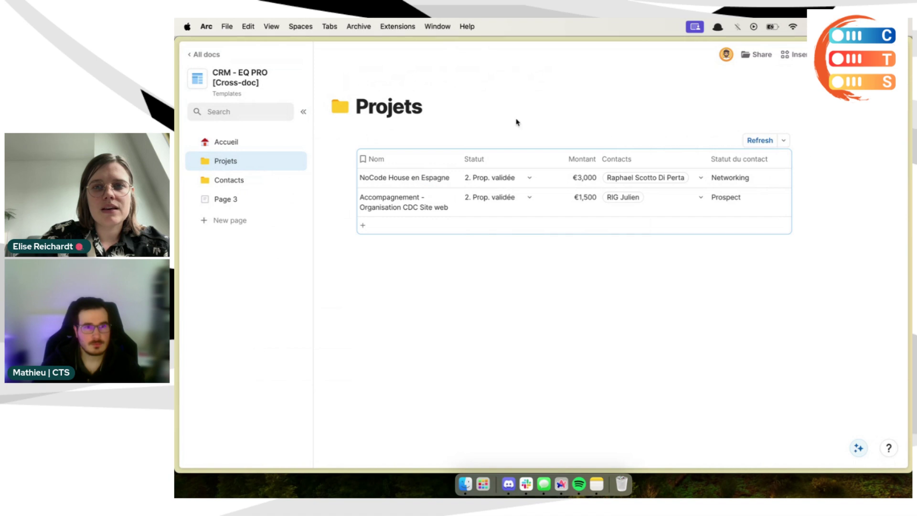
Step: Insert a line above the table with the text Projets
left_click(346, 133)
mouse_move(337, 301)
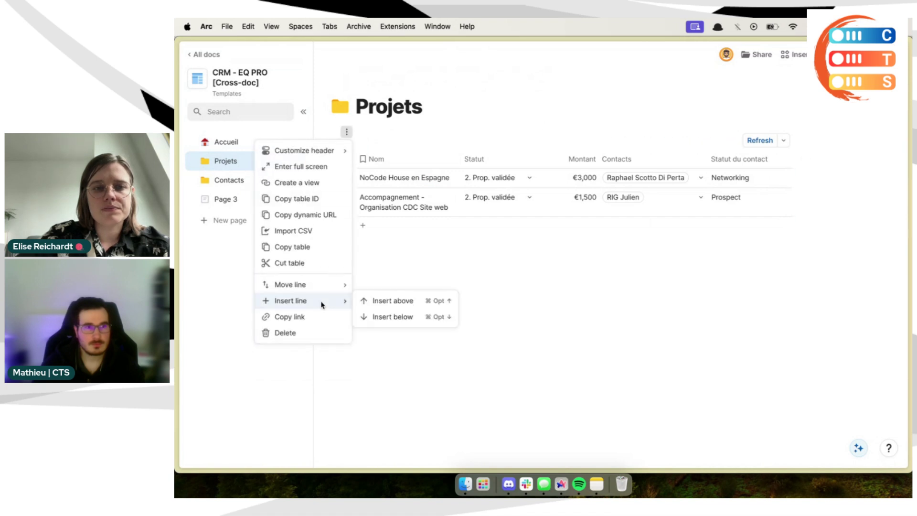
left_click(377, 300)
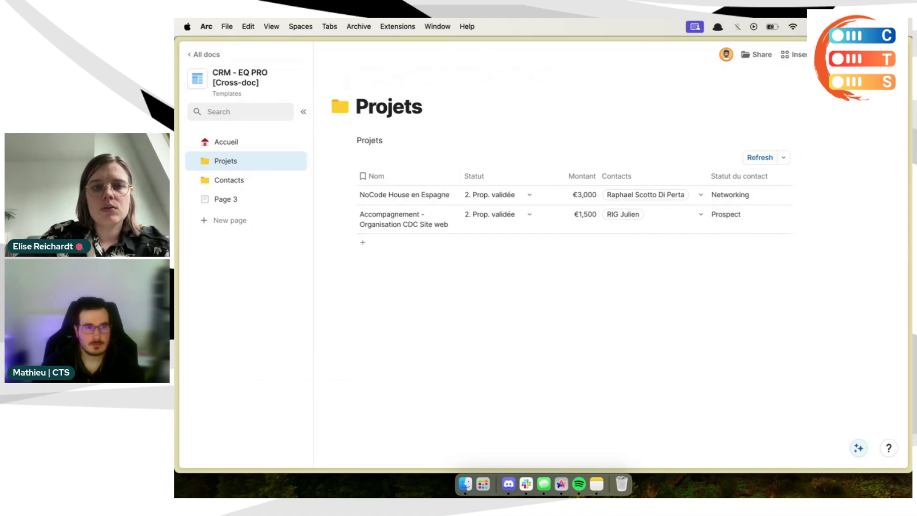
Step: Format the Projets line above the table as a second-level heading and insert a fine dotted divider beneath it
type("Projets")
key("super+alt+2")
key("Return")
type("--")
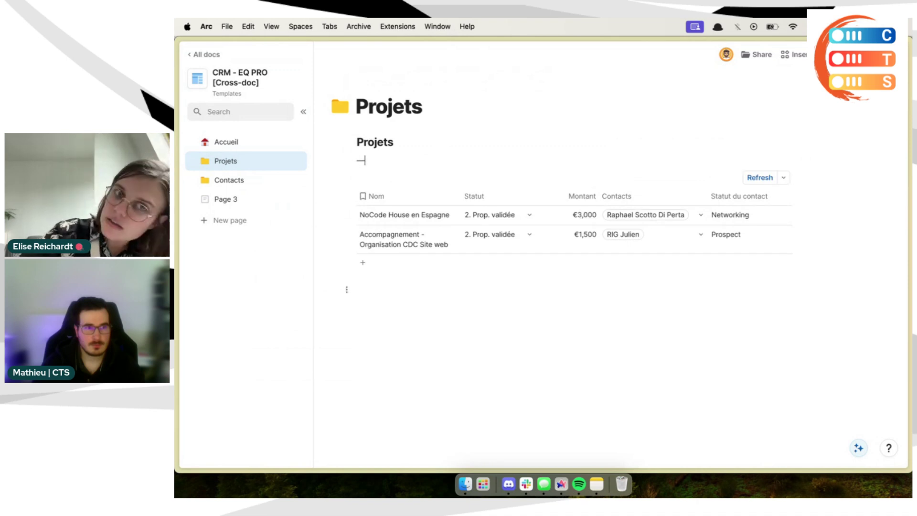
type("-")
mouse_move(656, 156)
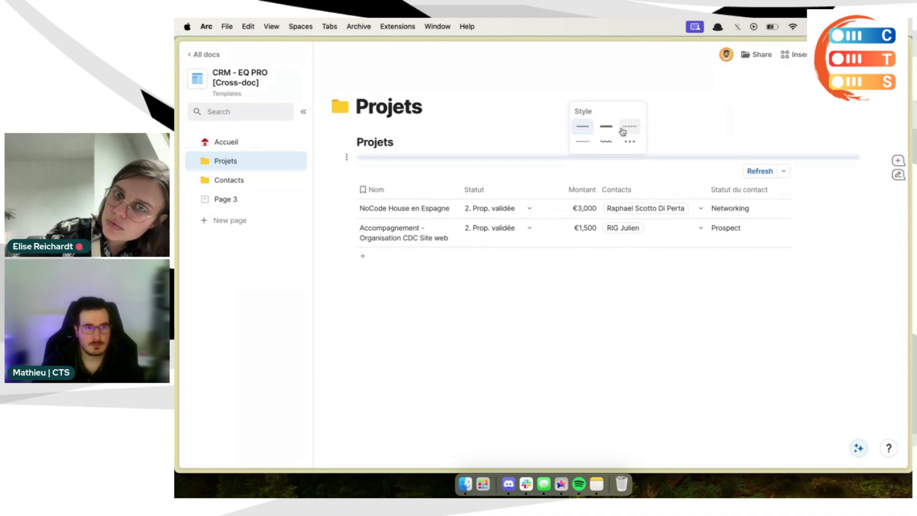
left_click(582, 141)
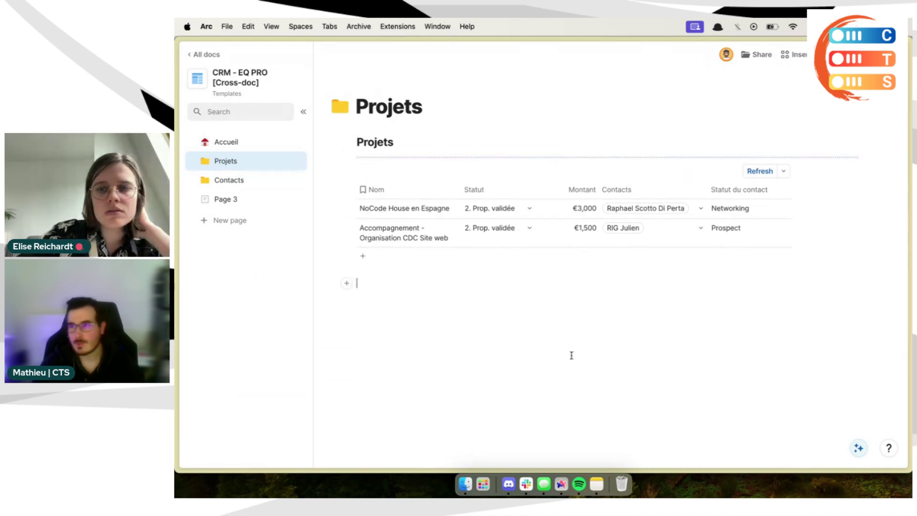
left_click(785, 172)
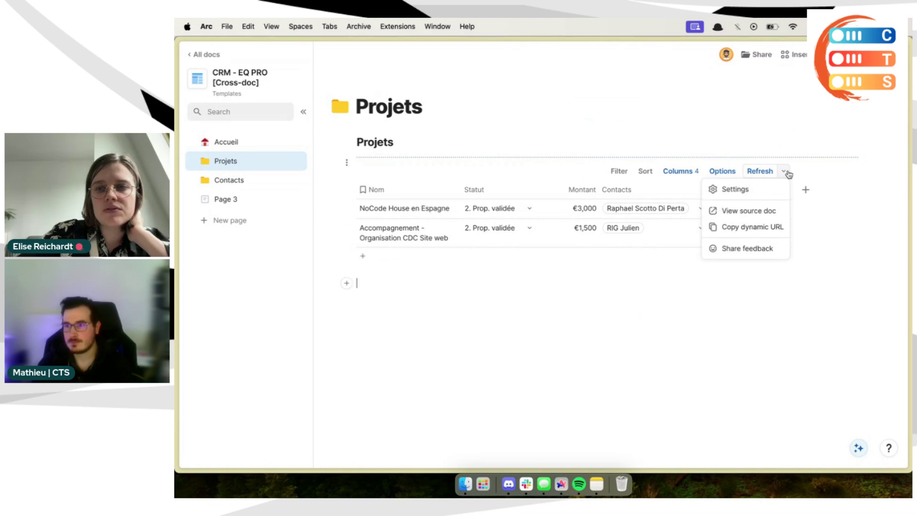
left_click(720, 301)
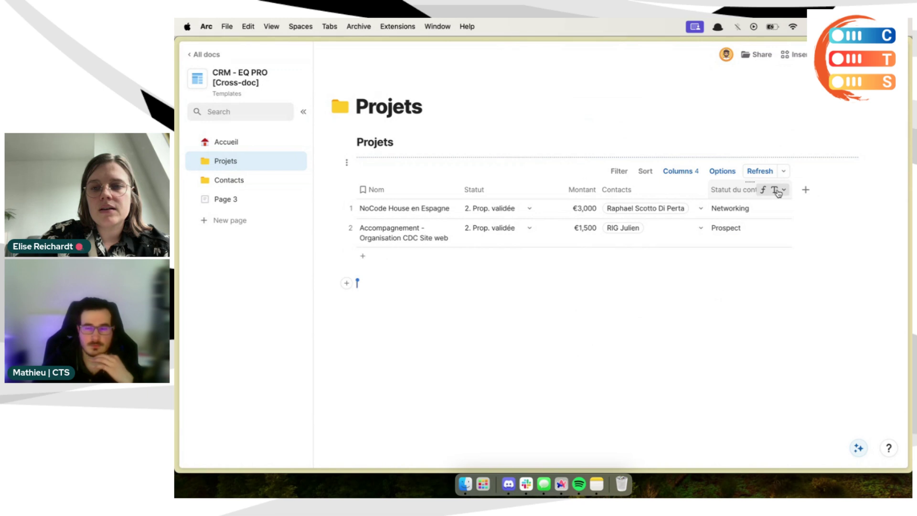
Step: Check the formula of the Statut du contact column in the Projets table and delete that column
left_click(777, 192)
left_click(784, 237)
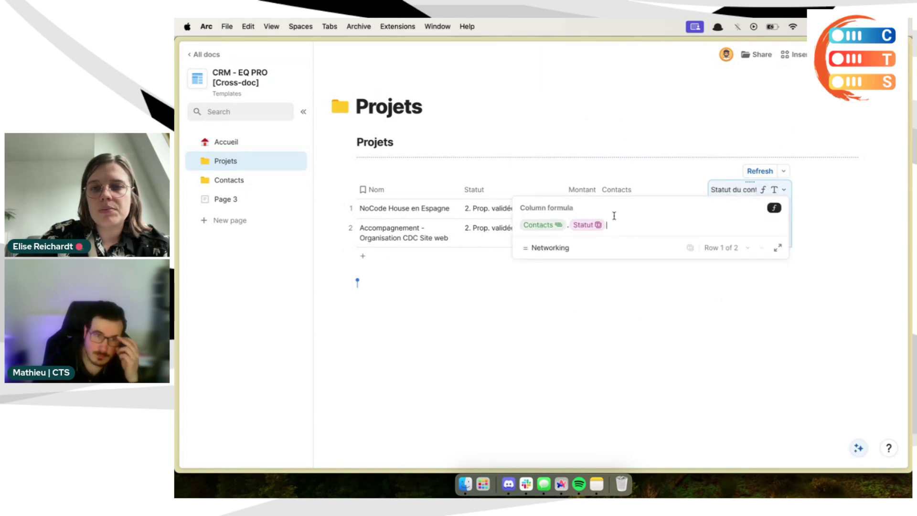
left_click(775, 190)
scroll(796, 420, "down", 3)
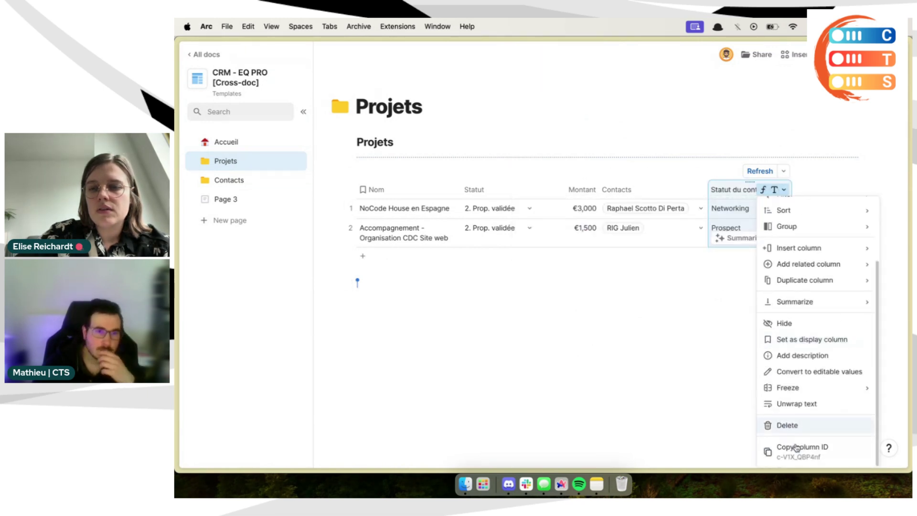
left_click(797, 425)
Step: Add a Date column named Date début at the end of the Projets table
left_click(722, 190)
type("date")
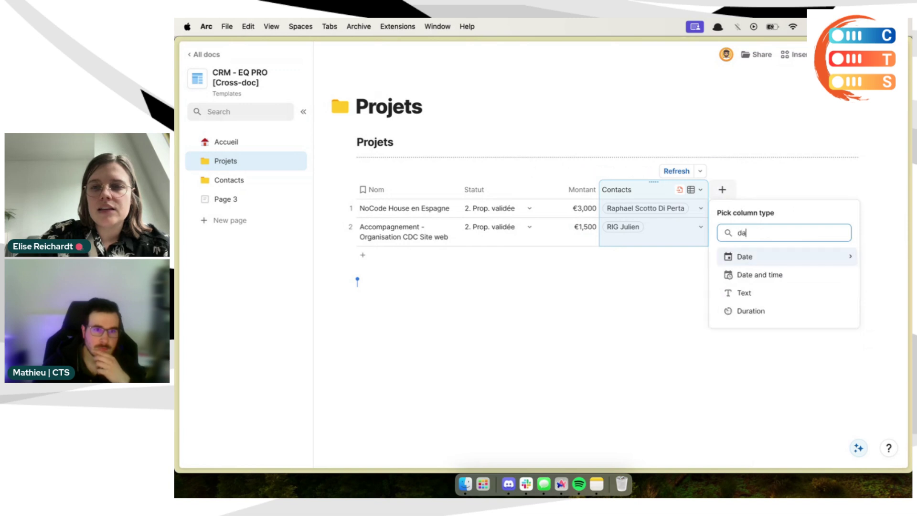
mouse_move(770, 262)
left_click(692, 258)
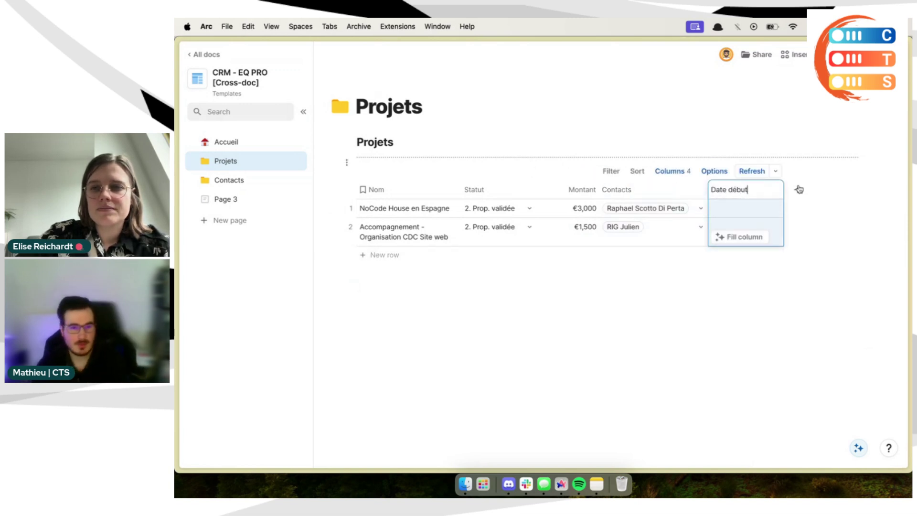
Step: Add a second Date column named Date fin after Date début
left_click(791, 191)
mouse_move(726, 369)
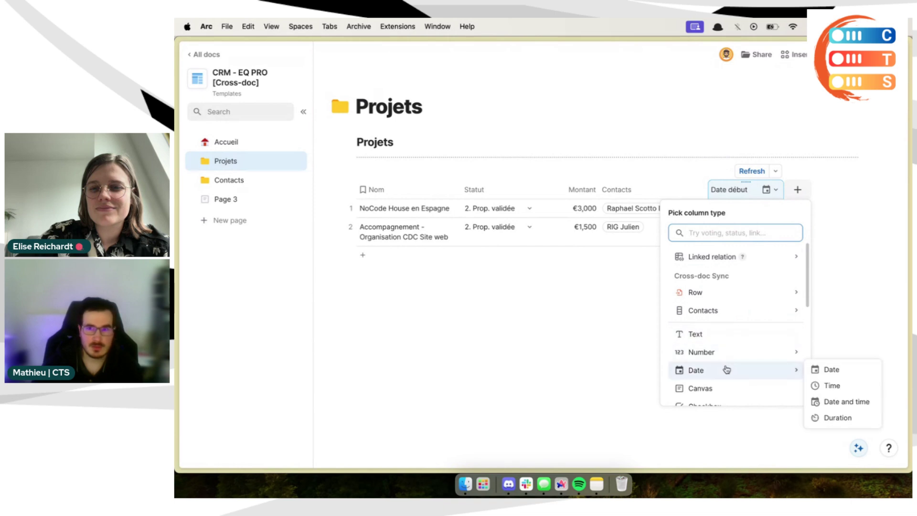
left_click(832, 369)
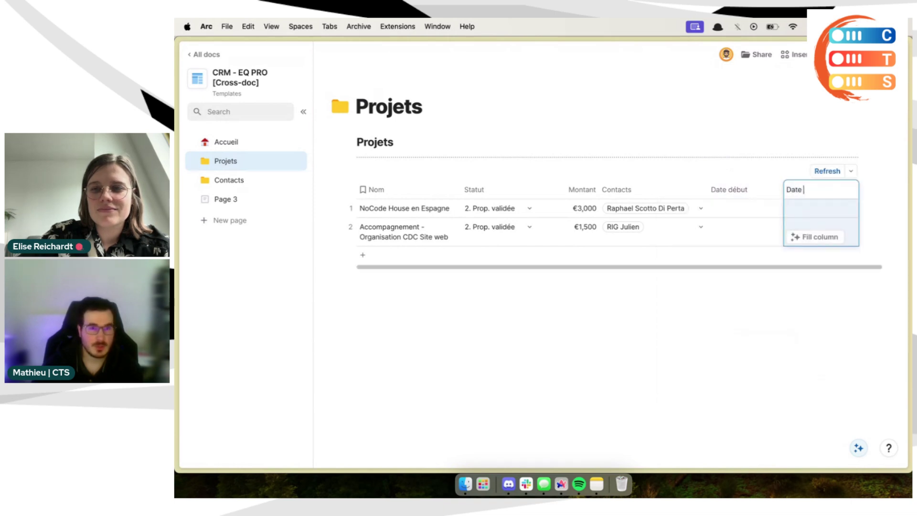
type("fin")
Step: Set the date format of the Date début column to 31/01/2024
left_click(770, 190)
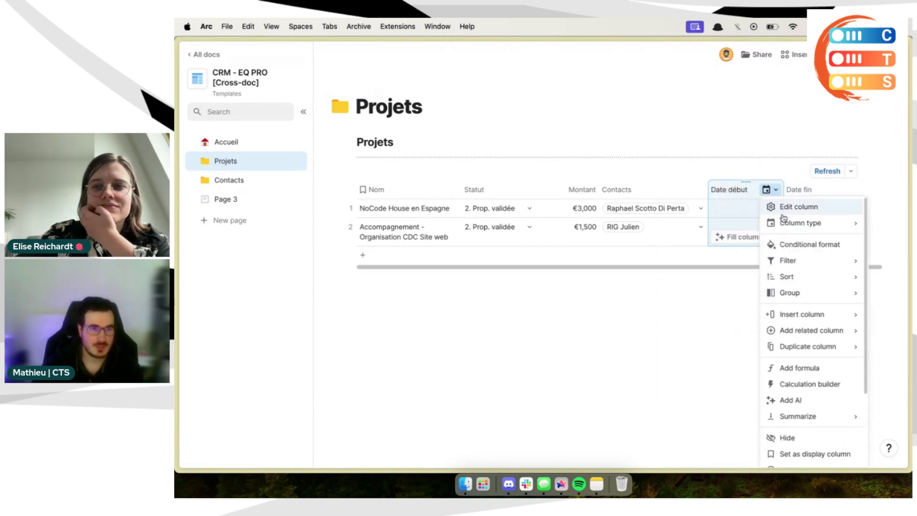
left_click(785, 211)
left_click(681, 347)
scroll(664, 310, "down", 1)
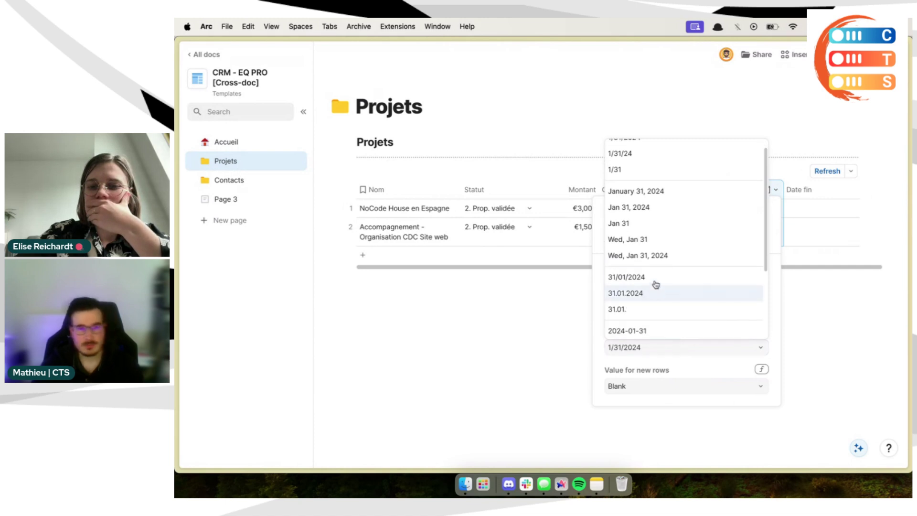
left_click(671, 280)
Step: Set the date format of the Date fin column to 31/01/2024
left_click(851, 190)
left_click(835, 206)
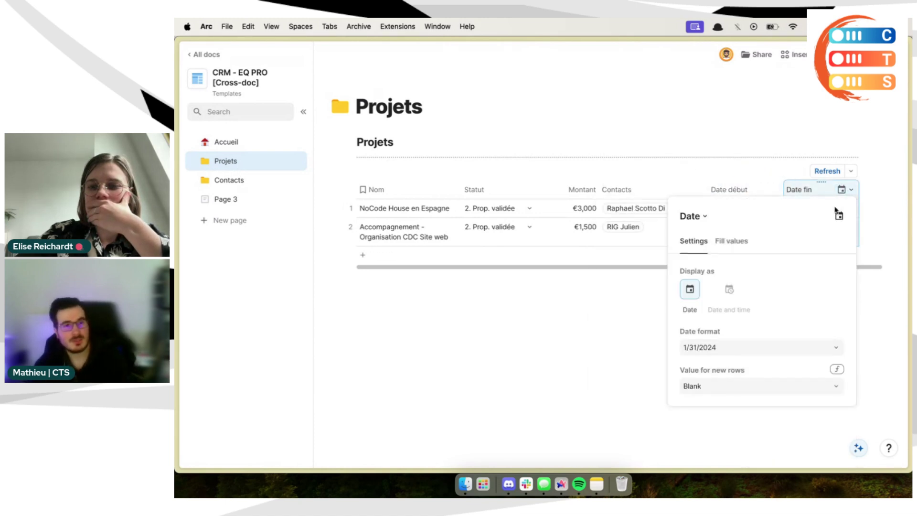
left_click(721, 349)
scroll(712, 296, "down", 1)
left_click(710, 277)
left_click(618, 238)
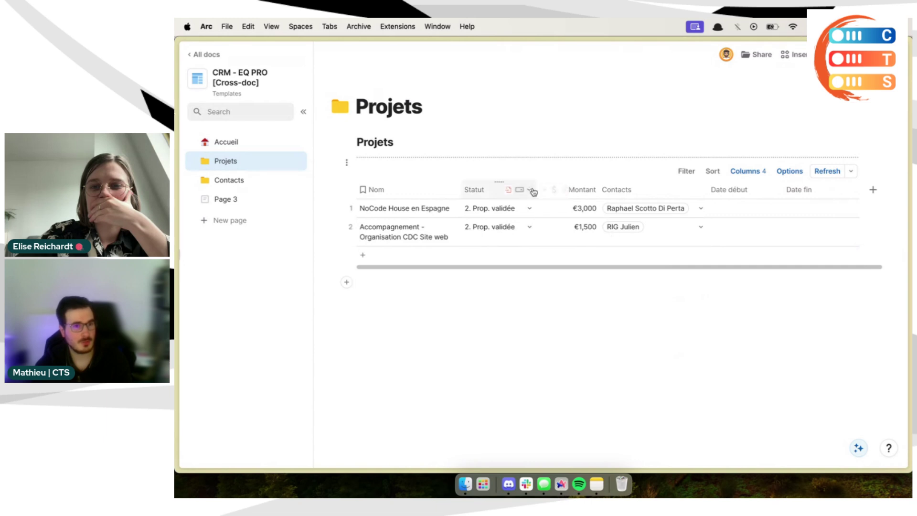
Step: Add a new select list column named Statut projet after the Date fin column
left_click(532, 191)
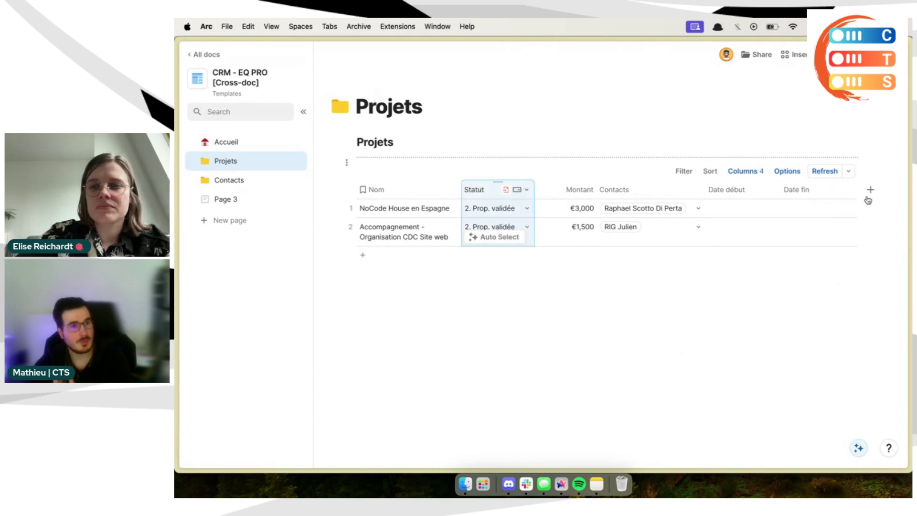
left_click(872, 189)
type("se")
mouse_move(788, 258)
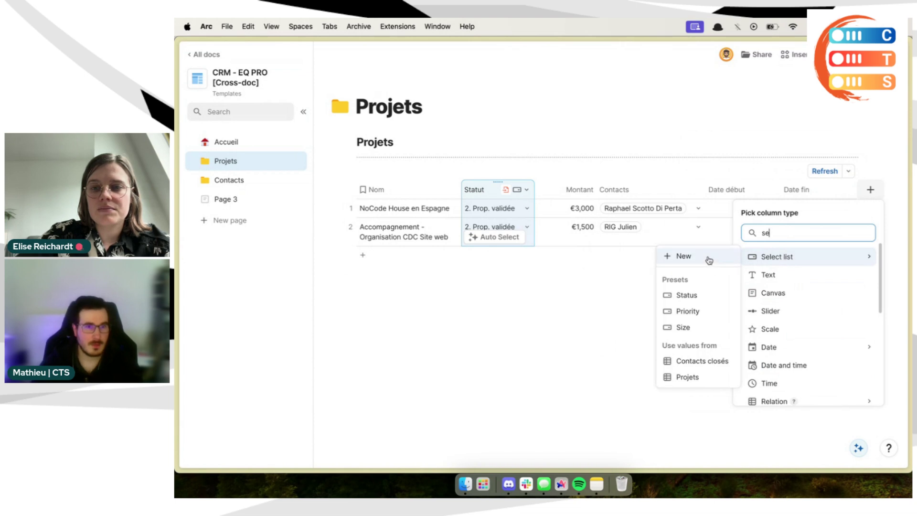
left_click(676, 257)
left_click(823, 189)
left_click(823, 189)
type("Statut projet")
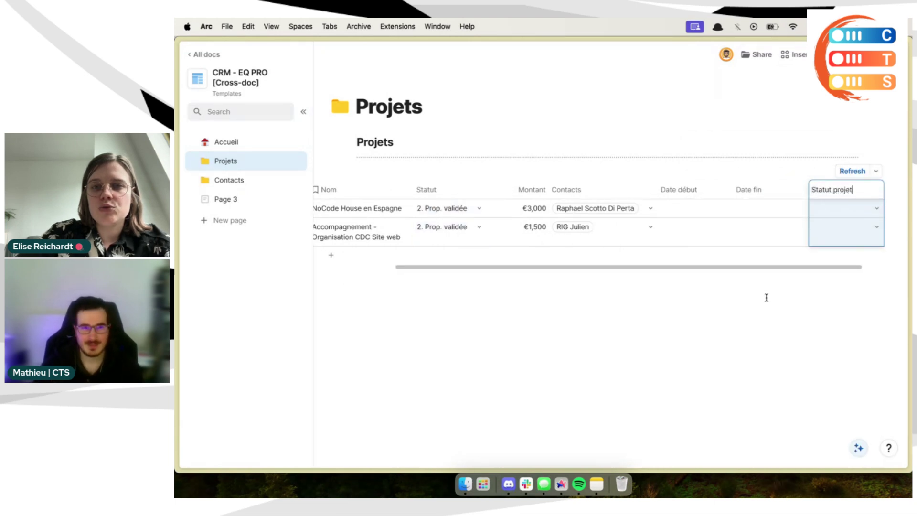
key("Return")
Step: Hide the synced Statut column of the Projets table
scroll(664, 222, "left", 3)
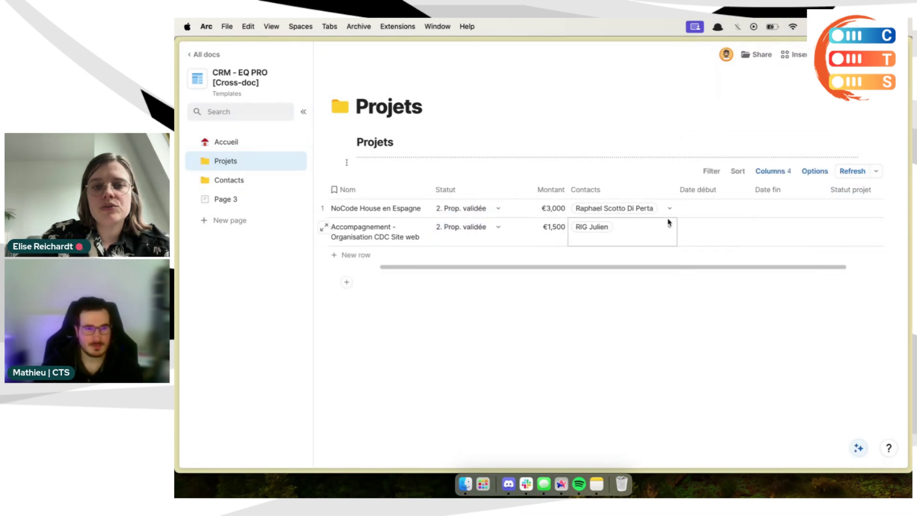
left_click(519, 189)
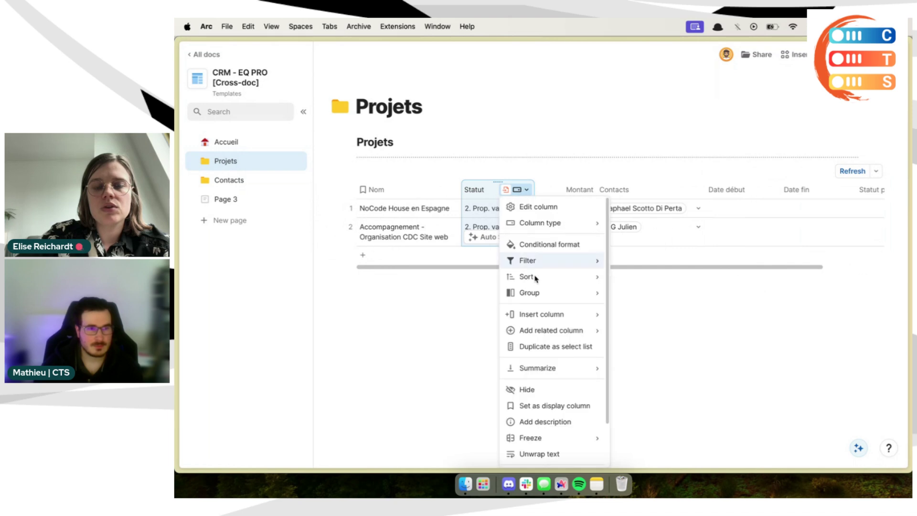
scroll(536, 383, "down", 2)
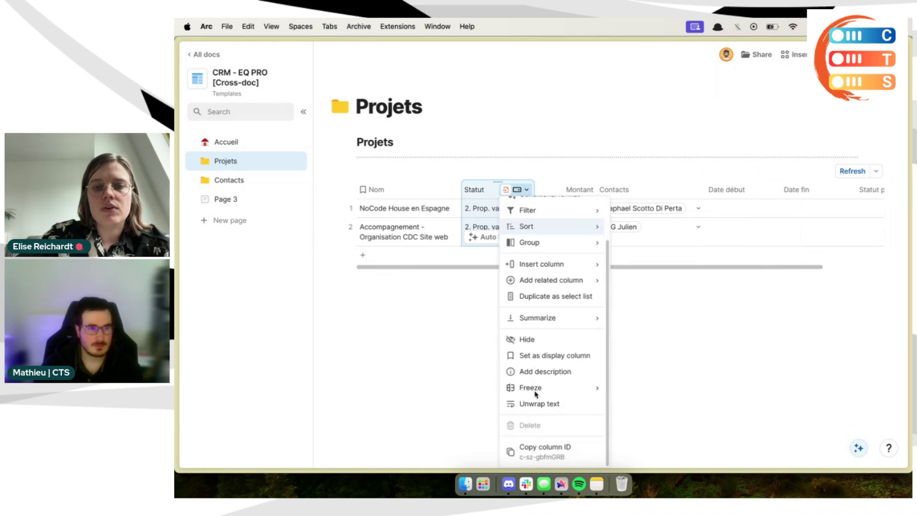
left_click(535, 339)
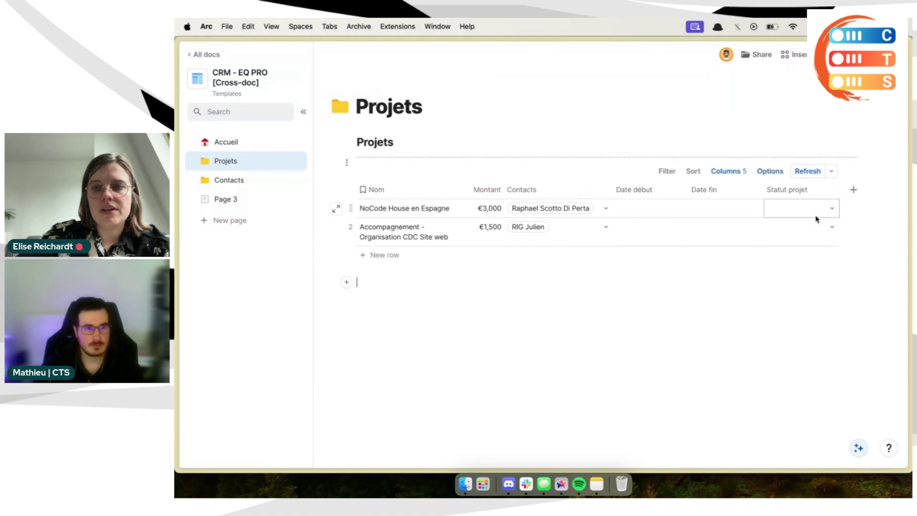
Step: Give the Statut projet select list the options A venir, En cours and Finalisé
left_click(822, 189)
left_click(768, 206)
left_click(685, 288)
type("A venir")
left_click(671, 306)
type("En cours")
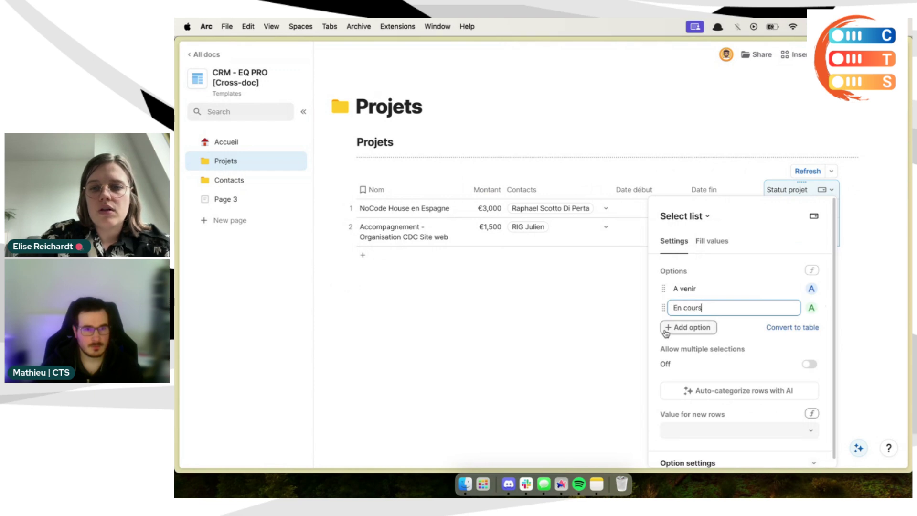
left_click(666, 330)
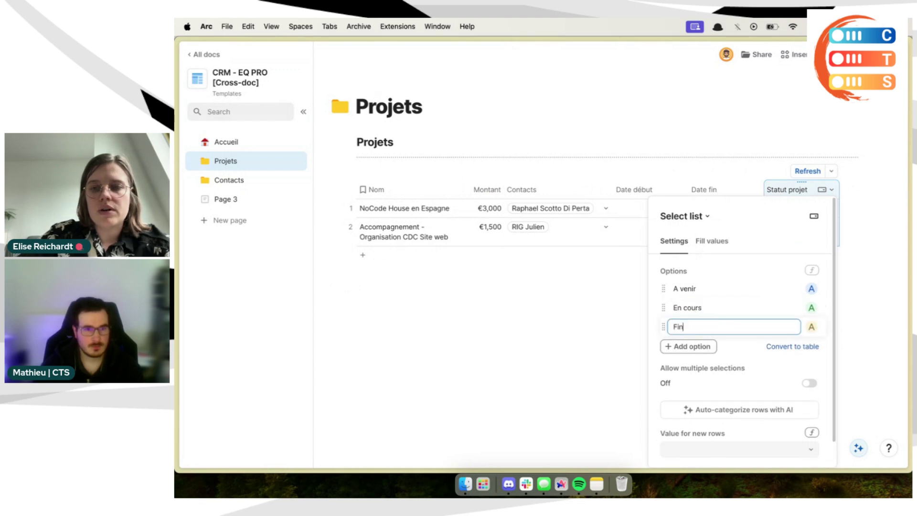
Step: Colour the Finalisé option green and the En cours option yellow
left_click(811, 329)
left_click(735, 372)
left_click(812, 309)
left_click(716, 353)
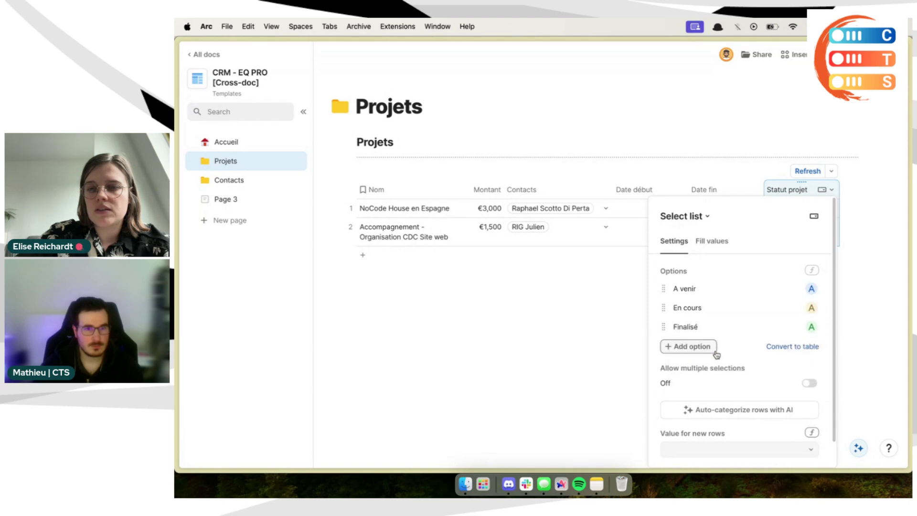
Step: Set A venir as the value for new rows in the Statut projet column
scroll(717, 354, "down", 1)
left_click(761, 423)
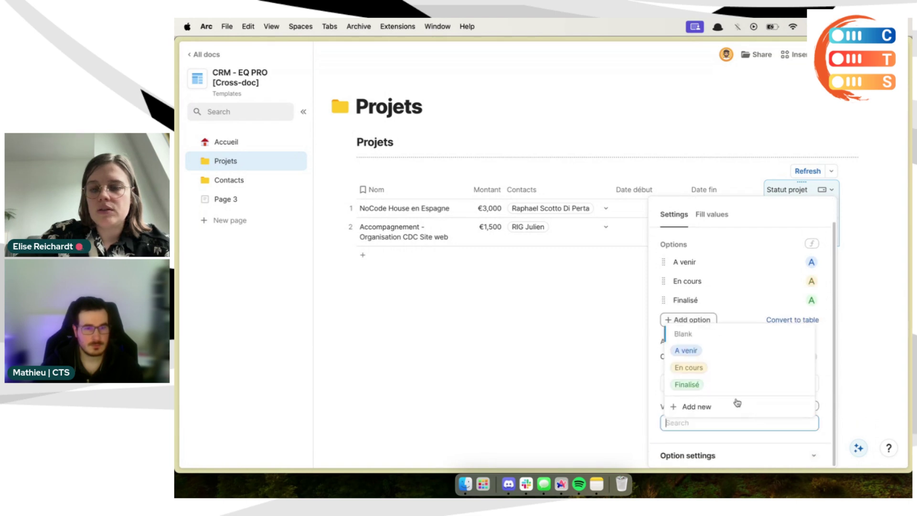
left_click(716, 350)
left_click(597, 334)
Step: Apply the Statut projet default value to the table's existing blank rows
left_click(825, 189)
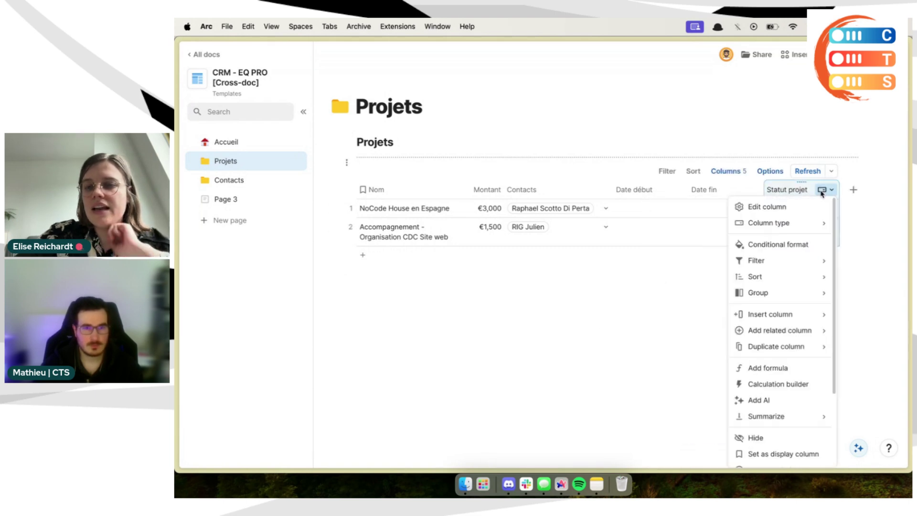
left_click(759, 207)
scroll(752, 350, "down", 2)
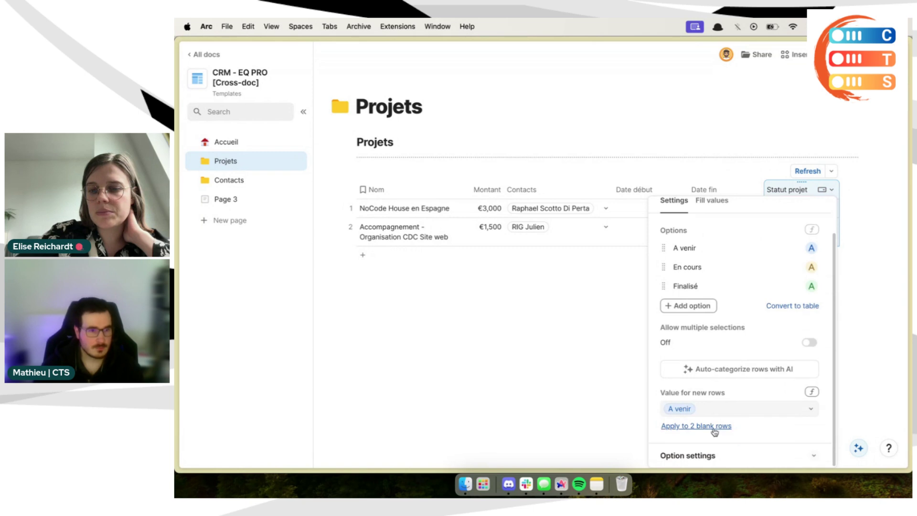
left_click(685, 430)
left_click(620, 364)
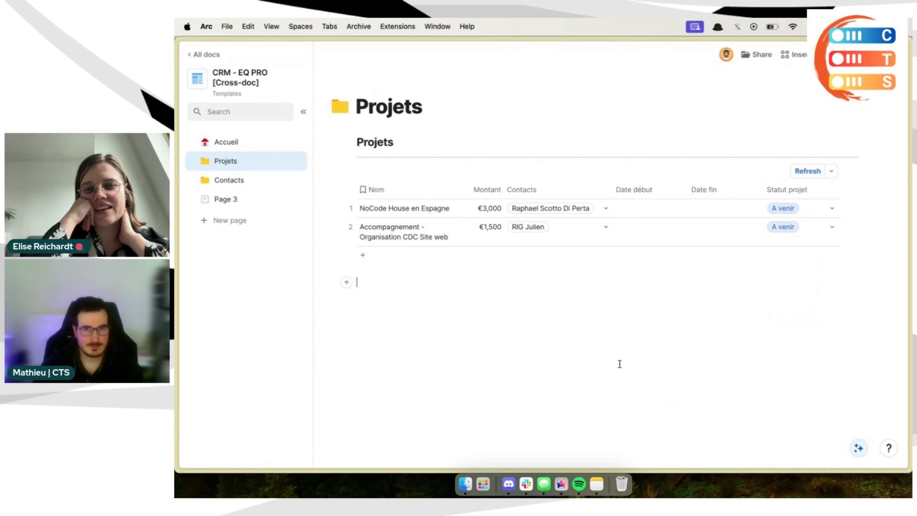
Step: Set the NoCode House en Espagne project's Date début to 20/06/2024 and its Date fin to 20/10/2024
left_click(659, 203)
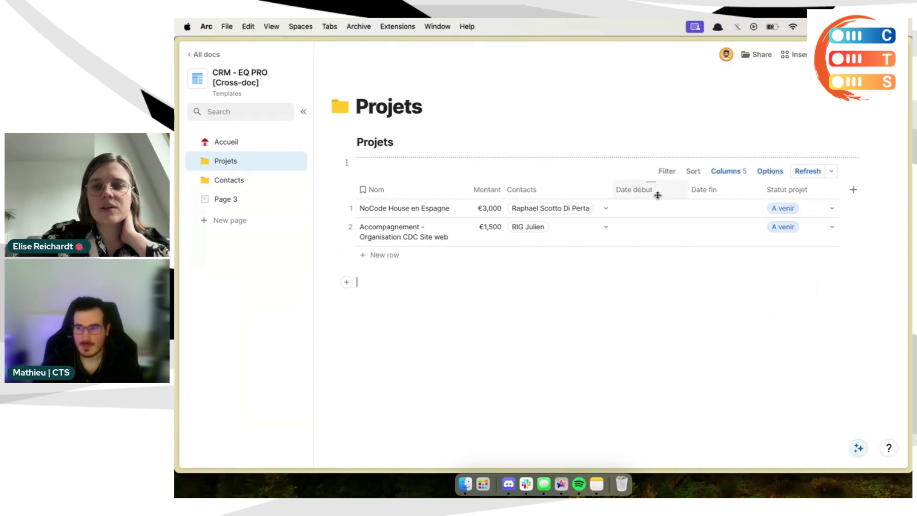
left_click(646, 204)
left_click(659, 297)
left_click(713, 213)
left_click(712, 210)
left_click(771, 223)
left_click(771, 223)
left_click(771, 223)
left_click(771, 223)
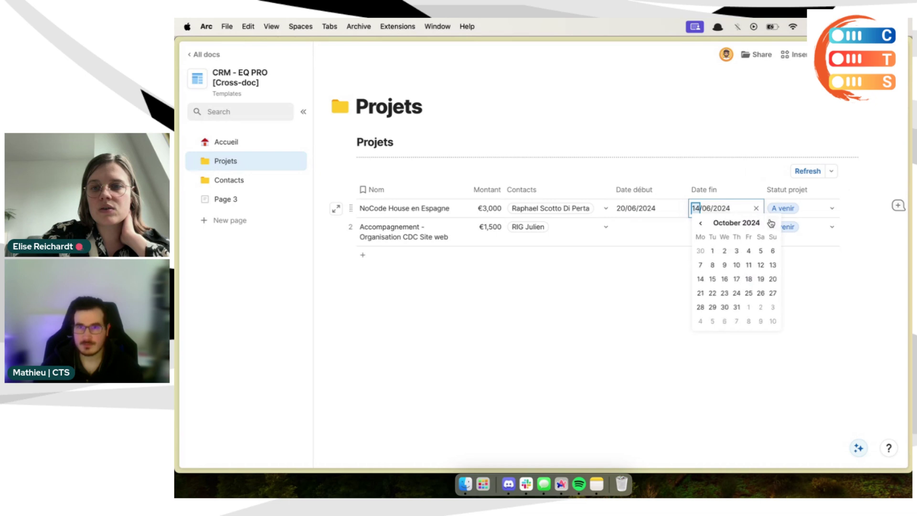
left_click(772, 279)
Step: Set the Date début of the Accompagnement - Organisation CDC Site web project to 01/08/2024
left_click(645, 231)
left_click(645, 229)
left_click(698, 242)
left_click(699, 242)
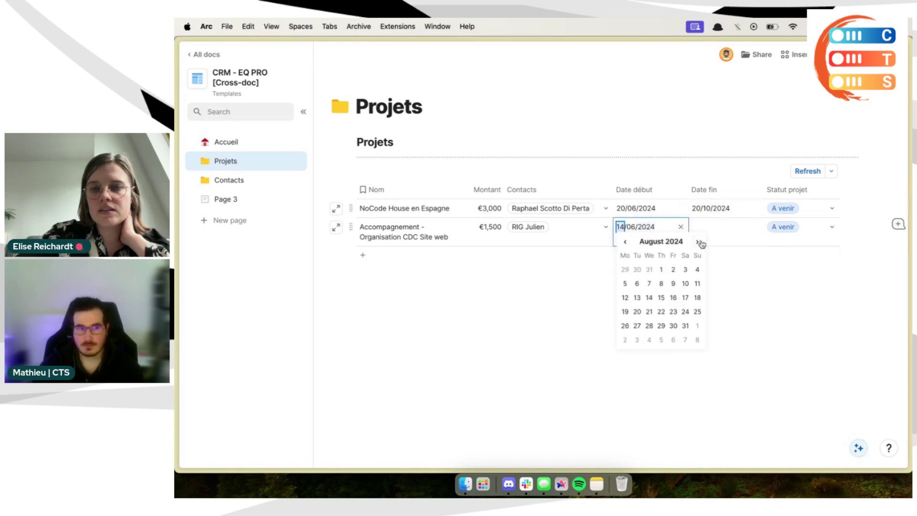
left_click(661, 269)
Step: Set the Date fin of the Accompagnement - Organisation CDC Site web project to 01/12/2024
left_click(698, 227)
left_click(698, 227)
left_click(773, 241)
left_click(773, 242)
left_click(773, 242)
left_click(773, 242)
left_click(773, 242)
left_click(773, 243)
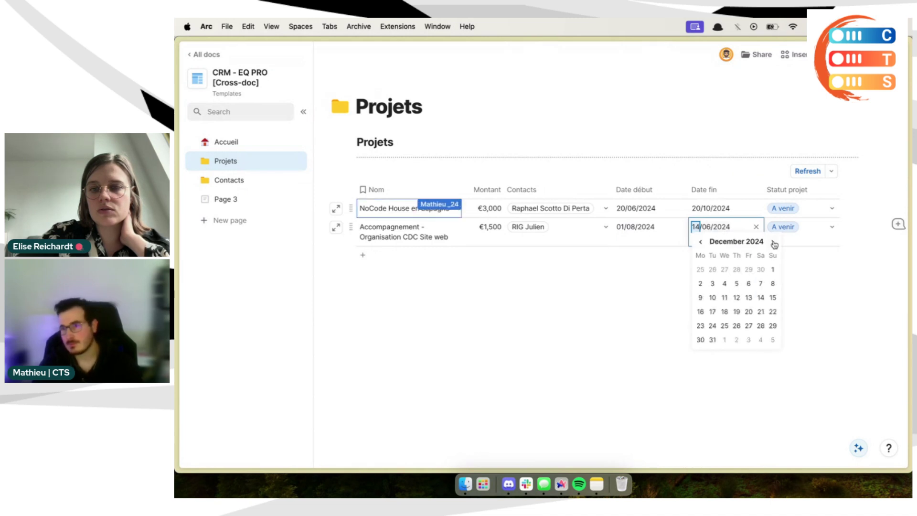
left_click(770, 271)
left_click(762, 301)
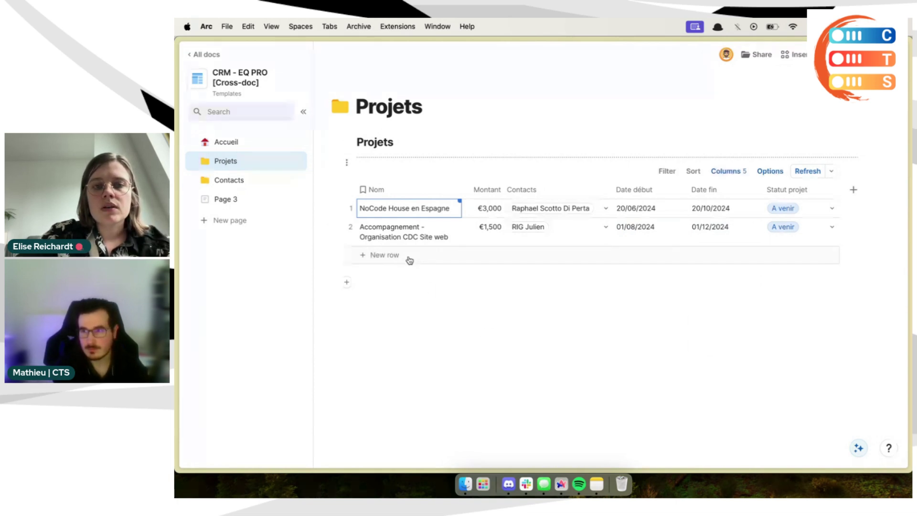
Step: Add a new project row named Coaching to the Projets table with a Montant of 1000
key("super+s")
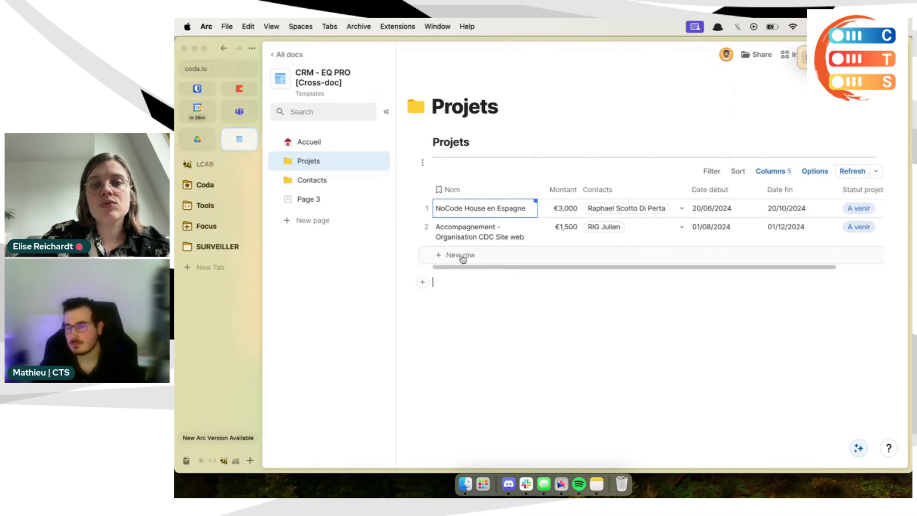
key("super+s")
left_click(423, 255)
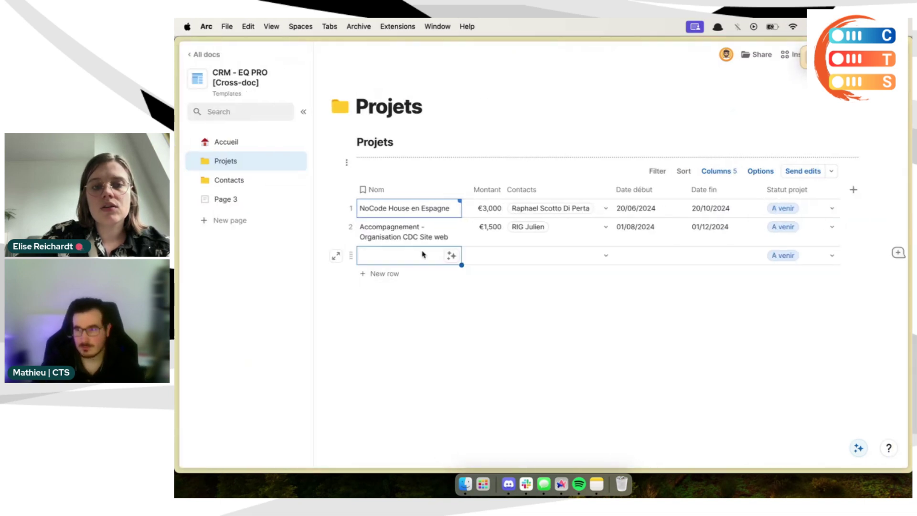
left_click(419, 255)
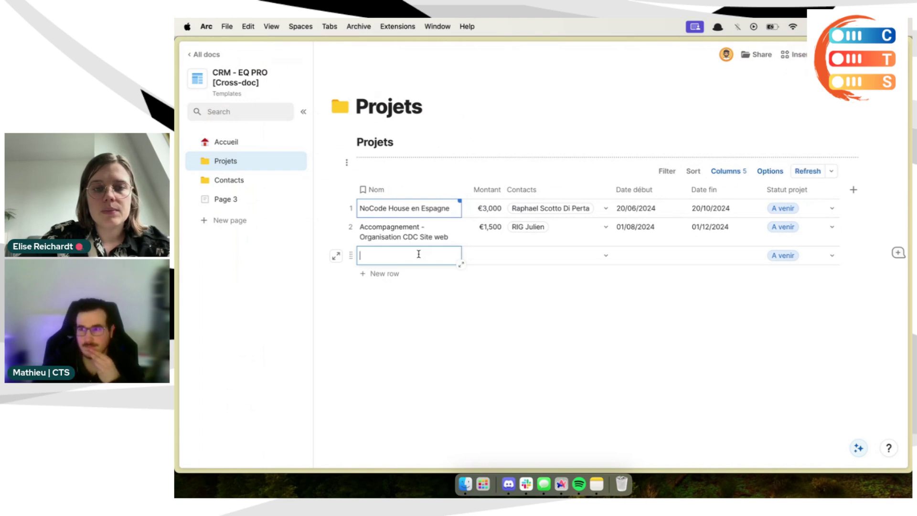
type("Coaching")
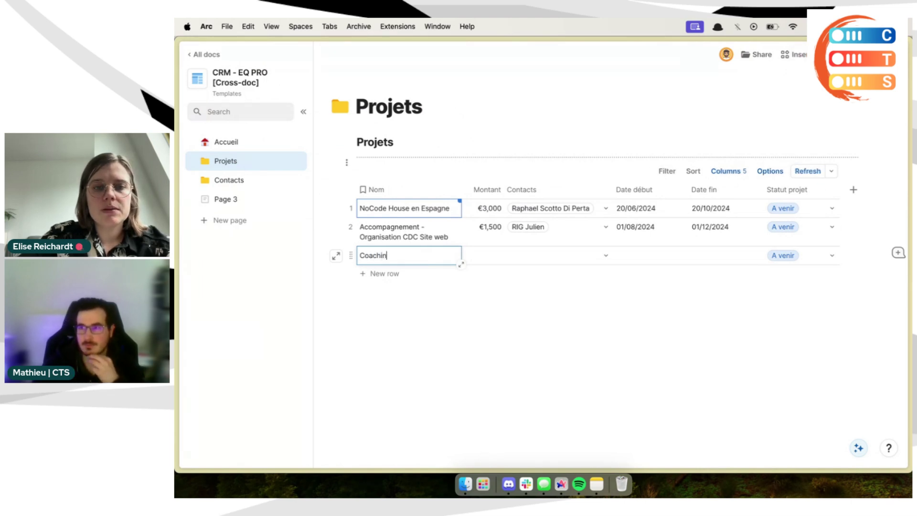
left_click(499, 258)
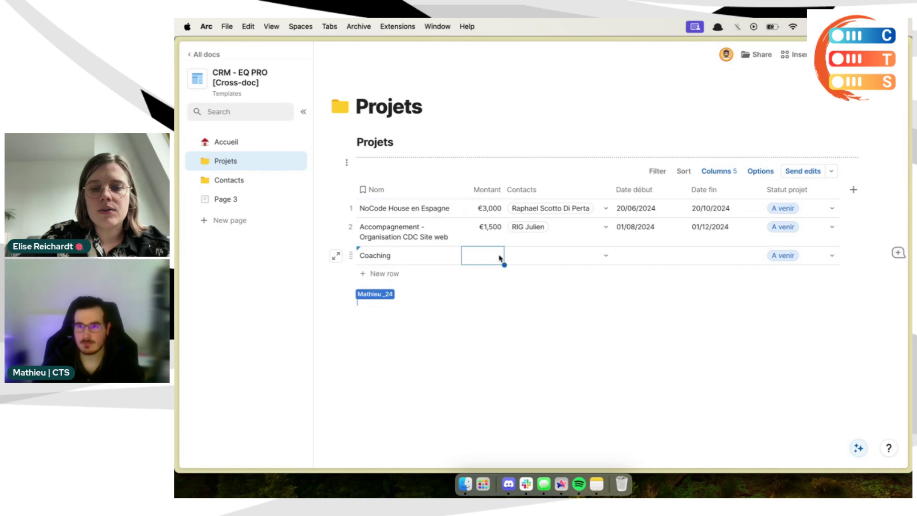
type("1000")
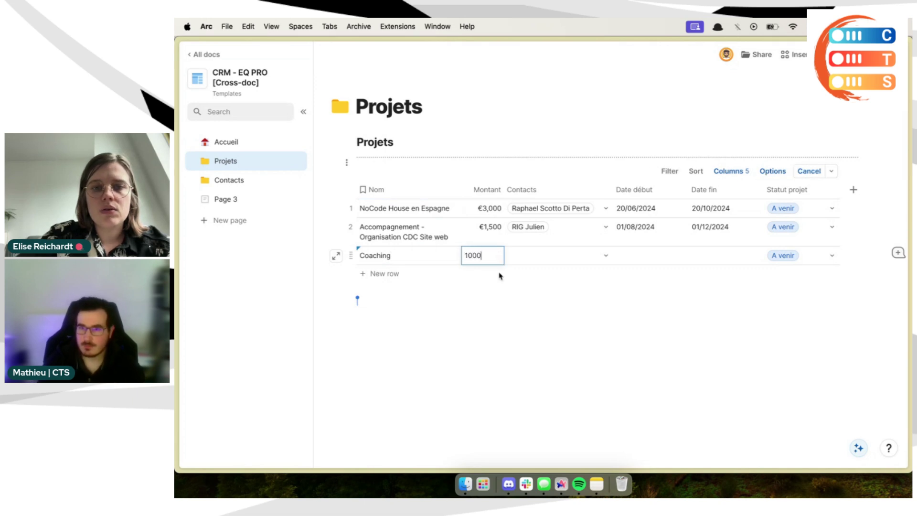
left_click(520, 333)
Step: Assign the fifth contact in the list to the Coaching project's Contacts cell
left_click(540, 256)
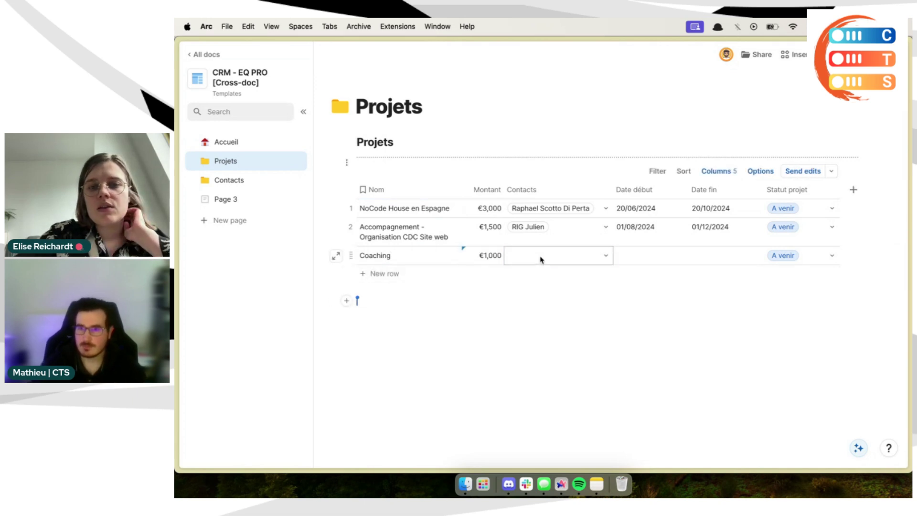
left_click(541, 256)
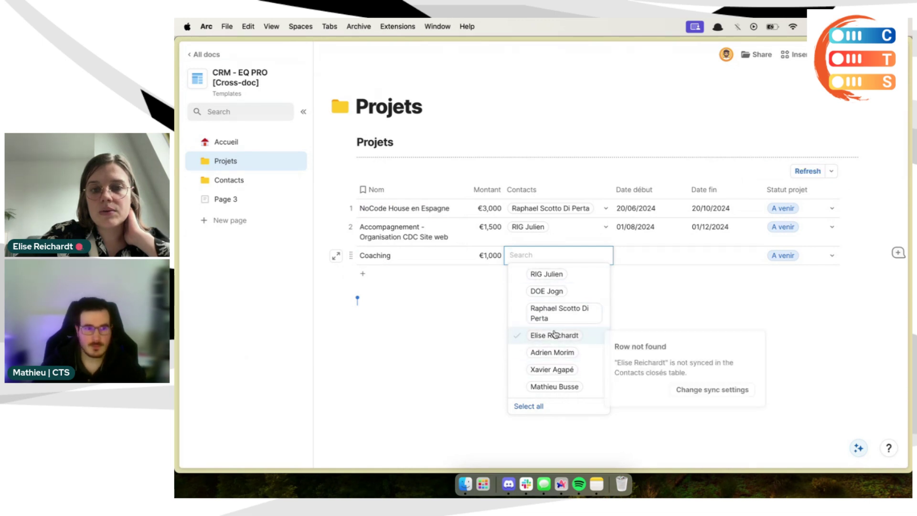
left_click(554, 353)
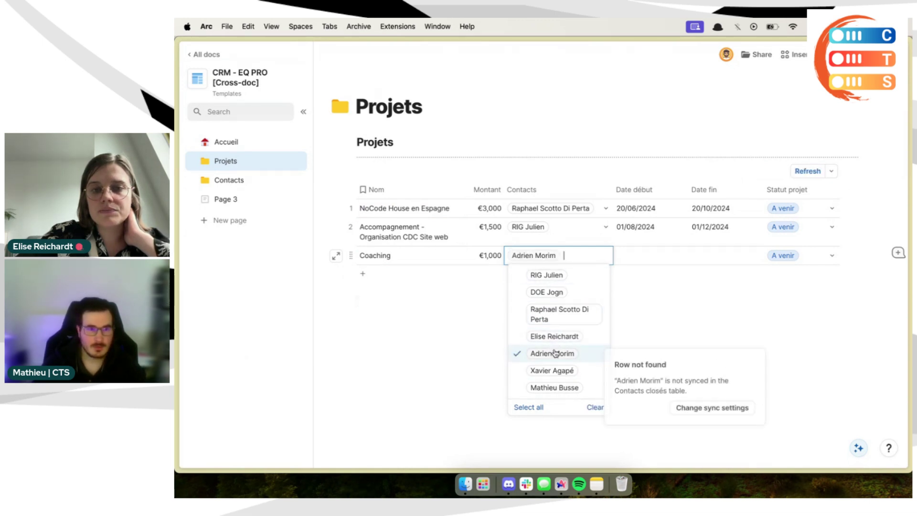
left_click(458, 329)
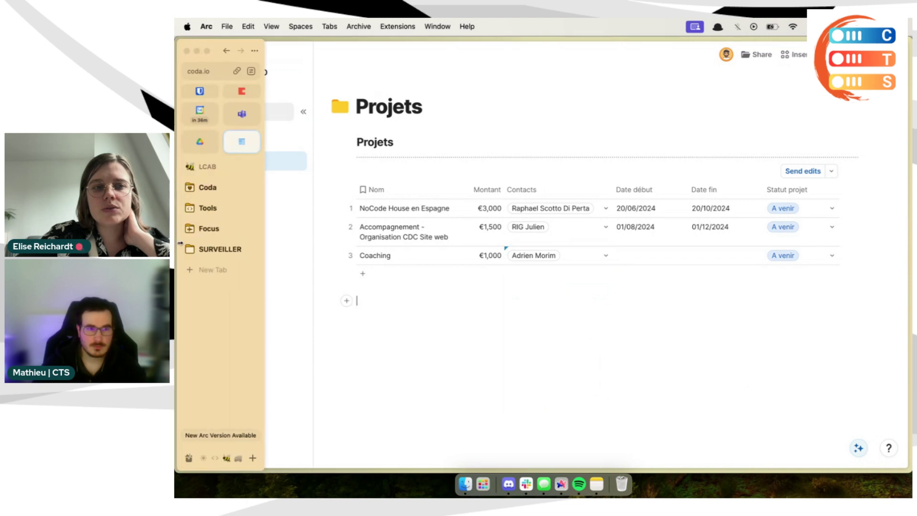
Step: Open the CRM - EQ COM [Cross-Doc] document and check its Opportunités gagnées table for the Coaching row
left_click(209, 55)
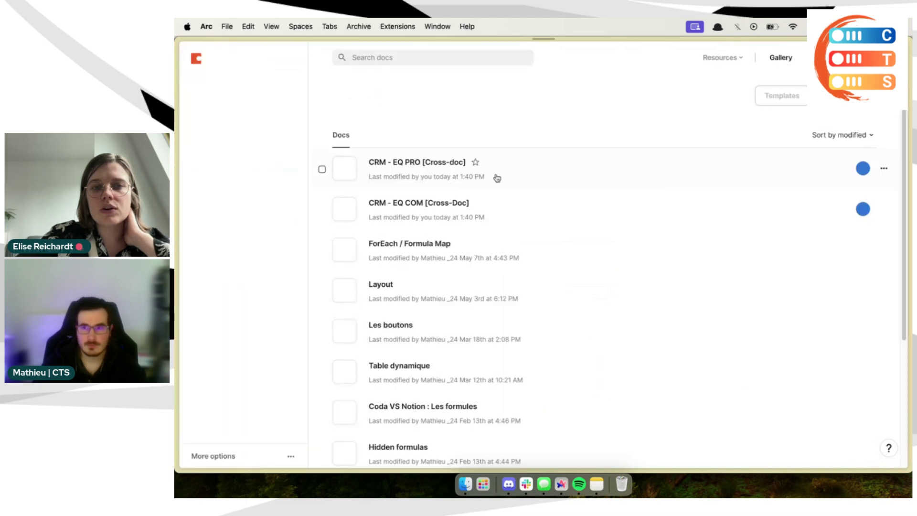
left_click(531, 235)
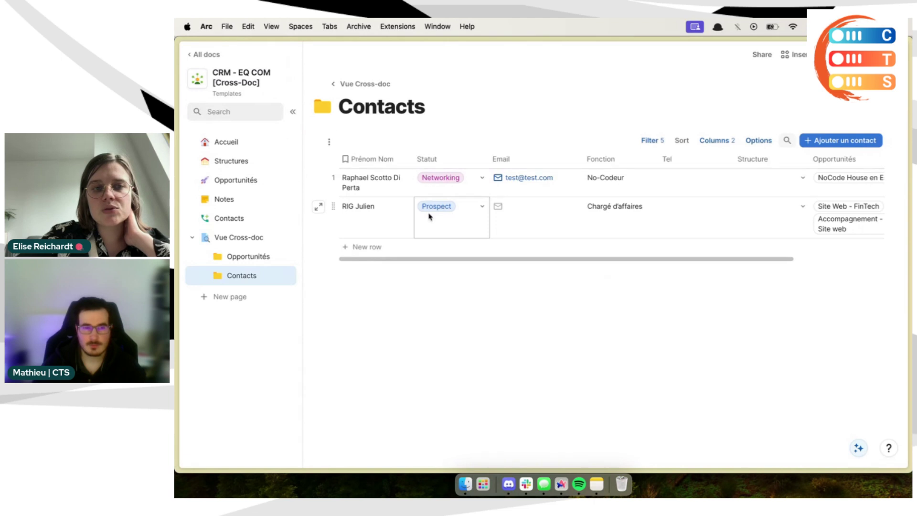
left_click(250, 257)
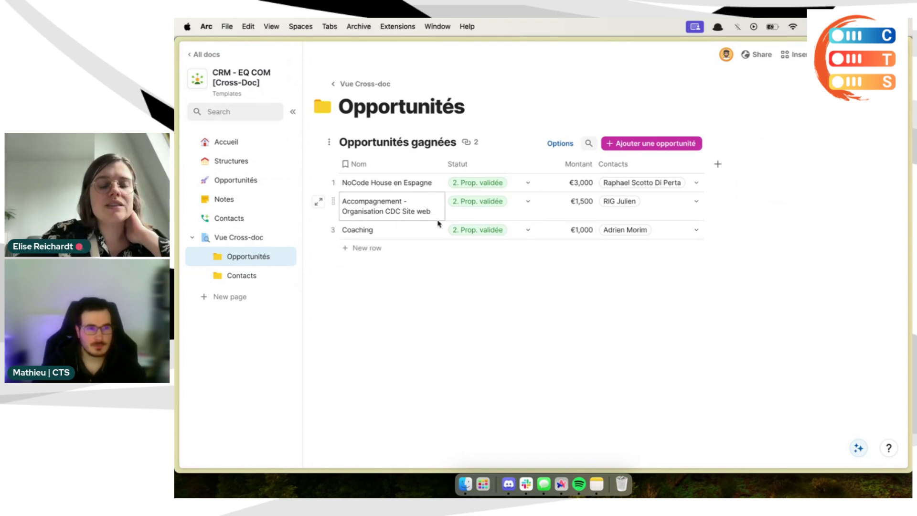
Step: Return to the CRM - EQ PRO [Cross-doc] document and examine the Projets table's cross-doc sync and advanced settings for an option that restricts adding rows
left_click(207, 53)
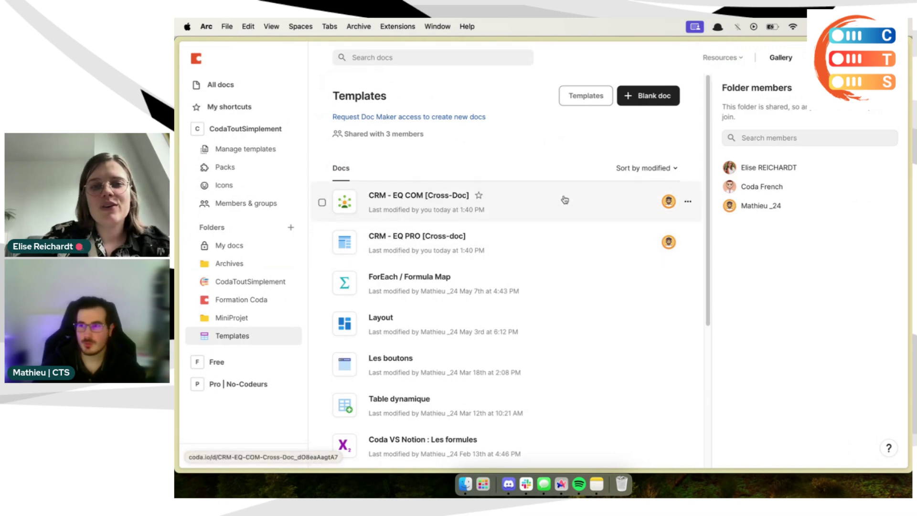
left_click(562, 243)
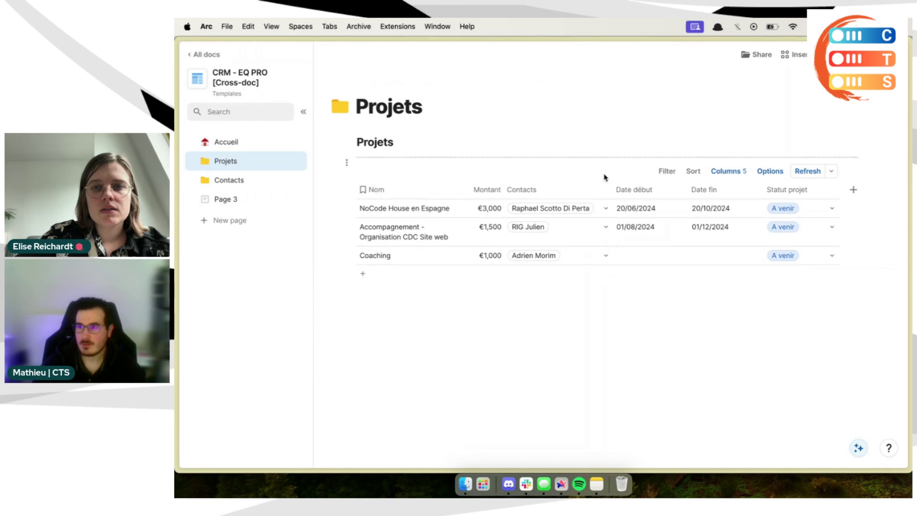
left_click(769, 171)
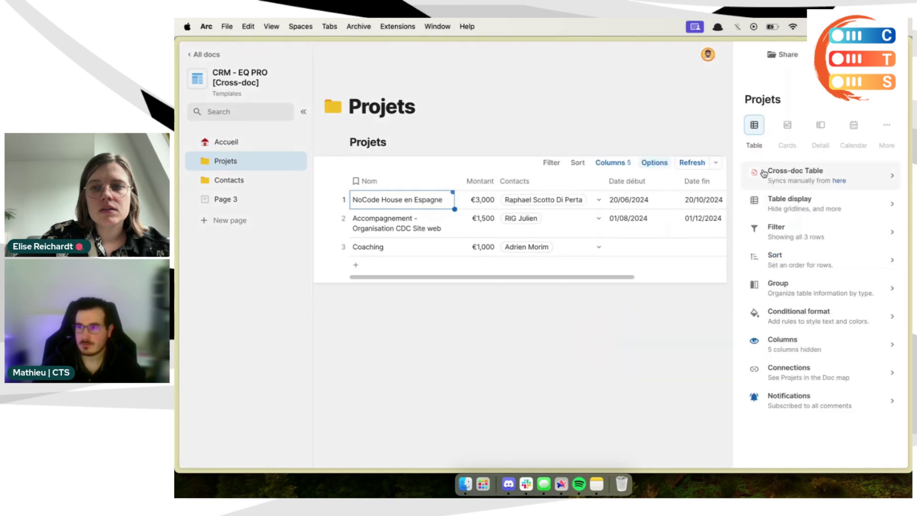
left_click(795, 175)
left_click(791, 179)
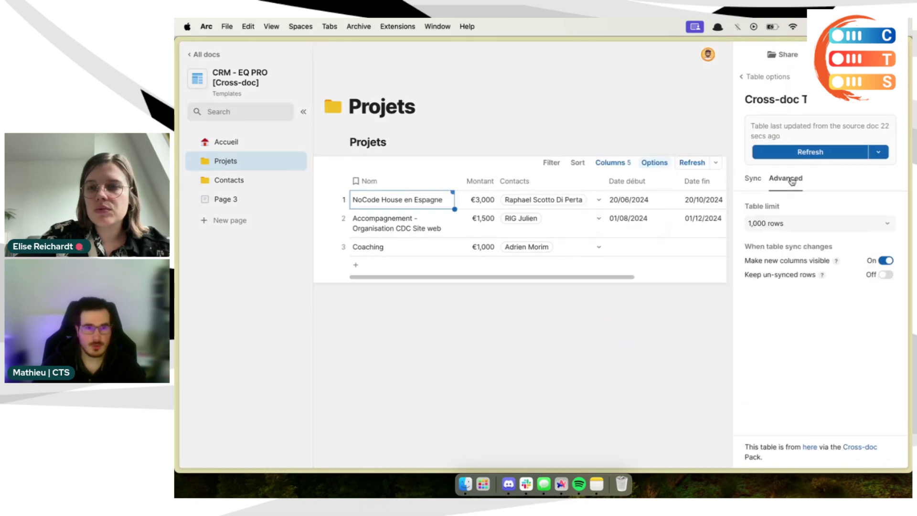
left_click(752, 179)
left_click(759, 77)
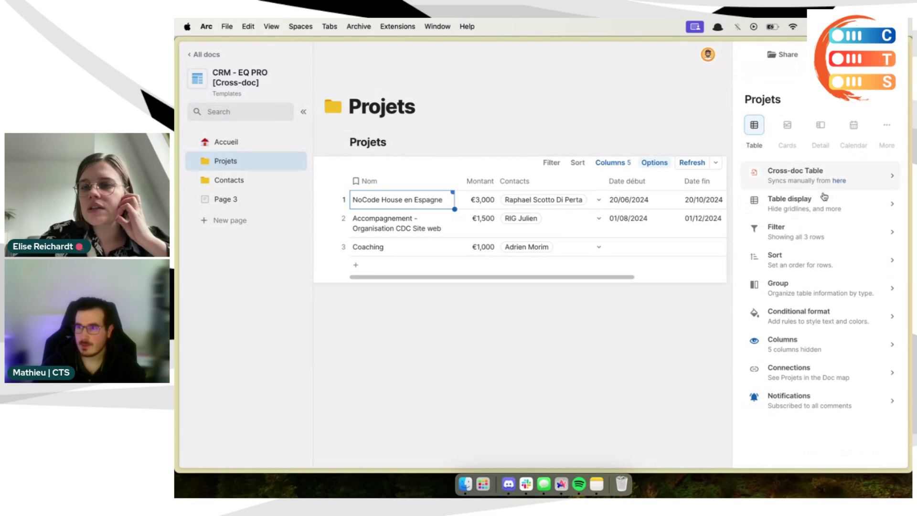
left_click(833, 176)
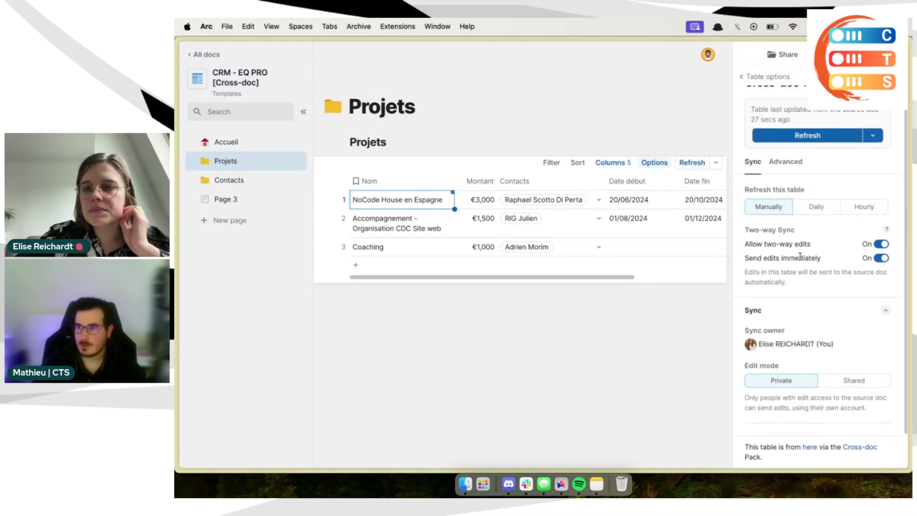
left_click(785, 179)
left_click(758, 182)
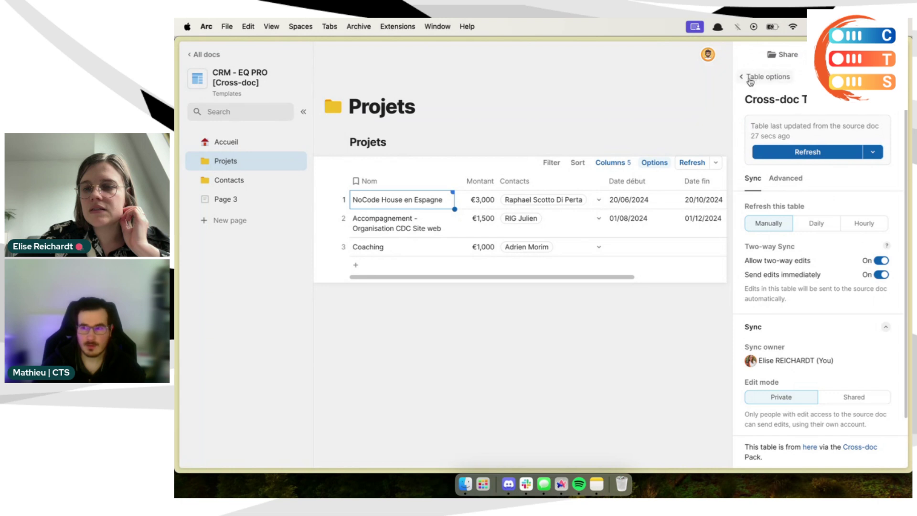
scroll(807, 267, "down", 1)
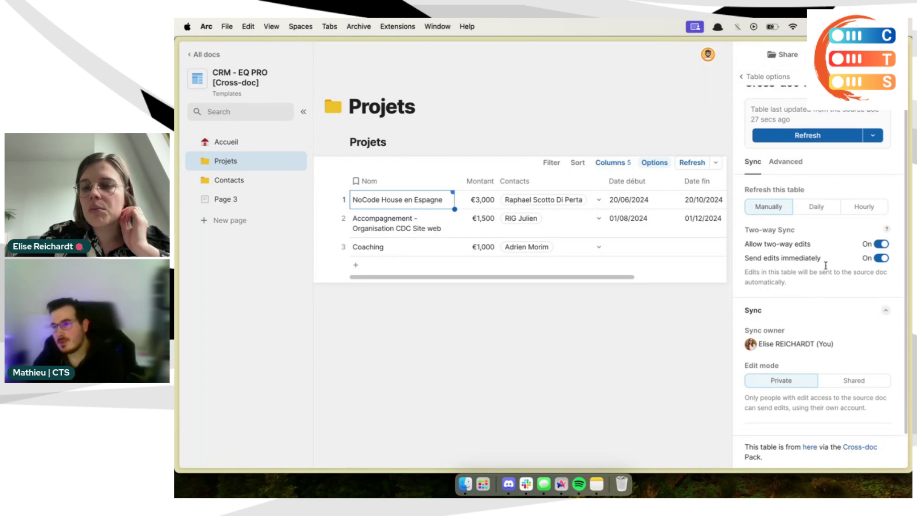
scroll(802, 281, "up", 1)
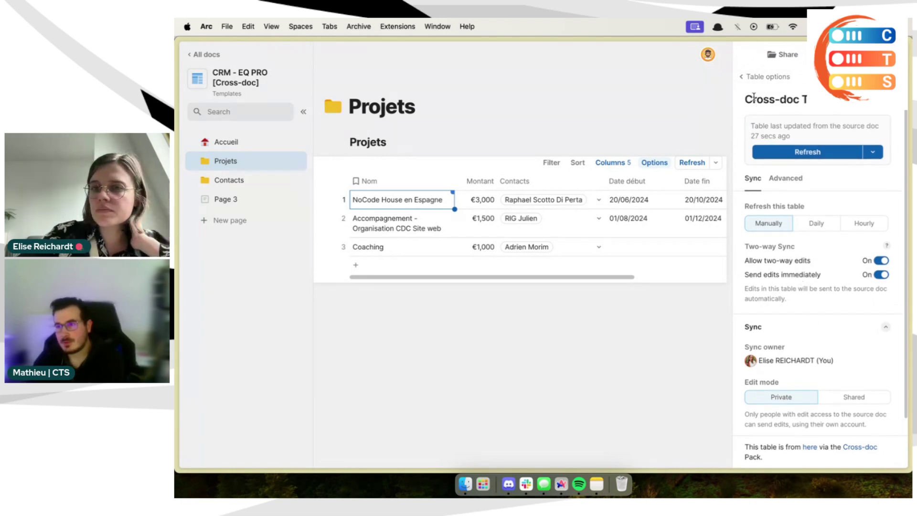
Step: Turn off the Projets table's bottom new row button and check whether rows can still be inserted between existing ones
key("Escape")
left_click(801, 195)
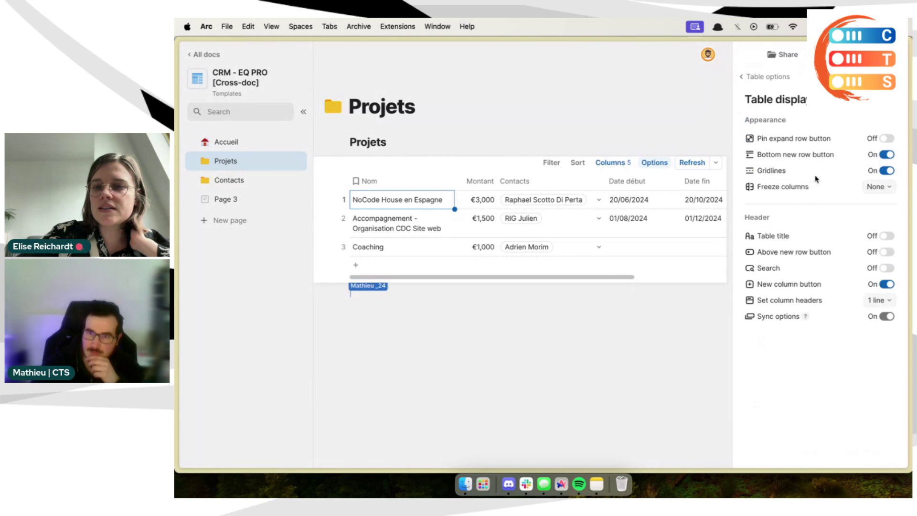
left_click(764, 80)
left_click(787, 209)
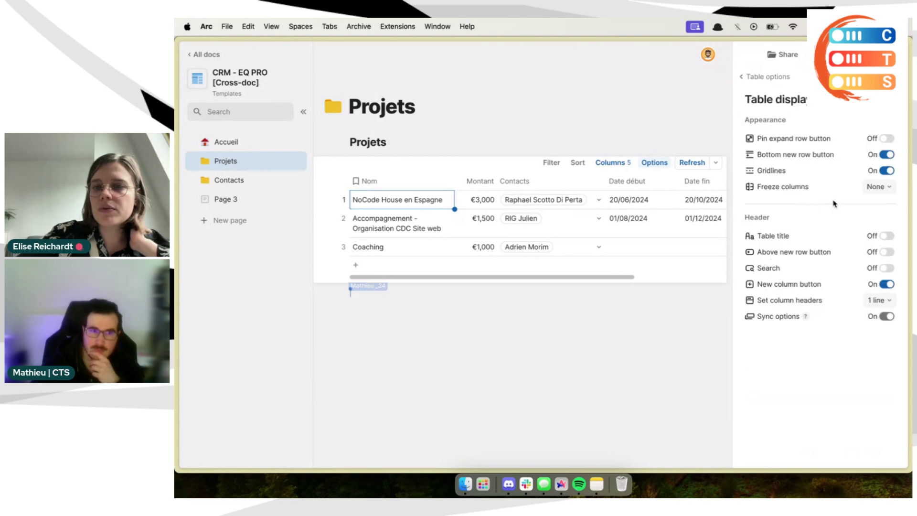
left_click(886, 155)
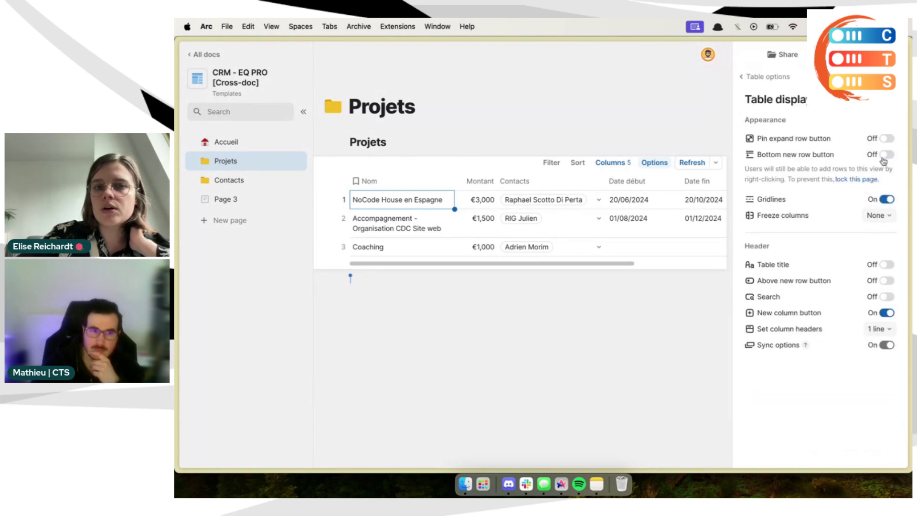
mouse_move(805, 346)
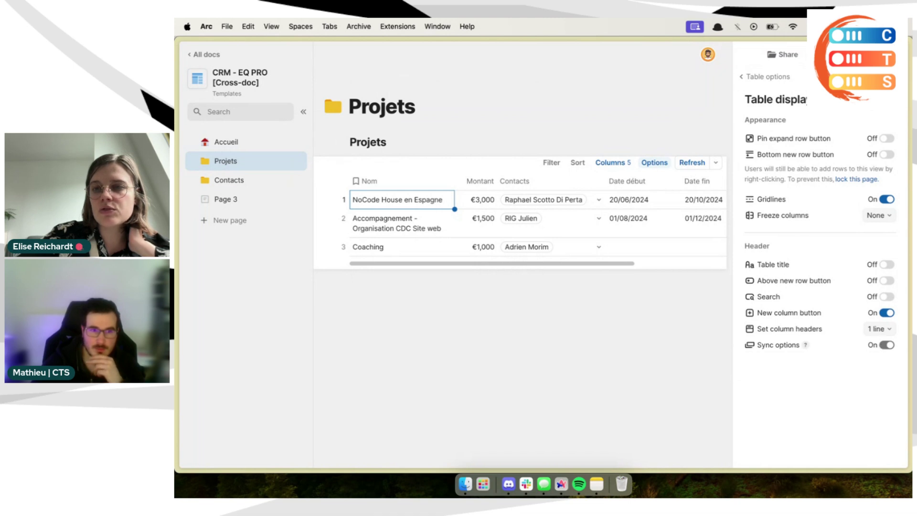
key("Escape")
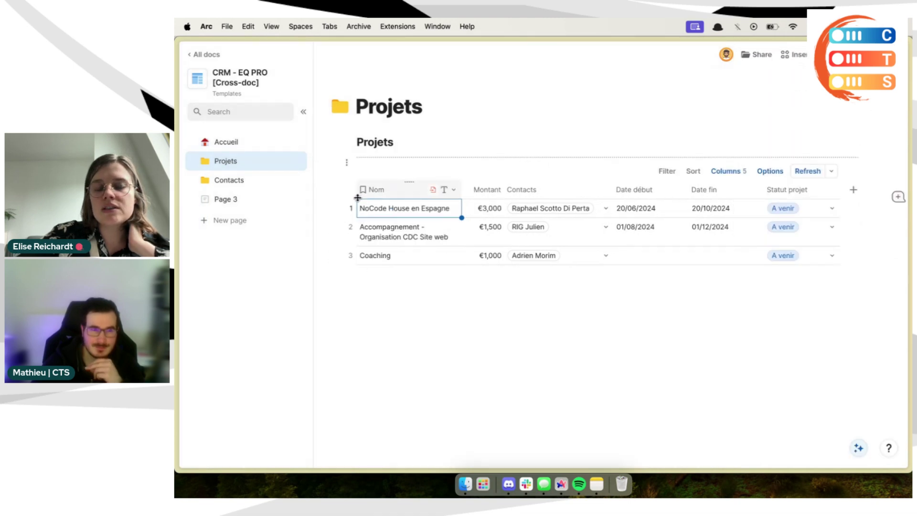
left_click(372, 233)
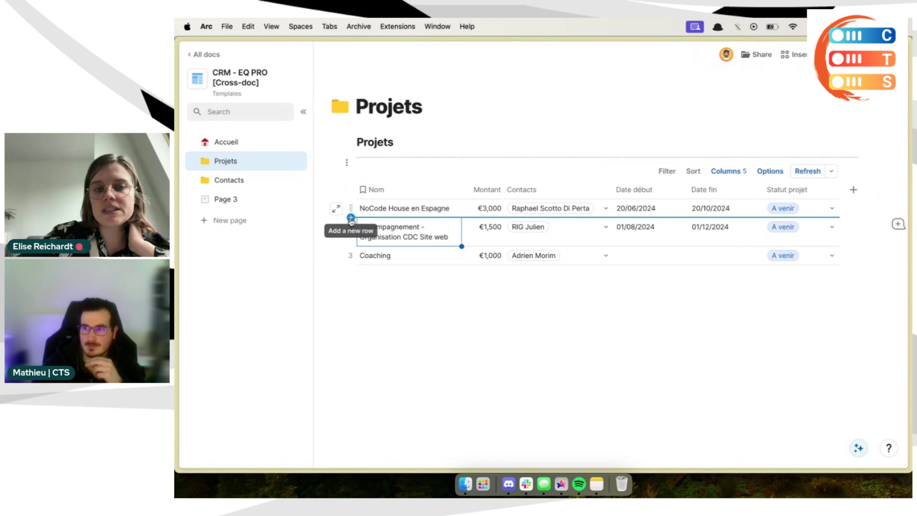
left_click(374, 257)
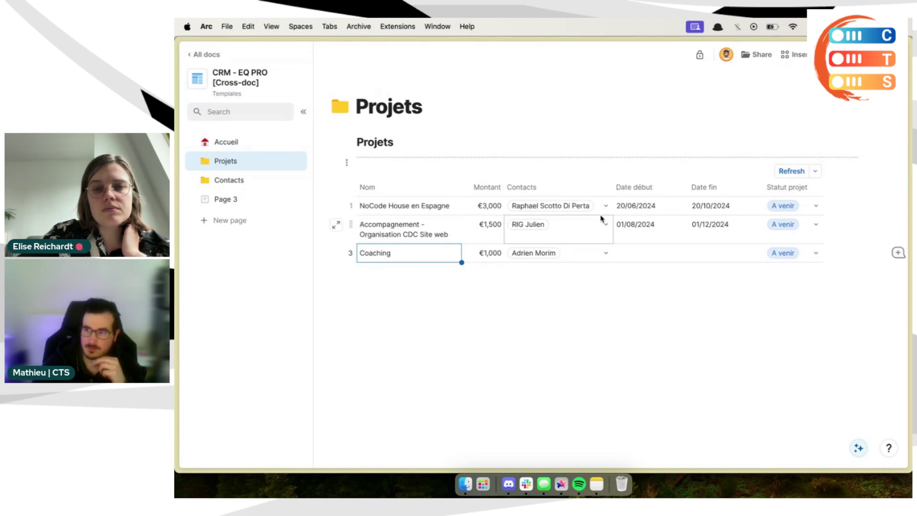
Step: Lock the Projets page to Interact only in its locking settings, with table value changes allowed but adding rows disallowed
left_click(628, 210)
left_click(705, 213)
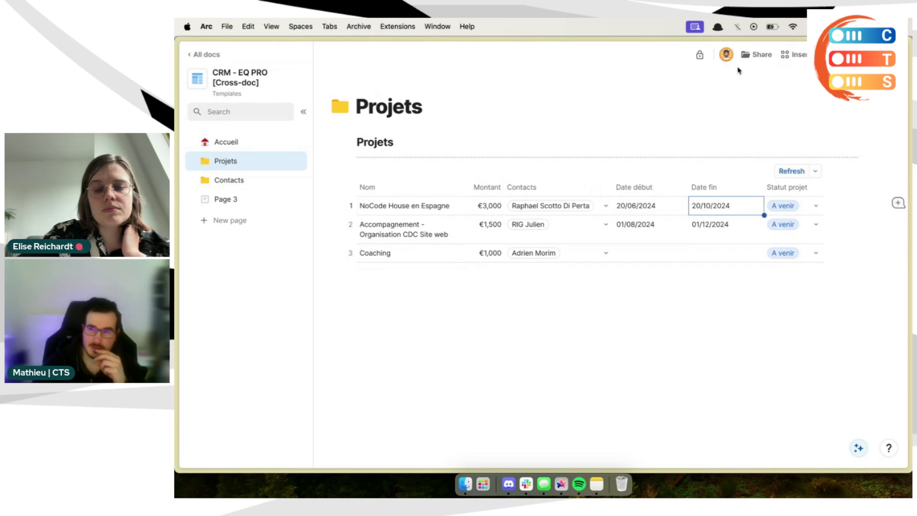
left_click(699, 54)
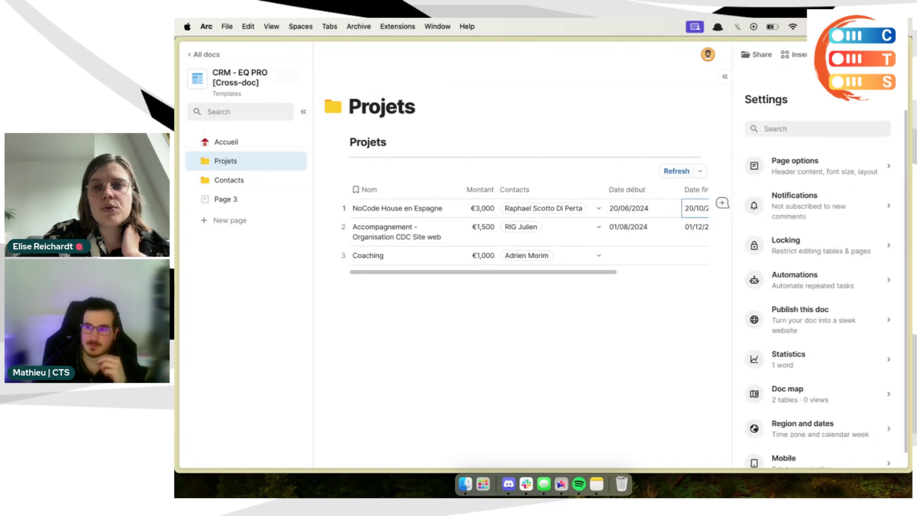
left_click(817, 248)
scroll(821, 297, "down", 3)
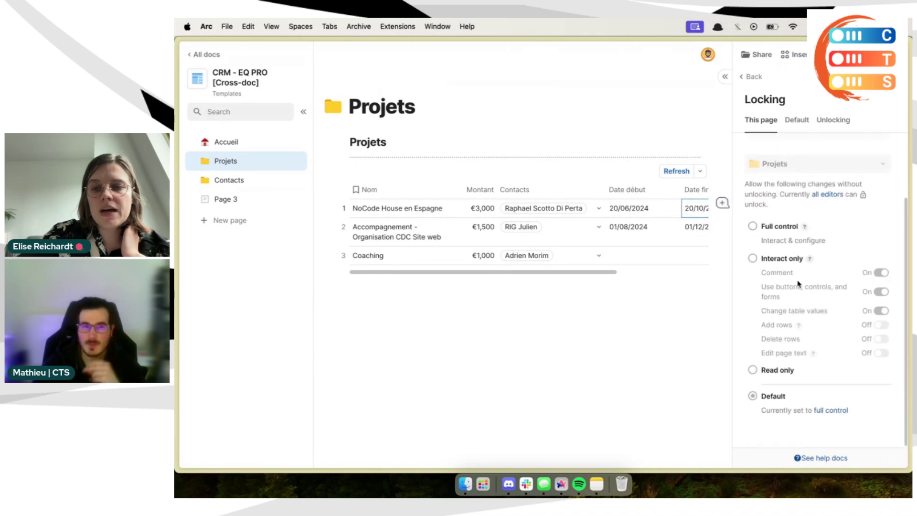
left_click(785, 314)
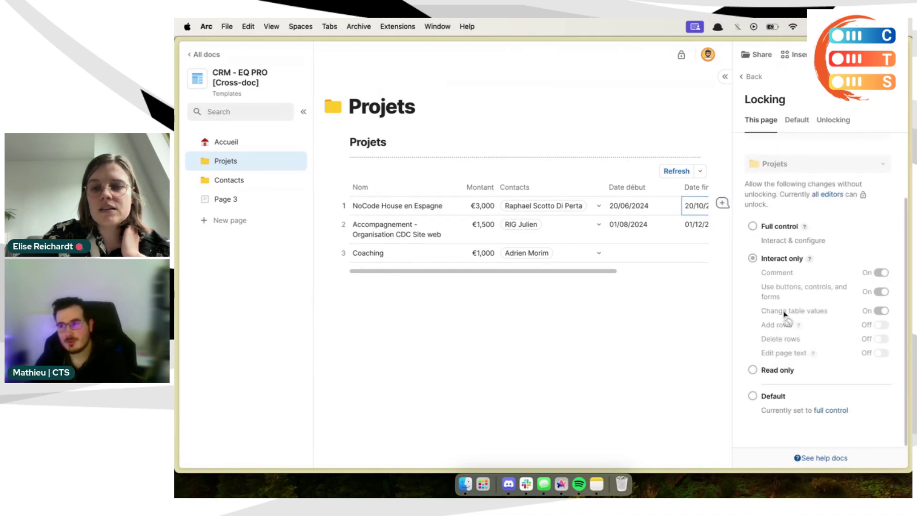
Step: Test editing on the locked page with the Date début and Contacts cells of the Accompagnement - Organisation CDC Site web project
double_click(652, 237)
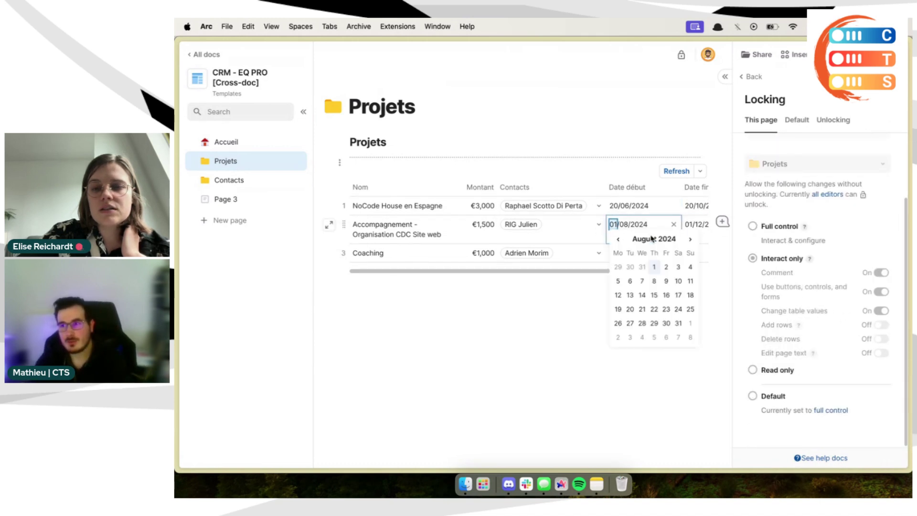
left_click(567, 239)
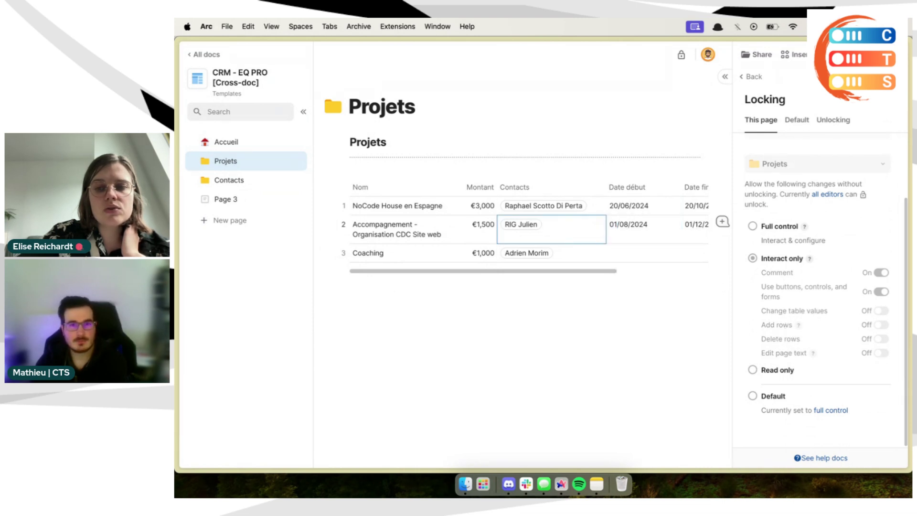
Step: Test editing the Date début and Date fin cells of the Accompagnement - Organisation CDC Site web project, and narrow the Date fin column
left_click(661, 232)
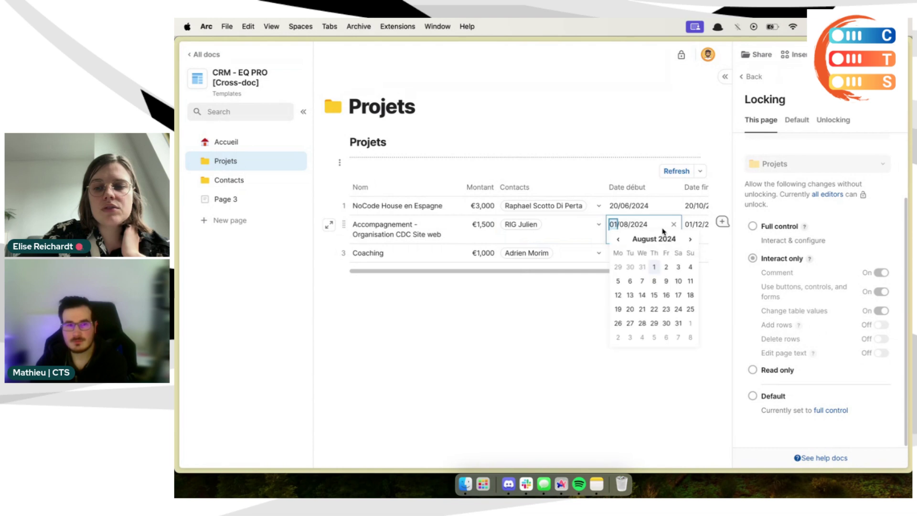
left_click(745, 238)
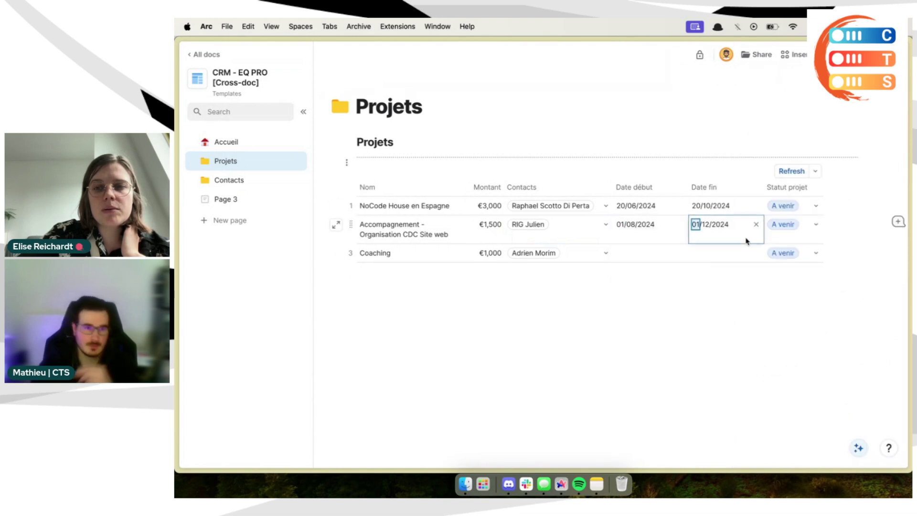
left_click(766, 186)
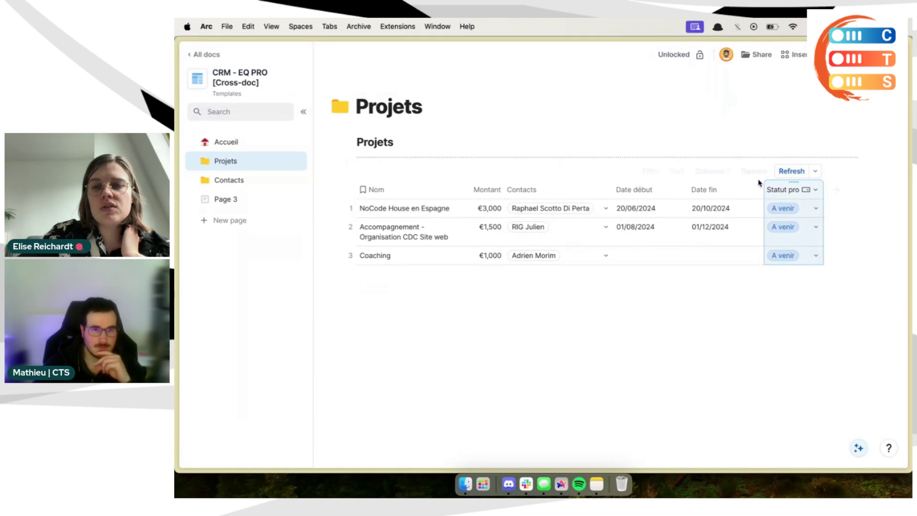
left_click_drag(753, 185, 741, 185)
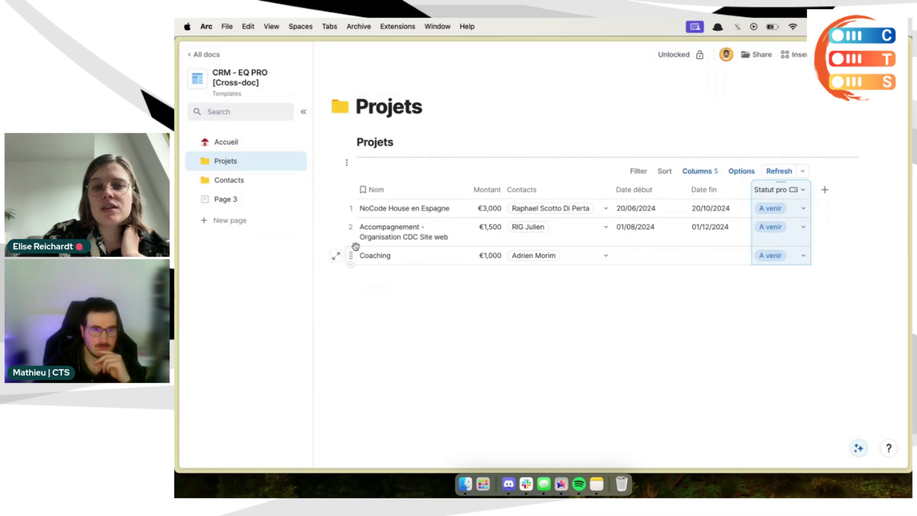
Step: Review the Projets page's locking settings, check row insertion while it is unlocked, and relock the page with the Interact only settings
left_click(819, 55)
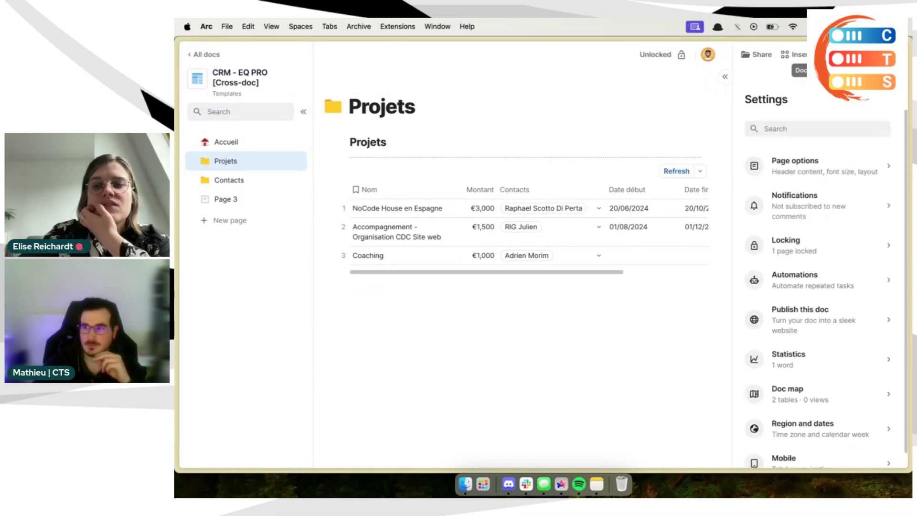
left_click(819, 245)
scroll(833, 382, "down", 2)
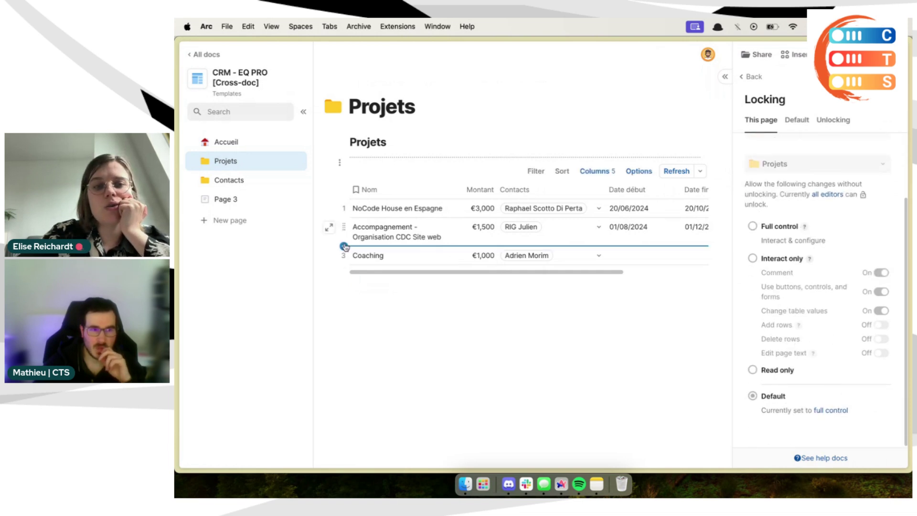
left_click(352, 221)
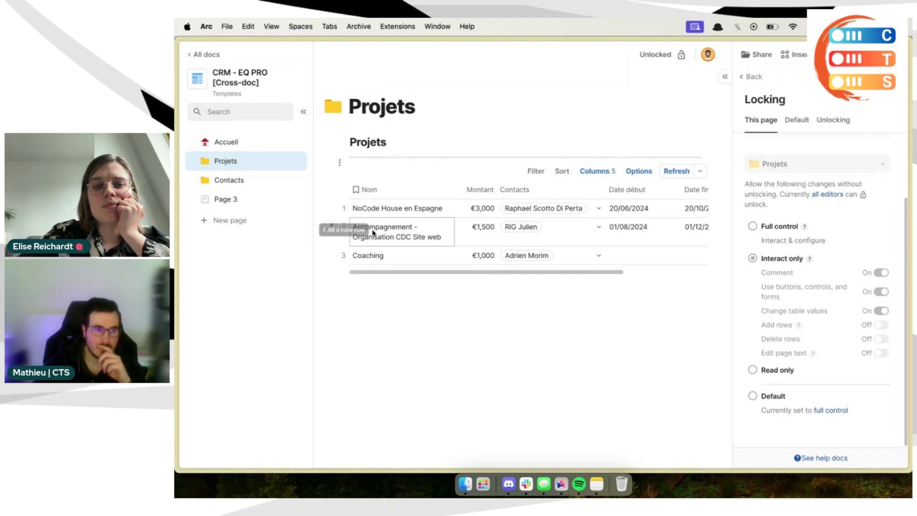
left_click(684, 58)
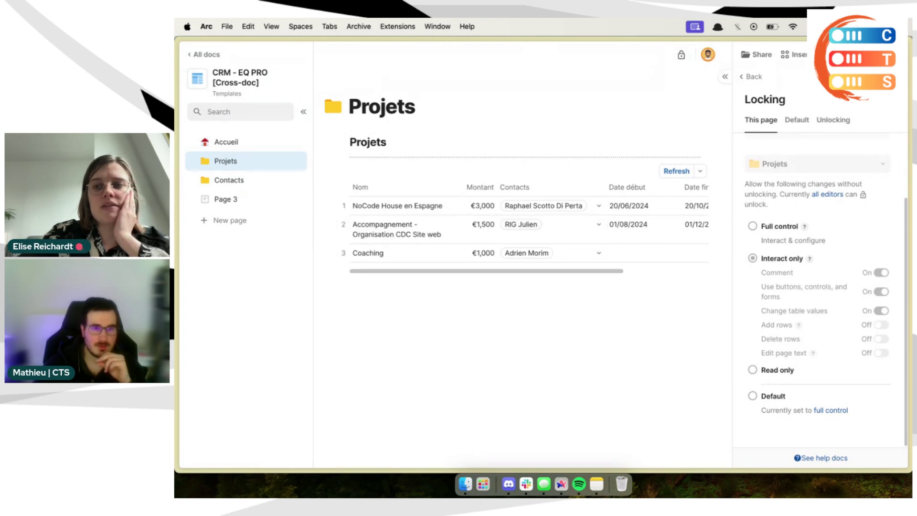
key("Escape")
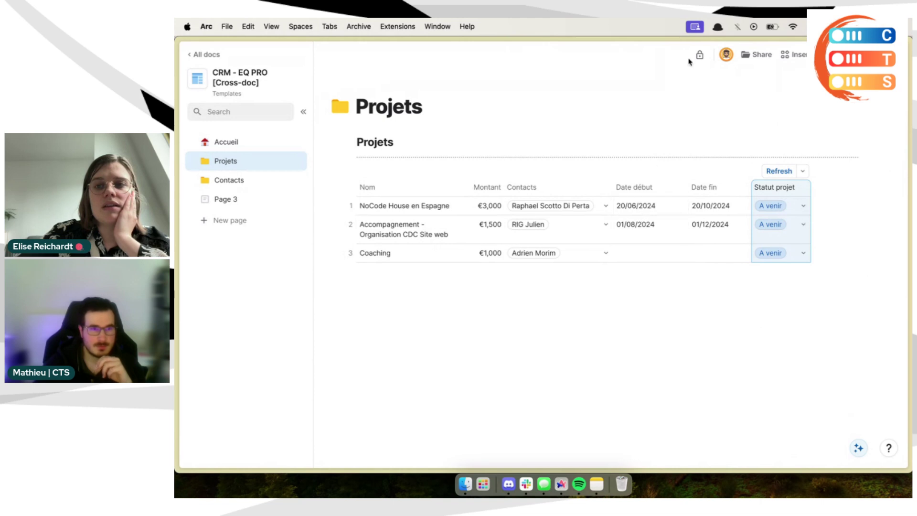
Step: Test which interactions the locked Projets table allows on its date cells, the Coaching row and the Date début column
double_click(669, 223)
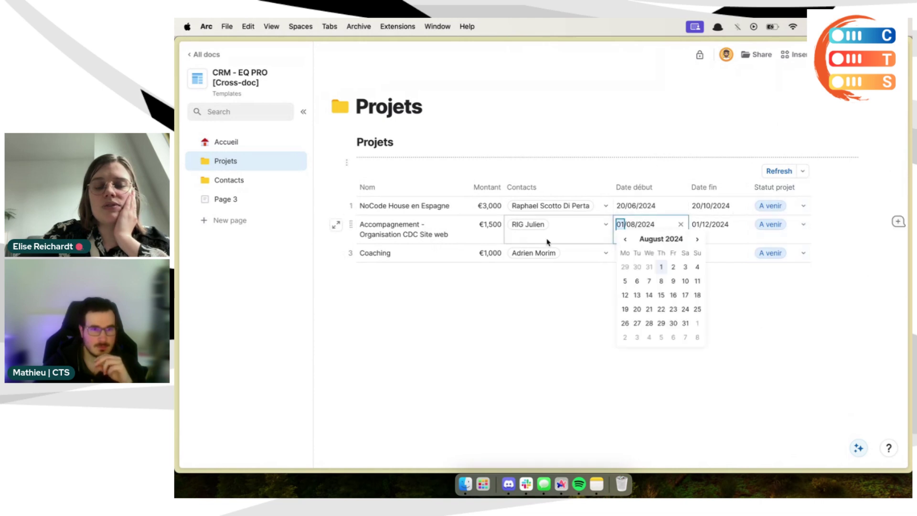
left_click(413, 247)
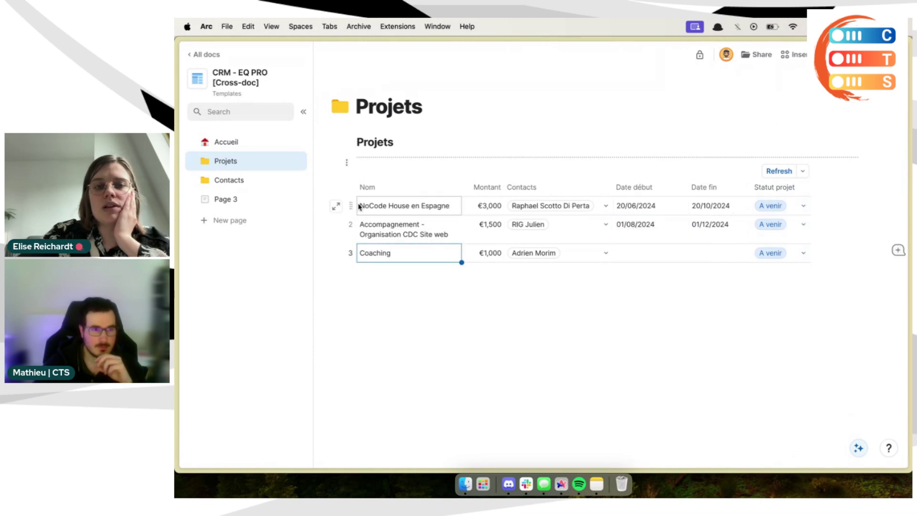
left_click(687, 190)
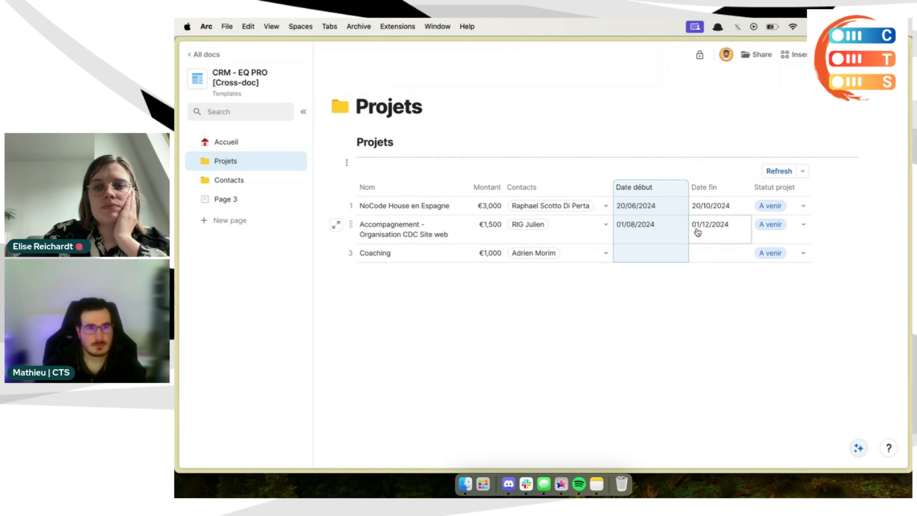
left_click(701, 252)
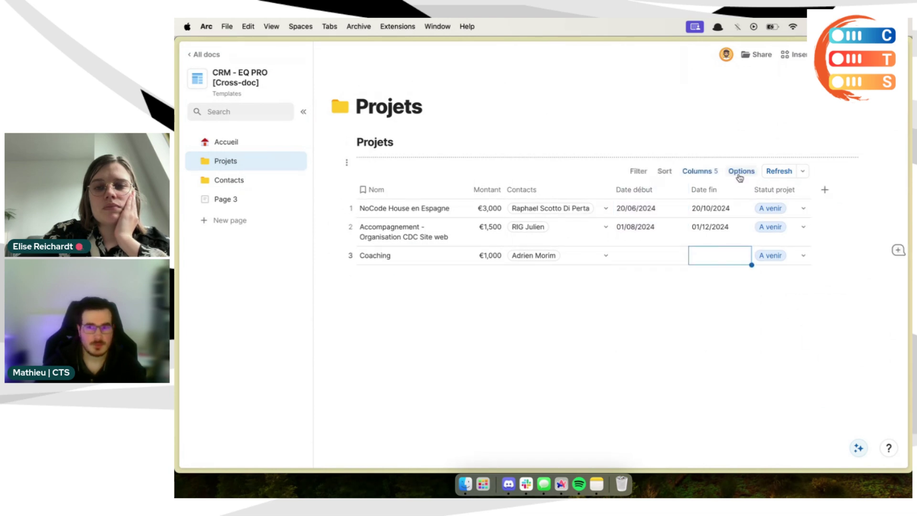
left_click(711, 55)
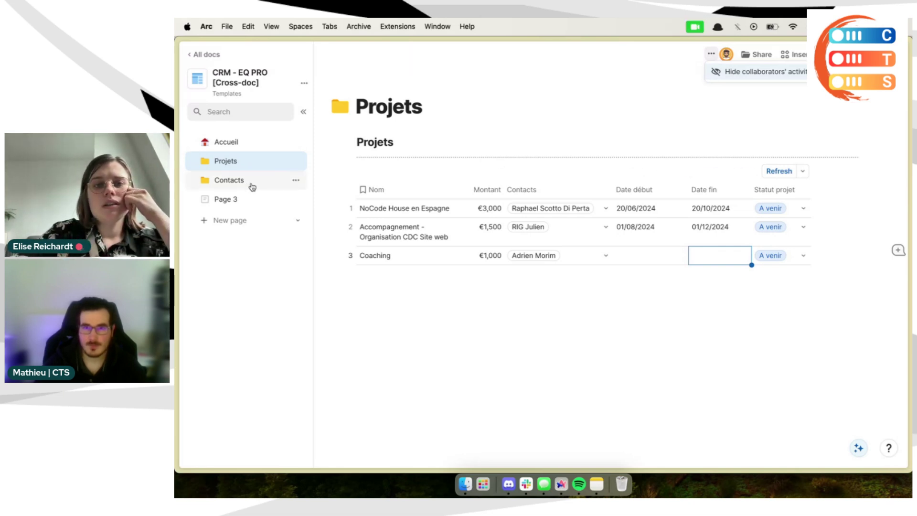
Step: View the Contacts page, and return to Projets to examine the table's columns and the Accompagnement project's Date début cell
left_click(230, 180)
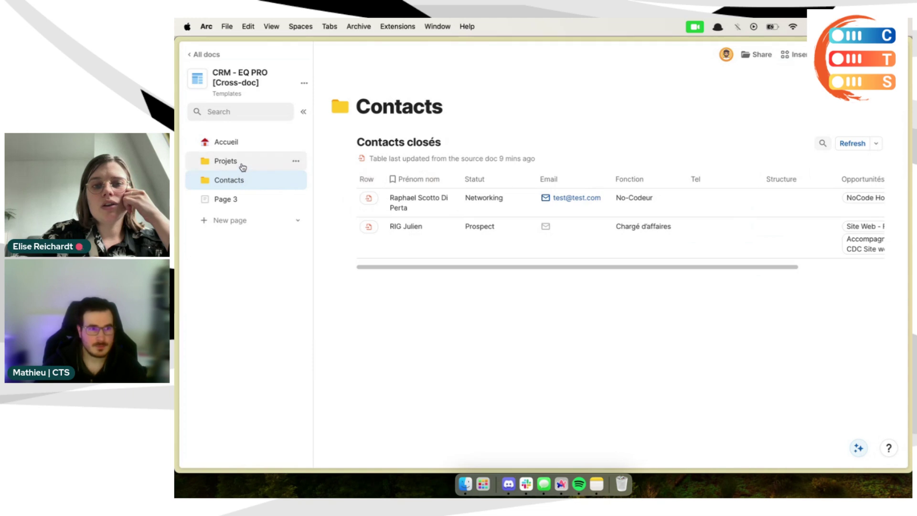
left_click(236, 162)
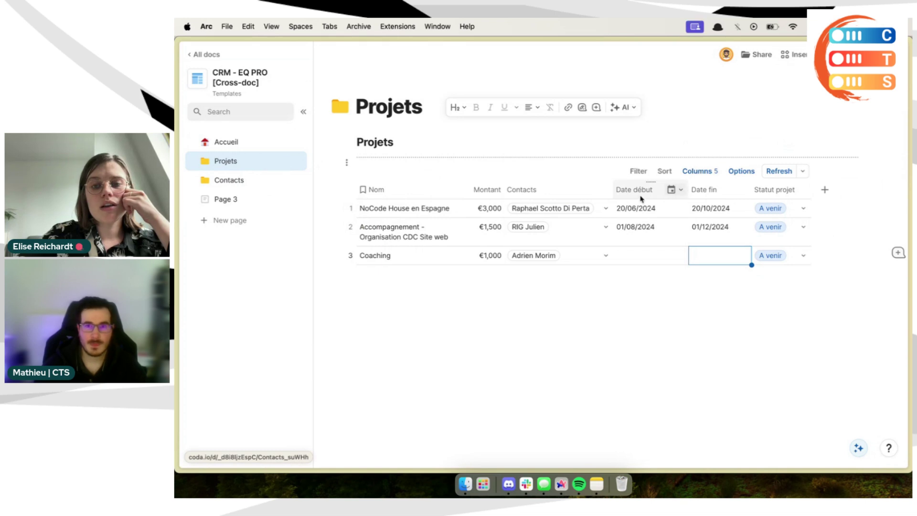
mouse_move(176, 237)
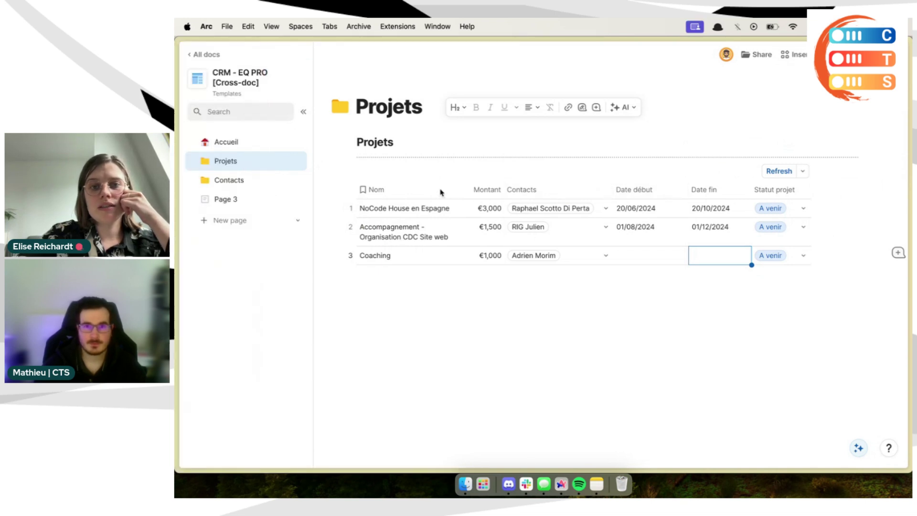
left_click(446, 190)
left_click(649, 231)
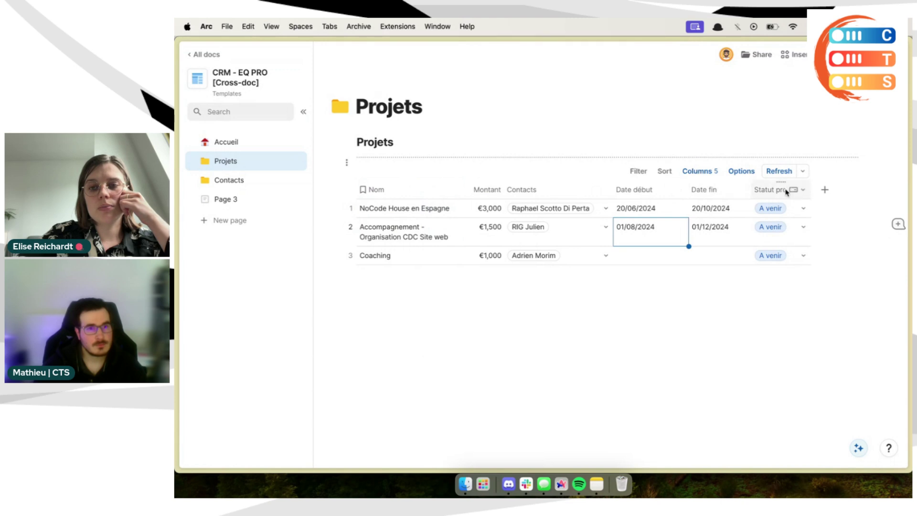
Step: Review the columns of the Contacts closés table on the Contacts page and hide its Row column
left_click(229, 180)
left_click(476, 214)
scroll(477, 215, "right", 2)
scroll(476, 214, "right", 2)
scroll(476, 214, "left", 3)
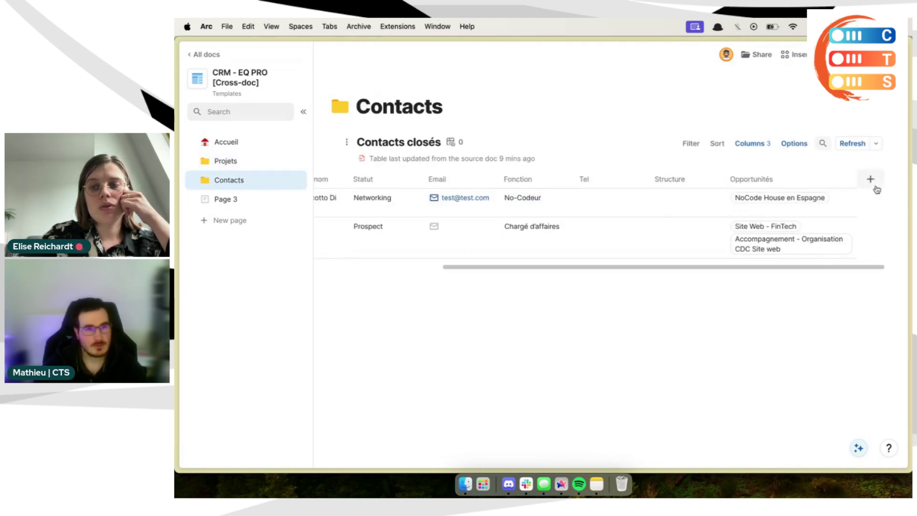
scroll(602, 234, "left", 5)
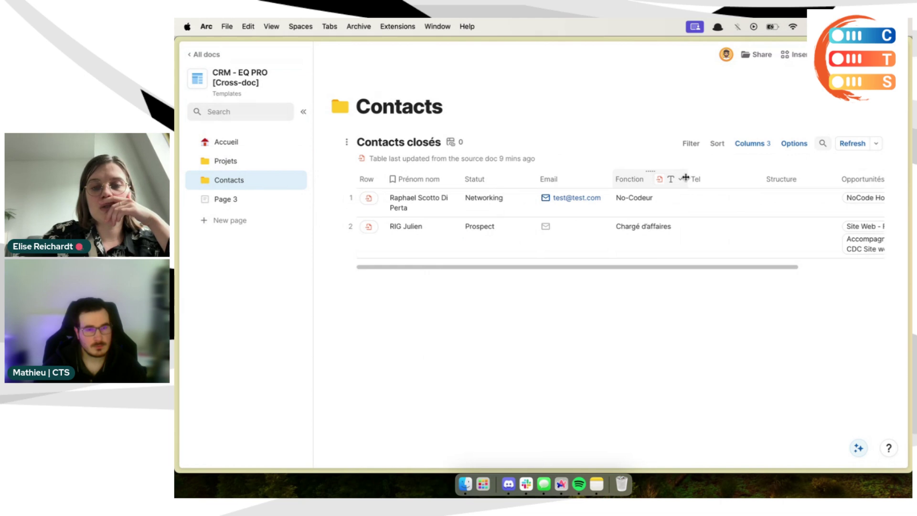
left_click_drag(666, 206, 374, 180)
left_click(379, 179)
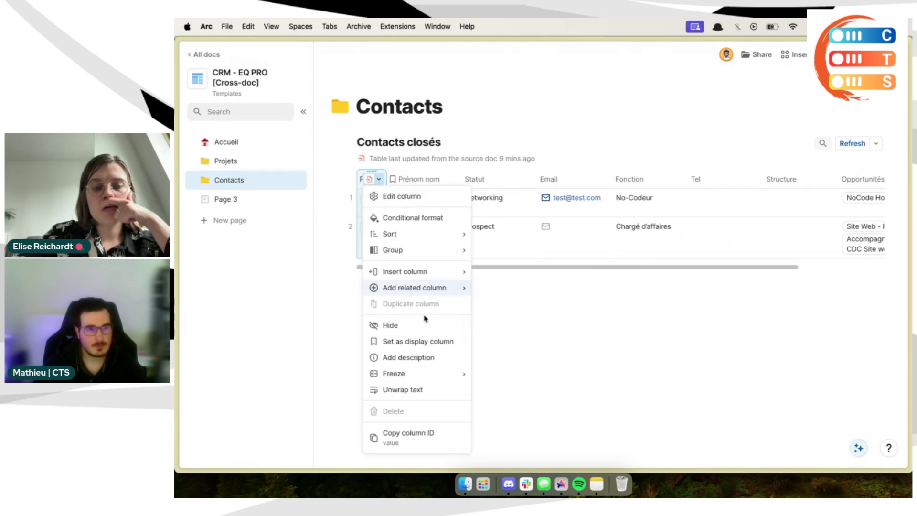
left_click(406, 325)
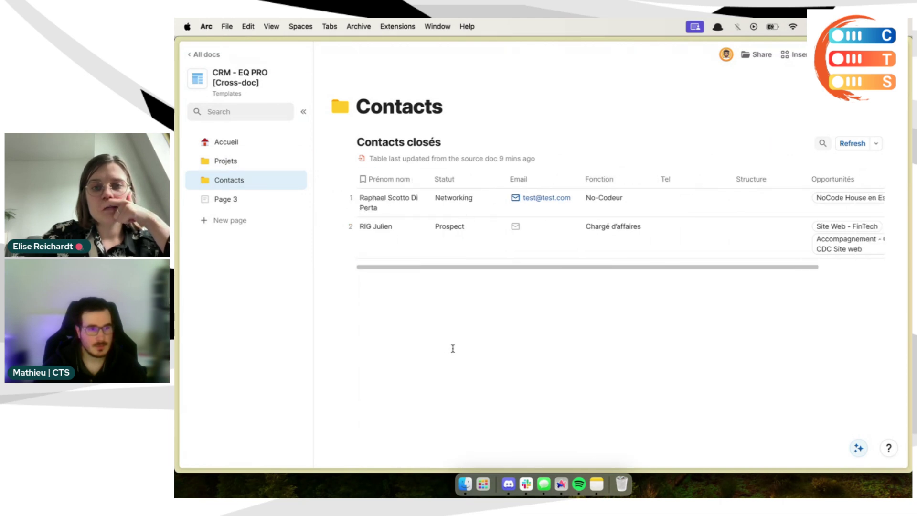
Step: View Page 3 and the Accueil page of the document, and dismiss the page notification
mouse_move(175, 188)
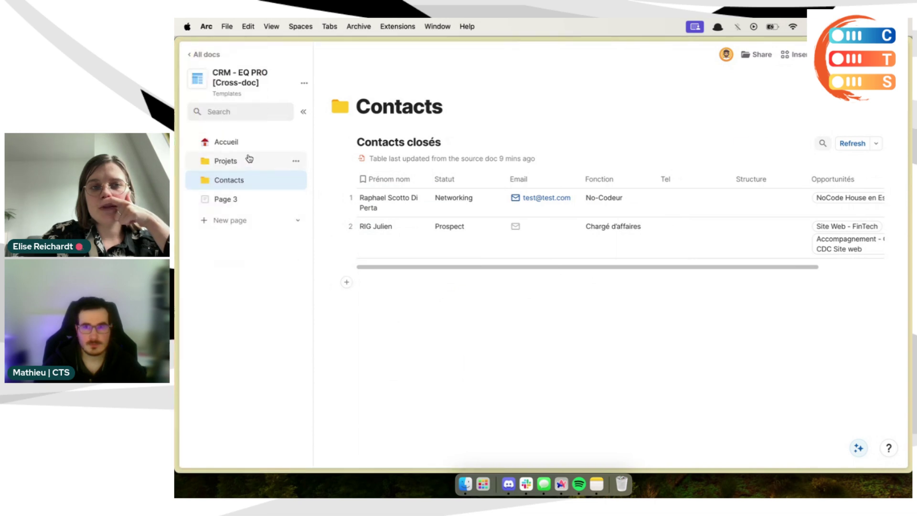
left_click(256, 199)
left_click(250, 147)
left_click(253, 199)
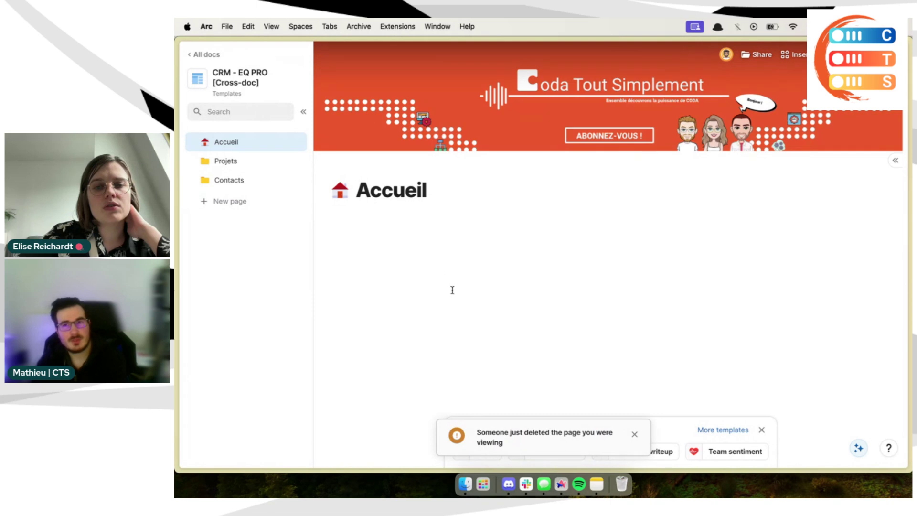
left_click(636, 433)
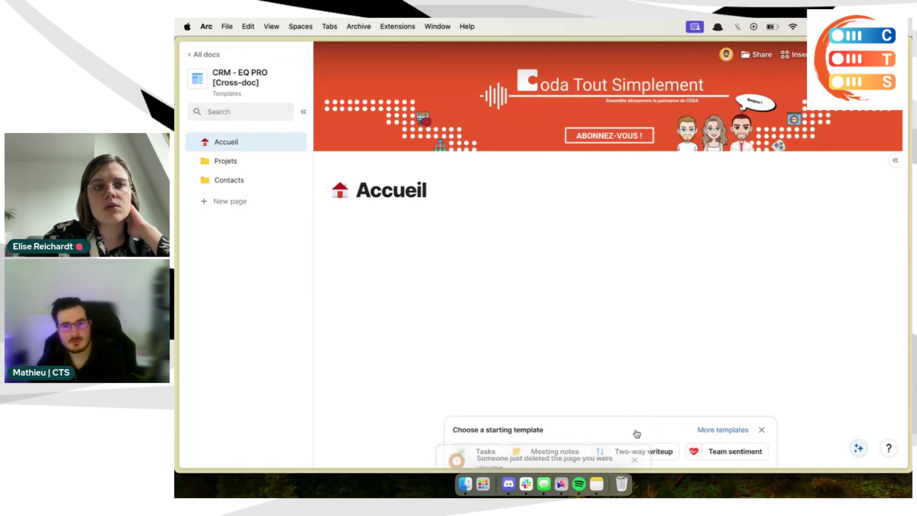
Step: Switch to the CRM - EQ COM [Cross-Doc] document and open its Sync-Page under Vue Cross-doc
left_click(203, 53)
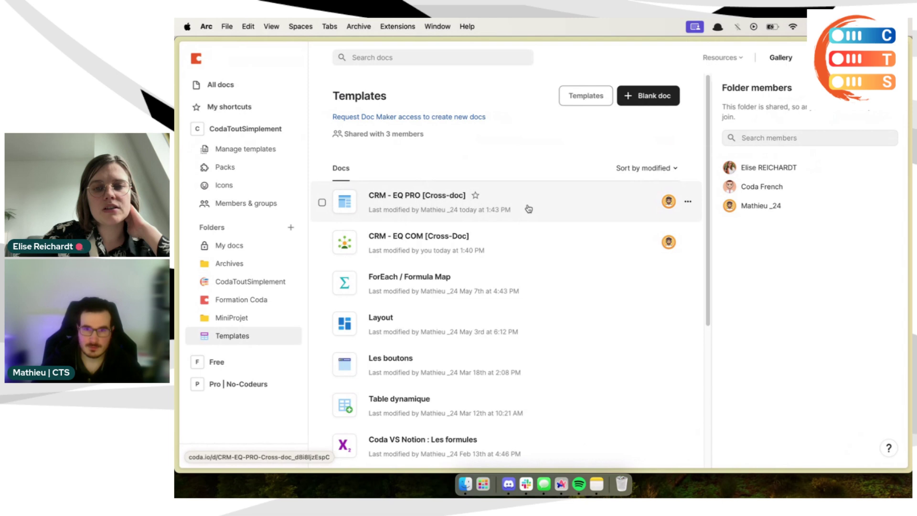
left_click(525, 238)
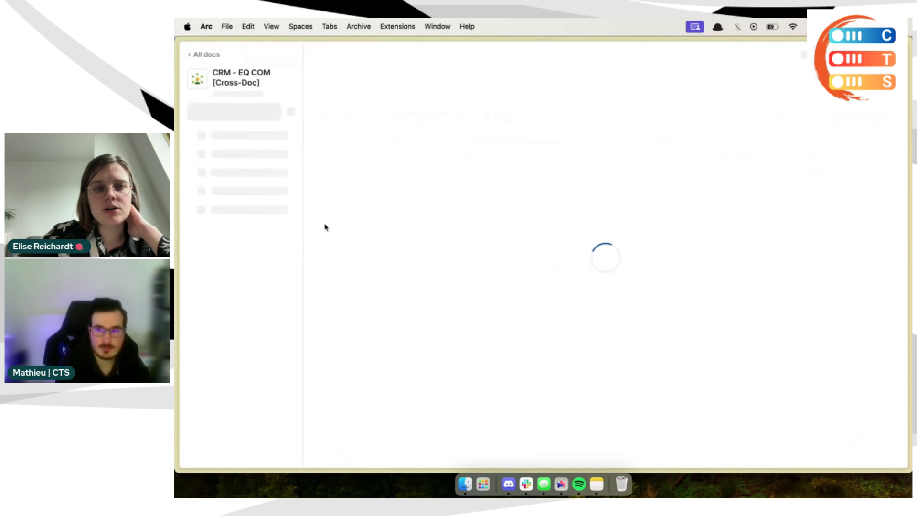
left_click(262, 297)
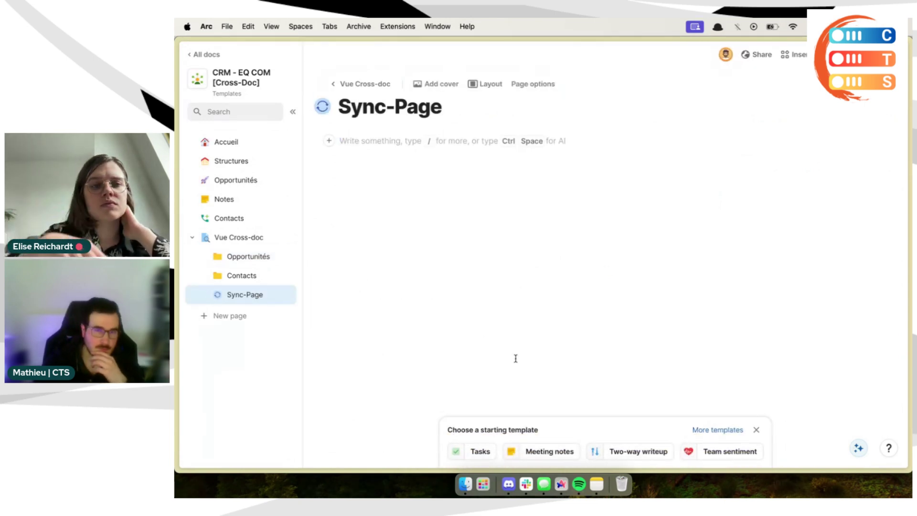
Step: Examine the Structures, Notes and Accueil pages, including the Accueil dashboard's counters and charts, for content suited to a sync page
left_click(206, 162)
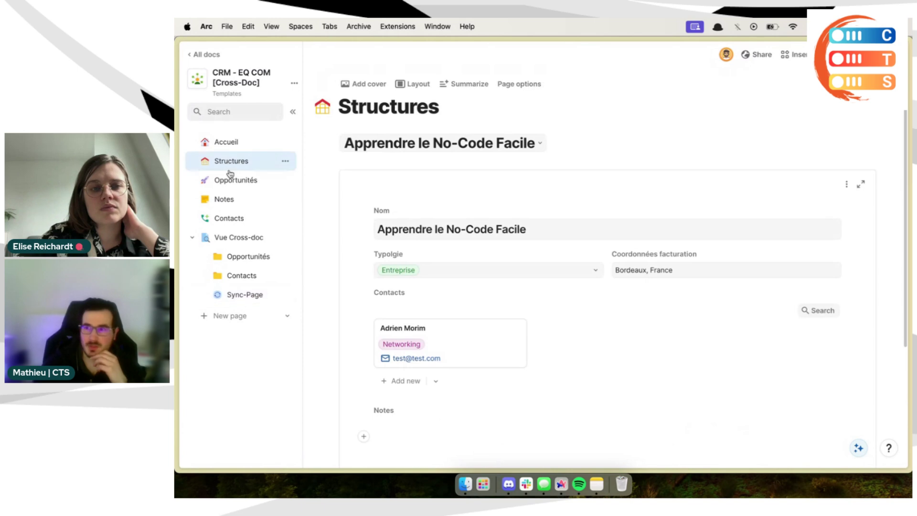
left_click(231, 199)
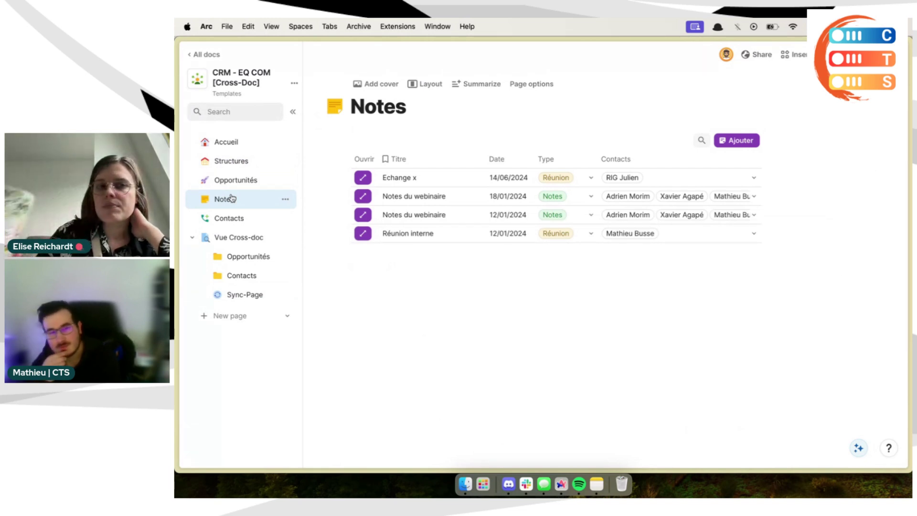
left_click(236, 142)
scroll(425, 251, "down", 3)
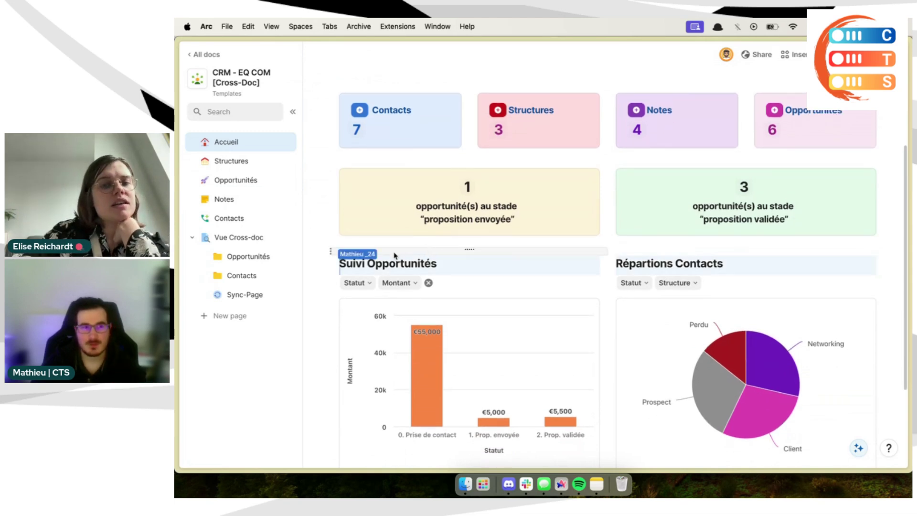
scroll(401, 253, "up", 1)
scroll(413, 309, "down", 2)
scroll(413, 309, "up", 3)
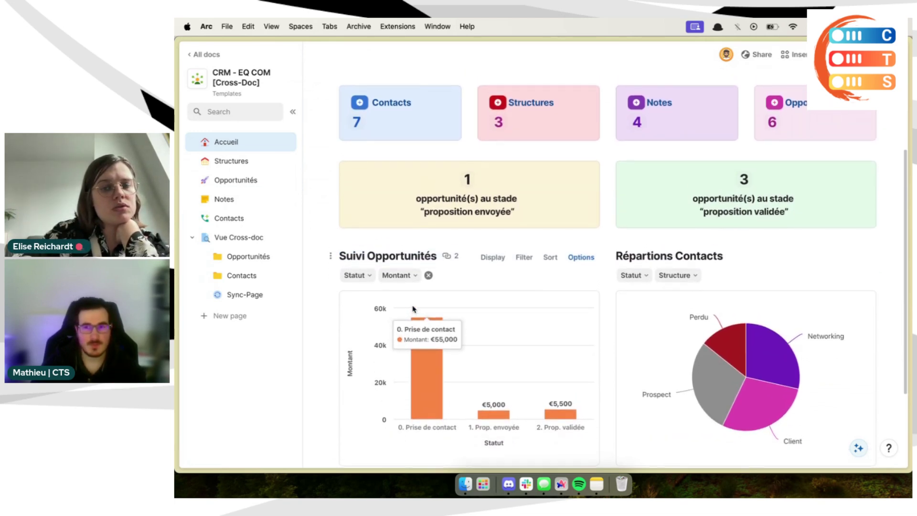
scroll(414, 309, "down", 4)
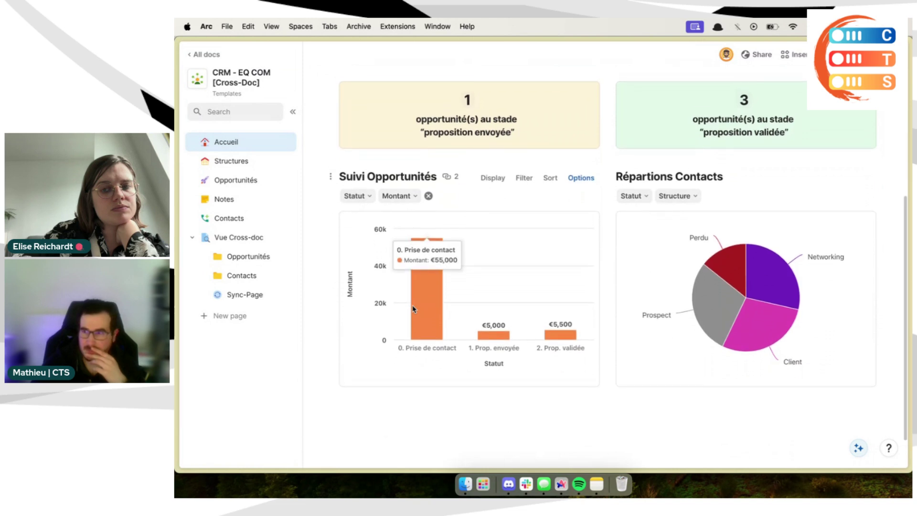
scroll(505, 424, "up", 2)
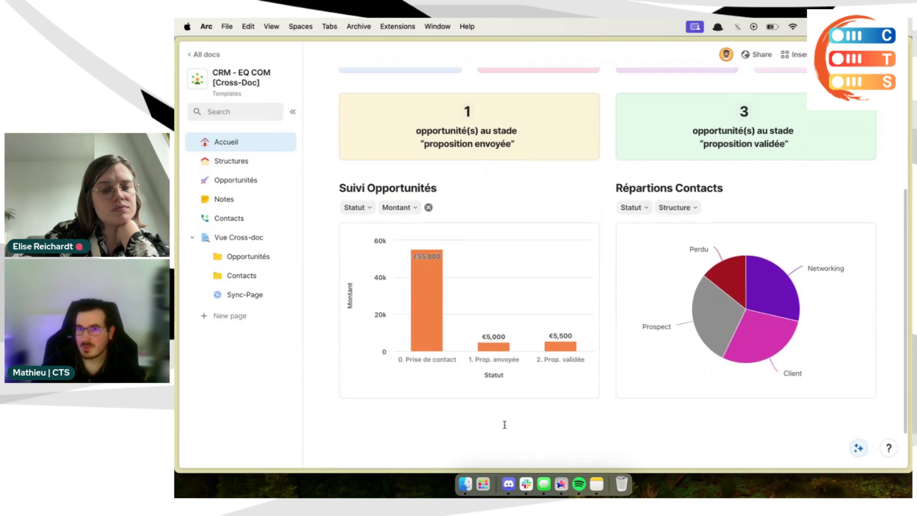
scroll(504, 425, "up", 4)
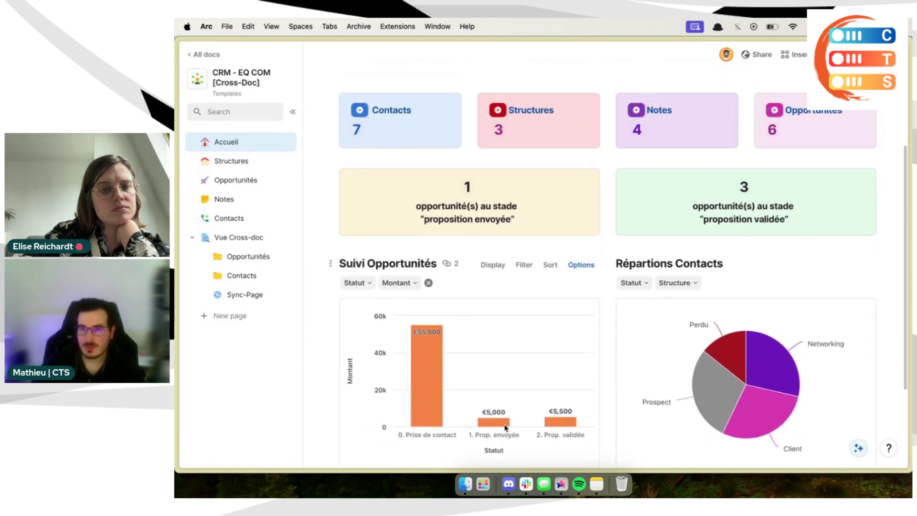
Step: Check the Suivi Opportunités 2 chart on the Sync-Page and compare it with the cards on the Opportunités board
left_click(246, 295)
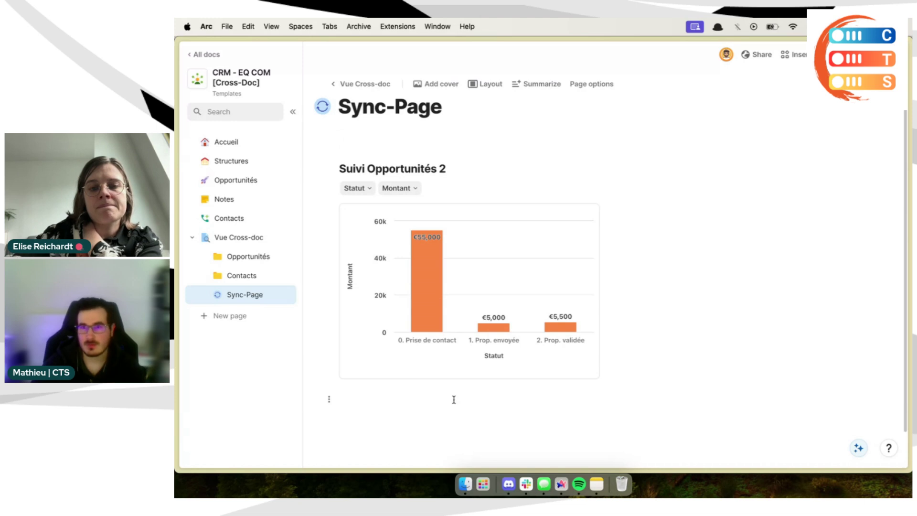
mouse_move(397, 238)
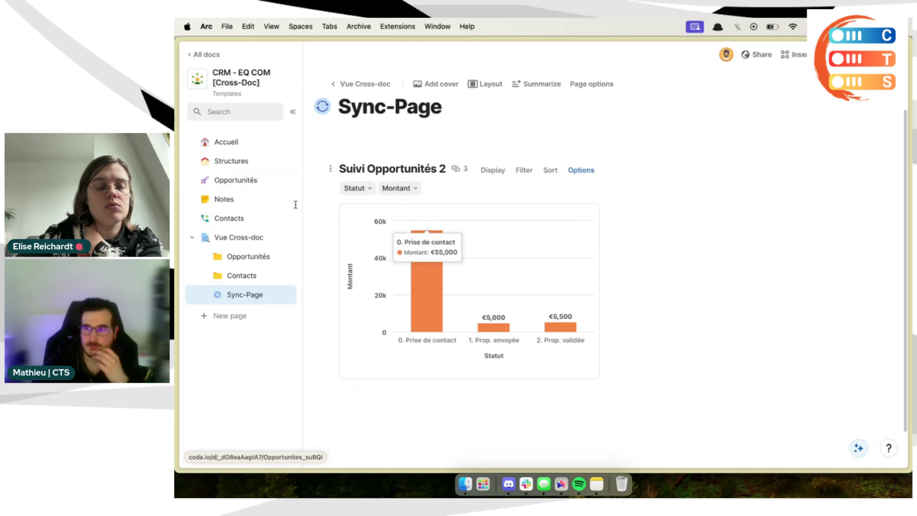
left_click(243, 184)
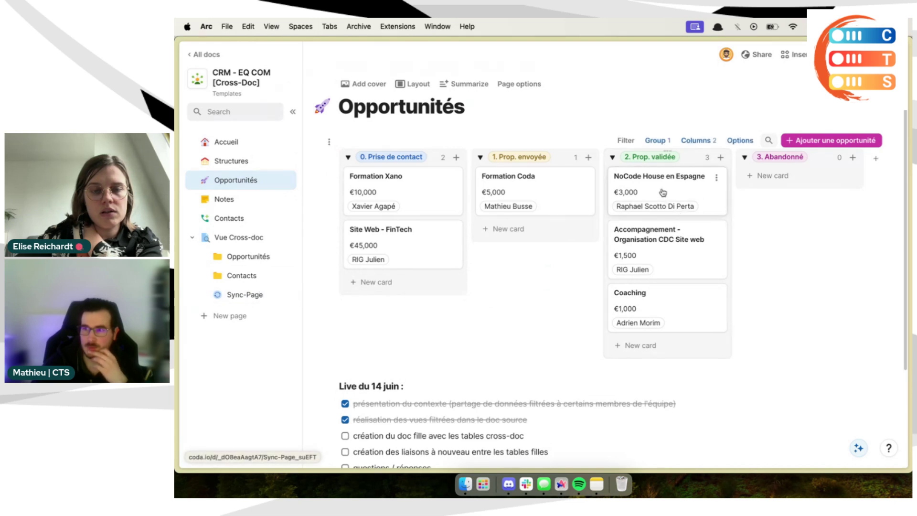
left_click(244, 295)
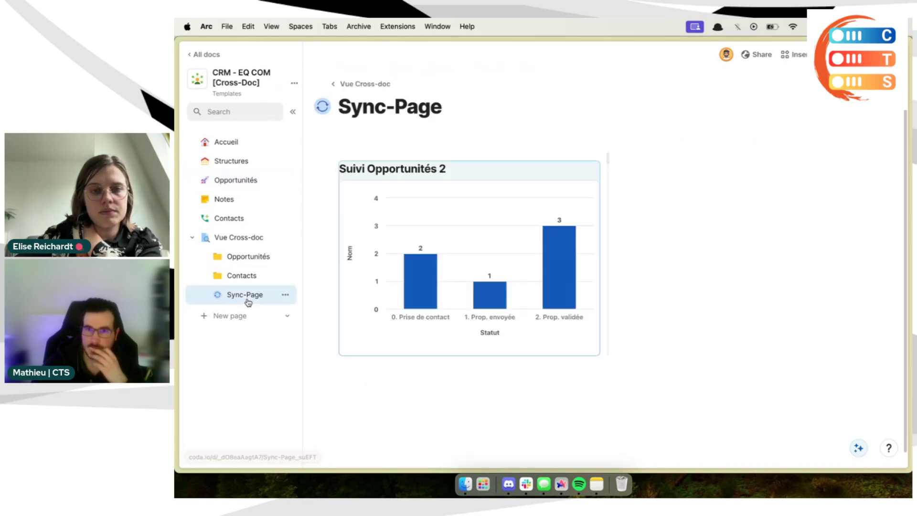
left_click(533, 396)
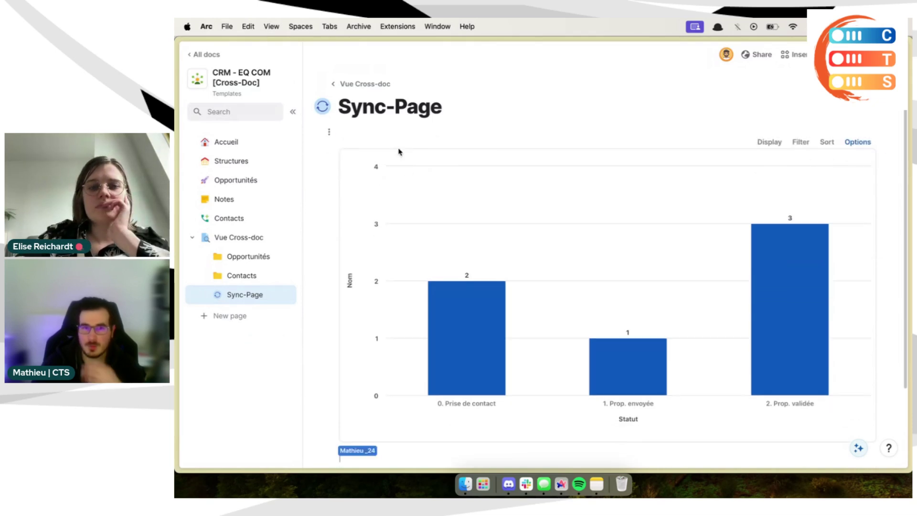
scroll(406, 149, "down", 2)
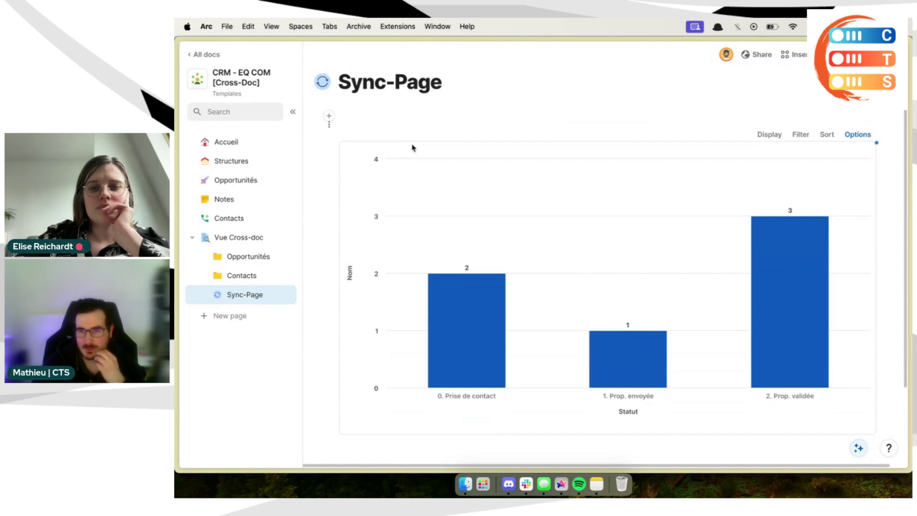
scroll(569, 260, "up", 1)
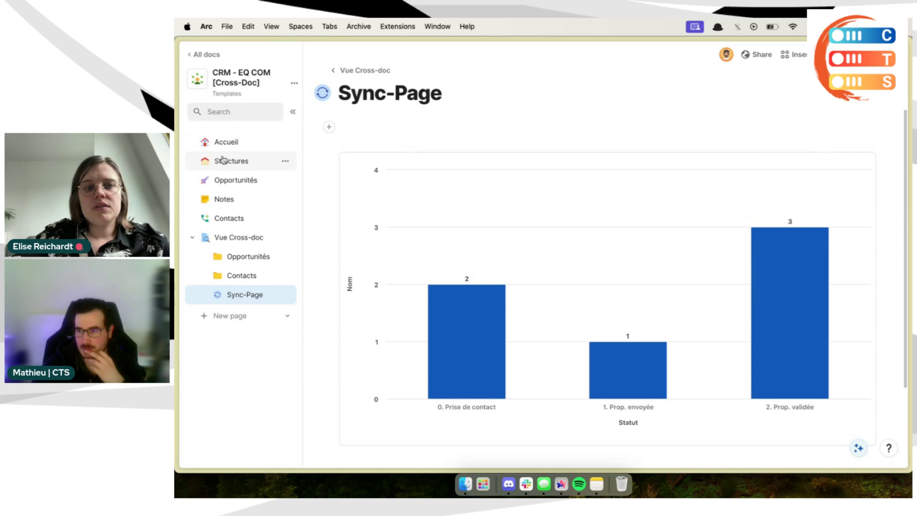
Step: Copy the yellow "proposition envoyée" callout from the Accueil page and paste it above the chart on the Sync-Page
left_click(223, 160)
left_click(232, 145)
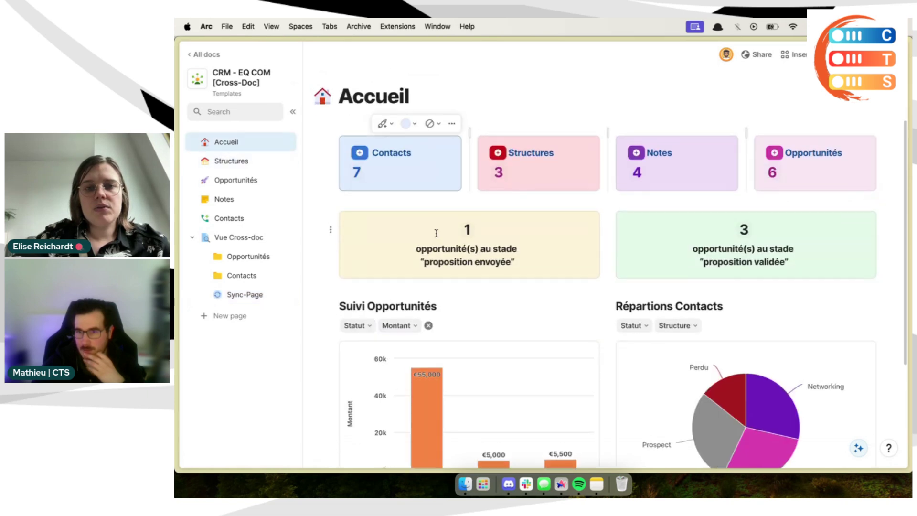
scroll(569, 262, "down", 2)
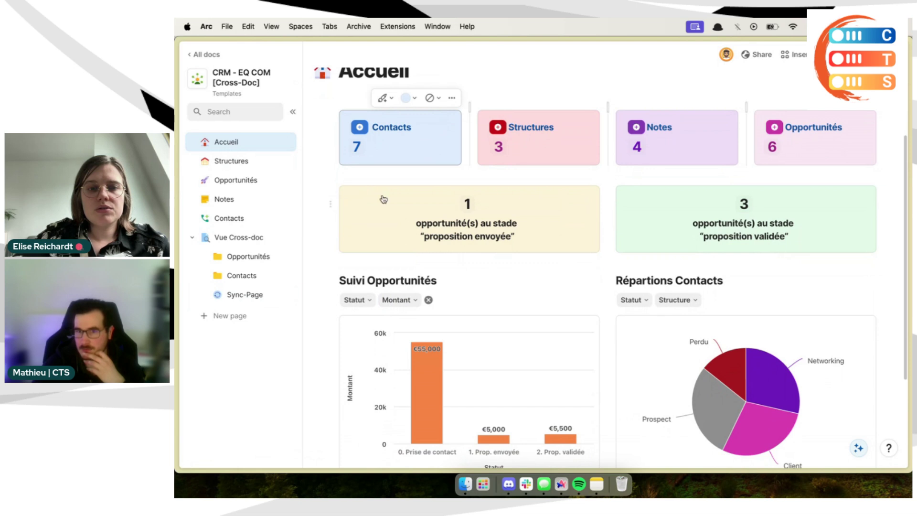
left_click(345, 194)
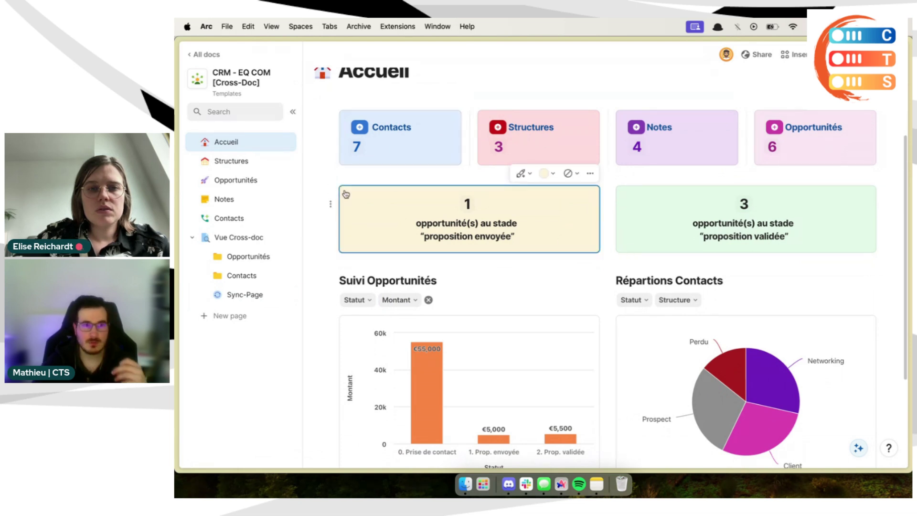
left_click(330, 204)
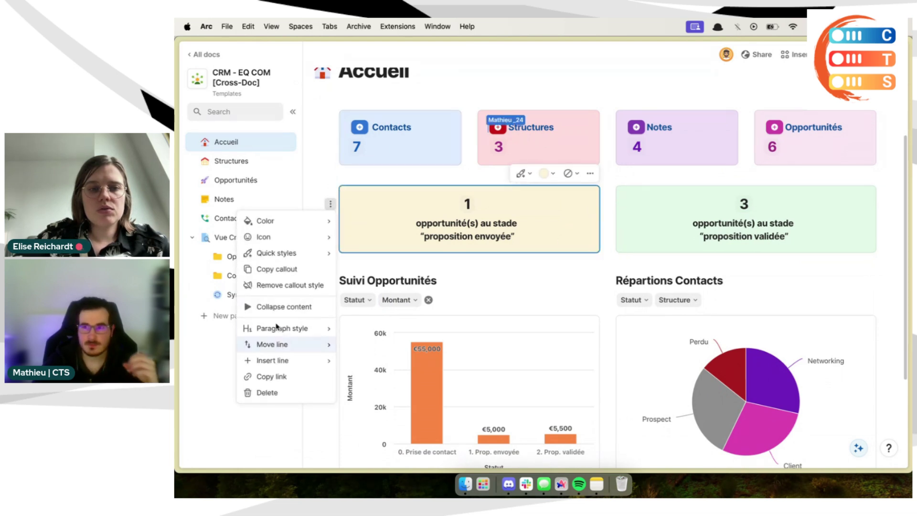
left_click(268, 269)
left_click(237, 293)
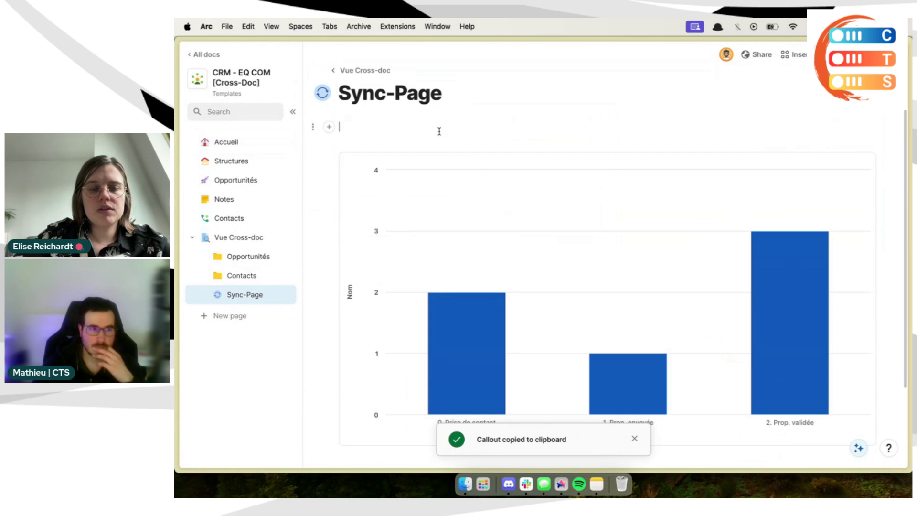
key("super+v")
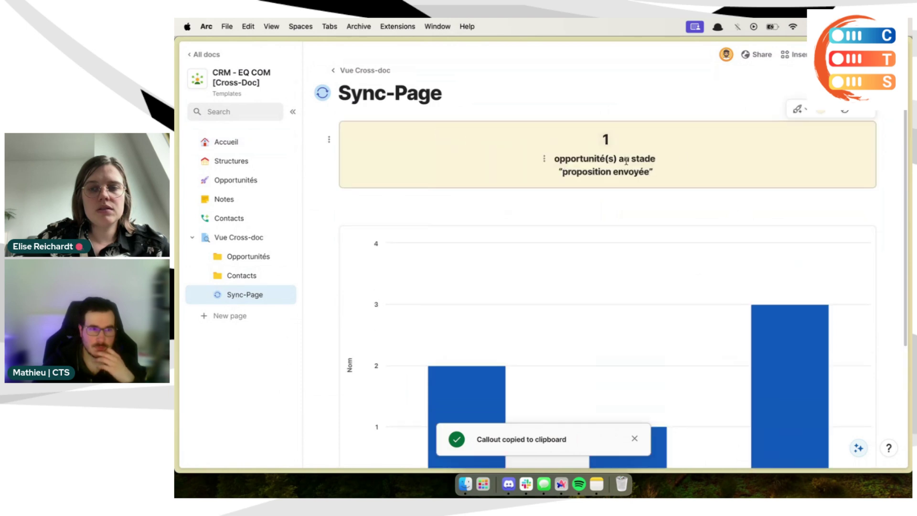
Step: Copy the green "proposition validée" callout from the Accueil page and paste it below the yellow callout on the Sync-Page
left_click(244, 145)
left_click(607, 204)
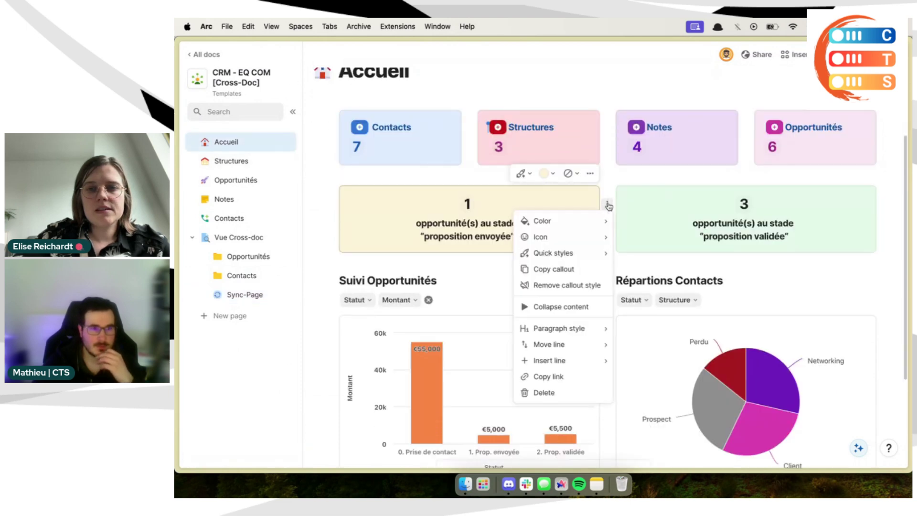
left_click(542, 266)
left_click(244, 295)
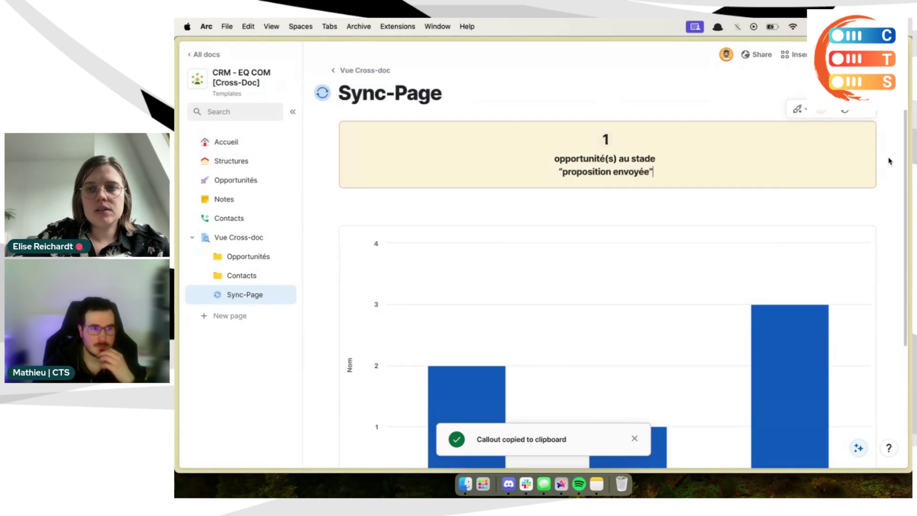
key("super+v")
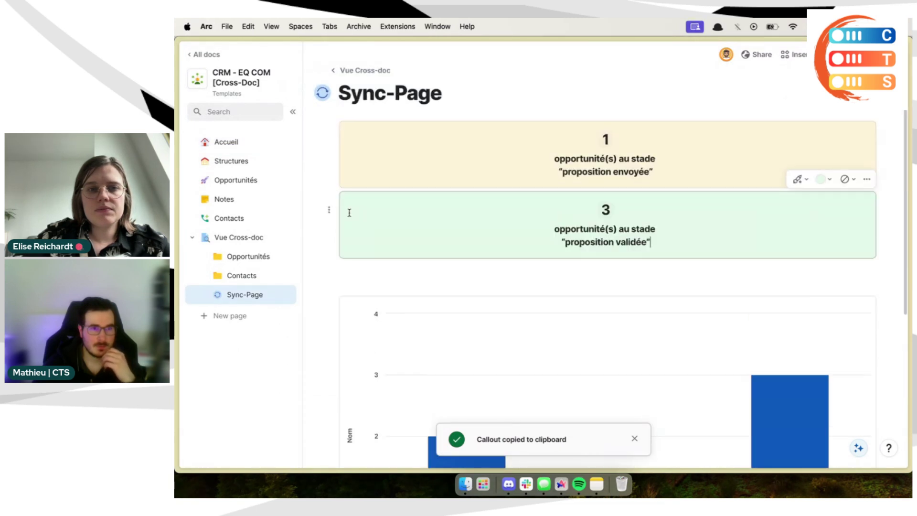
Step: Arrange the "proposition envoyée" and "proposition validée" callouts side by side in two columns above the chart
left_click_drag(883, 146, 874, 148)
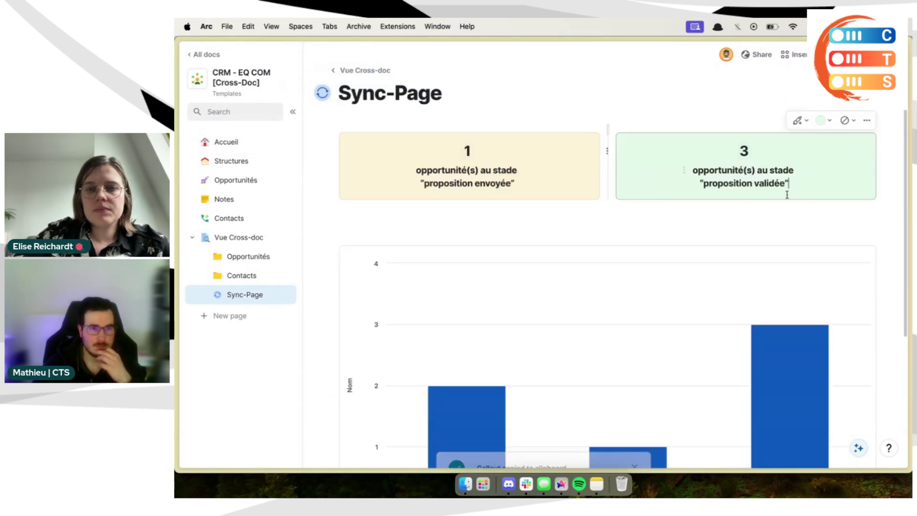
scroll(698, 243, "down", 5)
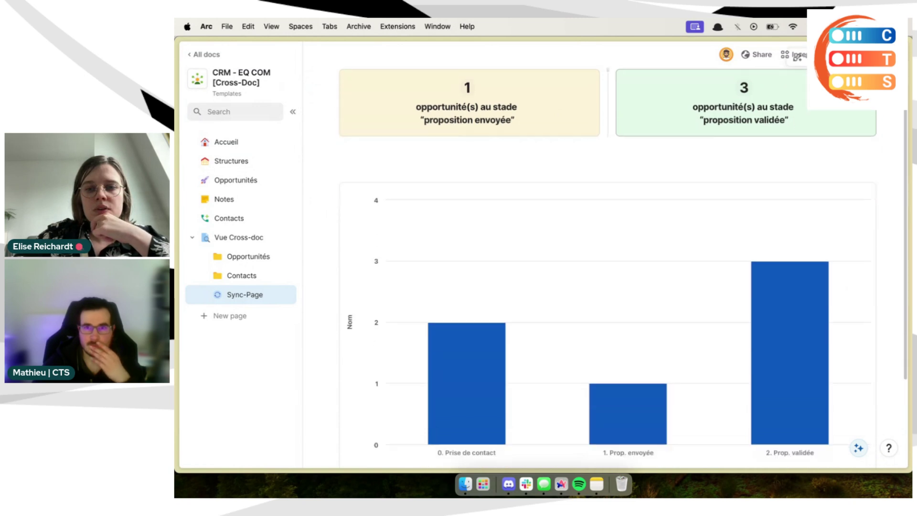
scroll(653, 282, "up", 5)
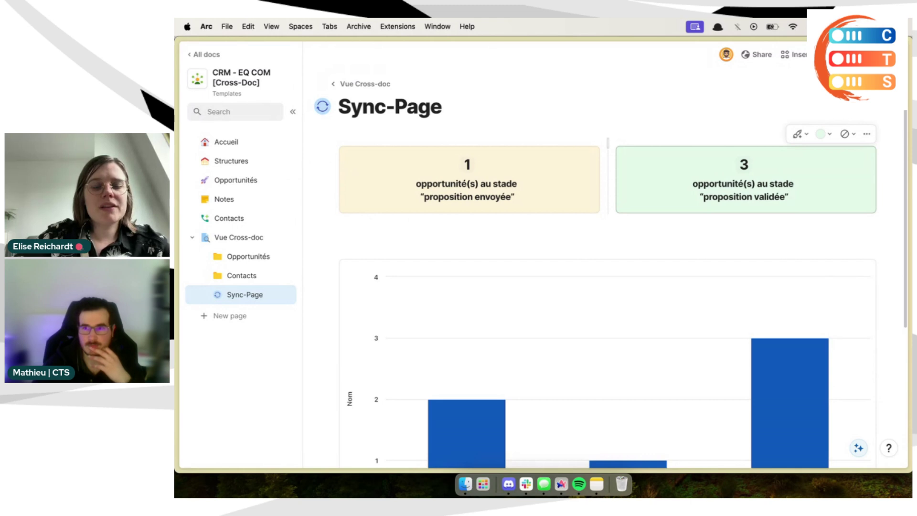
Step: Switch to the CRM - EQ PRO [Cross-doc] document and add a new sync page to it
key("super+s")
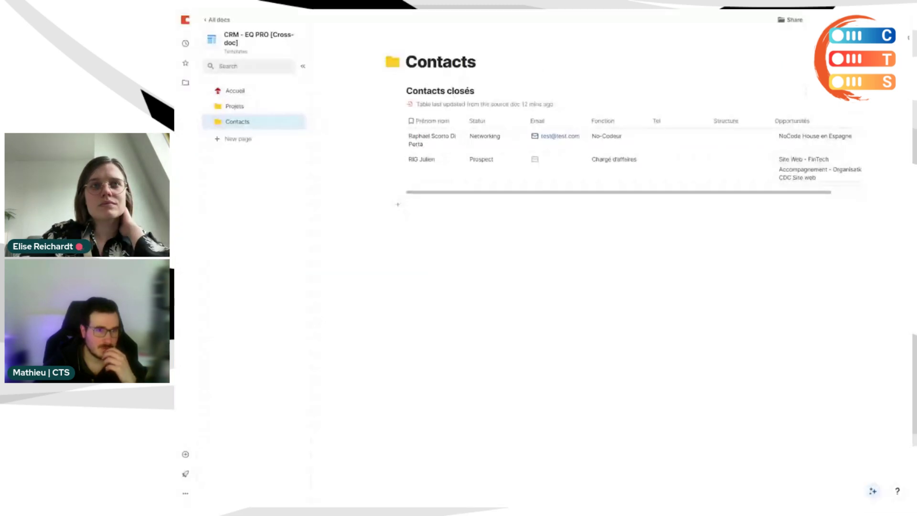
left_click(238, 106)
left_click(235, 90)
left_click(298, 138)
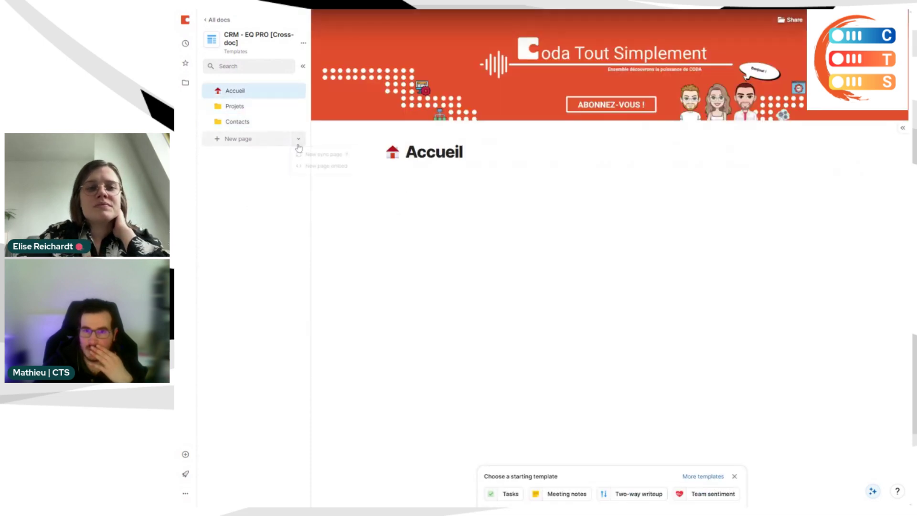
left_click(328, 156)
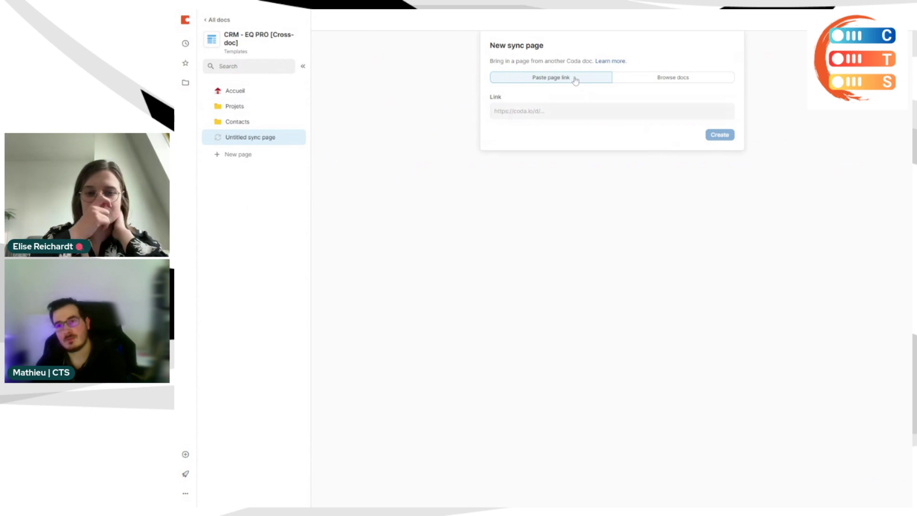
Step: Browse the available docs for the new sync page and choose CRM - EQ COM [Cross-Doc] as its source
left_click(569, 114)
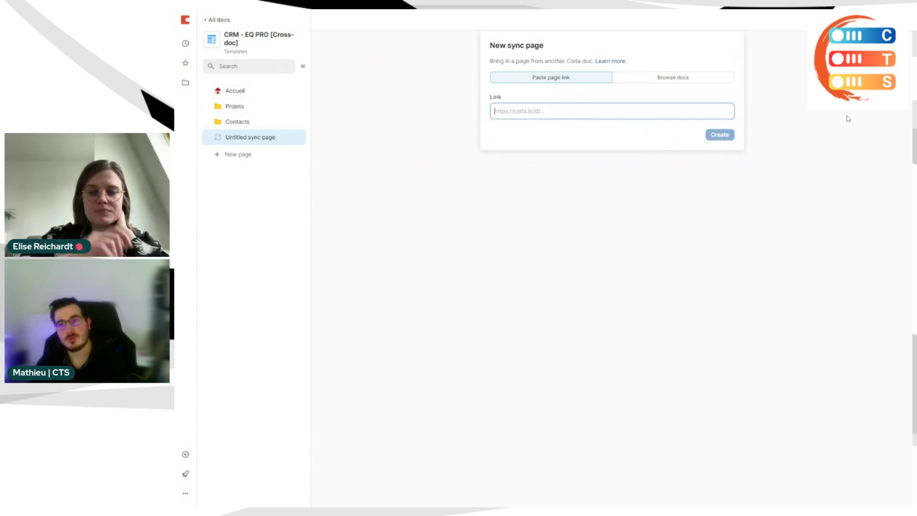
left_click(681, 82)
scroll(664, 221, "down", 3)
scroll(638, 203, "up", 3)
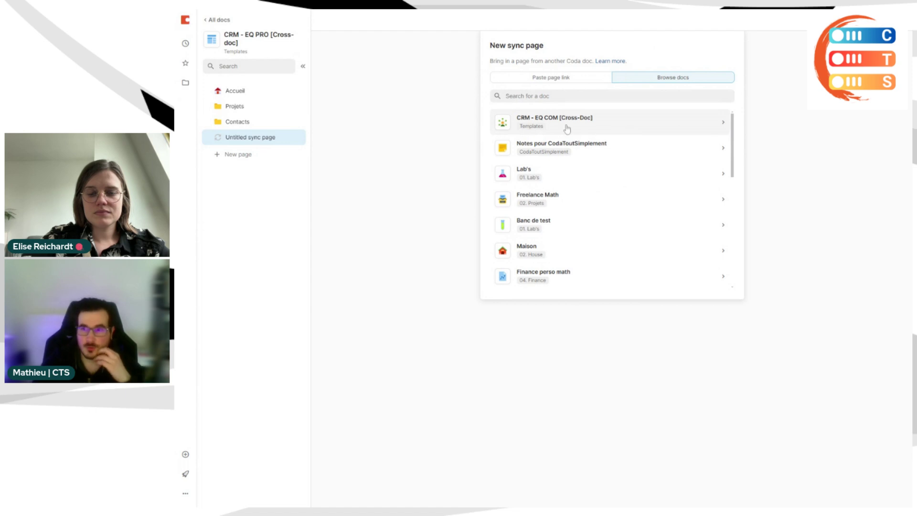
left_click(573, 123)
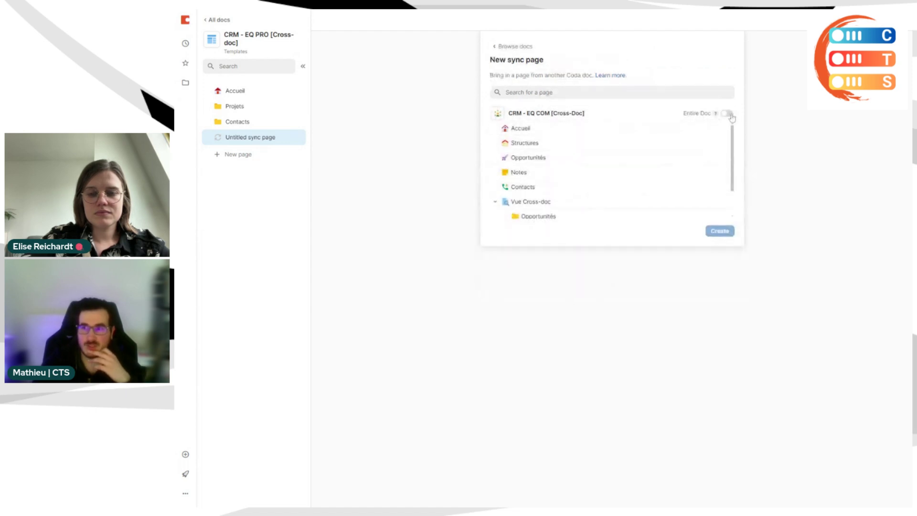
Step: Try the Entire Doc option, and the Vue Cross-doc page with subpages included, as the content to sync
left_click(727, 114)
left_click(728, 114)
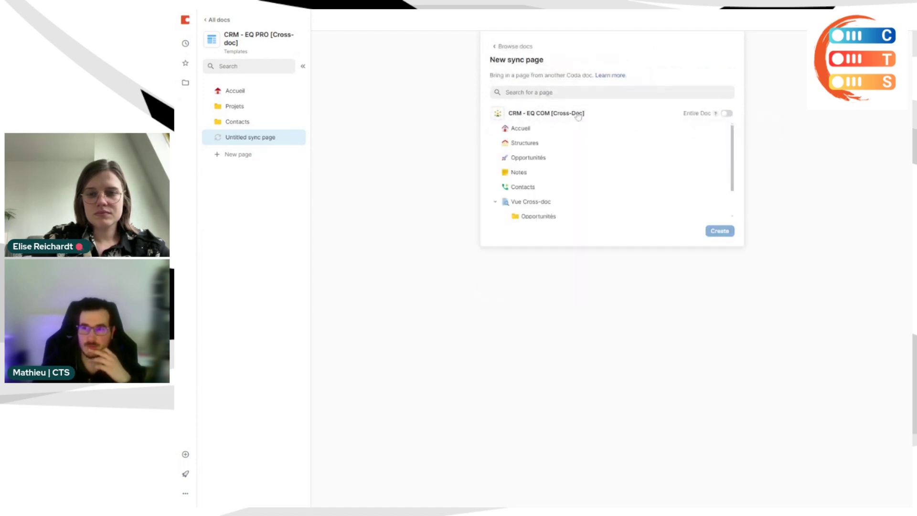
scroll(540, 203, "down", 2)
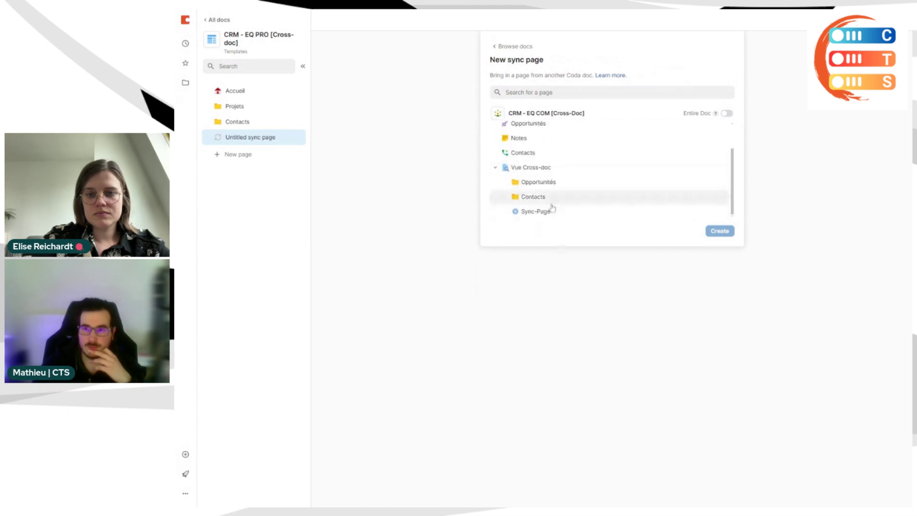
left_click(538, 212)
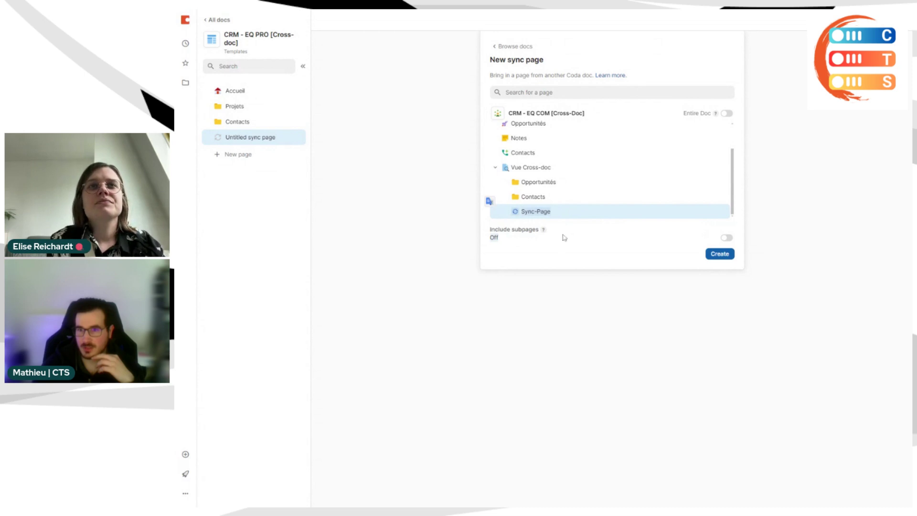
left_click(562, 170)
left_click(726, 237)
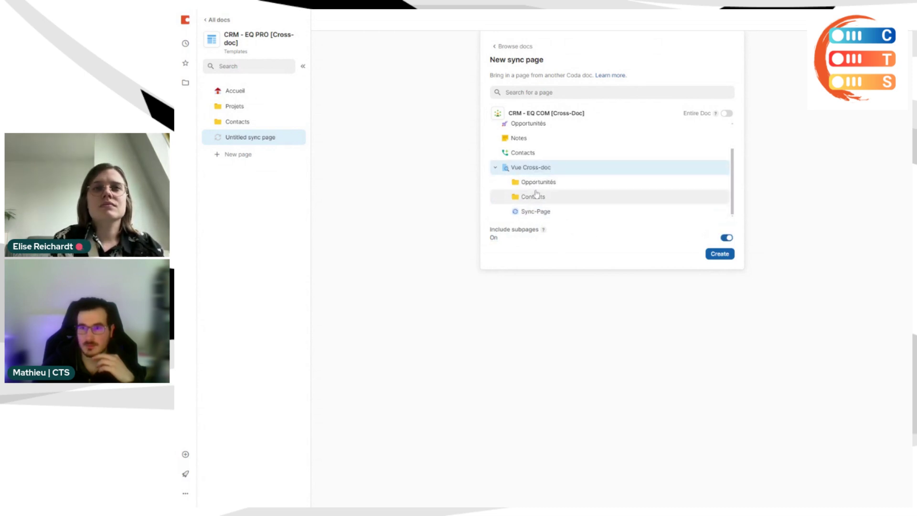
left_click(727, 237)
Step: Create the sync page from the source document's Sync-Page with subpages off, and close its settings
left_click(549, 211)
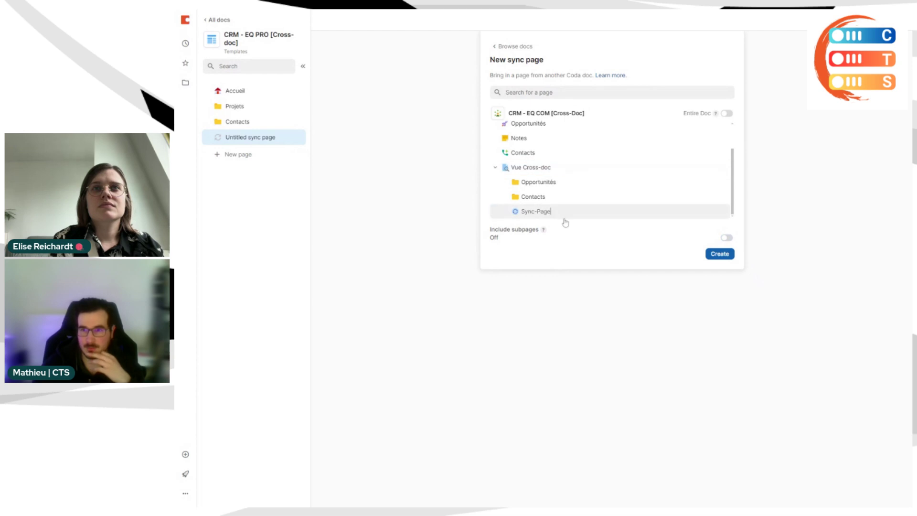
left_click(719, 254)
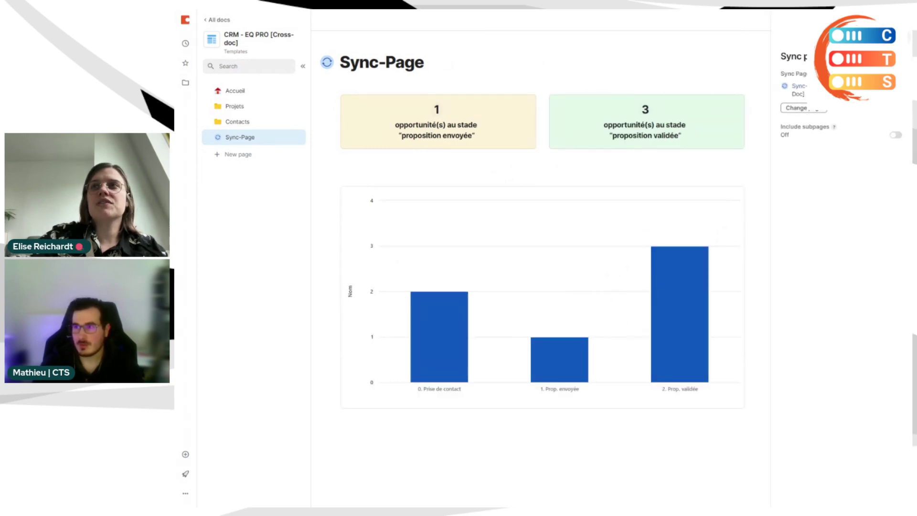
key("Escape")
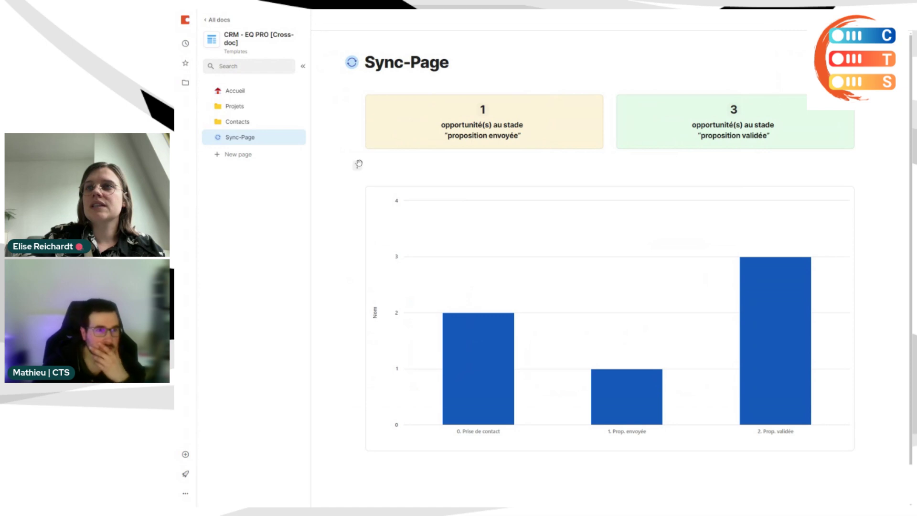
Step: Collapse the document's page list to present the synced page without navigation
left_click(302, 67)
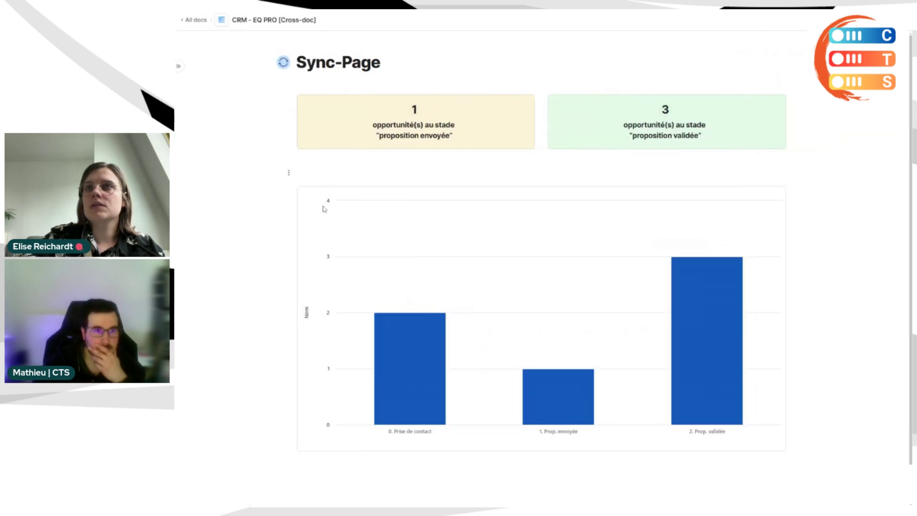
left_click(178, 66)
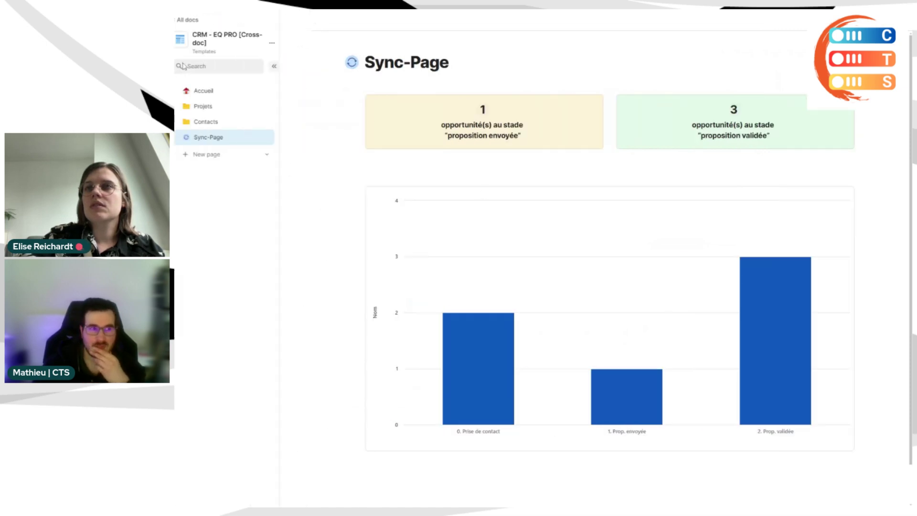
left_click(301, 69)
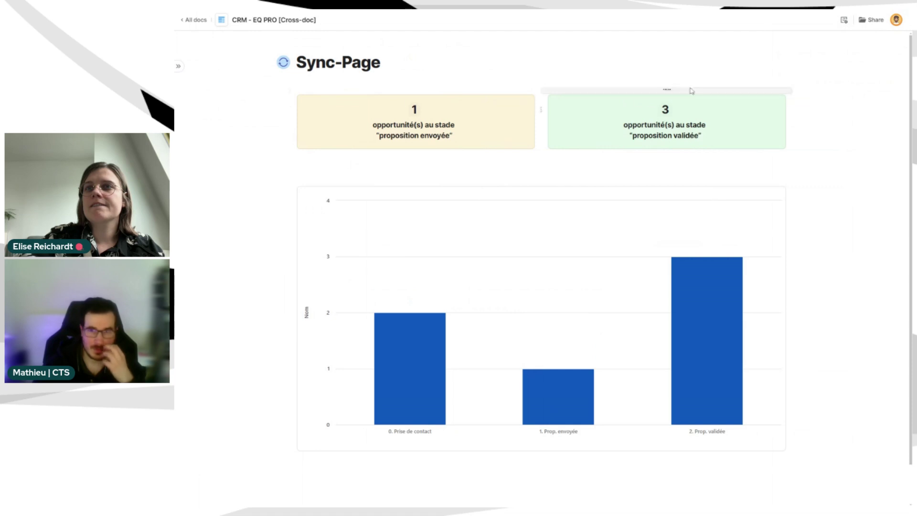
Step: Review the sync page's options, including its source page and subpages setting, and close them
left_click(845, 20)
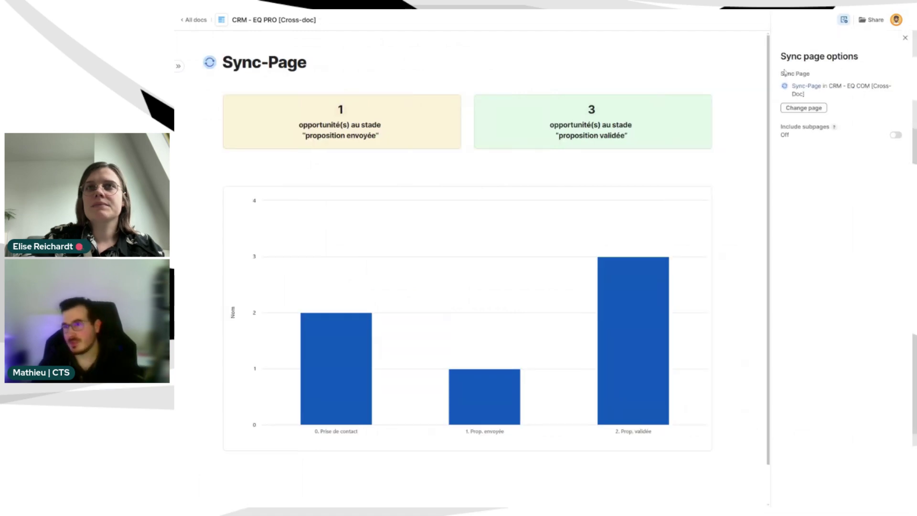
mouse_move(216, 110)
left_mouse_down()
mouse_move(637, 158)
mouse_move(485, 165)
mouse_move(620, 190)
mouse_move(432, 180)
mouse_move(225, 119)
mouse_move(224, 97)
left_mouse_up()
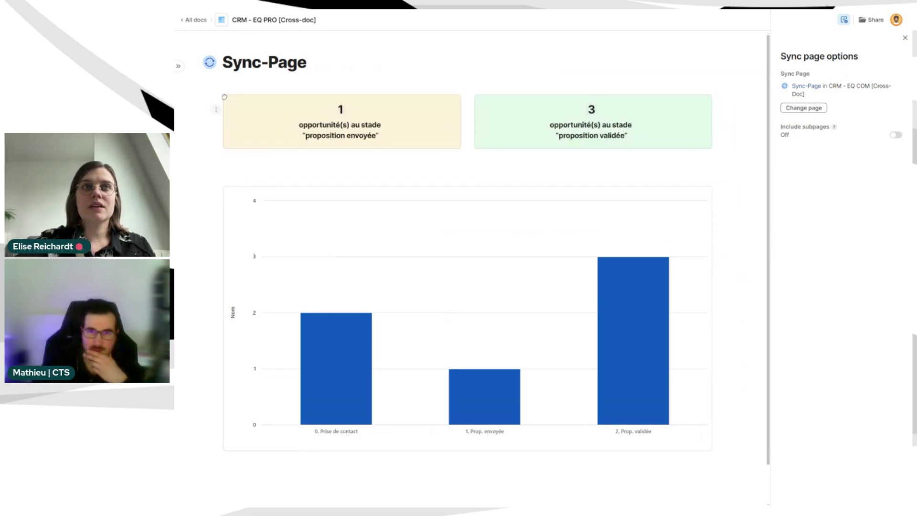
left_click(905, 38)
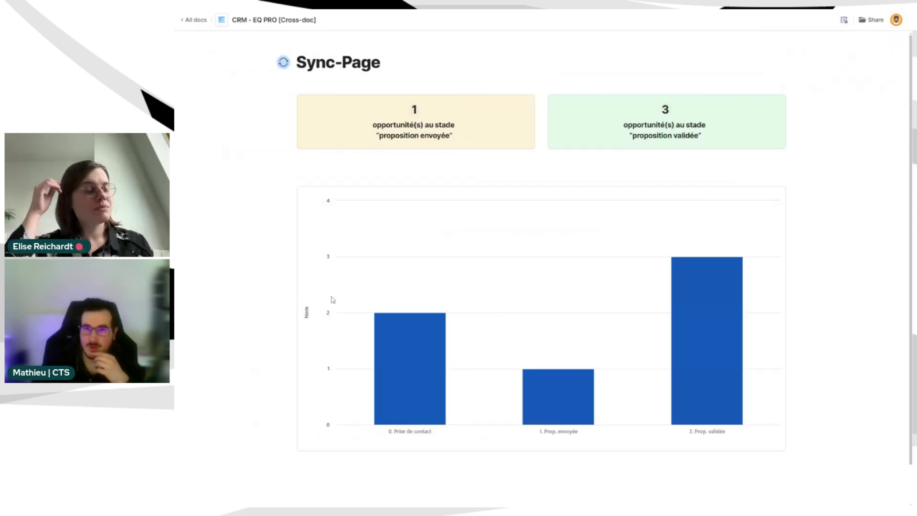
scroll(573, 332, "down", 1)
scroll(381, 366, "up", 1)
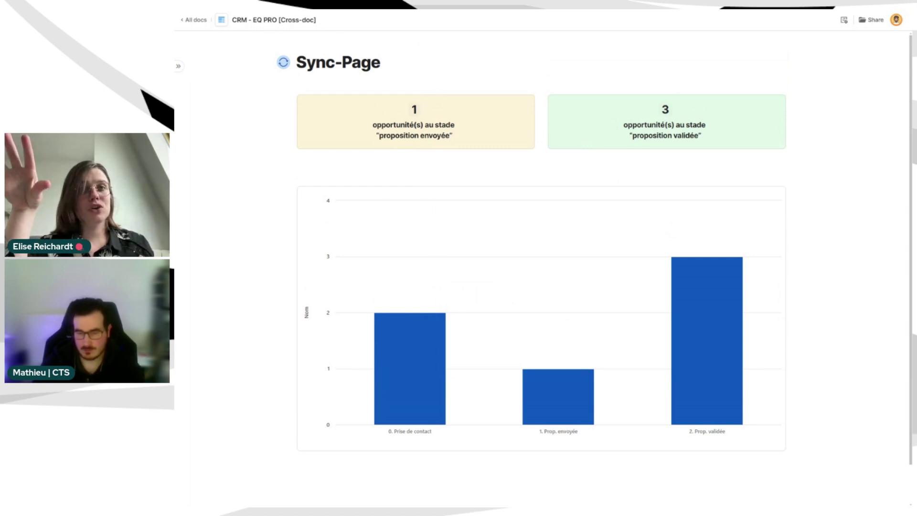
Step: Restore the document's page list and recheck the sync page options alongside it before closing them
left_click(178, 66)
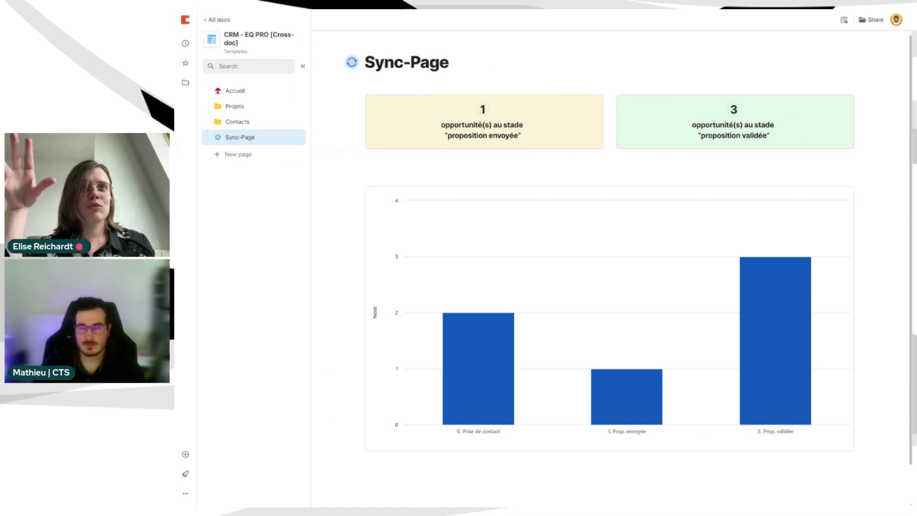
left_click(844, 20)
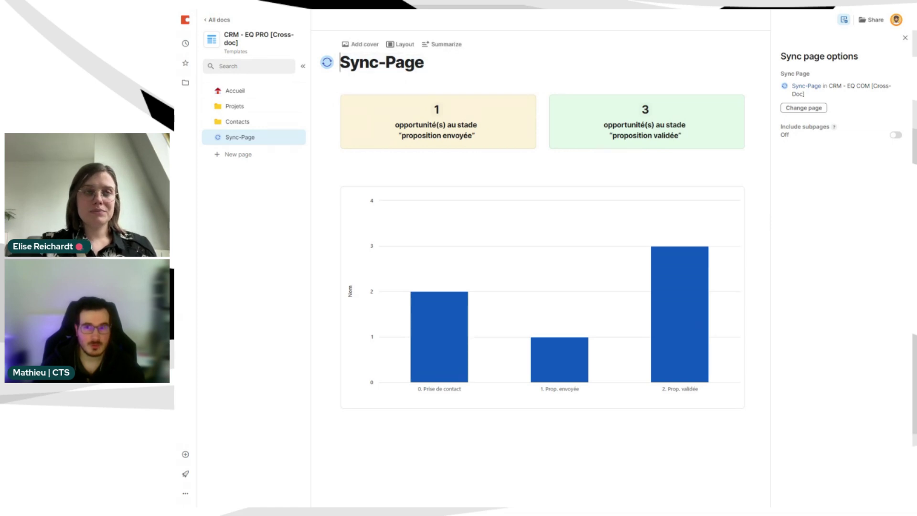
left_click(424, 62)
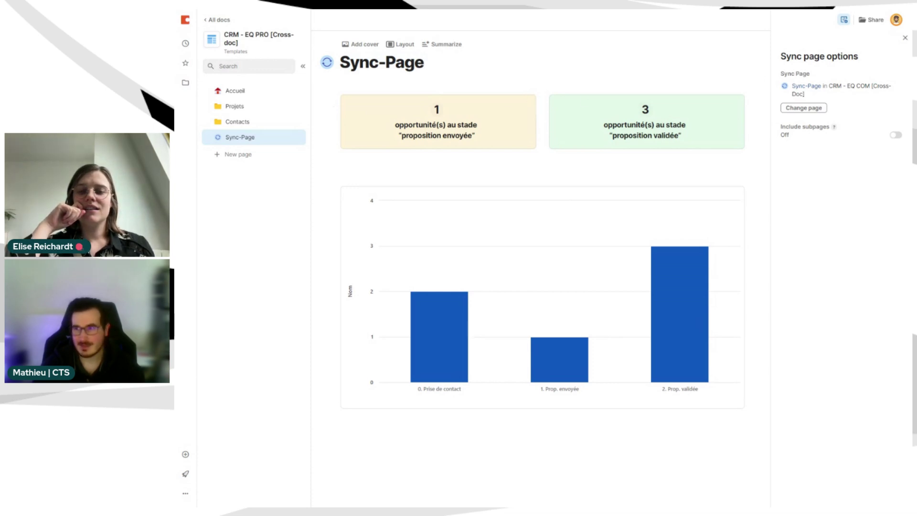
left_click(905, 39)
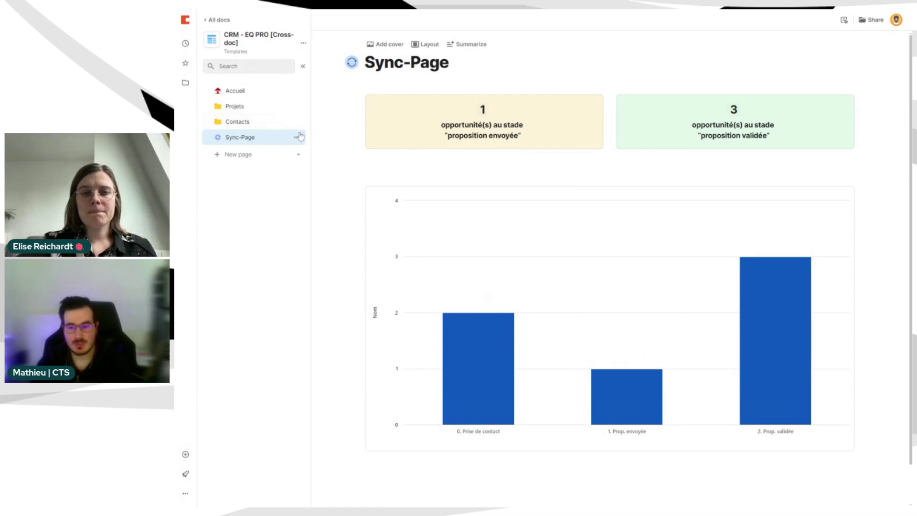
Step: Look through the Contacts, Projets and Accueil pages of the EQ PRO document
left_click(262, 121)
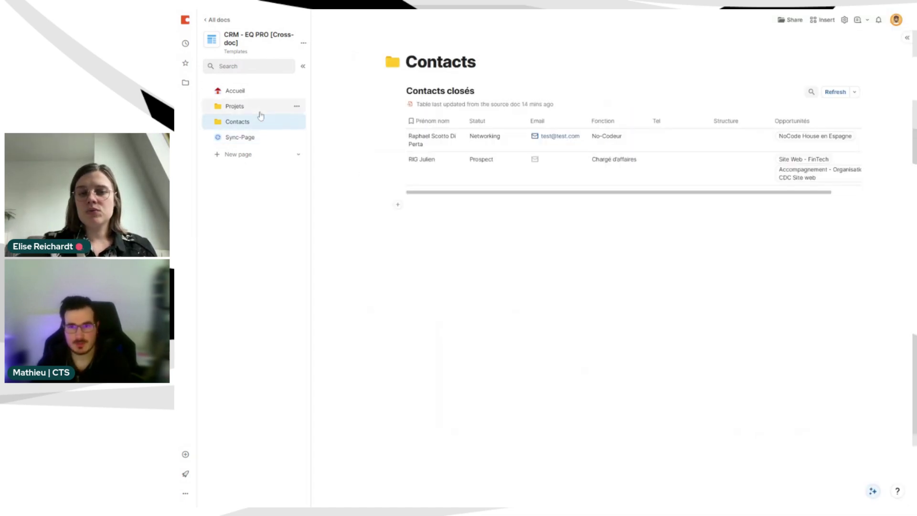
left_click(257, 107)
left_click(256, 97)
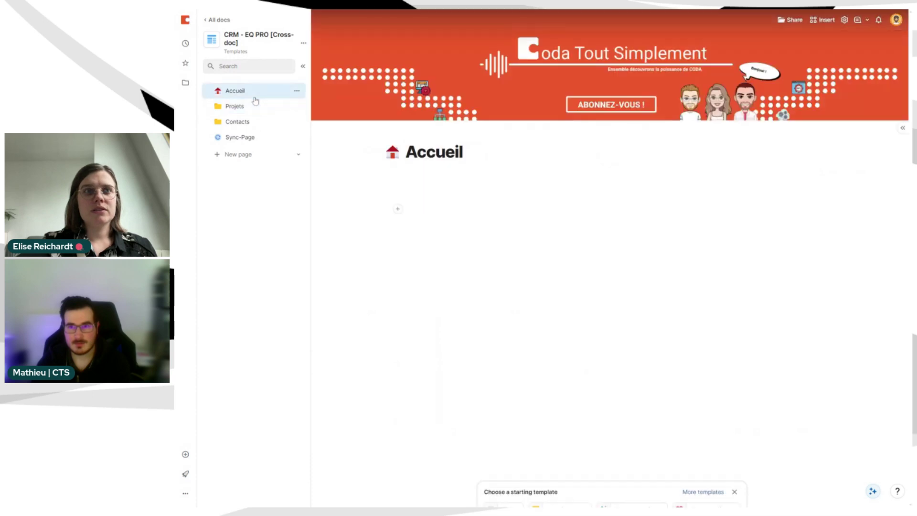
left_click(244, 119)
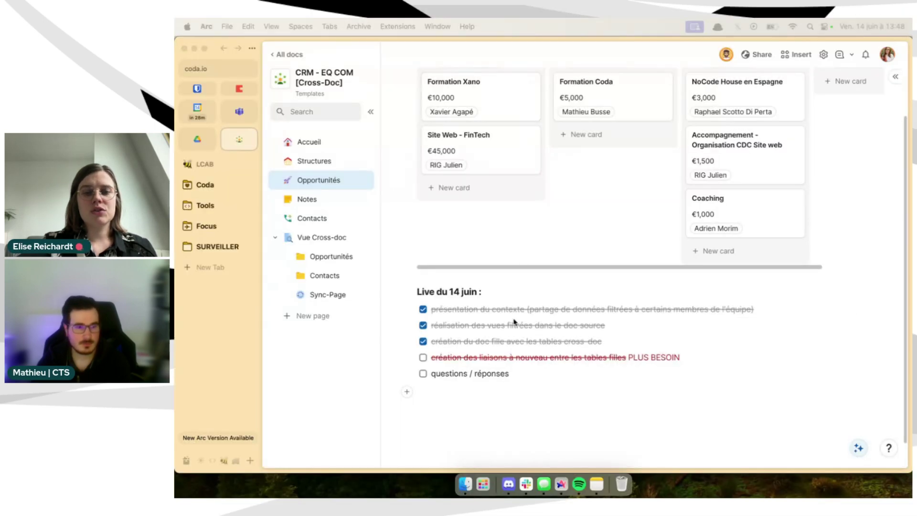
Step: Hide the browser sidebar and review the opportunities board and the Live du 14 juin checklist in the EQ COM document
key("super+s")
key("super+s")
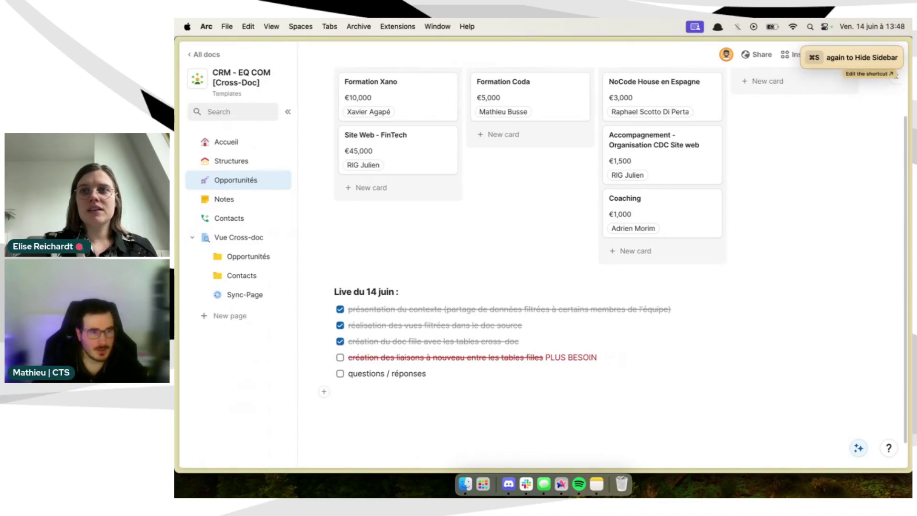
left_click(535, 326)
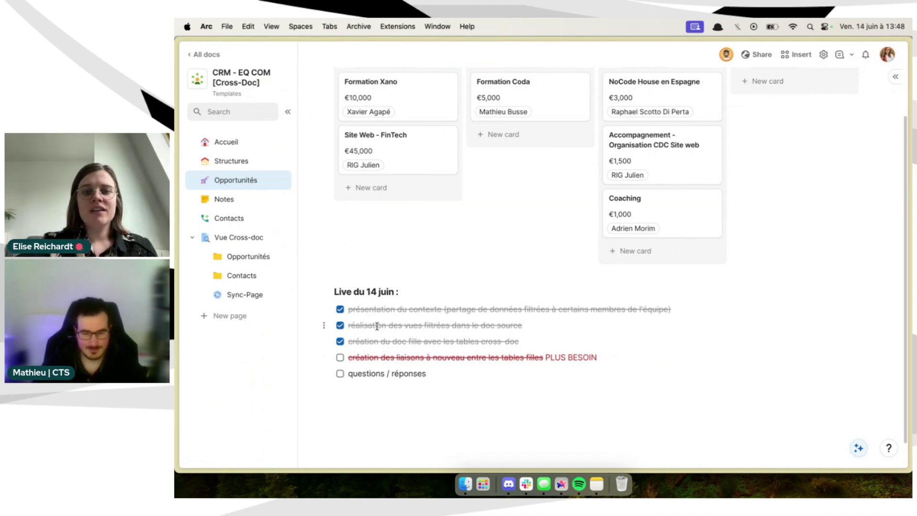
scroll(397, 325, "up", 3)
scroll(607, 286, "down", 2)
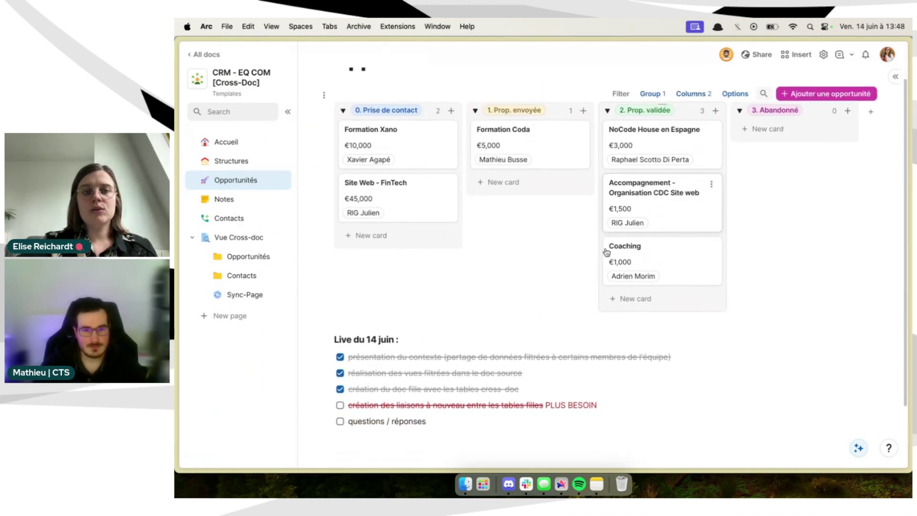
scroll(607, 252, "down", 2)
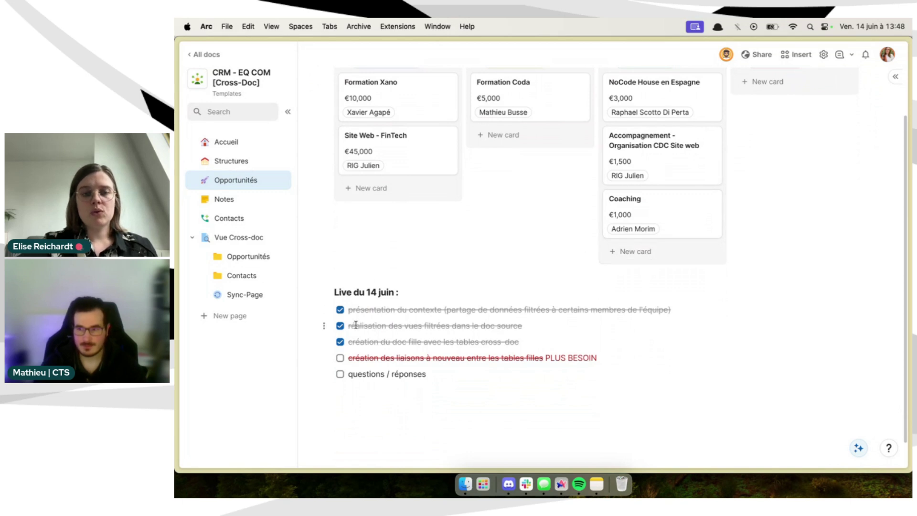
Step: Review the Opportunités, Contacts and Sync-Page subpages under Vue Cross-doc
left_click(252, 261)
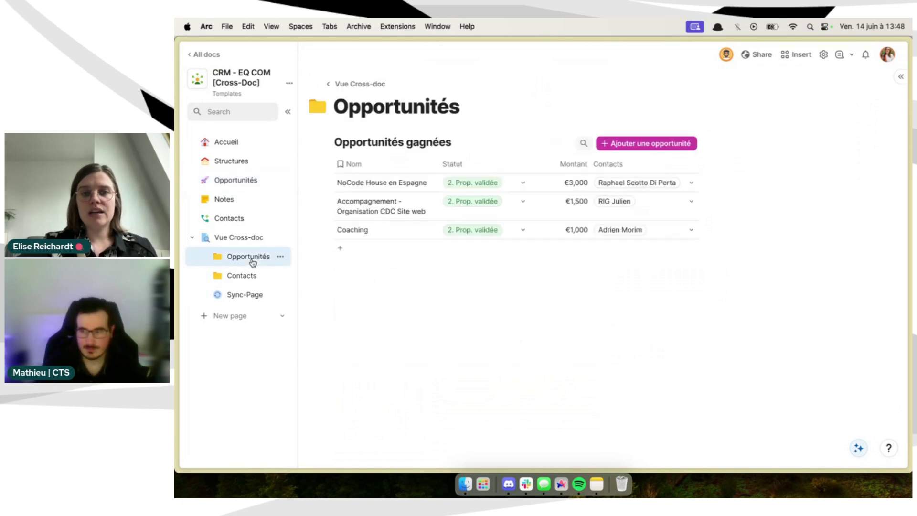
left_click(261, 283)
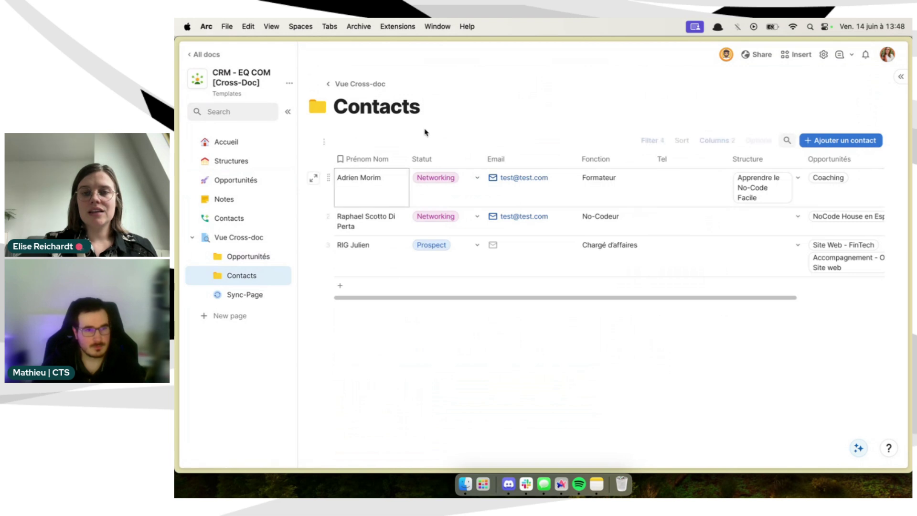
left_click(629, 213)
scroll(629, 212, "right", 2)
scroll(630, 213, "left", 2)
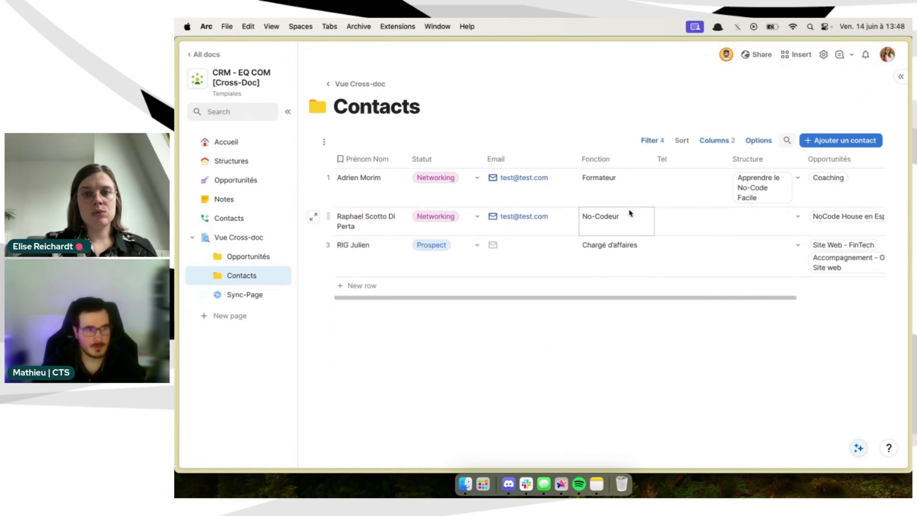
left_click(244, 293)
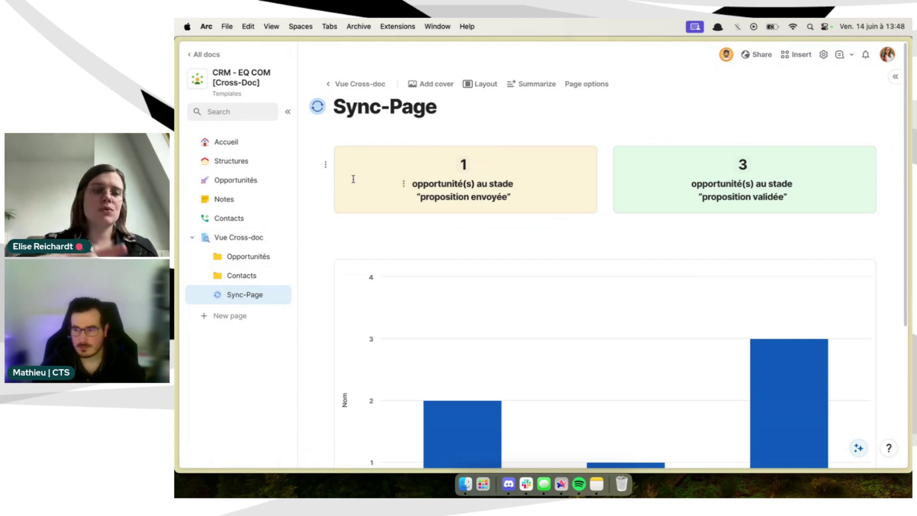
Step: Return to the main Opportunités page and go over the remaining items of the Live du 14 juin checklist
left_click(239, 180)
scroll(429, 296, "down", 3)
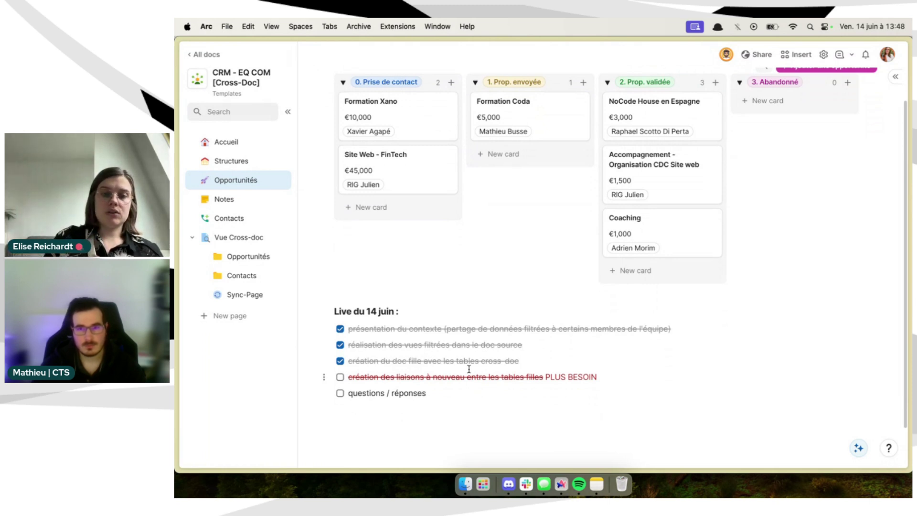
scroll(468, 368, "down", 1)
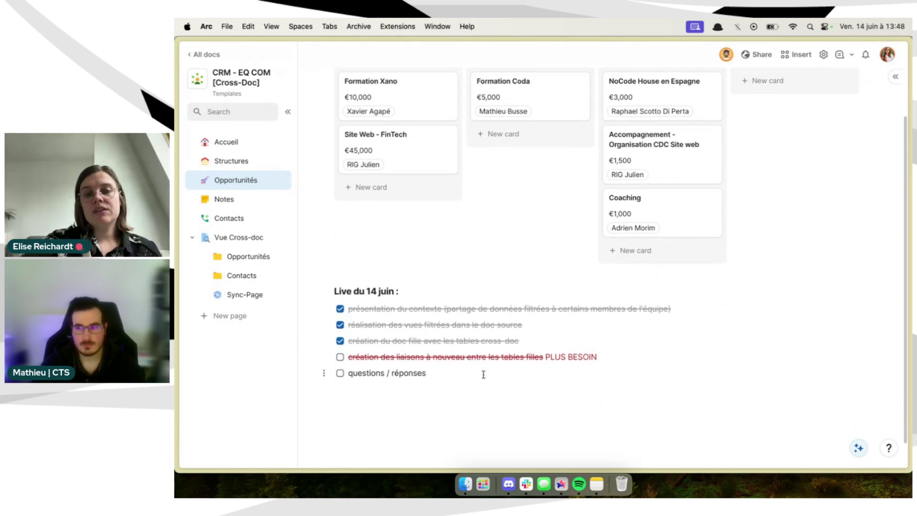
scroll(467, 362, "down", 1)
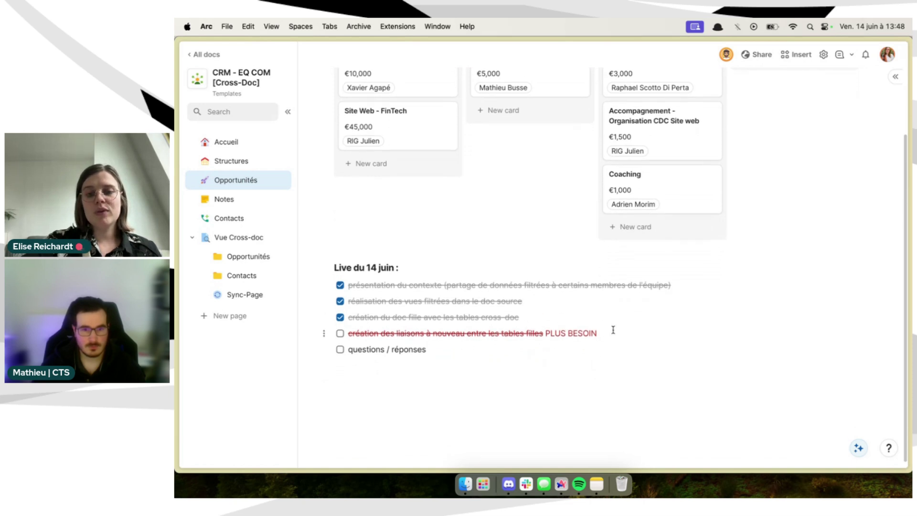
scroll(613, 330, "down", 1)
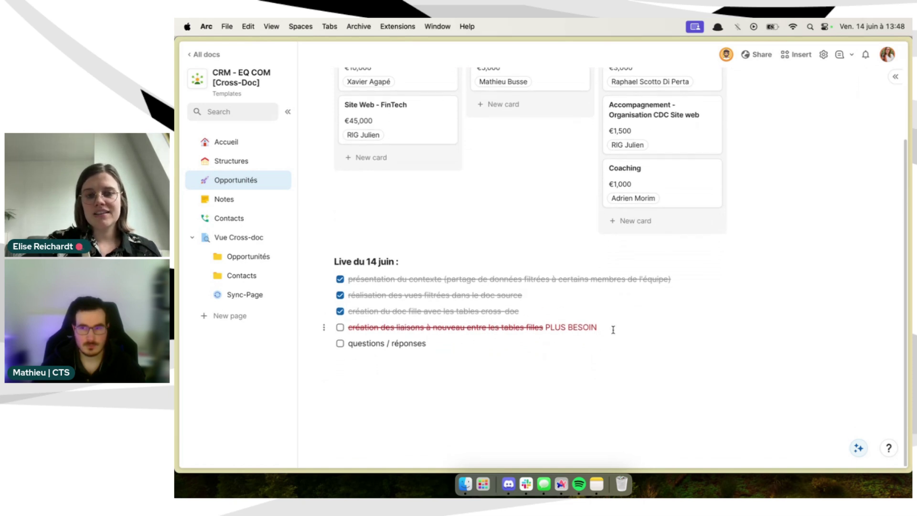
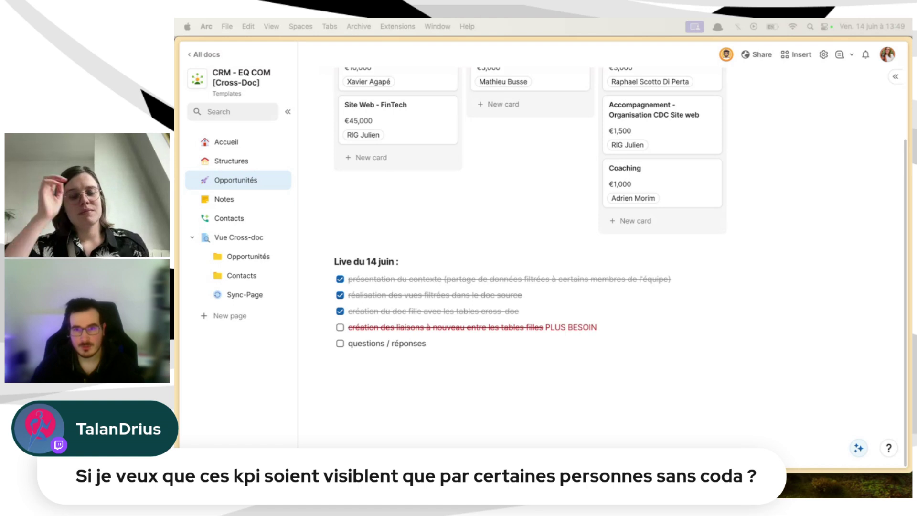
Step: Look at the EQ COM Sync-Page, switch to the CRM - EQ PRO [Cross-doc] document and show its Projets page
left_click(245, 294)
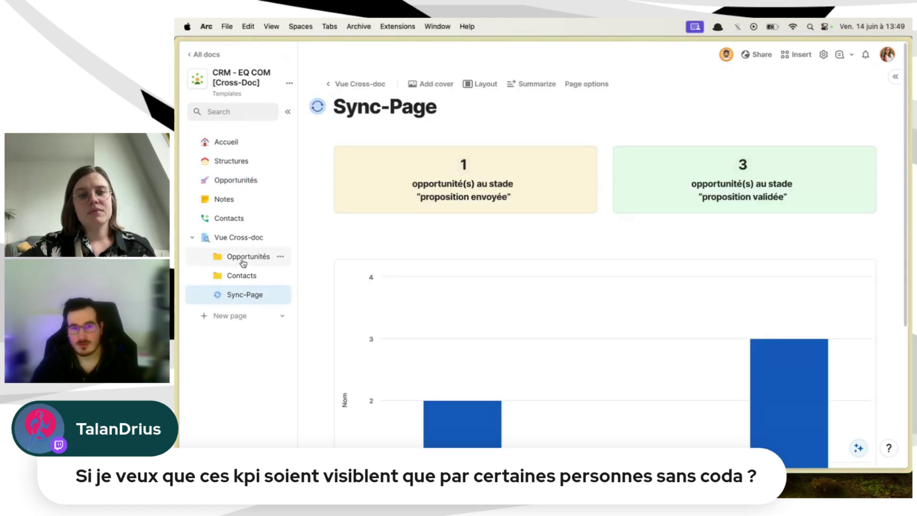
left_click(206, 56)
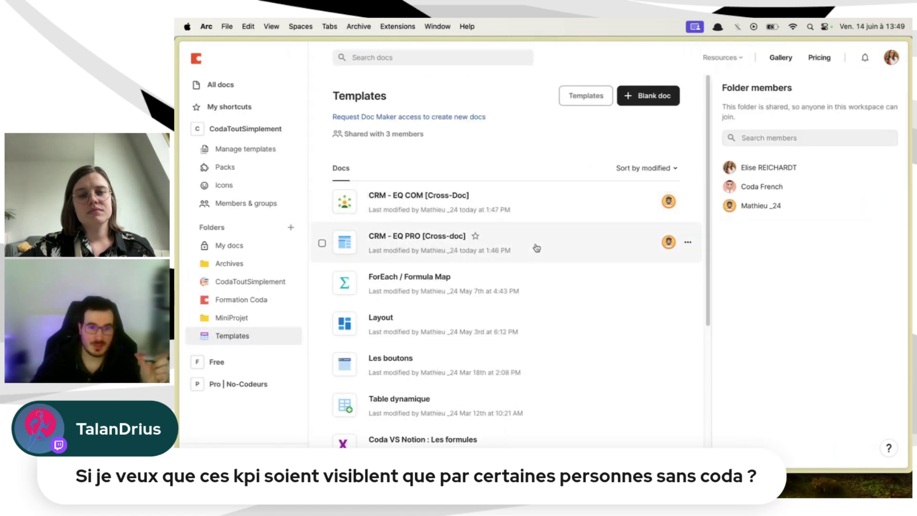
left_click(536, 247)
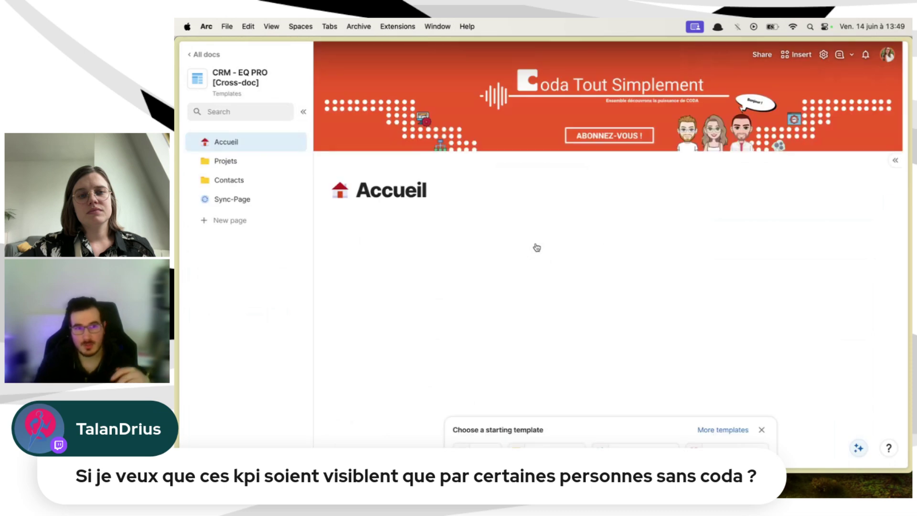
left_click(264, 164)
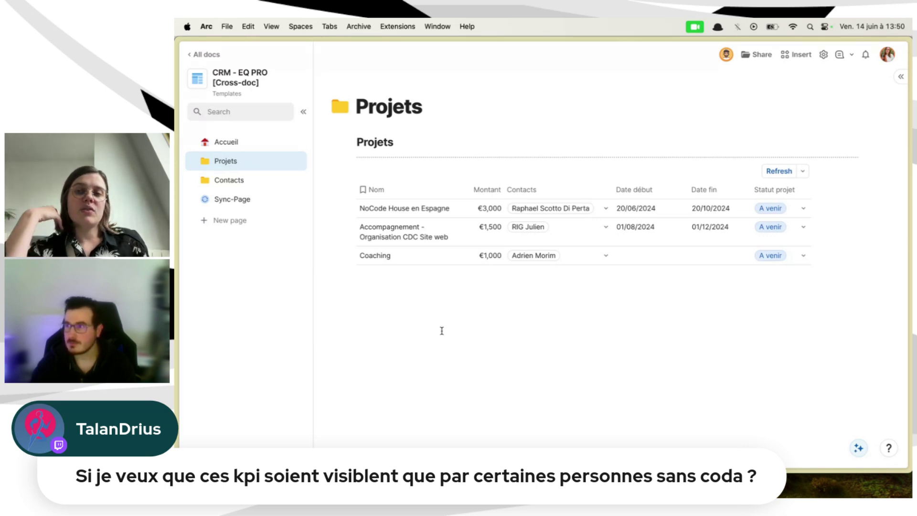
Step: Examine the Publish option in the EQ PRO document's sharing settings and close them without publishing
left_click(759, 55)
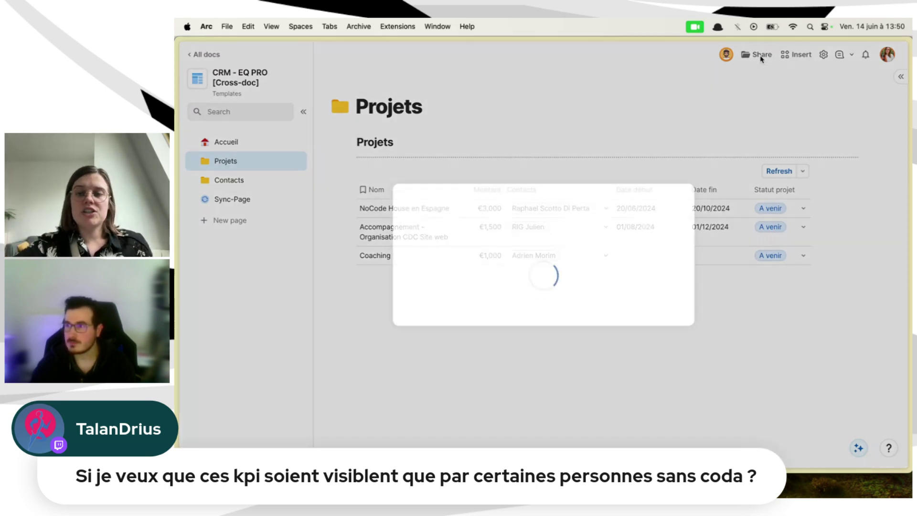
left_click(527, 167)
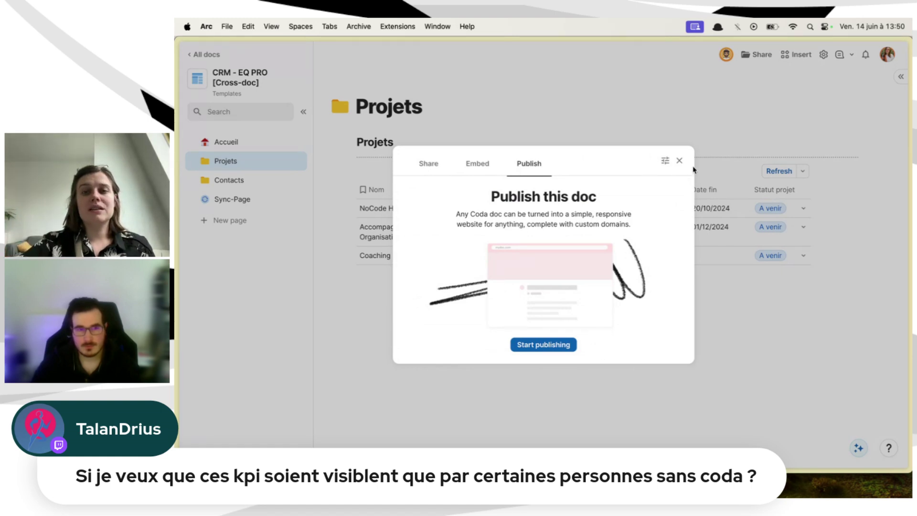
left_click(679, 161)
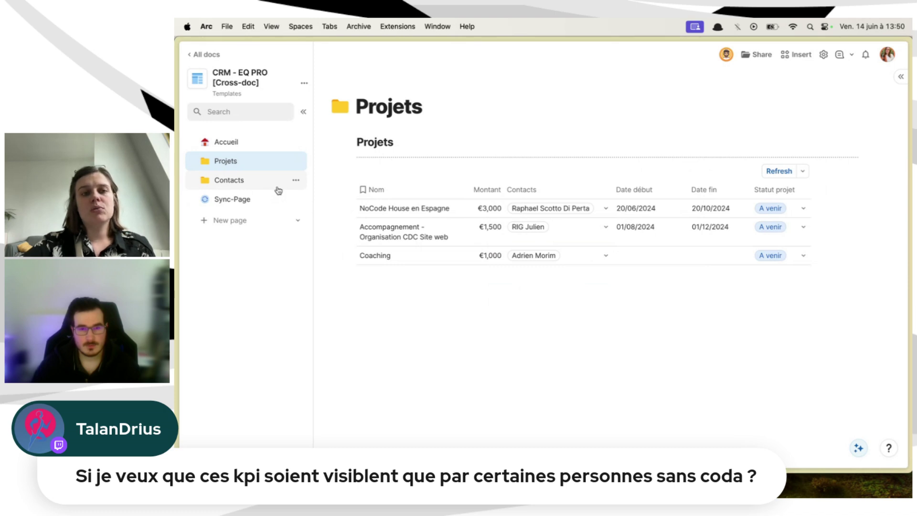
Step: Show the EQ PRO document's Sync-Page and return to the CRM - EQ COM [Cross-Doc] document
left_click(260, 200)
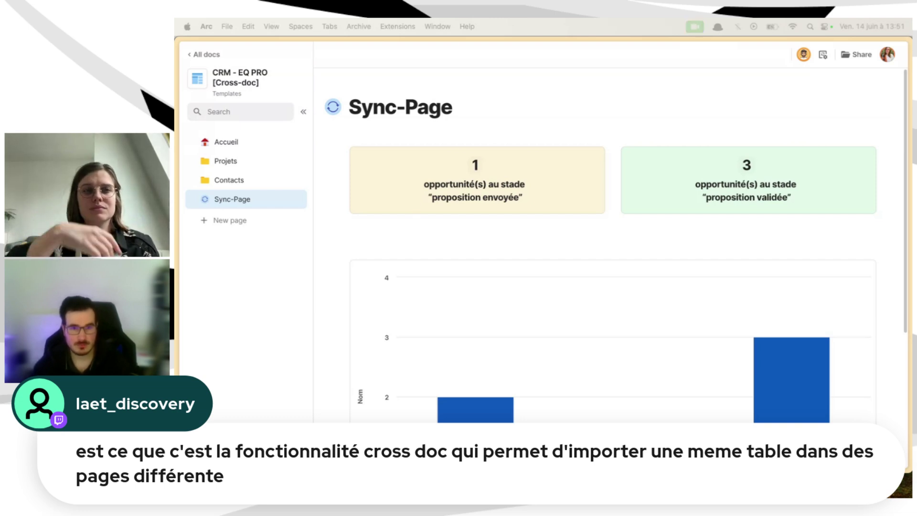
left_click(216, 49)
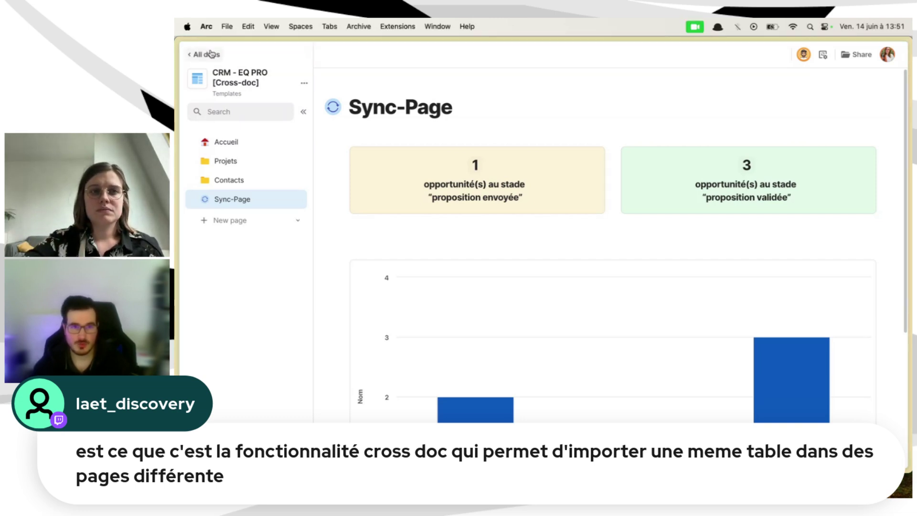
left_click(210, 54)
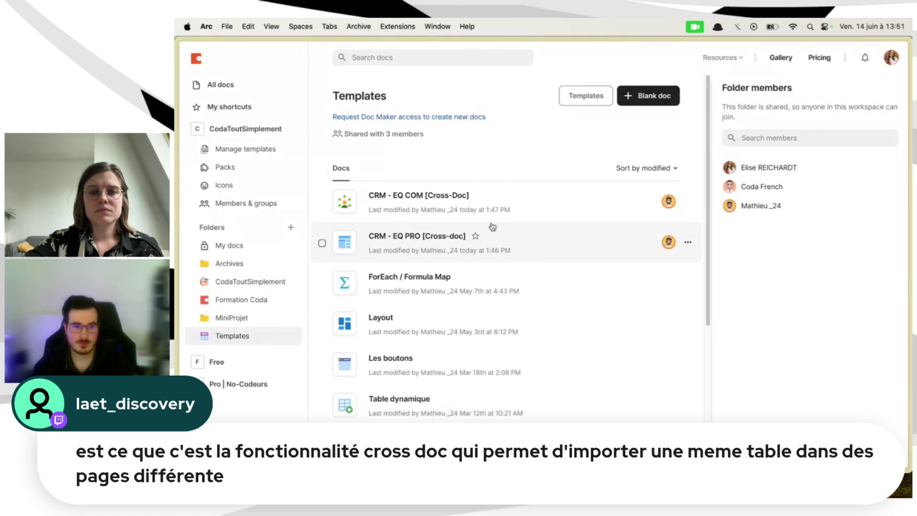
left_click(527, 213)
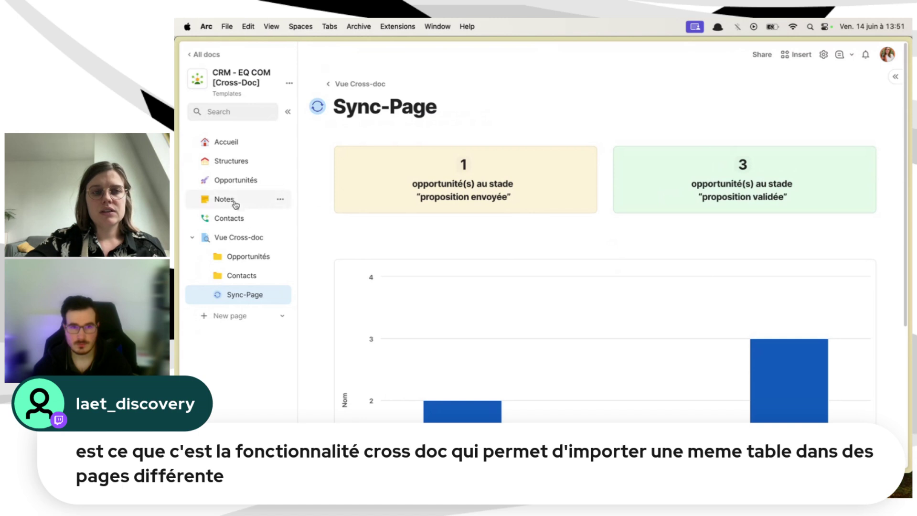
Step: Insert a view of the DB Opportunités table on the Opportunités subpage of Vue Cross-doc, below Opportunités gagnées
left_click(237, 255)
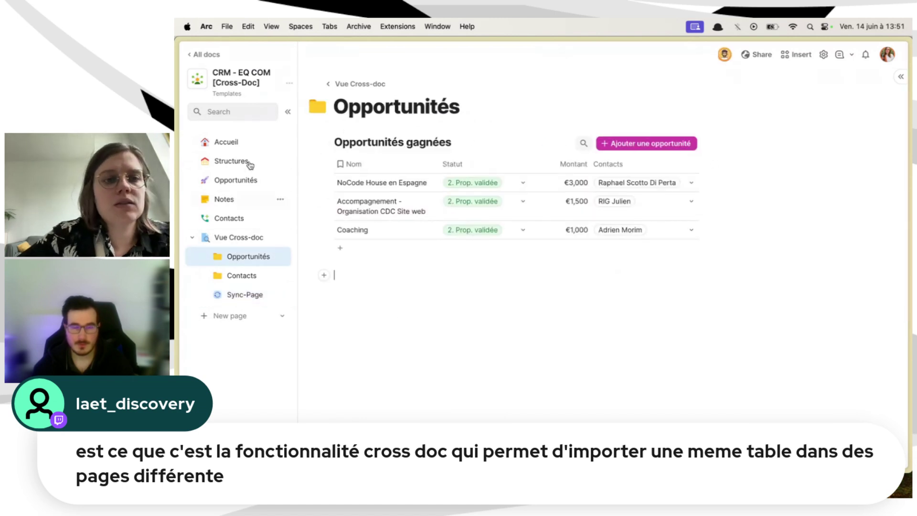
left_click(246, 180)
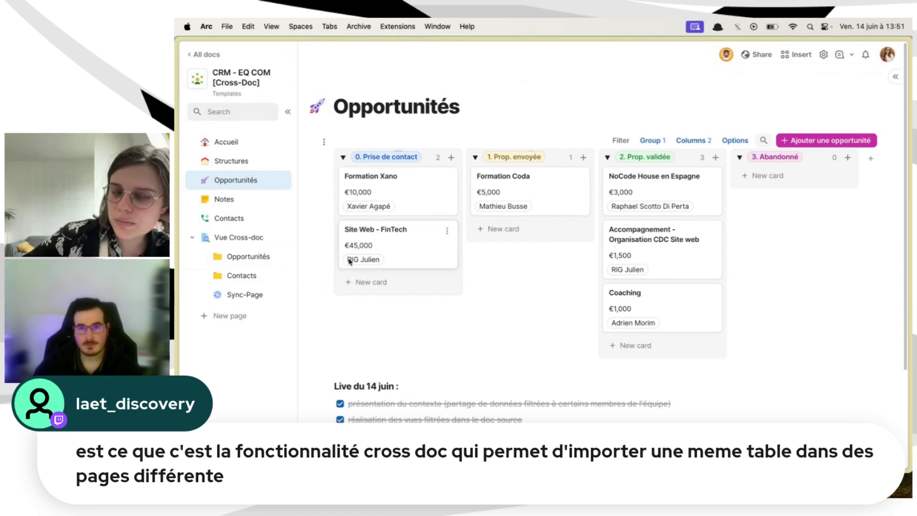
left_click(248, 257)
type("/oppo")
left_click(406, 310)
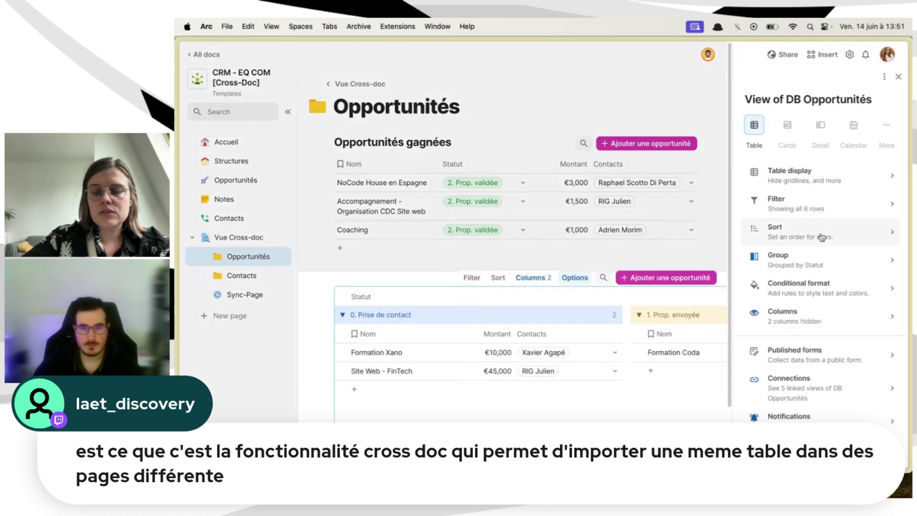
Step: Remove the grouping by Statut from the new DB Opportunités view and close its options
left_click(821, 263)
left_click(889, 147)
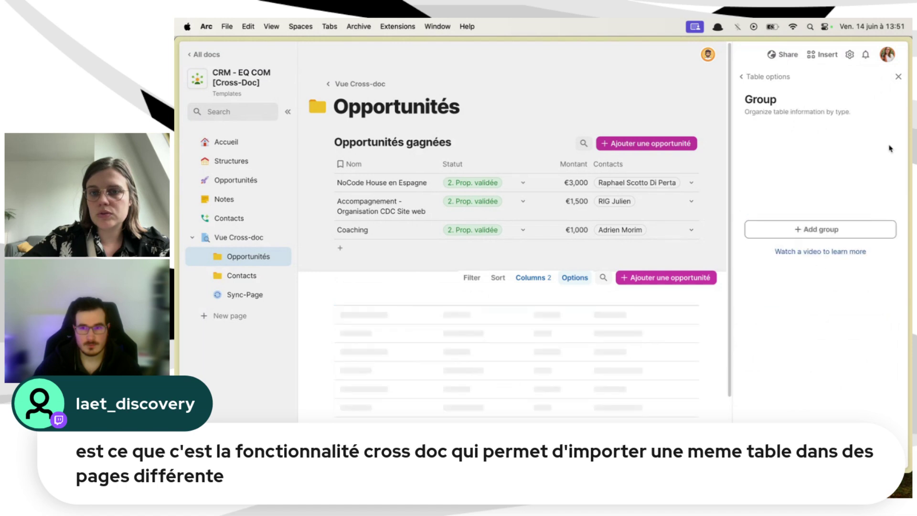
left_click(897, 78)
scroll(344, 259, "down", 3)
scroll(345, 258, "up", 2)
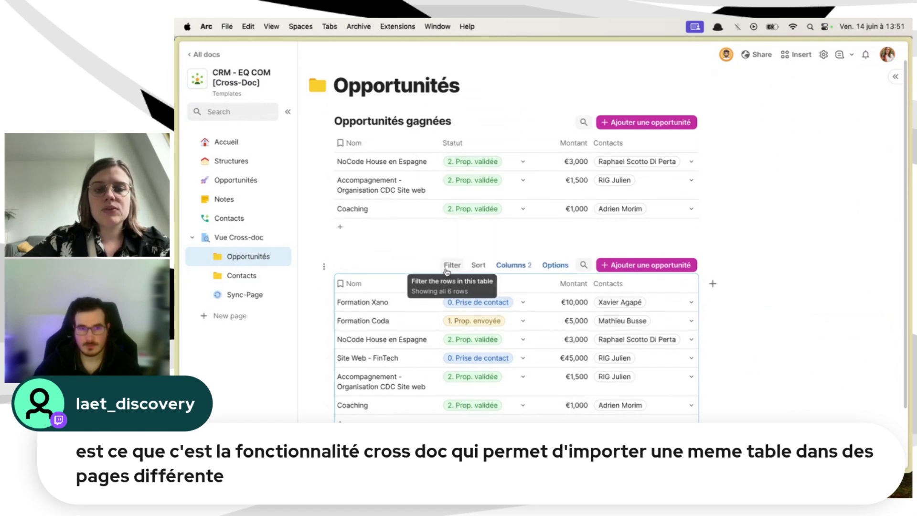
Step: Examine the linked views of DB Opportunités in the document map, visiting Opportunités gagnées, Suivi Opportunités and View of DB Opportunités
left_click(823, 54)
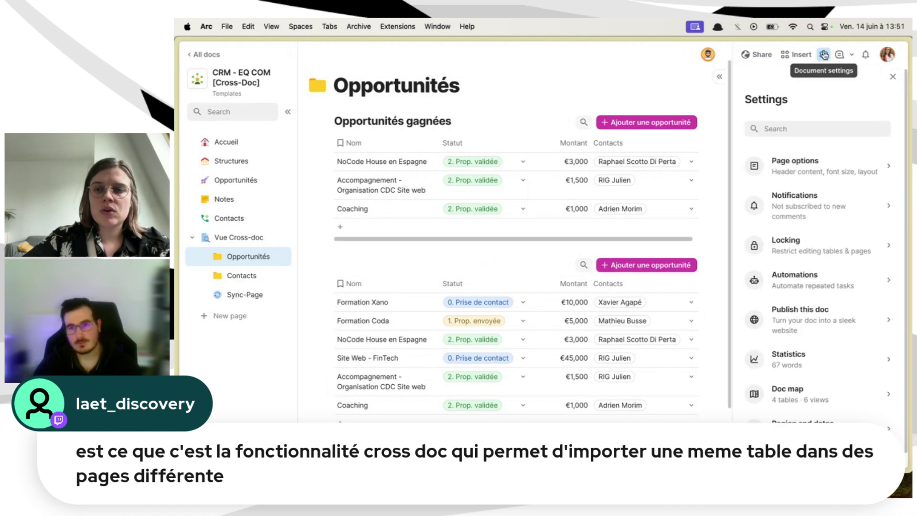
left_click(815, 397)
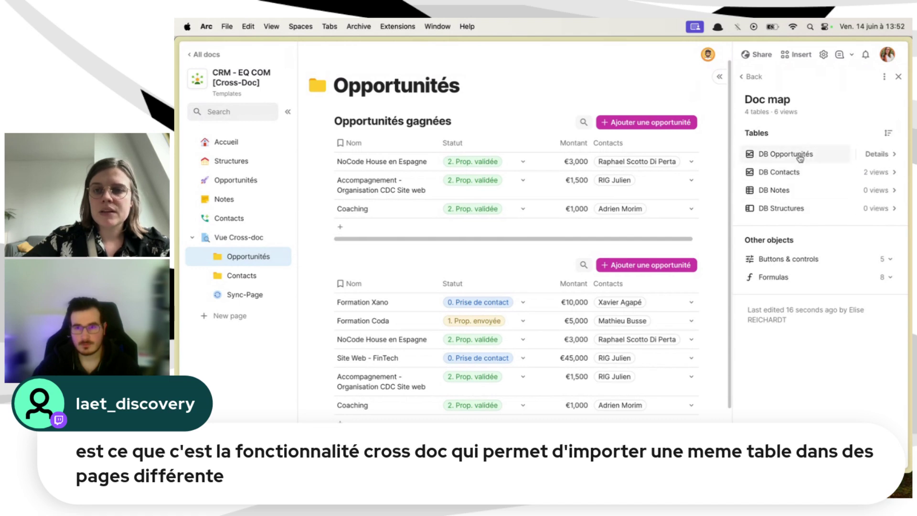
left_click(855, 155)
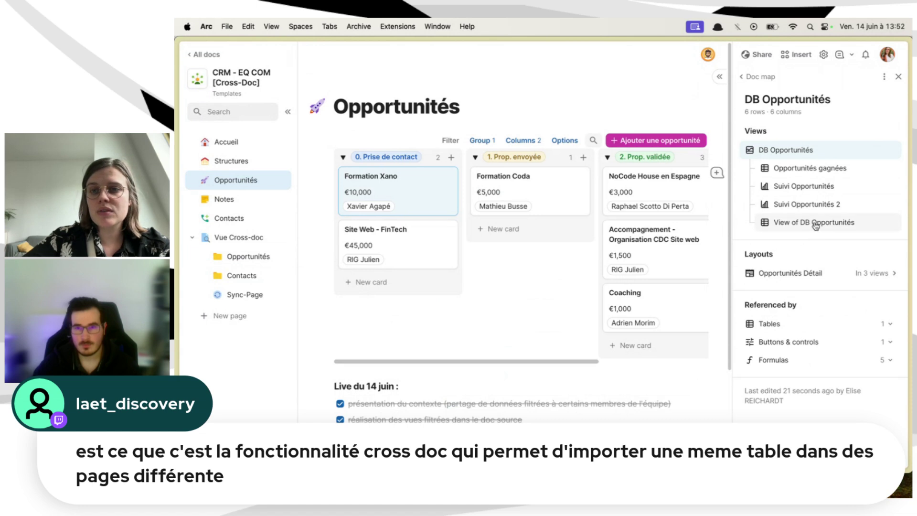
left_click(808, 170)
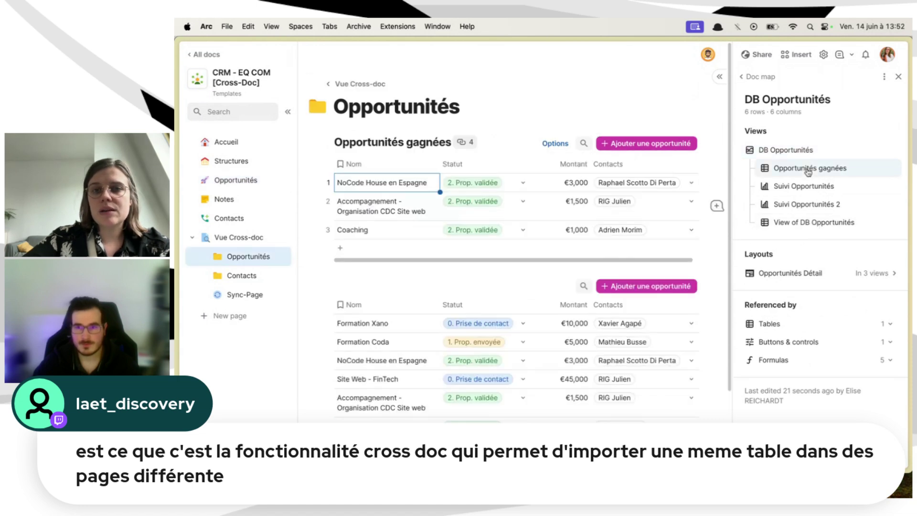
left_click(817, 189)
mouse_move(407, 229)
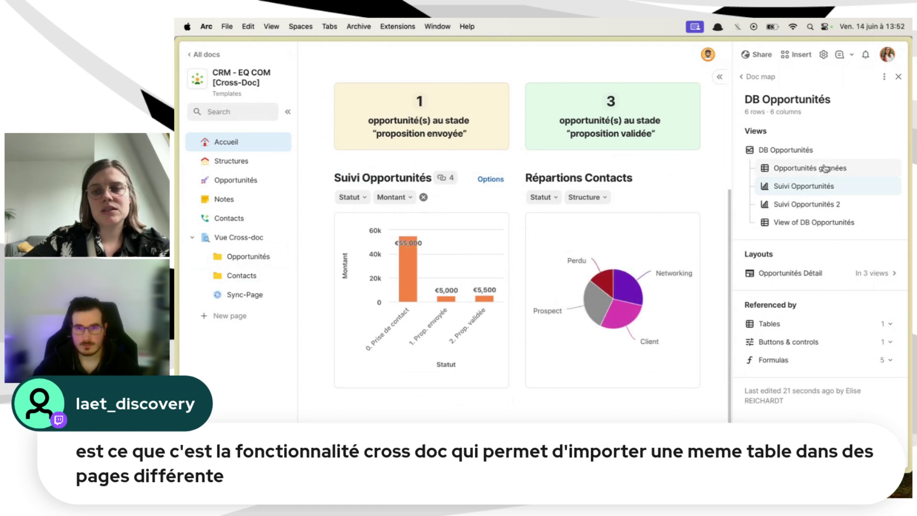
left_click(795, 222)
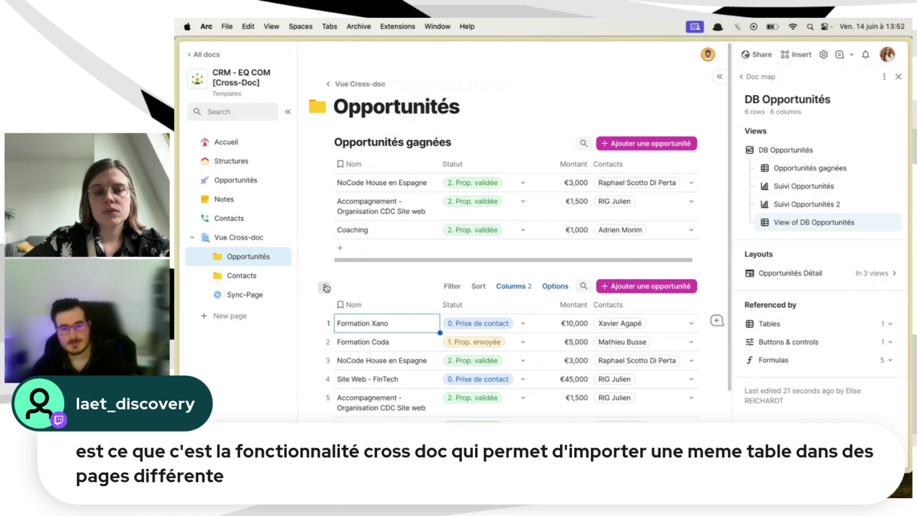
Step: Delete the ungrouped DB Opportunités view below Opportunités gagnées and close the document map
left_click(324, 287)
left_click(311, 270)
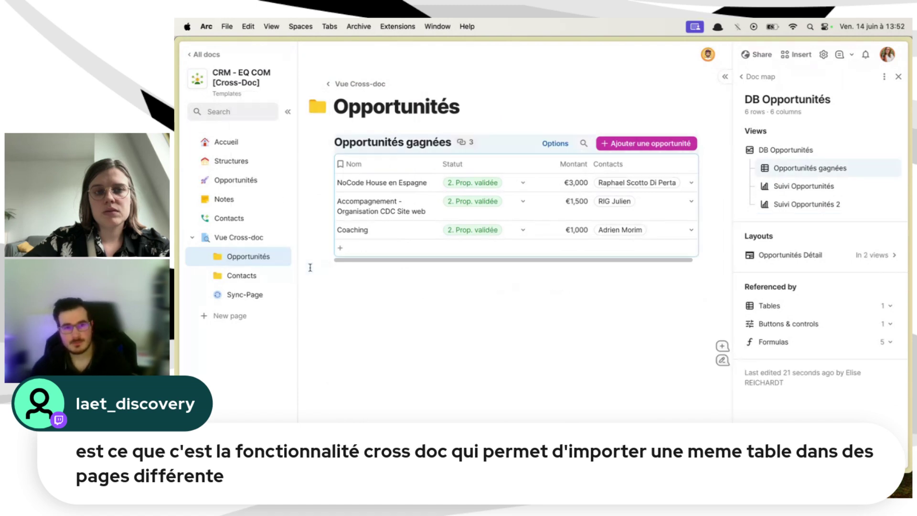
left_click(898, 76)
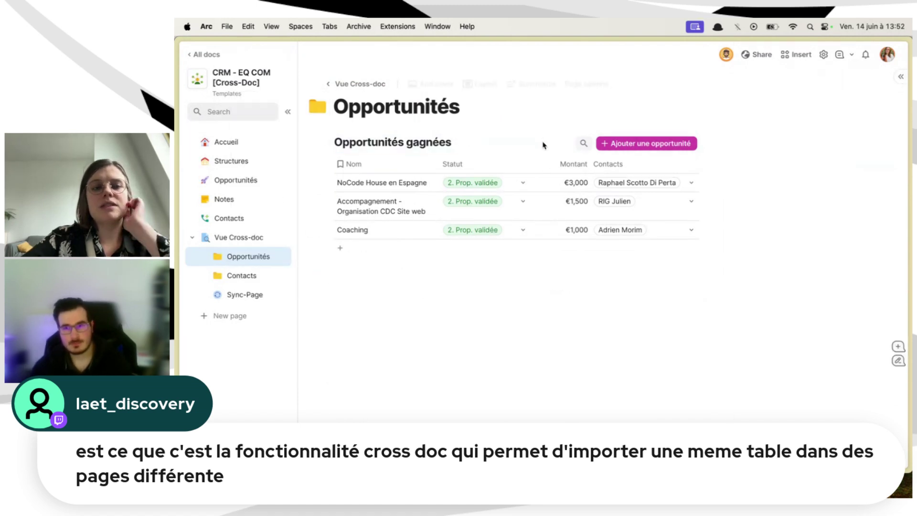
Step: Copy the DB Opportunités table on the main Opportunités page and create a view of it beneath the original
left_click(264, 184)
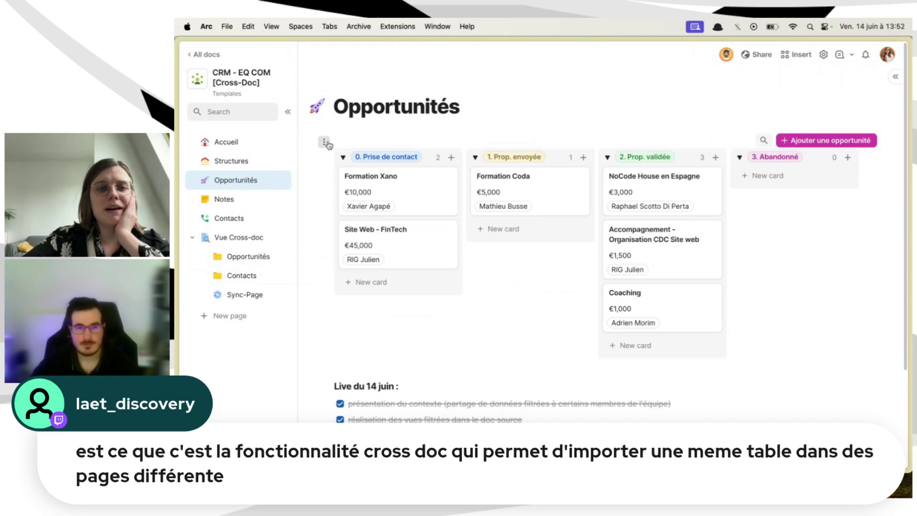
left_click(326, 141)
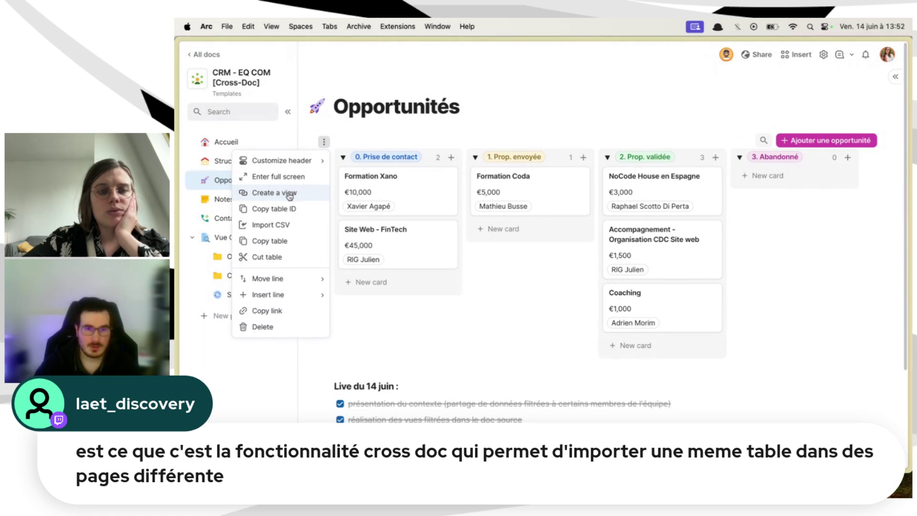
left_click(280, 241)
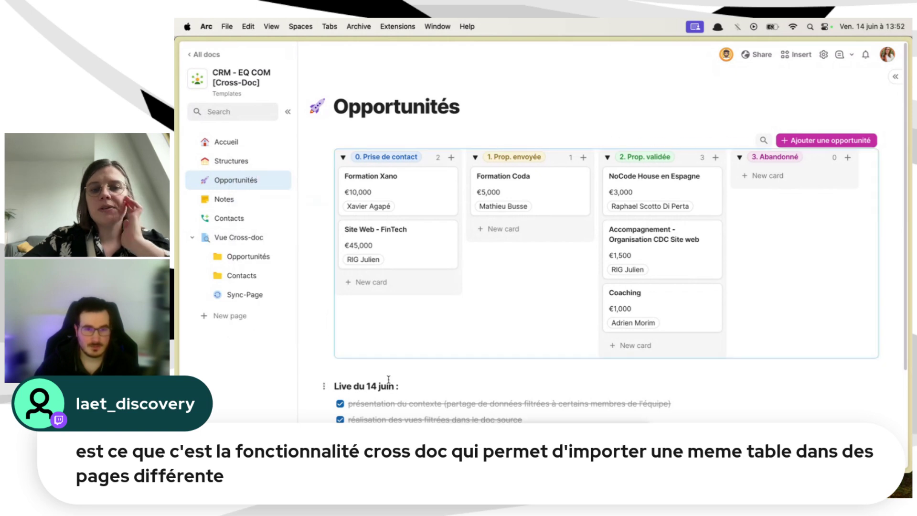
left_click(324, 142)
left_click(291, 194)
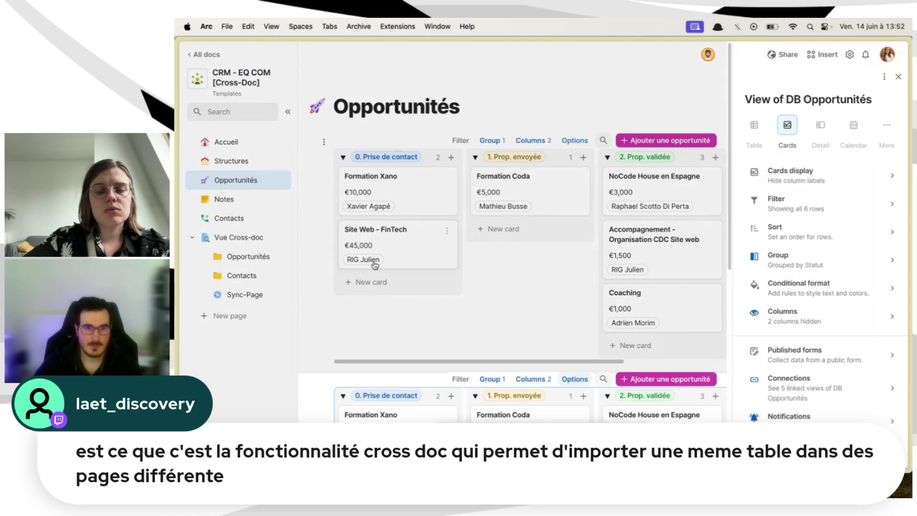
scroll(382, 326, "down", 5)
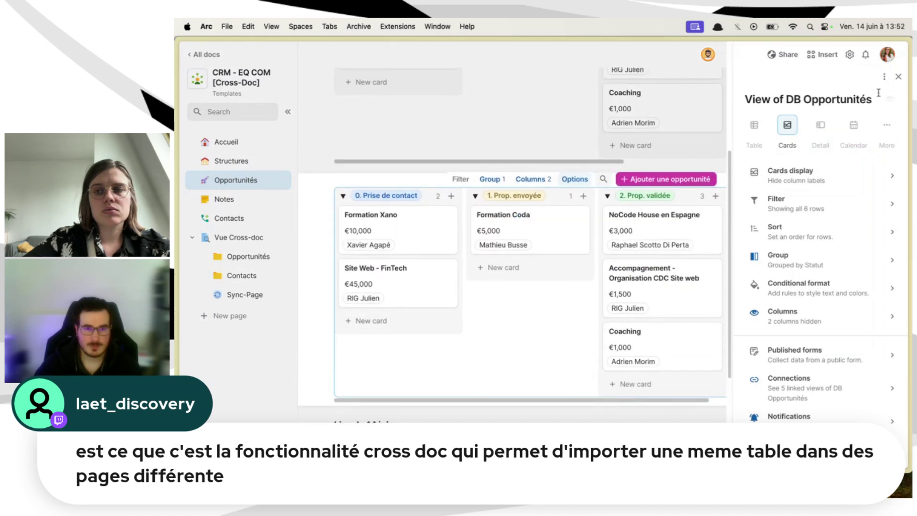
left_click(899, 76)
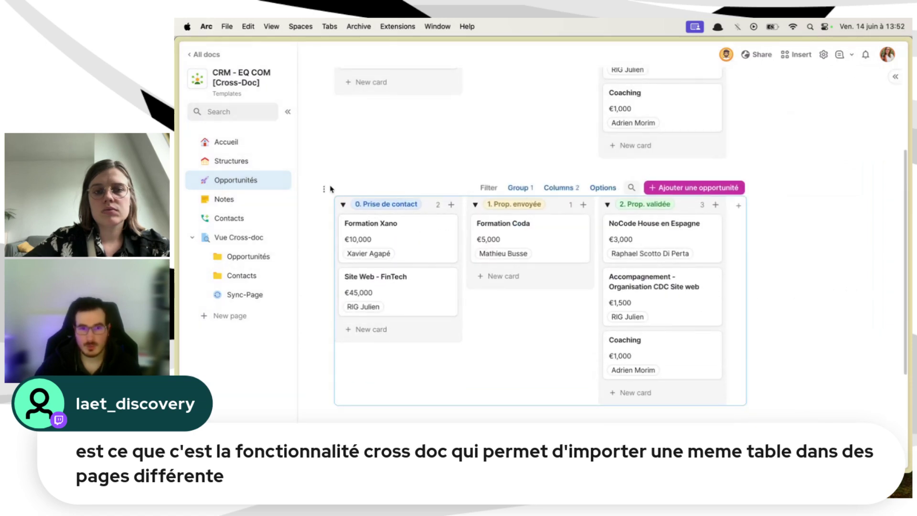
Step: Delete the duplicate card view above the Live du 14 juin checklist on the main Opportunités page
left_click(324, 189)
left_click(290, 376)
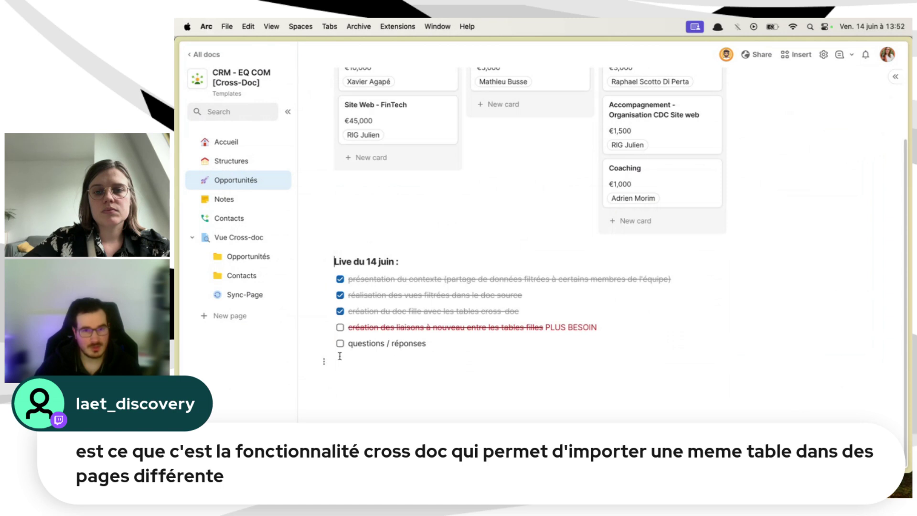
scroll(340, 357, "up", 5)
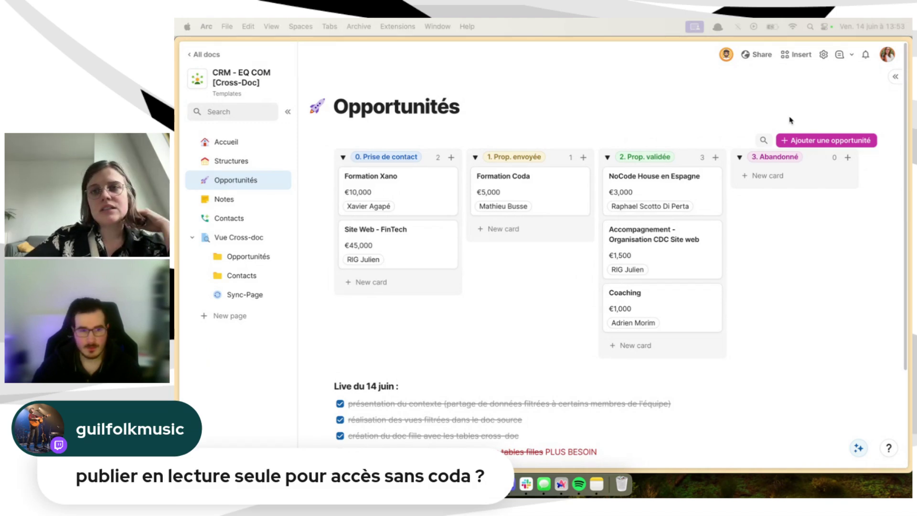
Step: Examine the publishing information in the EQ COM document's sharing settings and close them
left_click(770, 55)
left_click(532, 169)
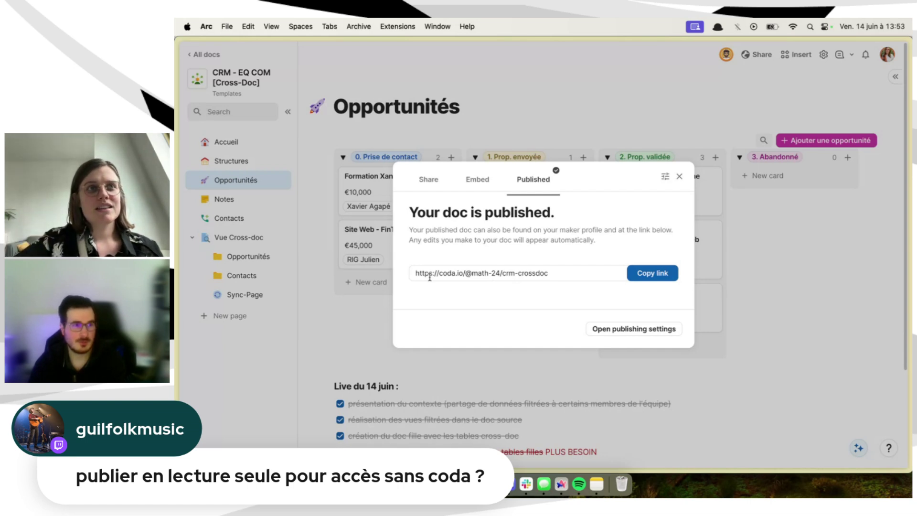
left_click(679, 177)
Step: Show the browser sidebar, narrow the page list slightly and review the Opportunités cards and the Live du 14 juin checklist
mouse_move(531, 214)
key("super+s")
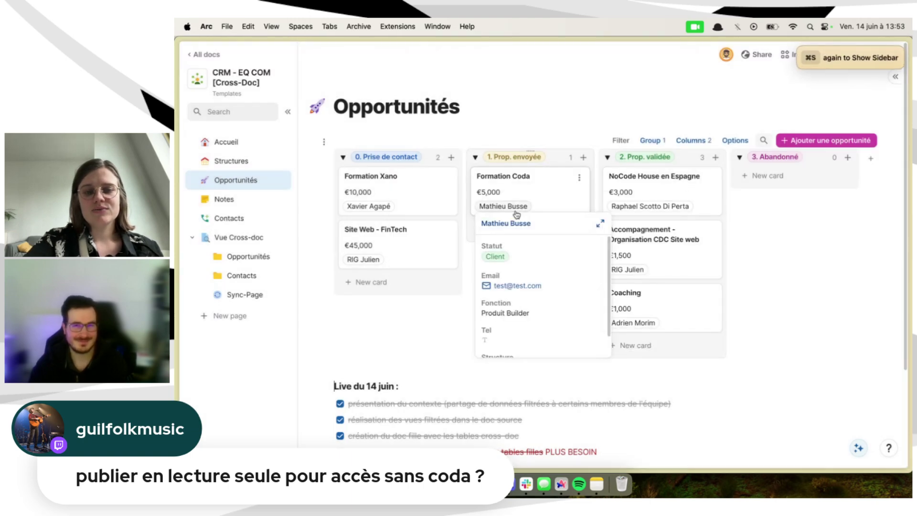
key("super+s")
scroll(430, 354, "down", 2)
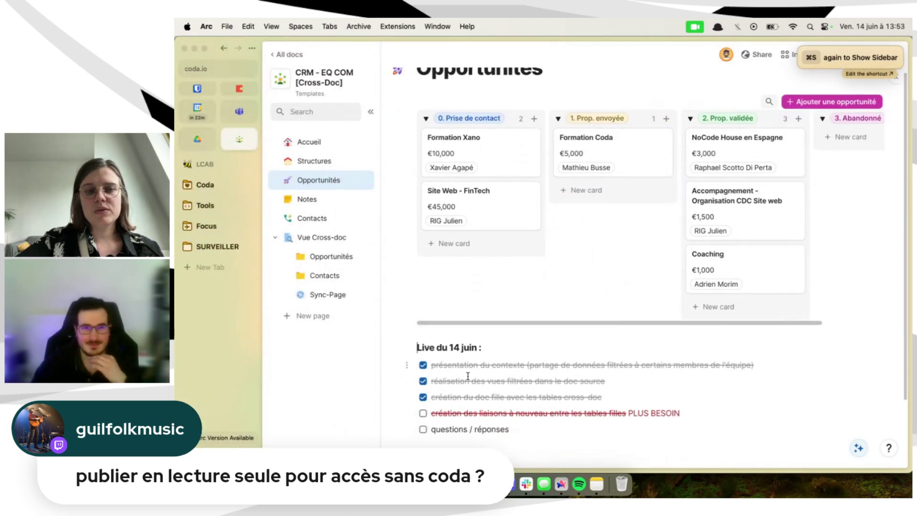
scroll(459, 368, "up", 2)
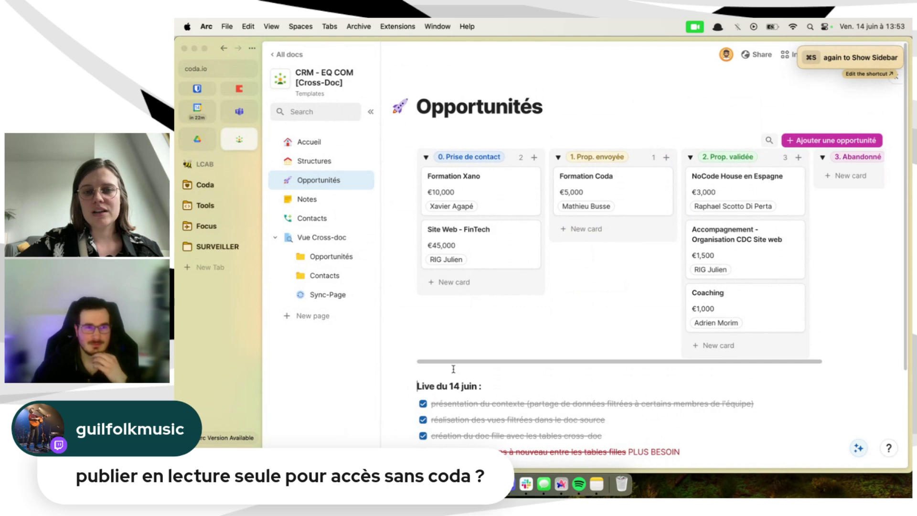
scroll(454, 369, "down", 2)
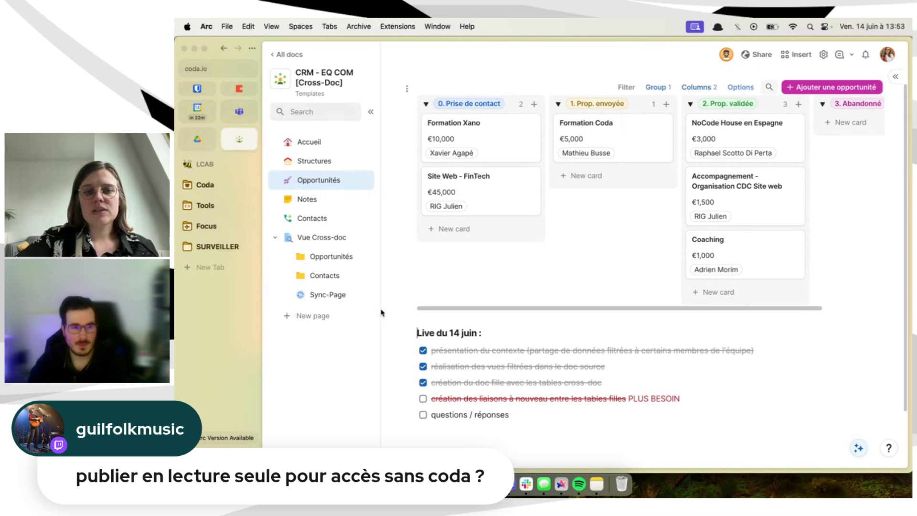
left_click_drag(381, 307, 374, 306)
scroll(455, 364, "up", 1)
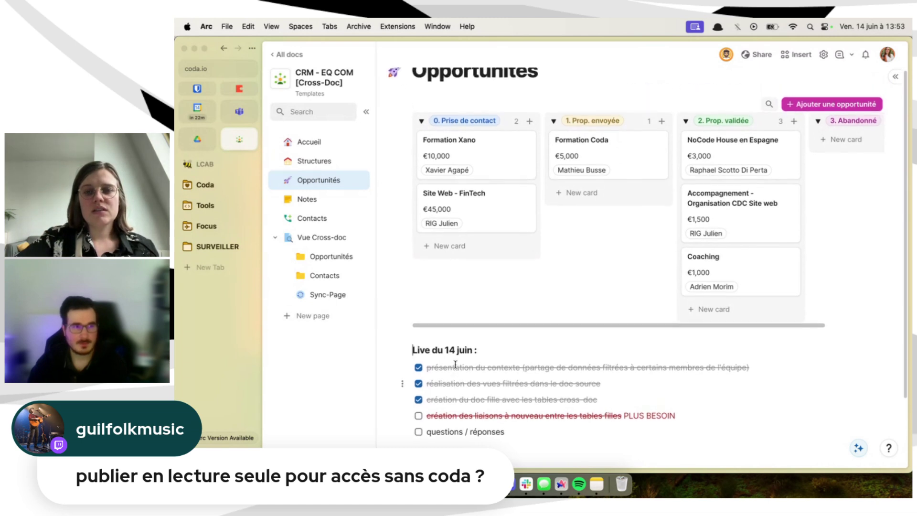
scroll(454, 366, "up", 1)
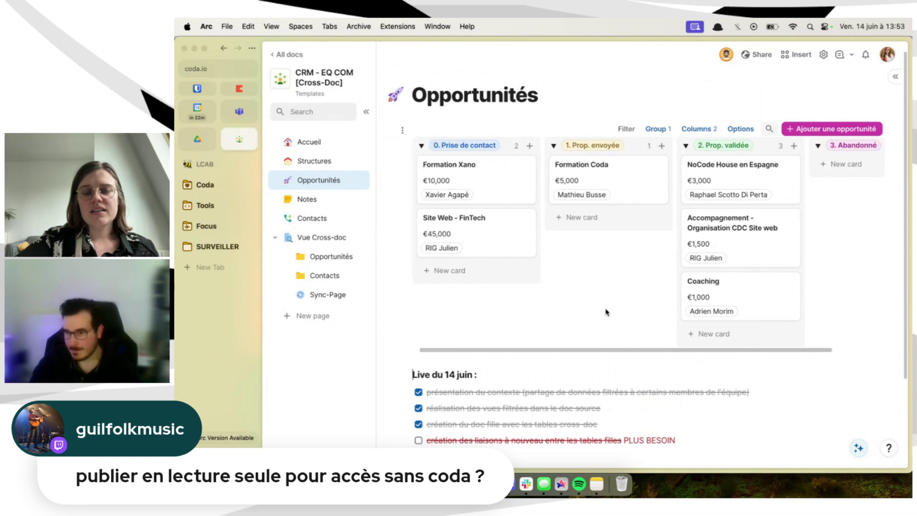
scroll(606, 311, "up", 1)
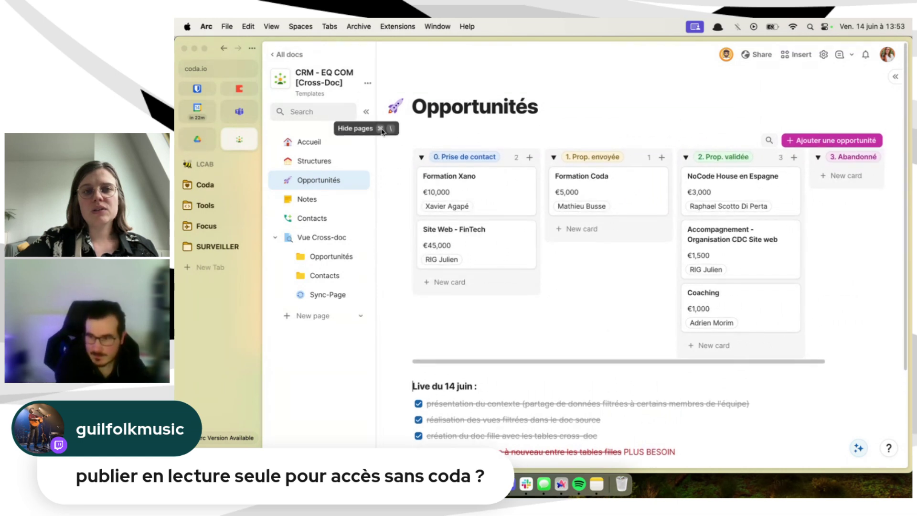
scroll(426, 217, "down", 3)
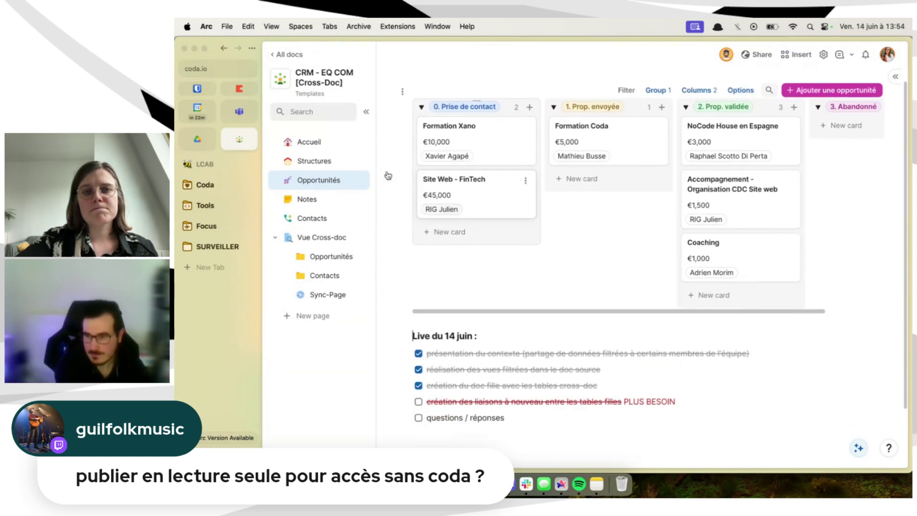
Step: Open the CRM - EQ PRO [Cross-doc] document, look at its Projets page and go to the Contacts page
left_click(285, 57)
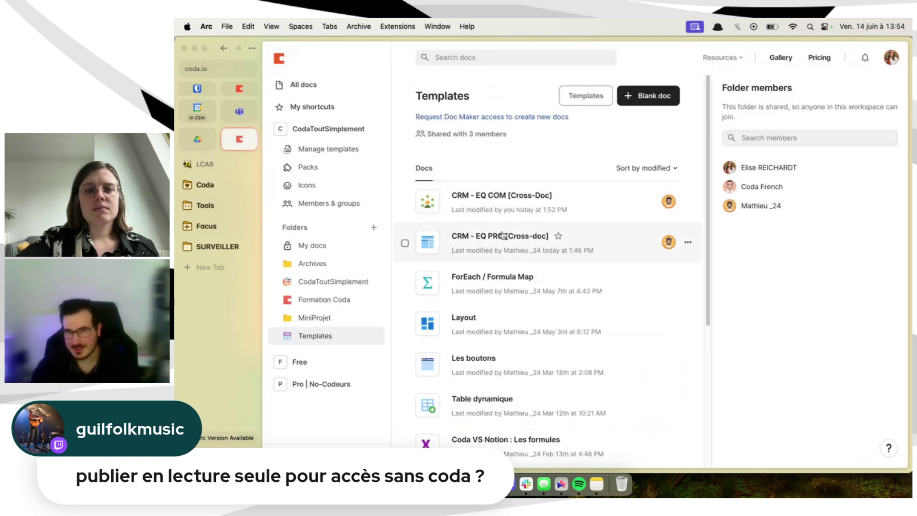
left_click(515, 246)
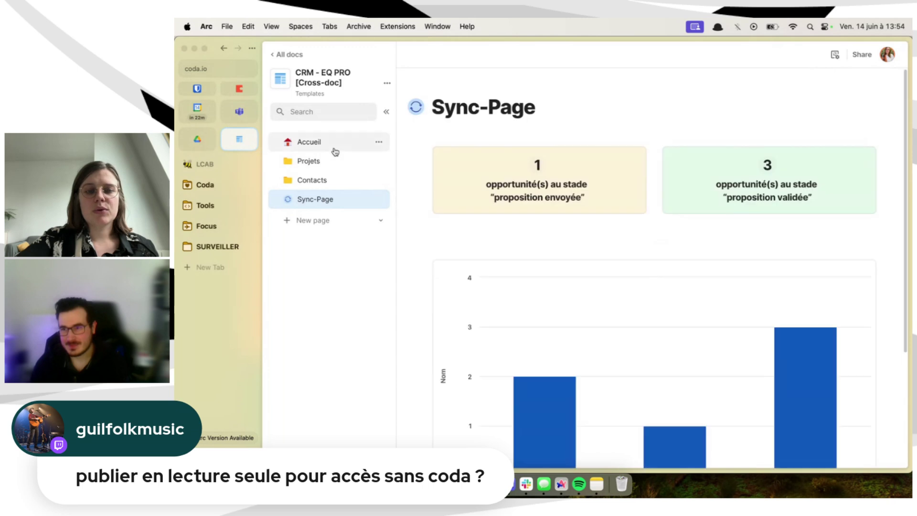
left_click(333, 143)
left_click(334, 162)
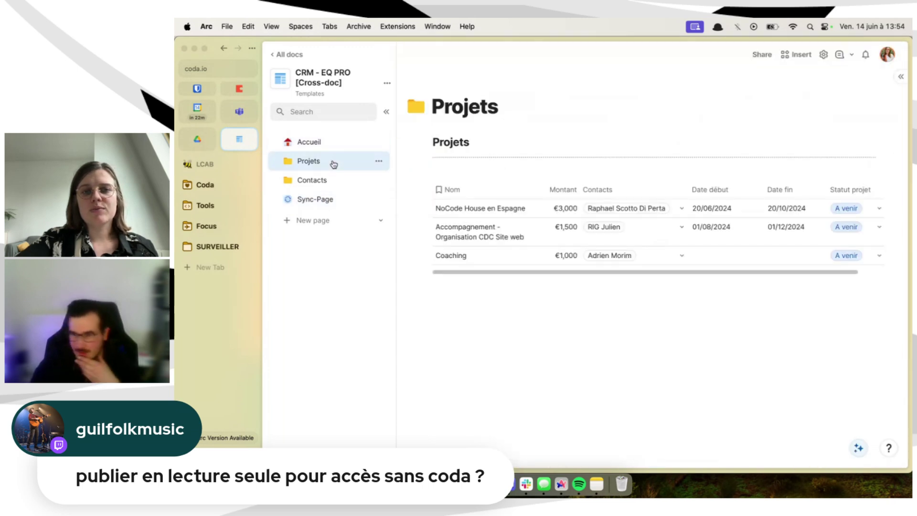
left_click(335, 188)
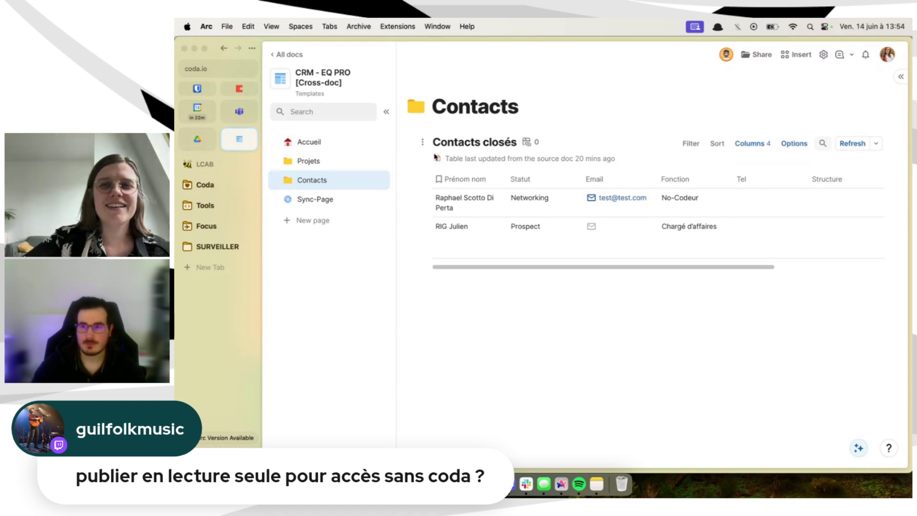
Step: Hide the title of the Contacts closés table on the Contacts page
left_click(422, 142)
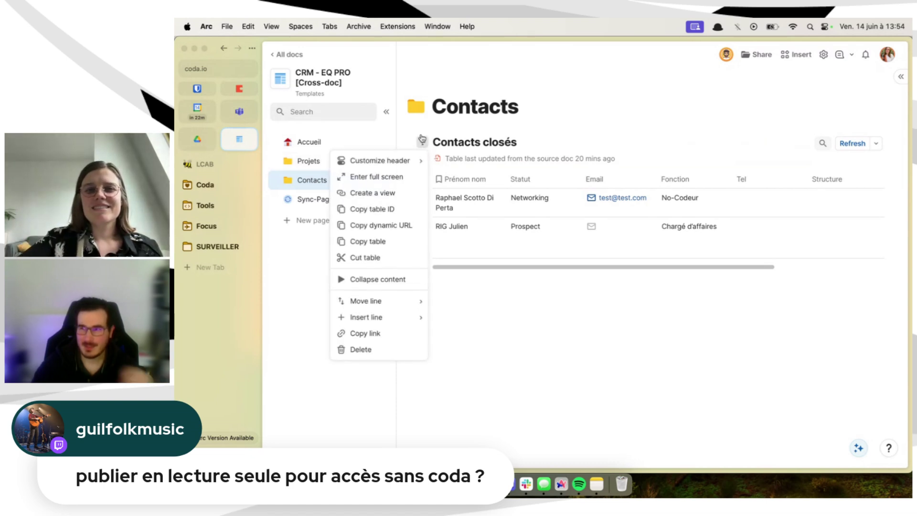
mouse_move(411, 161)
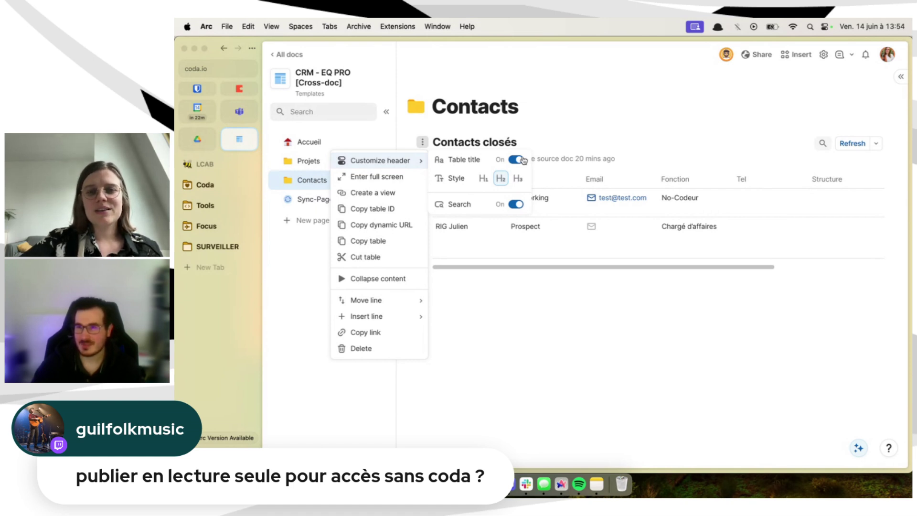
left_click(522, 161)
left_click(440, 143)
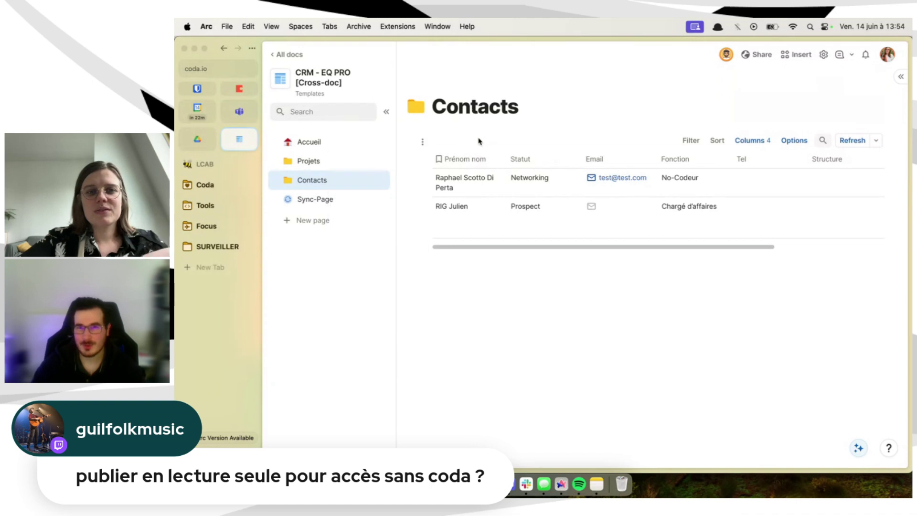
Step: Insert a line above the contacts table and write "Contacts closés" there as a heading
left_click(422, 142)
mouse_move(411, 295)
left_click(446, 295)
type("cont")
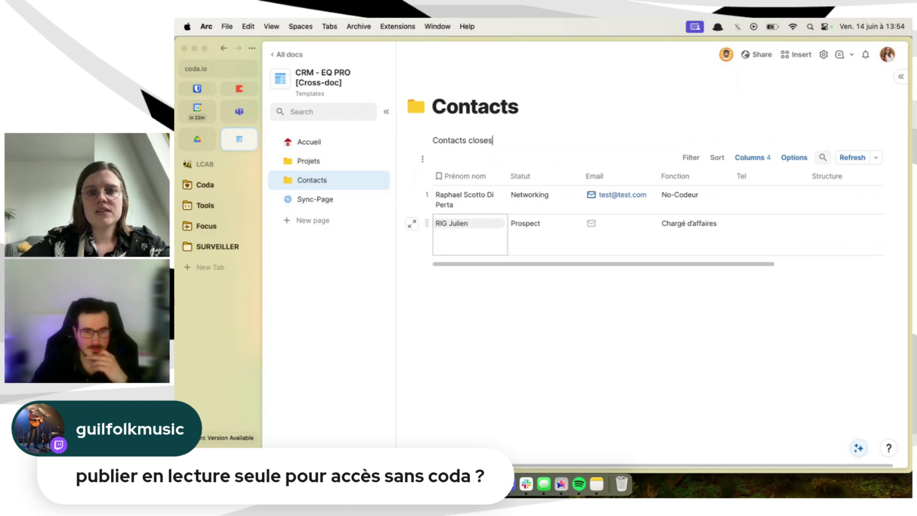
key("super+alt+3")
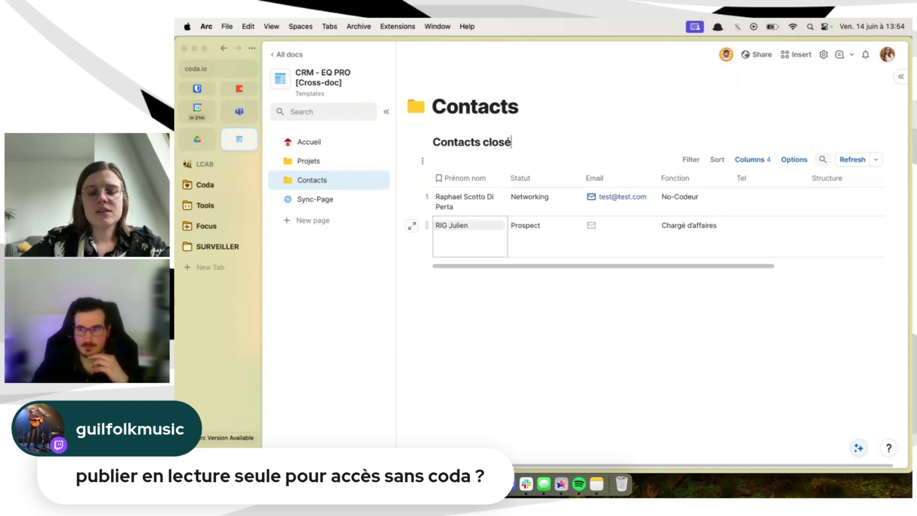
Step: Add a thin divider line between the Contacts closés heading and the table
key("Return")
type("---")
left_click(635, 145)
left_click(598, 319)
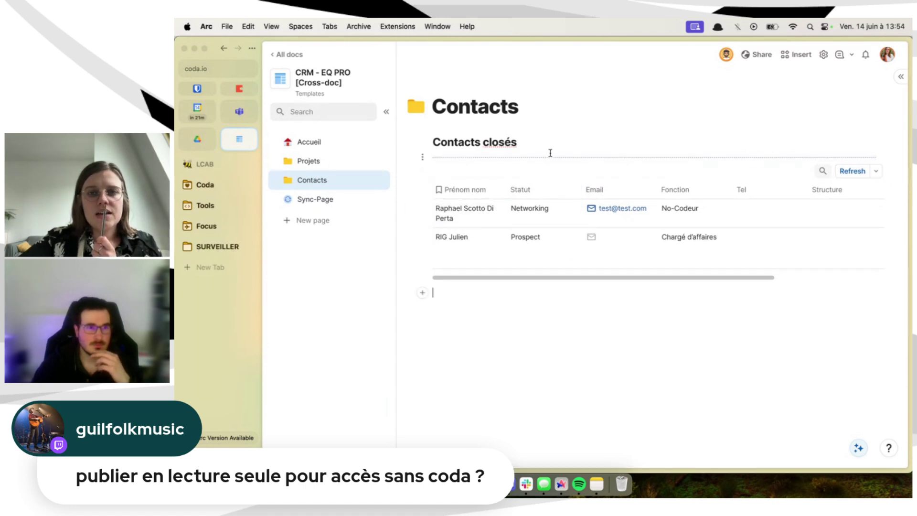
Step: Try the three-dot style on the divider under the Contacts closés heading, restore the thin line and recheck the line style choices
left_click(548, 155)
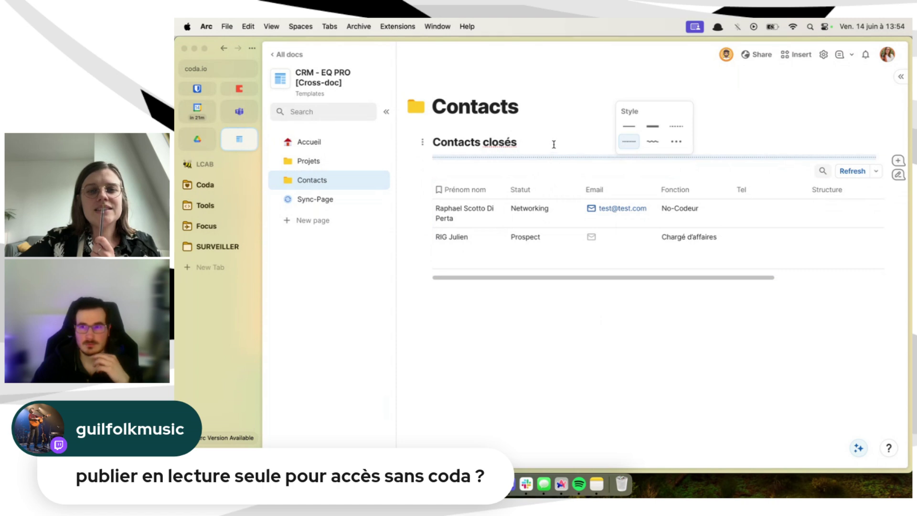
left_click(553, 145)
left_click(555, 157)
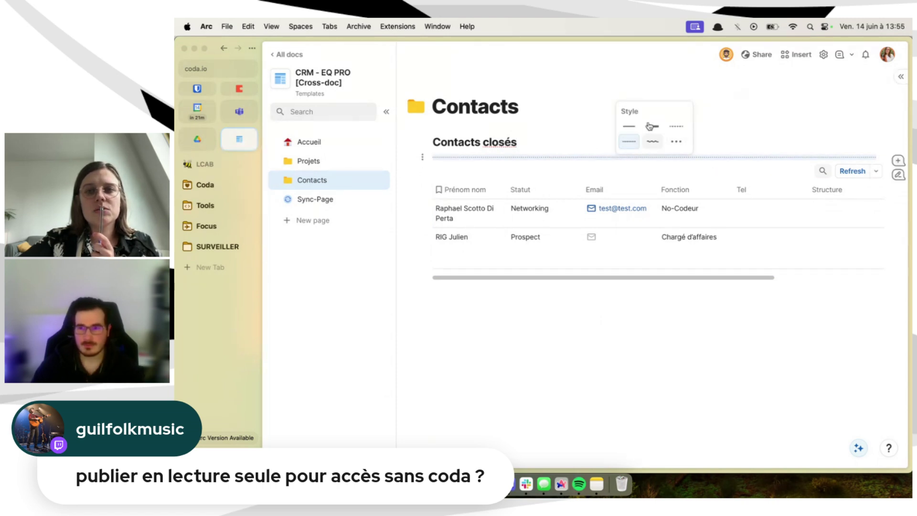
left_click(681, 142)
left_click(635, 144)
left_click(635, 340)
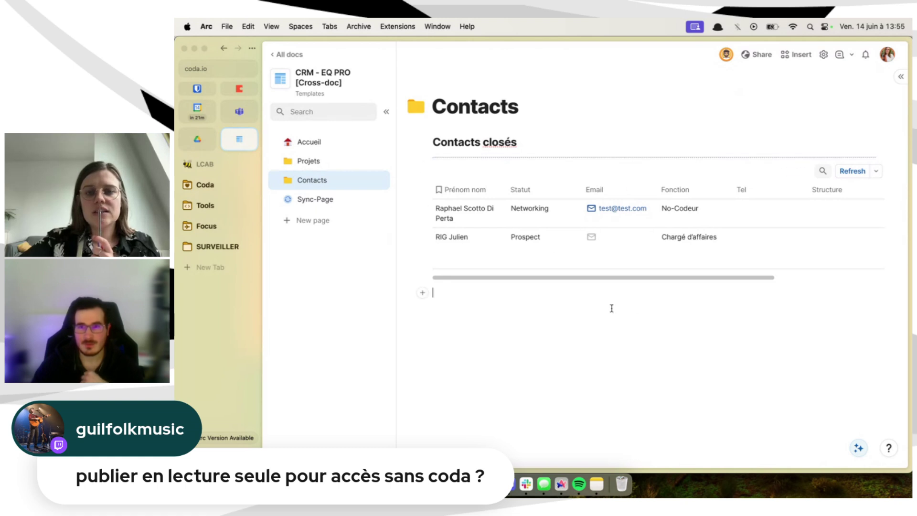
left_click(422, 158)
mouse_move(422, 191)
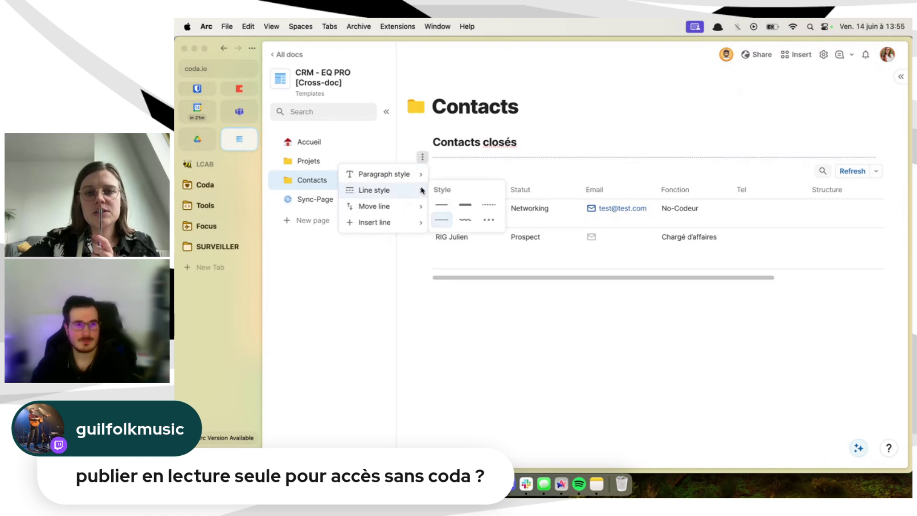
left_click(532, 311)
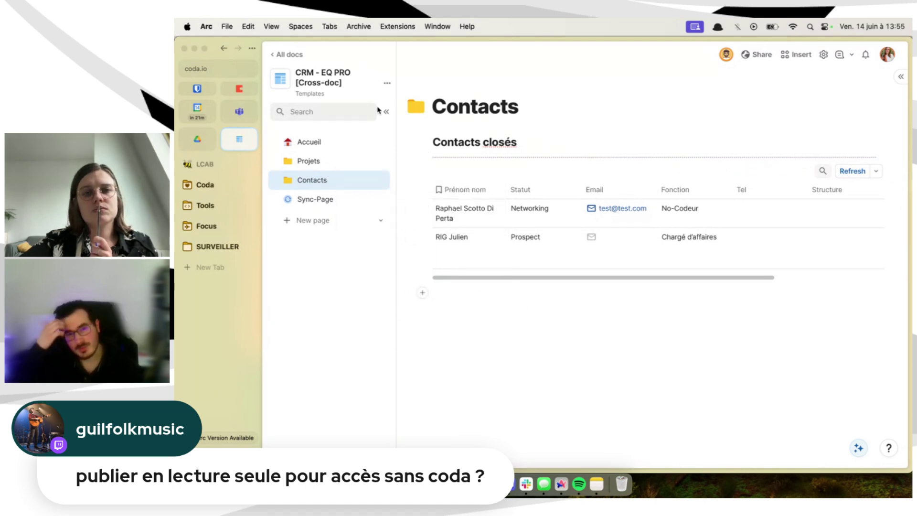
Step: Leave the EQ PRO document and open CRM - EQ COM [Cross-Doc] from the Templates folder
left_click(292, 54)
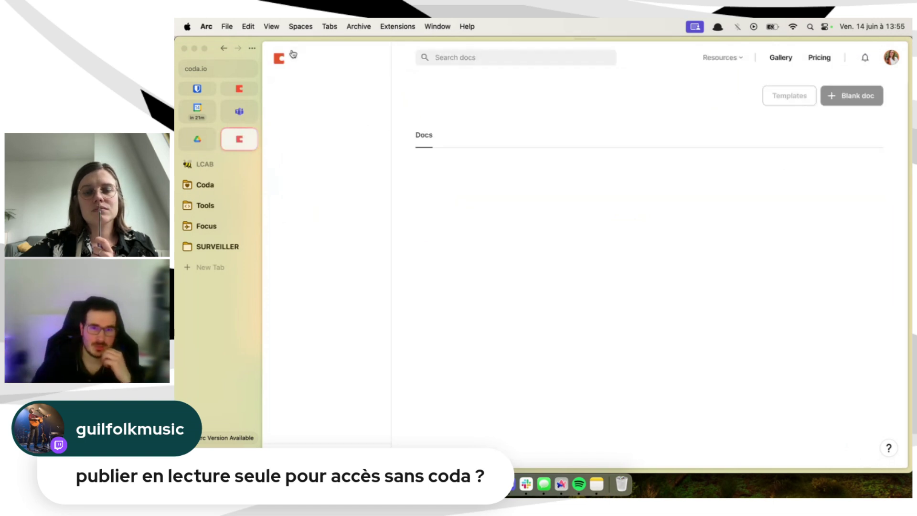
left_click(509, 209)
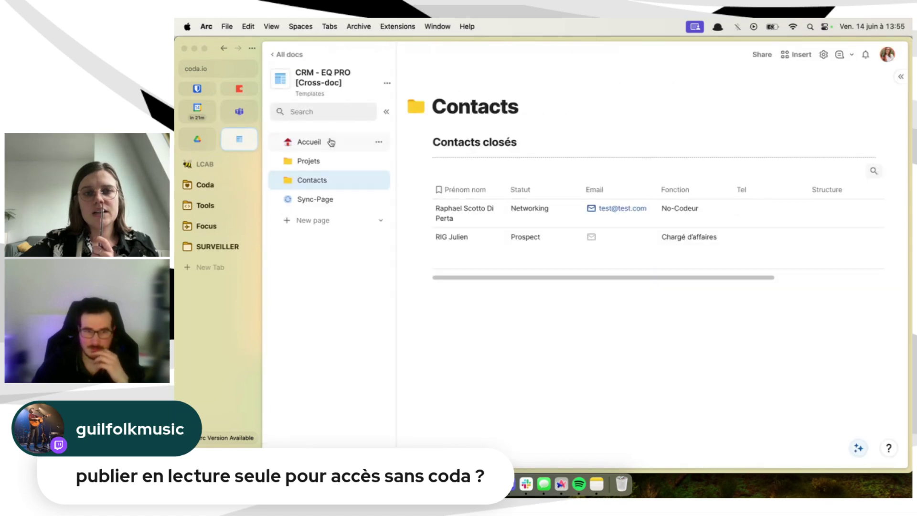
left_click(332, 133)
left_click(286, 55)
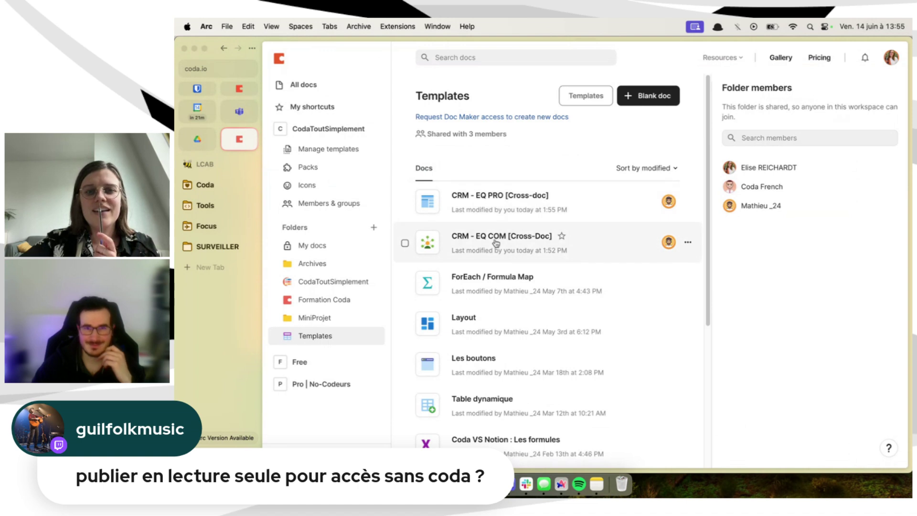
left_click(496, 243)
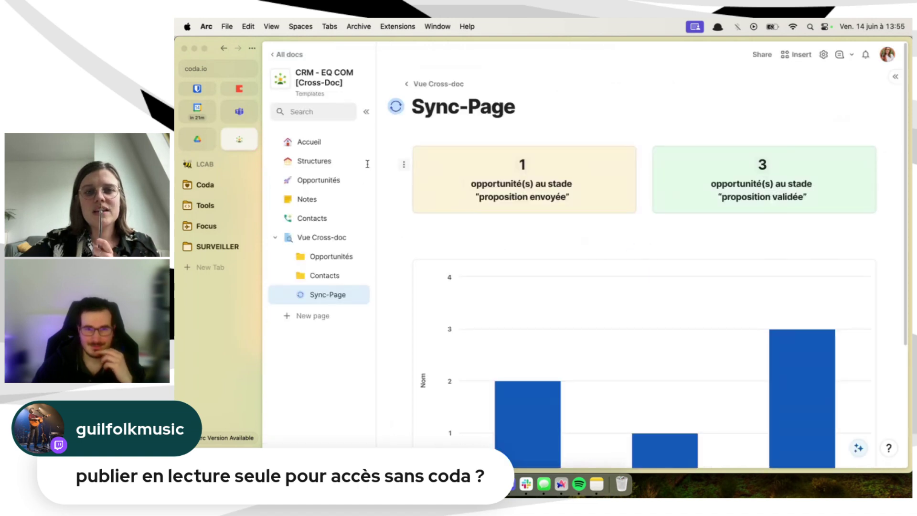
Step: Examine the background colour and icon choices of the "proposition envoyée" callout on the Sync-Page
left_click(403, 164)
key("Escape")
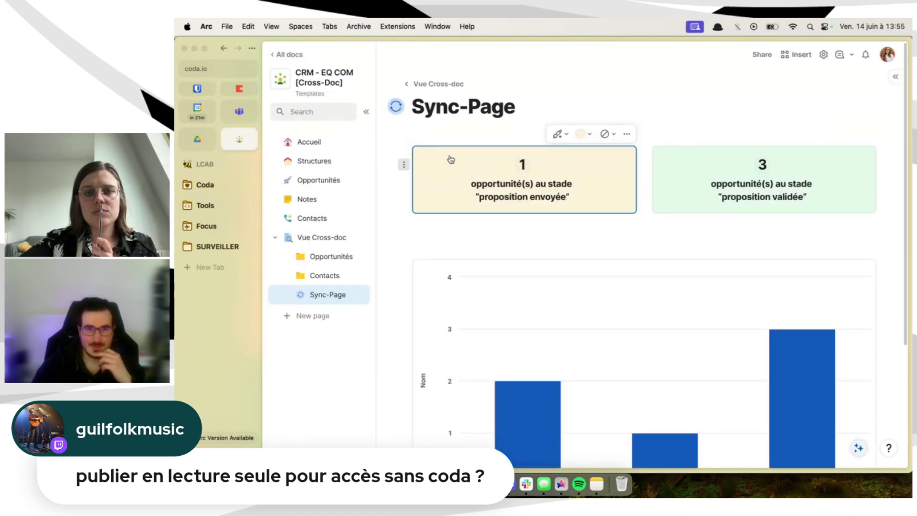
left_click(461, 132)
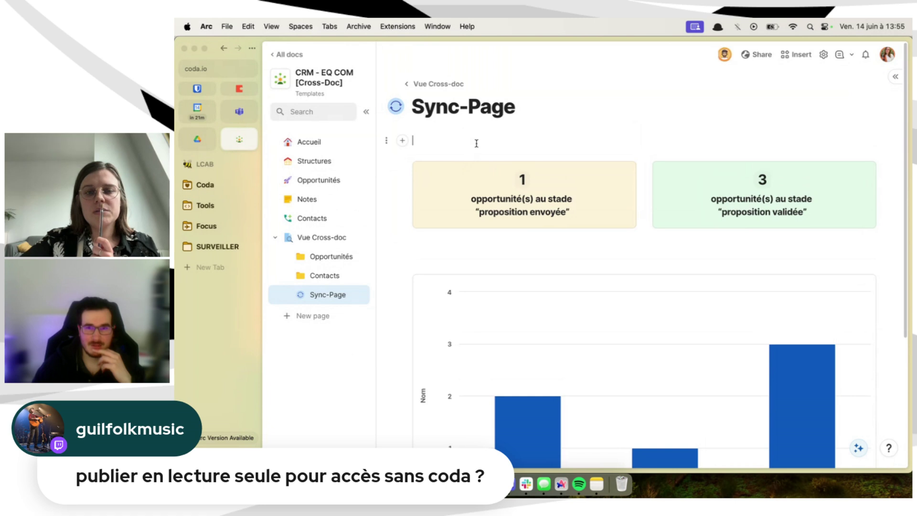
left_click(462, 183)
left_click(584, 134)
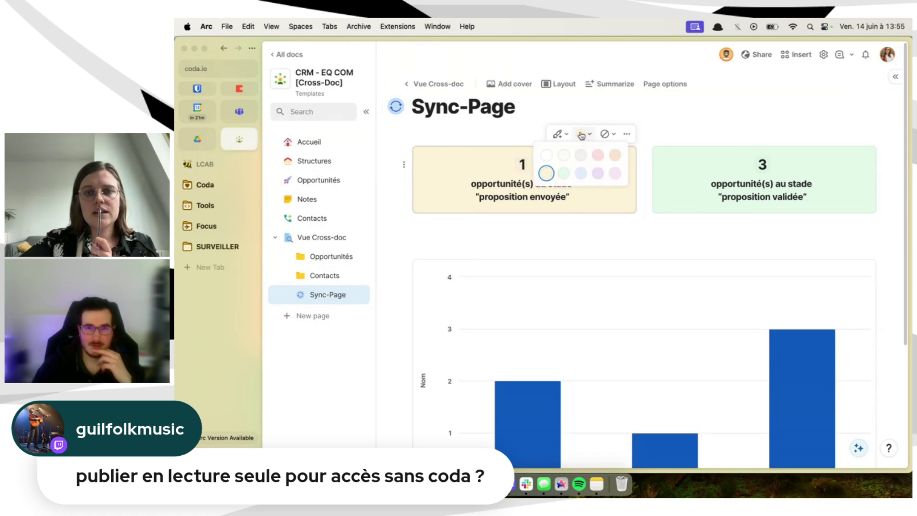
left_click(613, 133)
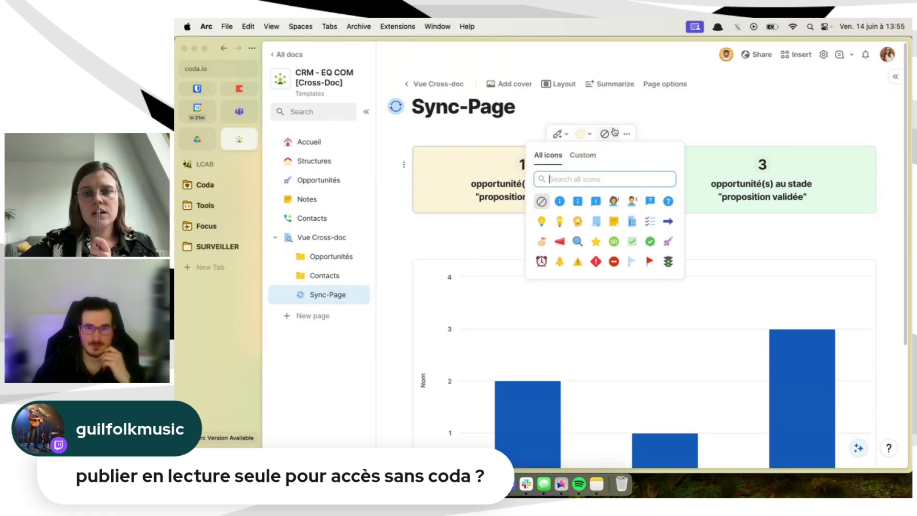
Step: Try the yellow warning preset on the "proposition envoyée" callout and remove its warning icon
left_click(560, 134)
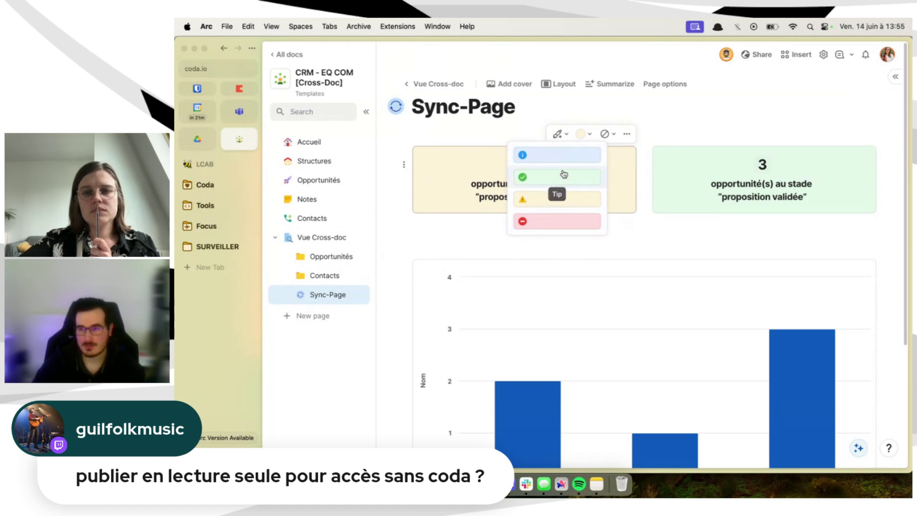
left_click(553, 200)
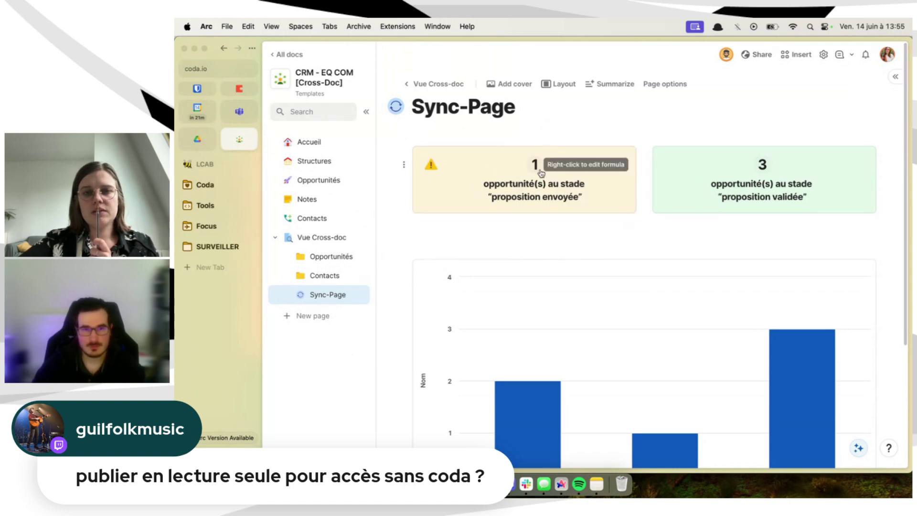
left_click(431, 163)
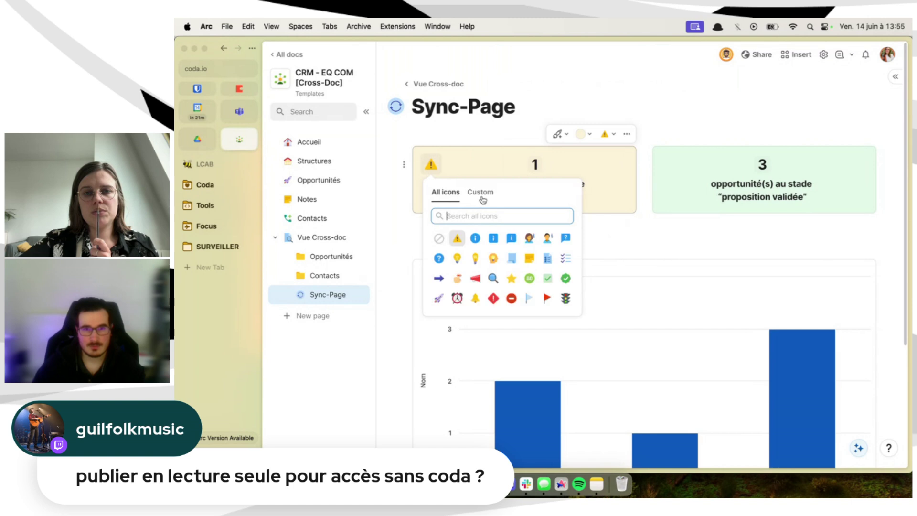
left_click(436, 239)
Step: Open the display settings of the Sync-Page bar chart and turn on its value labels
scroll(615, 210, "down", 3)
scroll(615, 210, "up", 2)
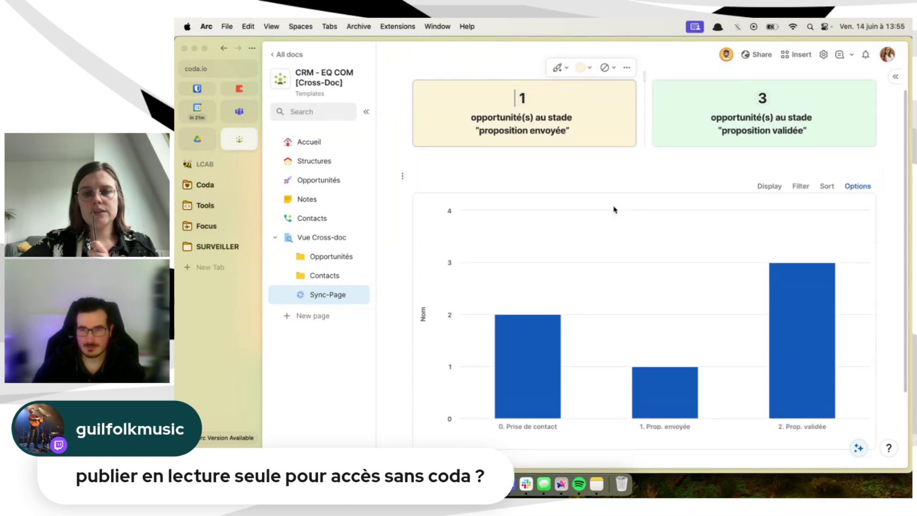
scroll(615, 210, "down", 1)
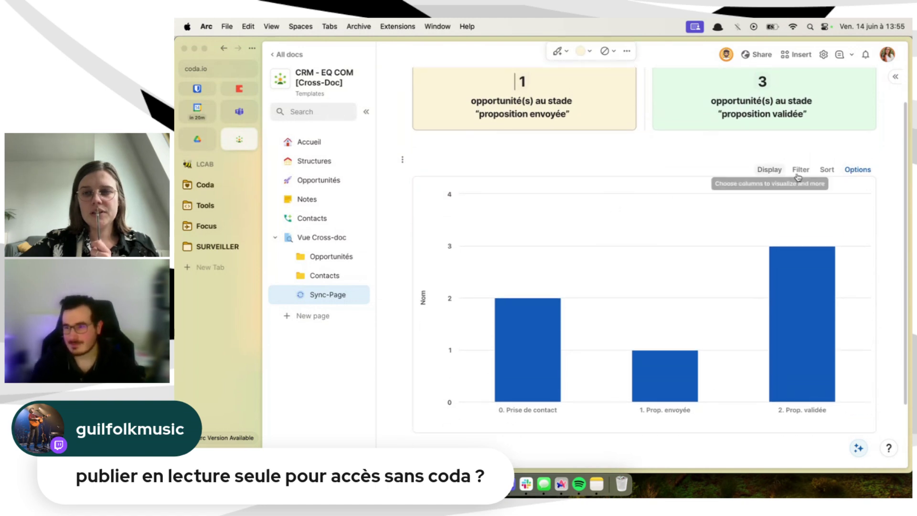
left_click(781, 173)
scroll(827, 308, "down", 5)
left_click(885, 287)
left_click(885, 286)
left_click(885, 286)
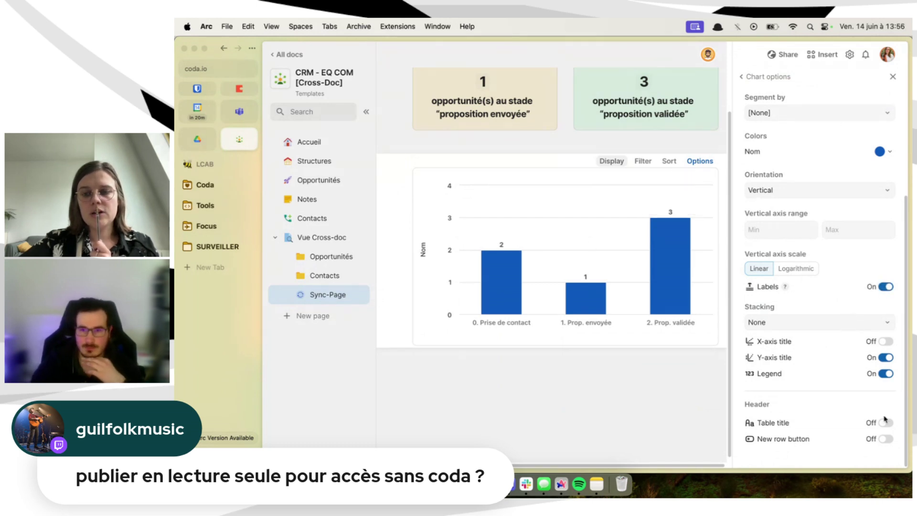
Step: Try the bar chart's table title, Y-axis title, X-axis title and legend options, review the display settings and close them
left_click(894, 425)
left_click(890, 425)
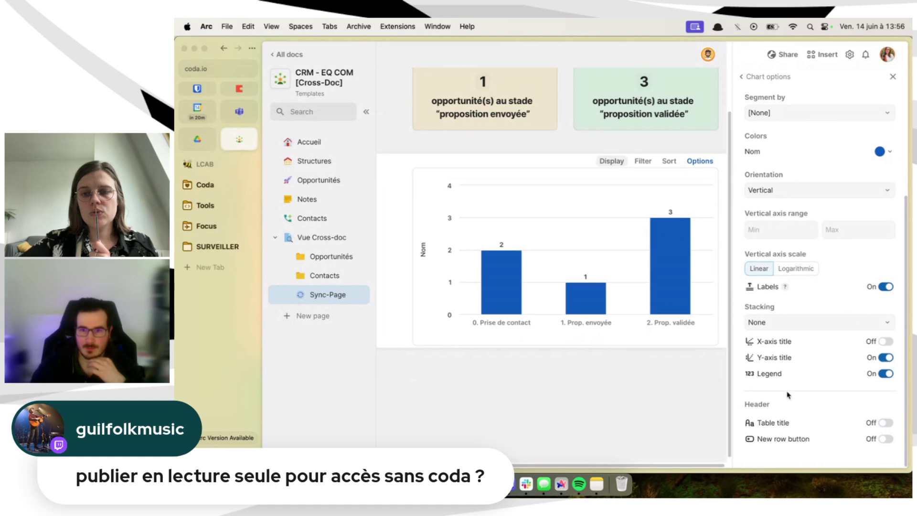
scroll(788, 395, "up", 1)
left_click(881, 358)
left_click(881, 358)
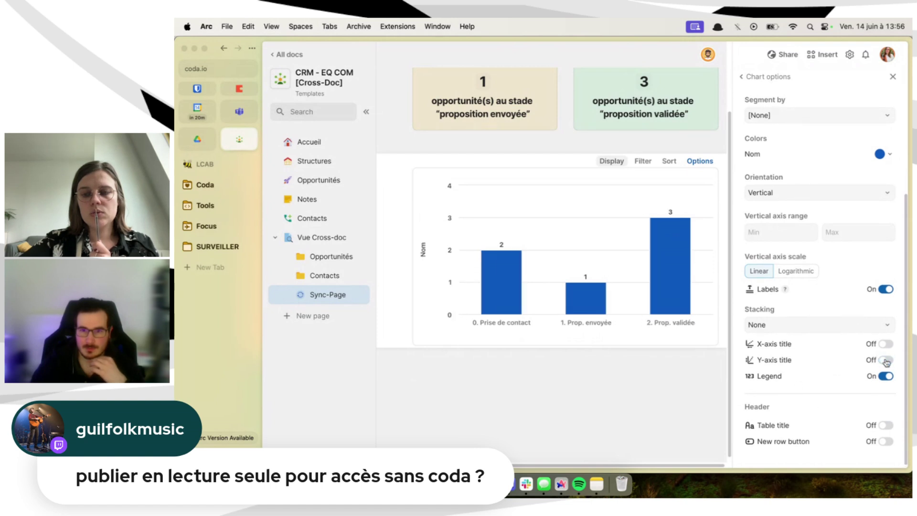
left_click(887, 344)
left_click(887, 345)
left_click(887, 377)
left_click(887, 378)
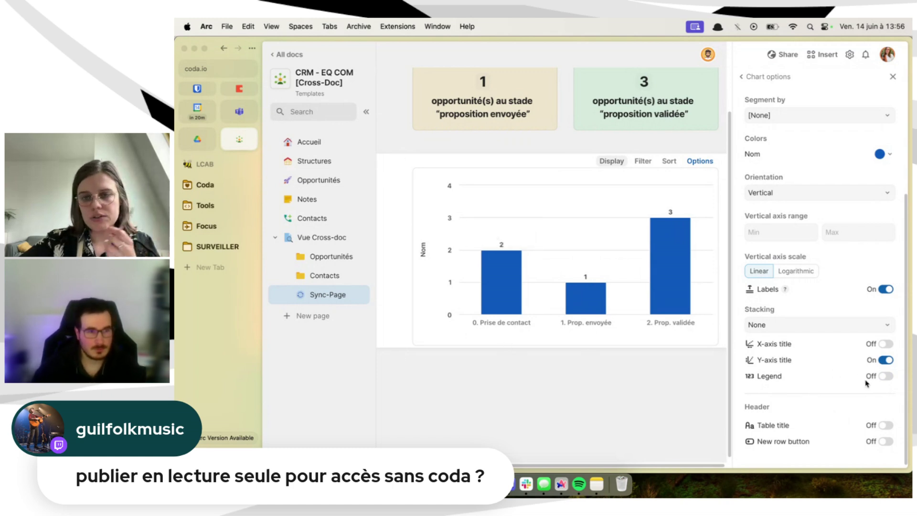
scroll(801, 369, "up", 5)
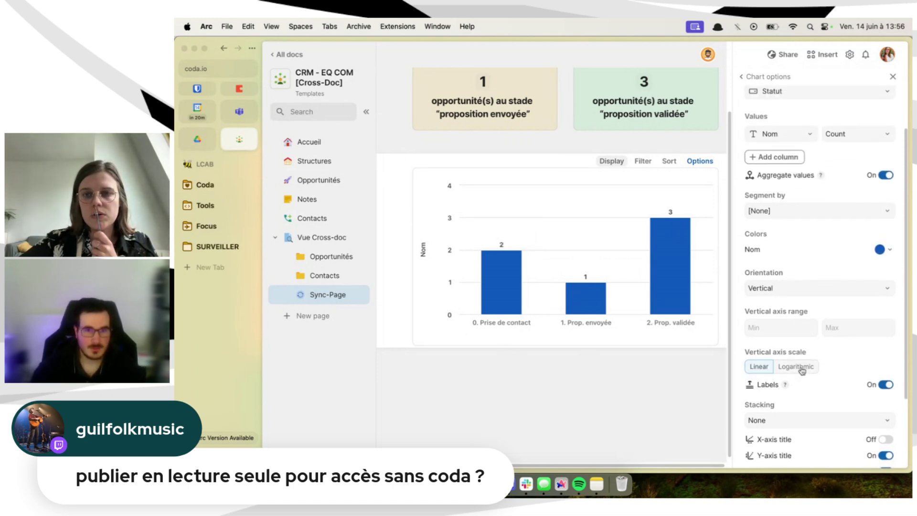
scroll(802, 370, "up", 3)
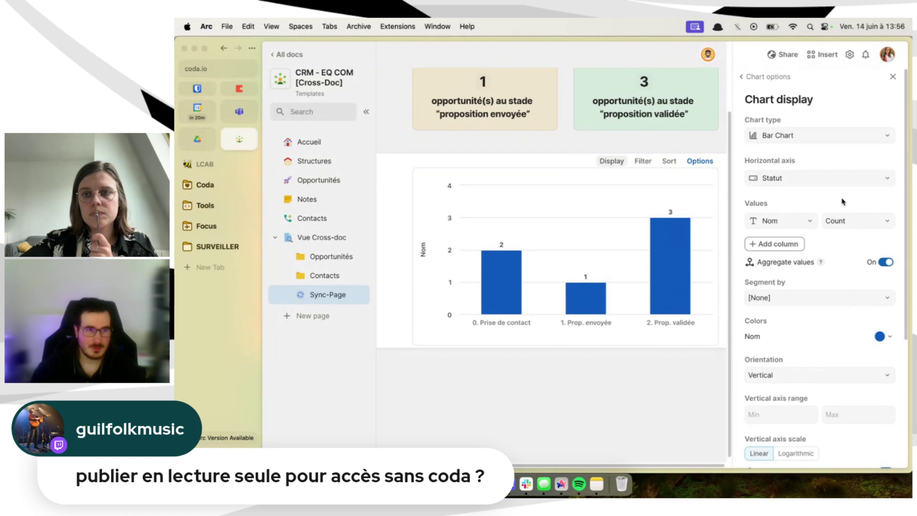
left_click(891, 78)
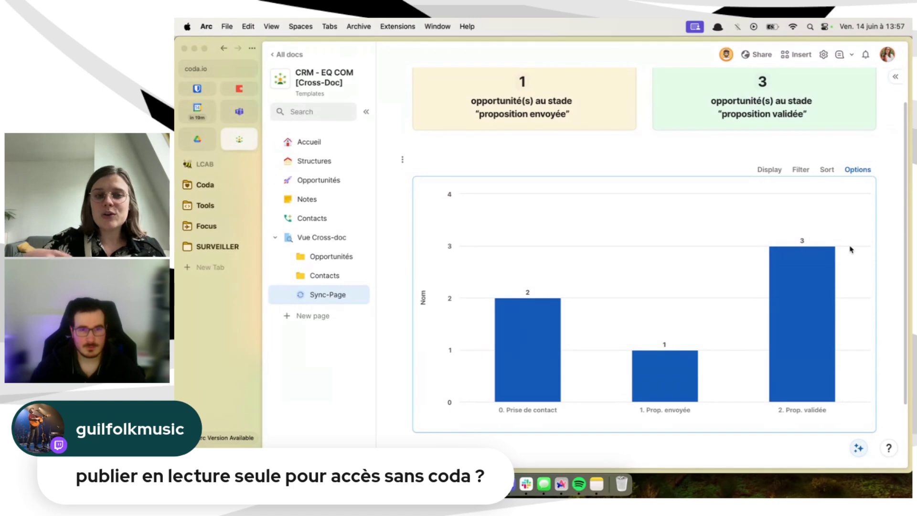
Step: Open the Coda Community forum (community.coda.io) in a new browser tab
left_click(210, 277)
type("cod")
key("BackSpace")
type("om")
key("BackSpace")
key("BackSpace")
type("mm")
left_click(472, 218)
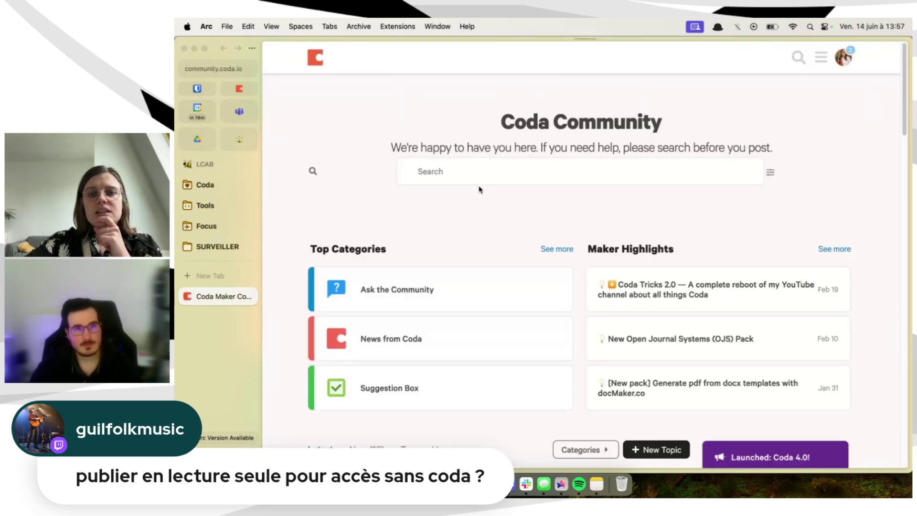
Step: Search the Coda Community for "beta" and open the full list of results
scroll(453, 241, "down", 5)
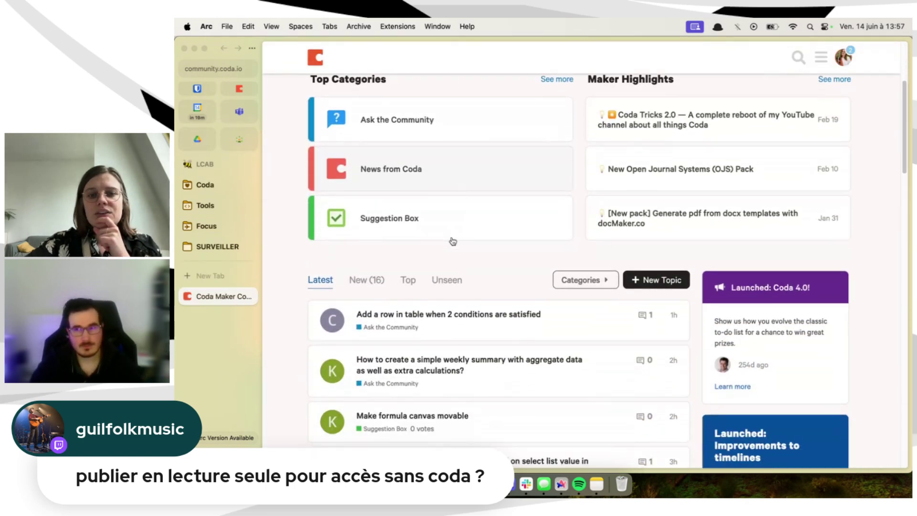
scroll(452, 241, "up", 5)
left_click(485, 170)
type("beta")
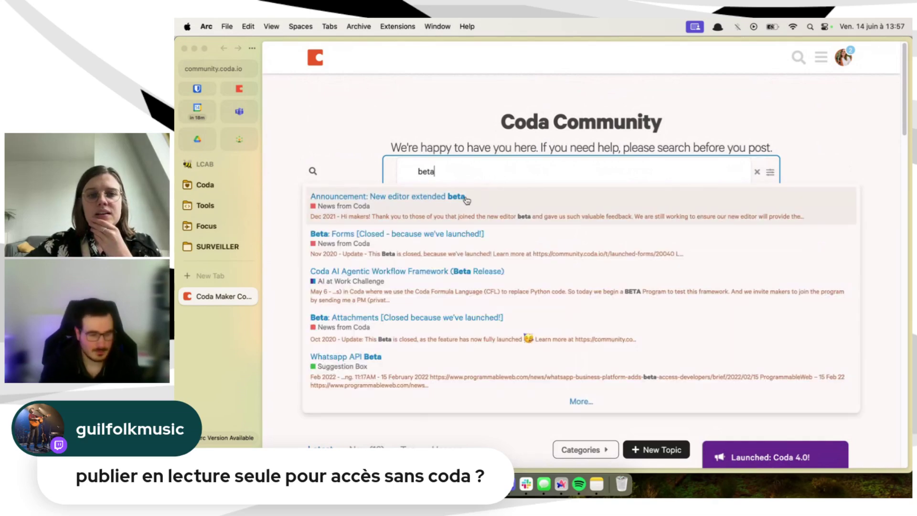
left_click(580, 402)
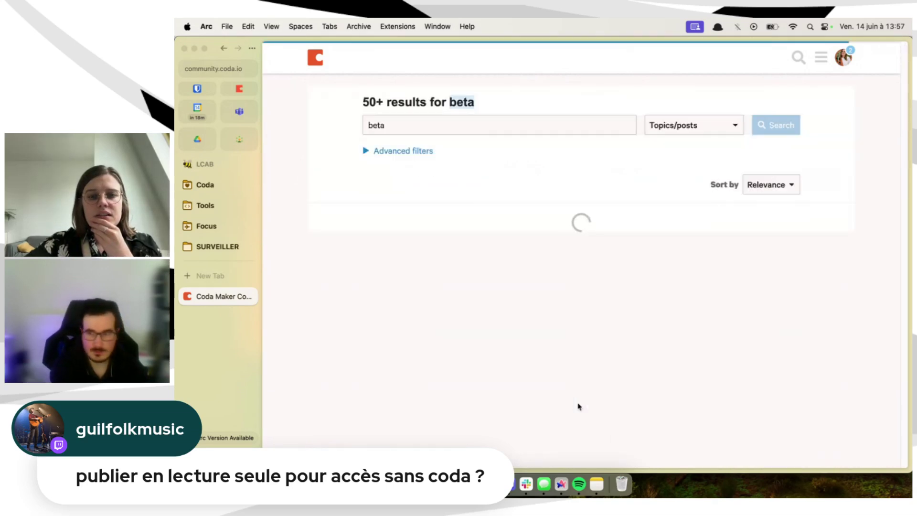
Step: Sort the "beta" search results by Latest Post and review the most recent topics
left_click(787, 188)
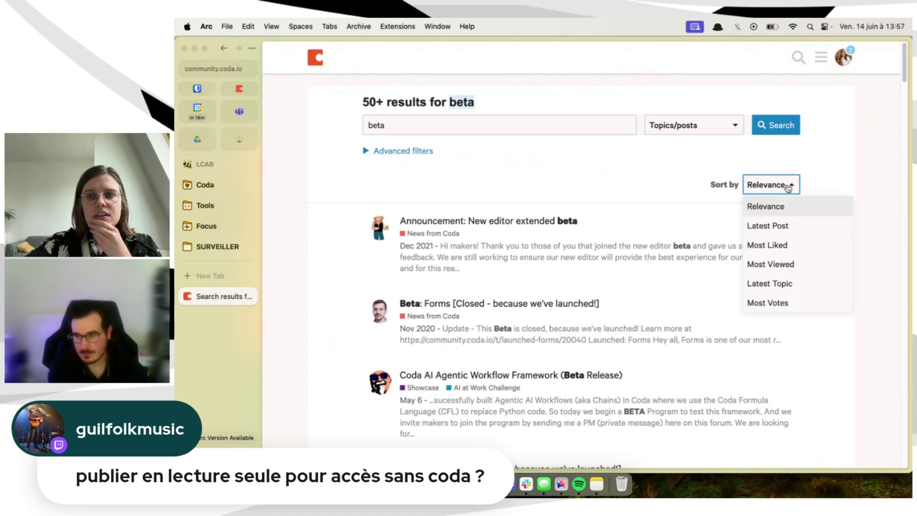
left_click(789, 230)
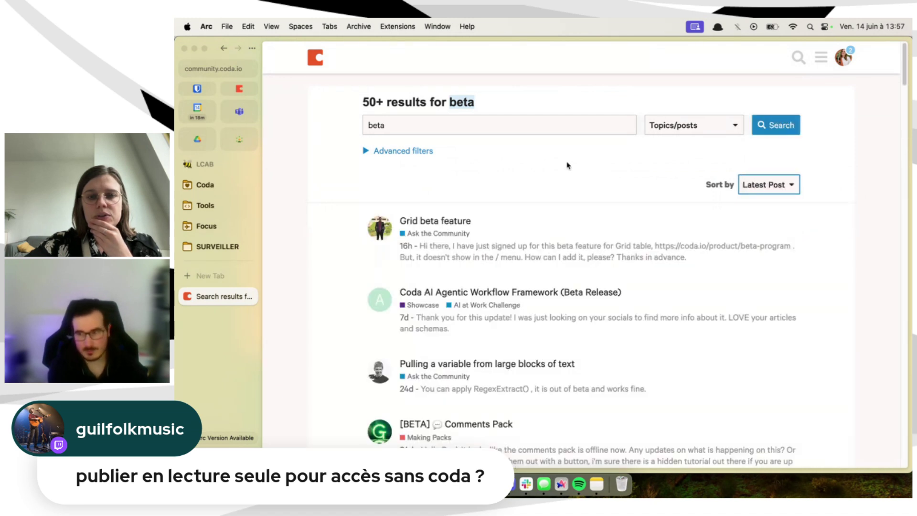
scroll(565, 164, "down", 1)
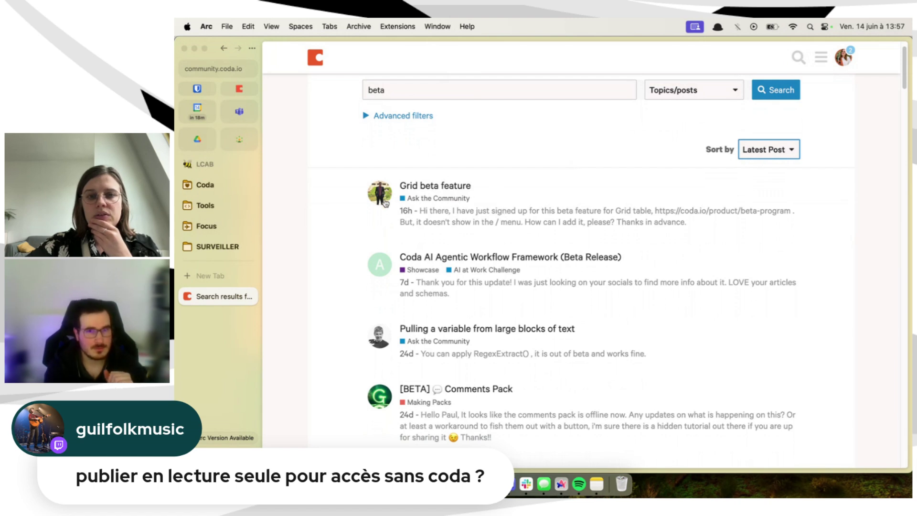
scroll(329, 246, "down", 2)
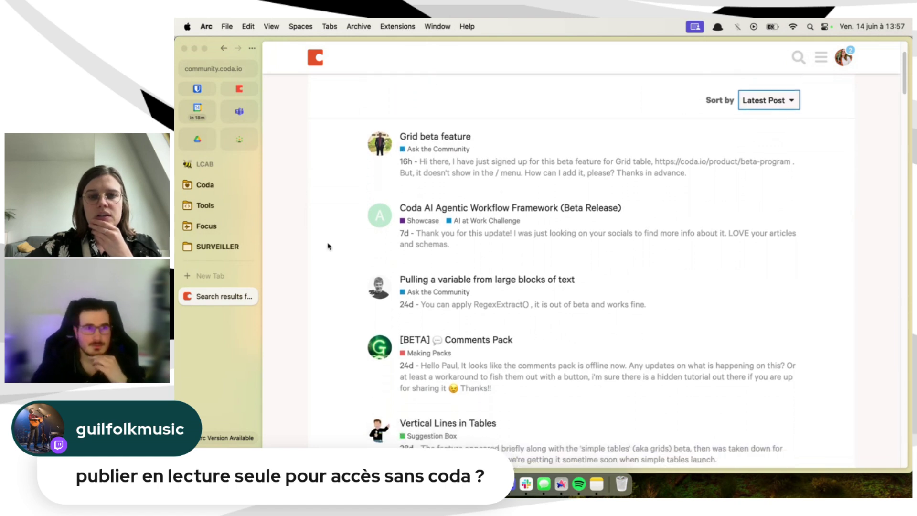
scroll(415, 182, "up", 1)
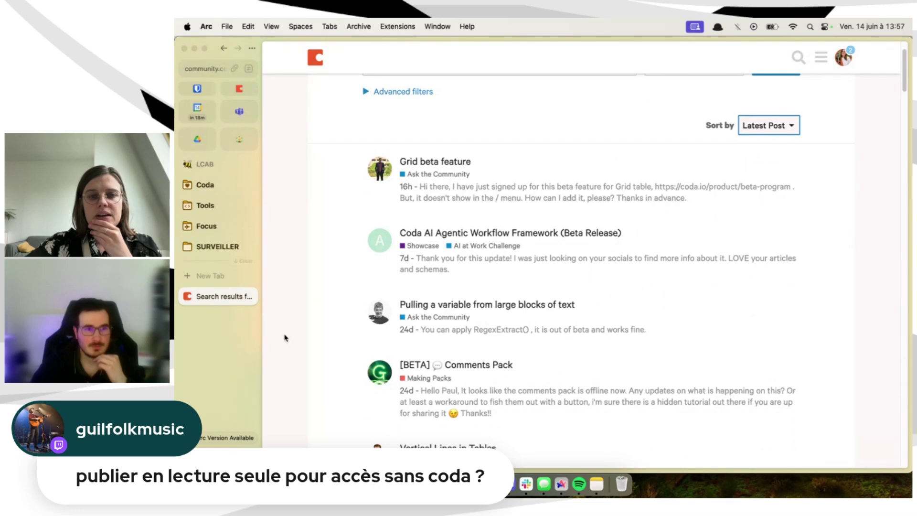
scroll(334, 325, "up", 2)
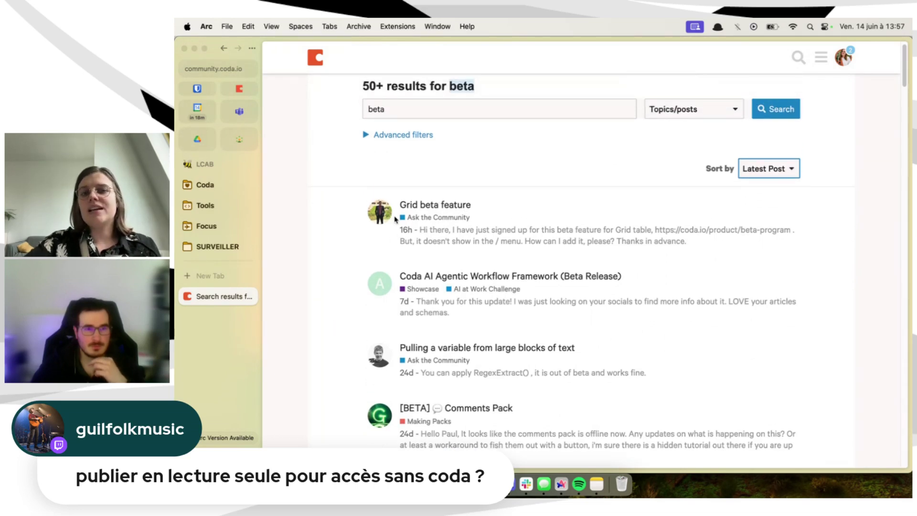
scroll(487, 275, "up", 1)
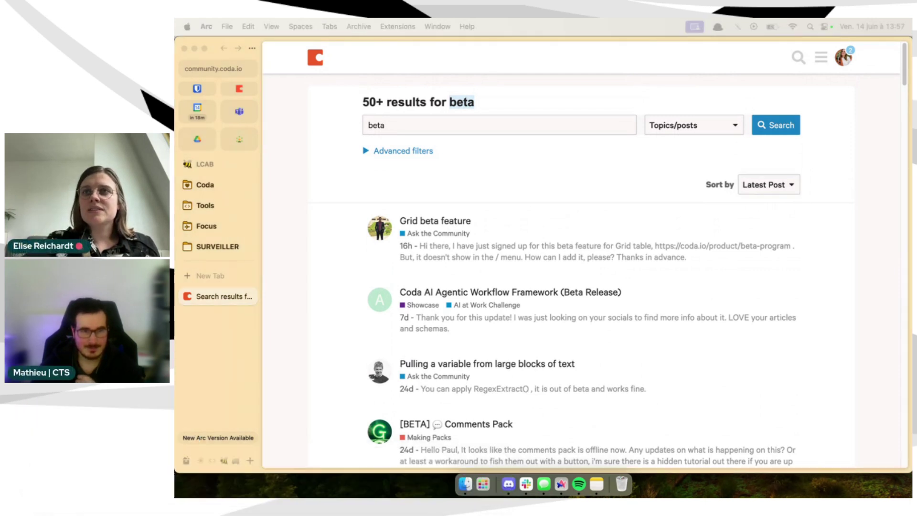
left_click(241, 145)
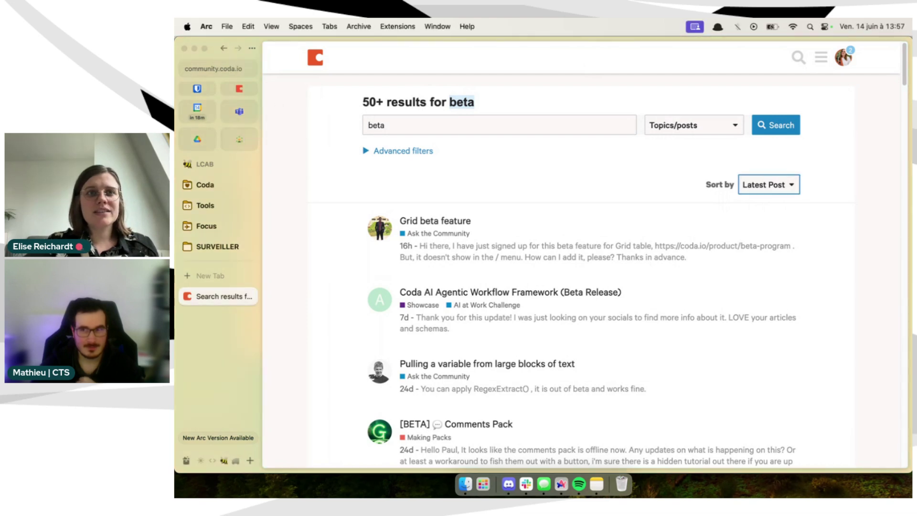